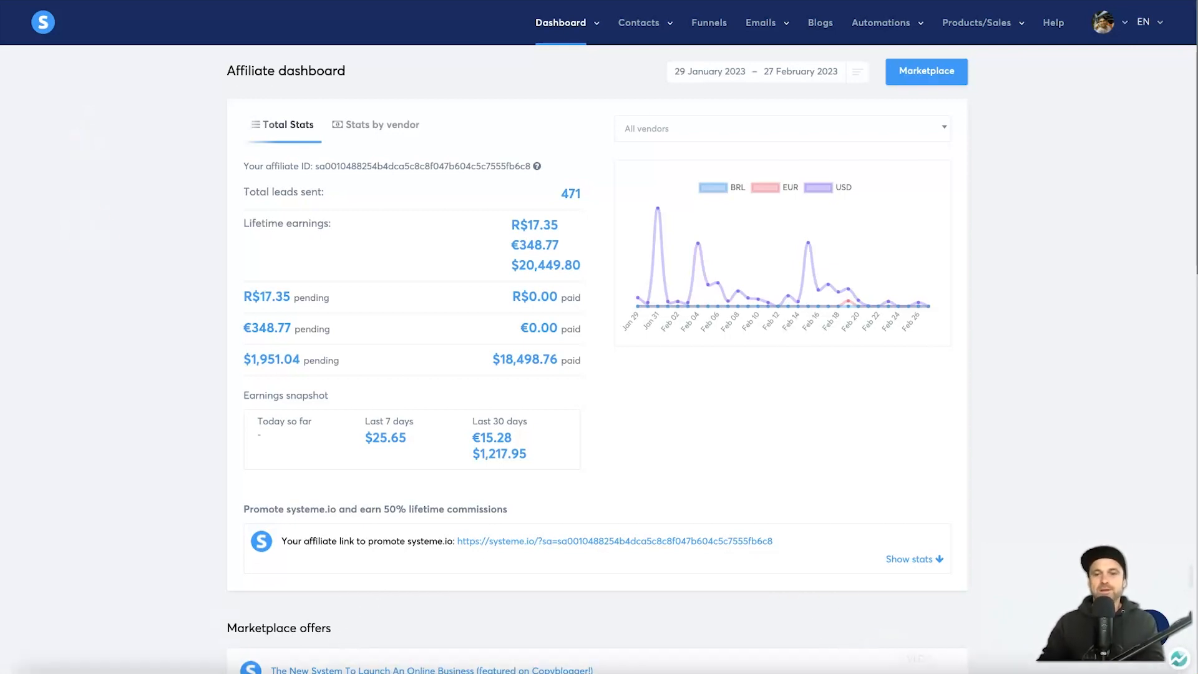
# Step: Request a free Systeme.io account using the sign-up email address
pyautogui.moveTo(1137, 671)
pyautogui.click(1066, 659)
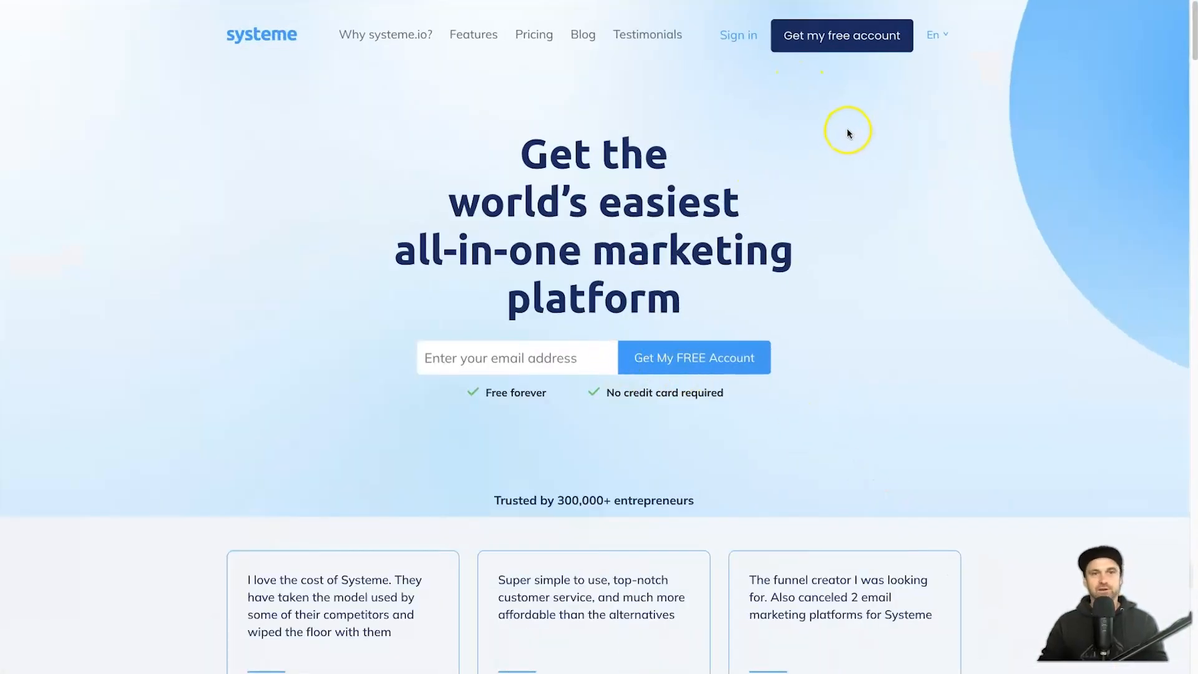
pyautogui.click(841, 44)
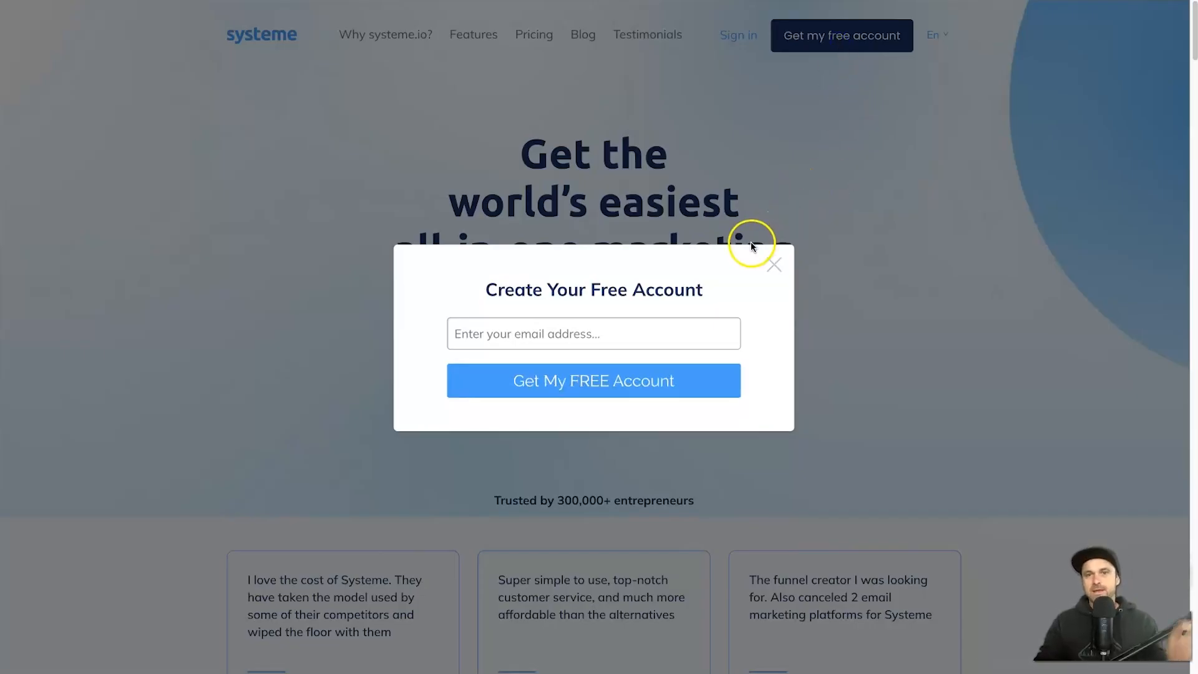
pyautogui.click(637, 331)
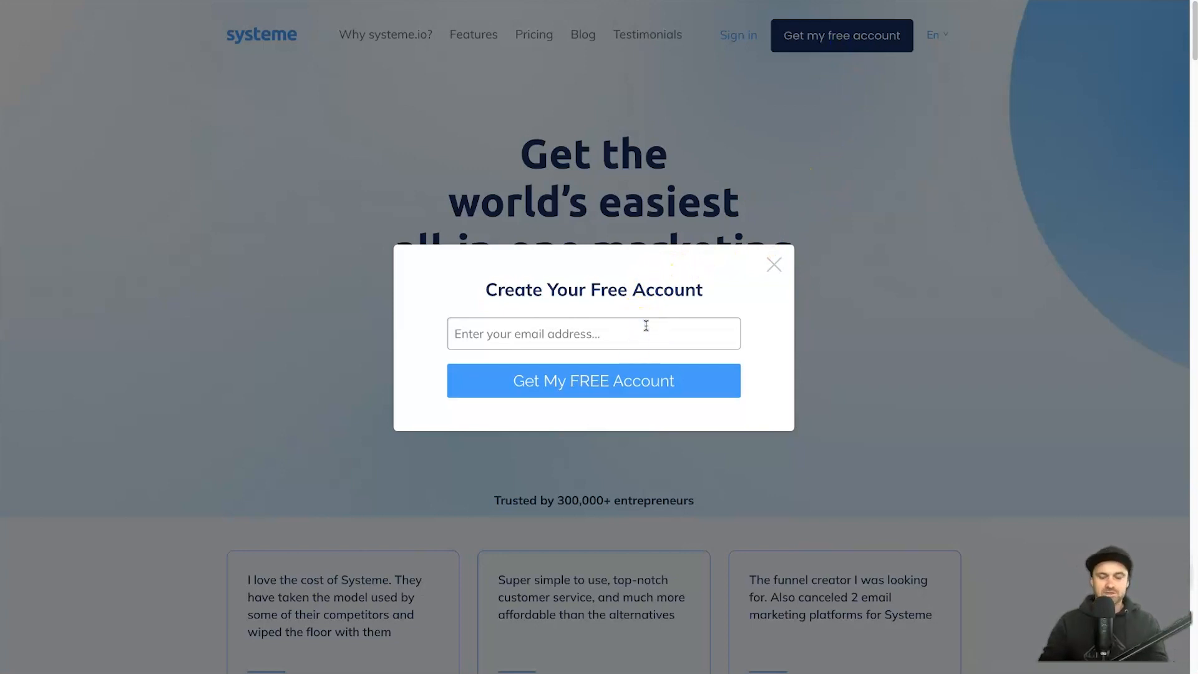
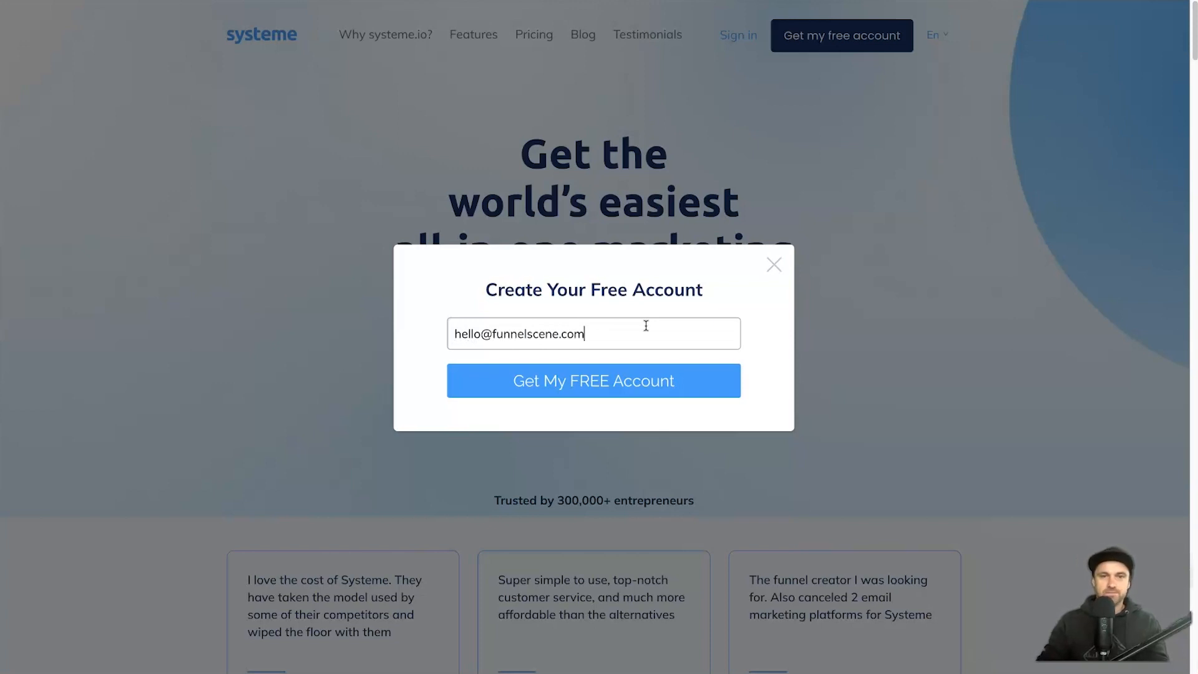
pyautogui.click(629, 395)
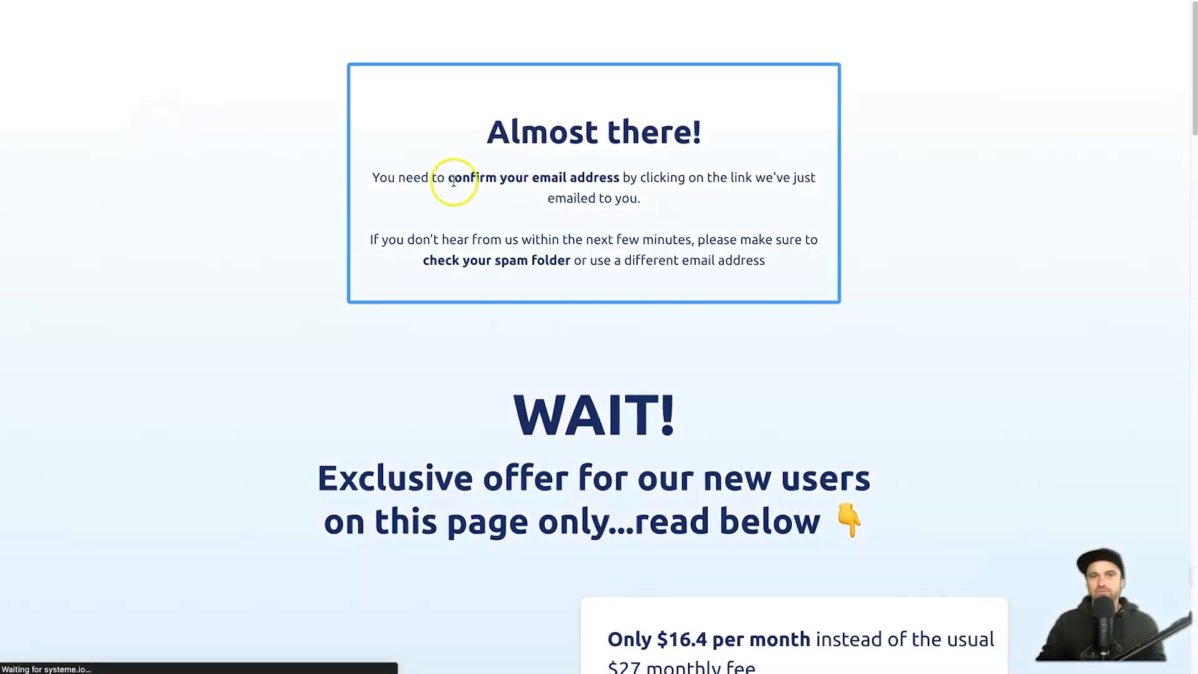
# Step: Follow the confirmation link in the account confirmation email
pyautogui.moveTo(454, 181); pyautogui.dragTo(631, 189)
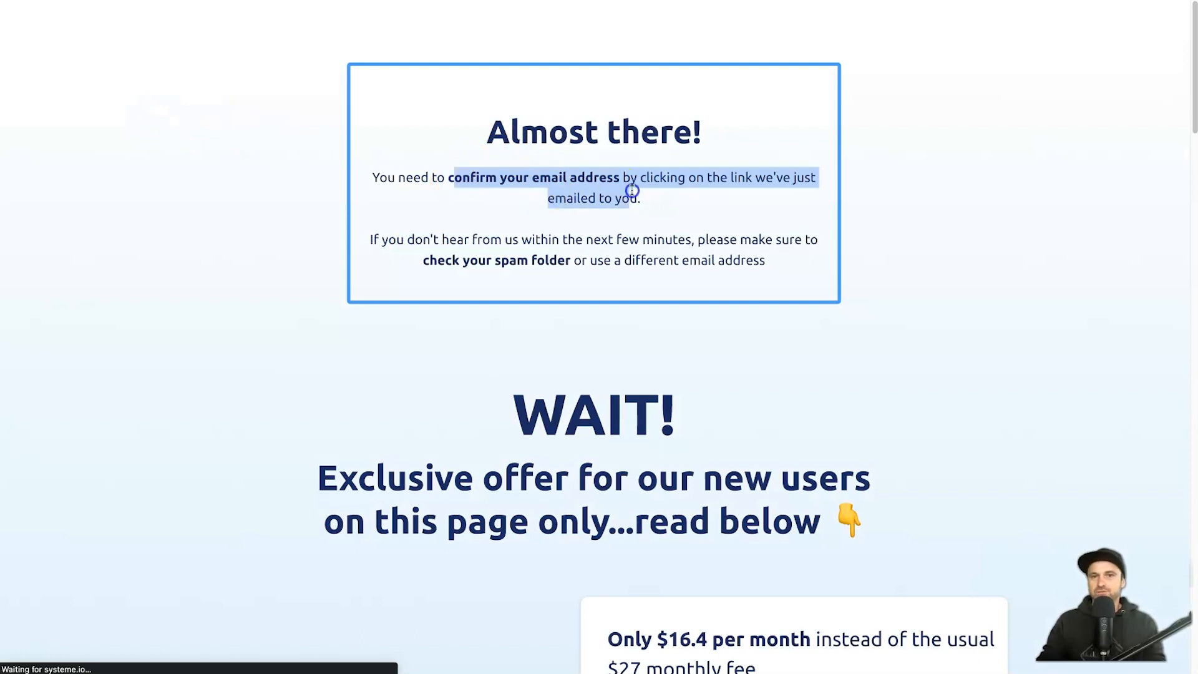
pyautogui.click(631, 190)
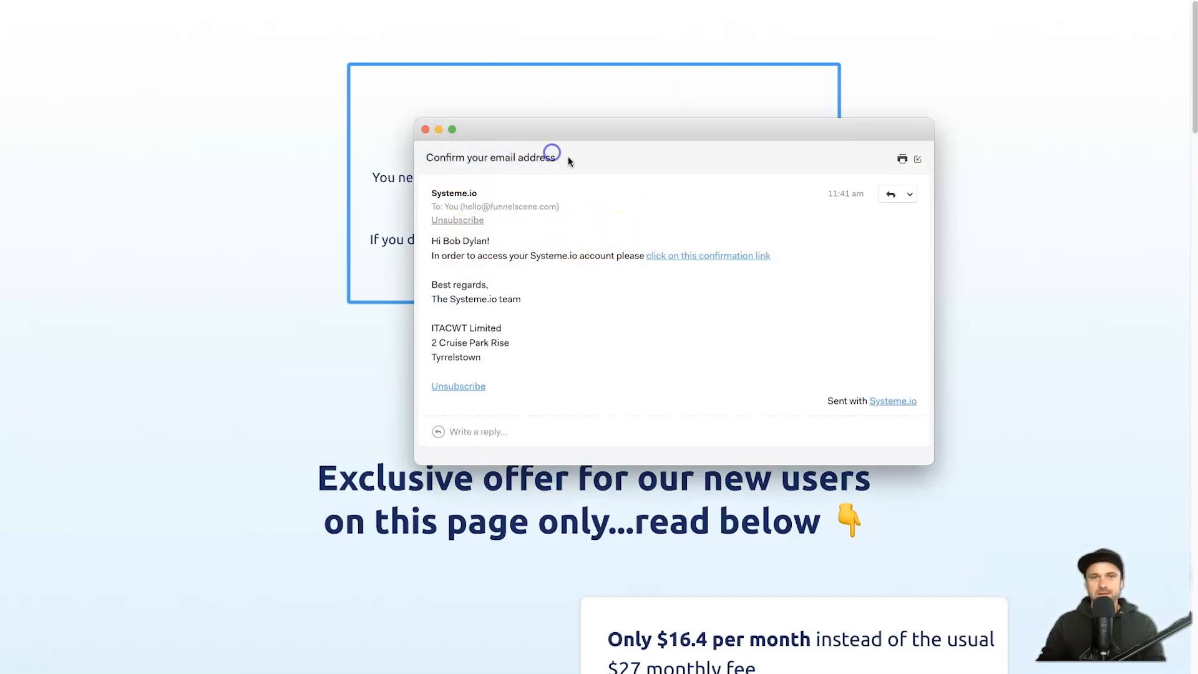
pyautogui.moveTo(503, 243); pyautogui.dragTo(557, 242)
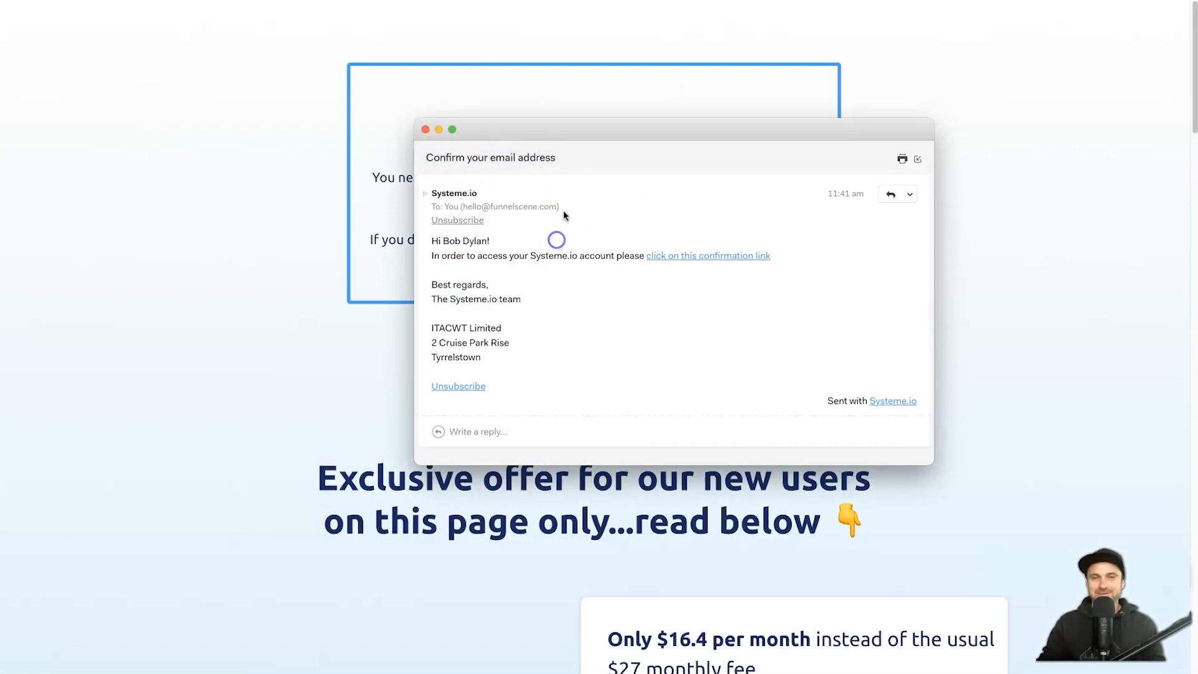
pyautogui.click(723, 257)
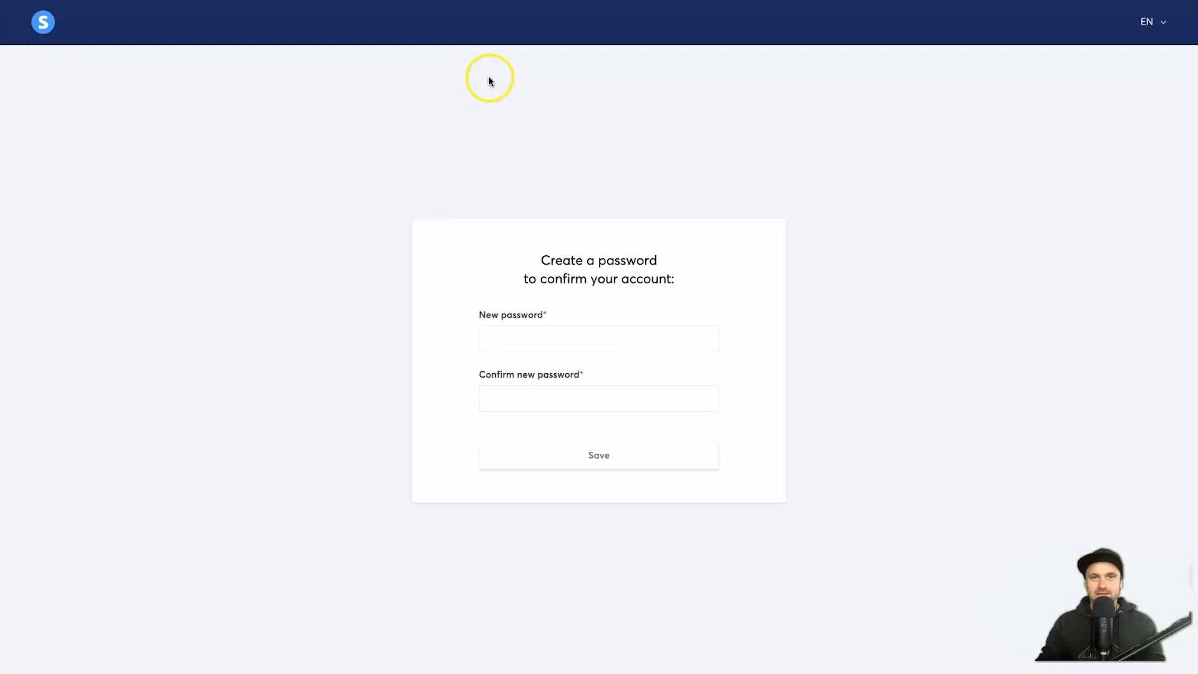
# Step: Enter the new account password and its confirmation
pyautogui.click(553, 308)
pyautogui.write('•••••')
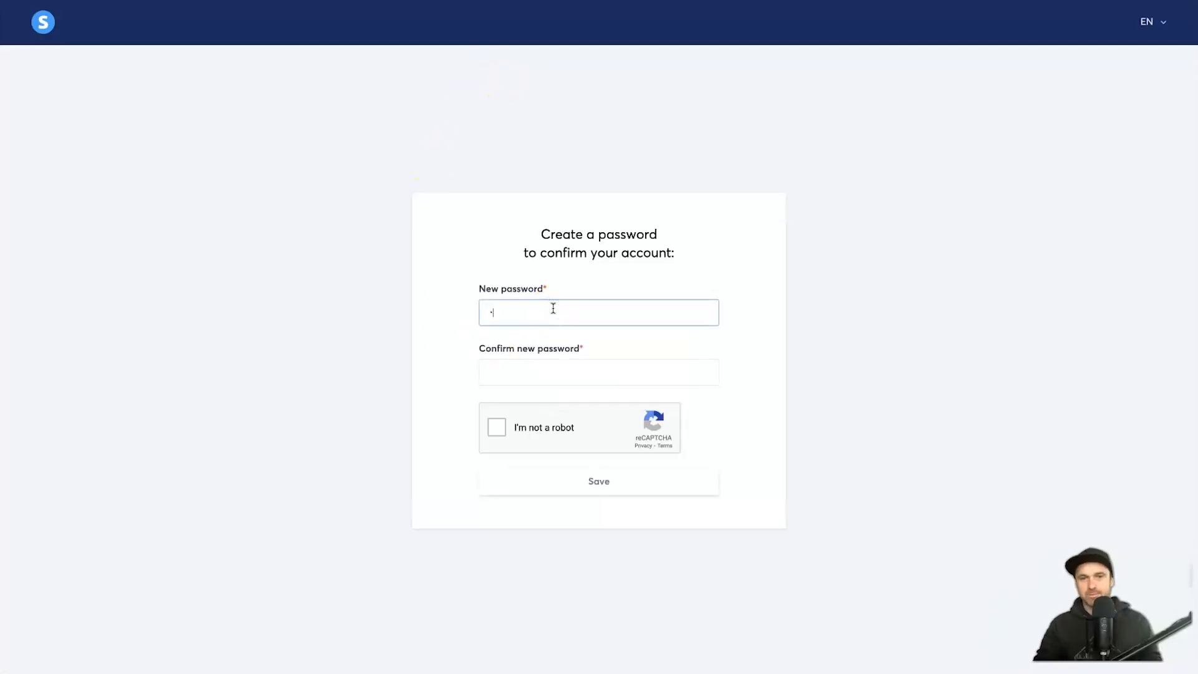
pyautogui.write('•••••••')
pyautogui.press('Tab')
pyautogui.write('•••')
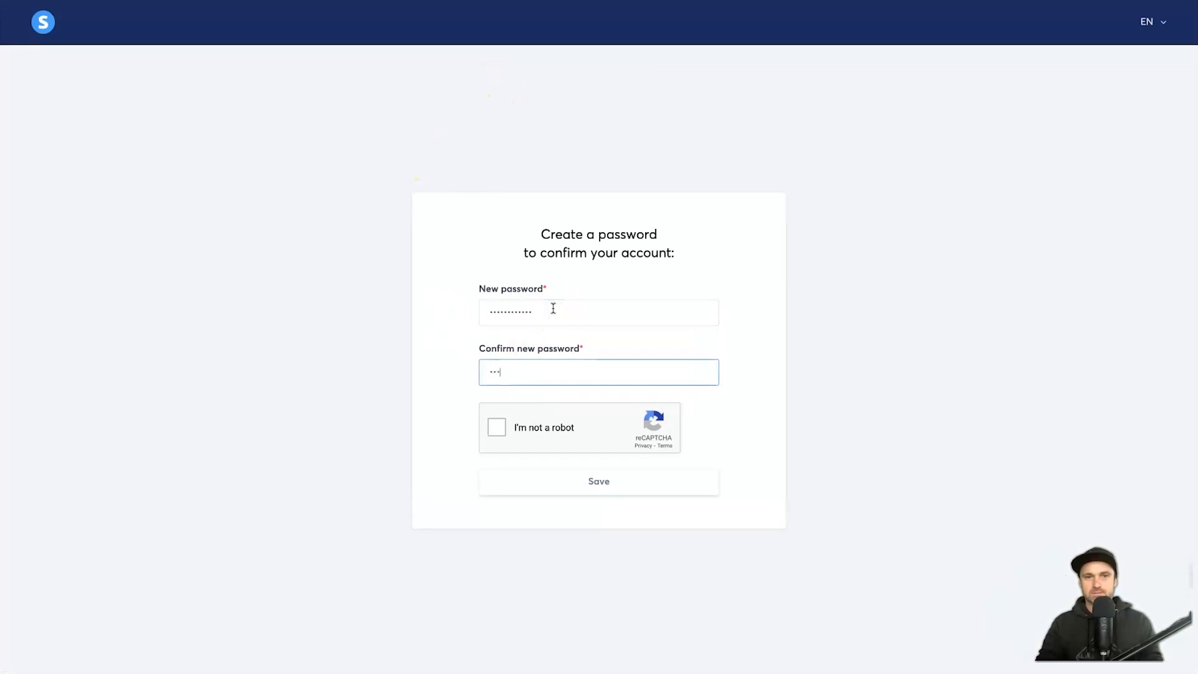
# Step: Pass the robot check, save the password, and go to fill in the profile
pyautogui.click(554, 428)
pyautogui.click(614, 484)
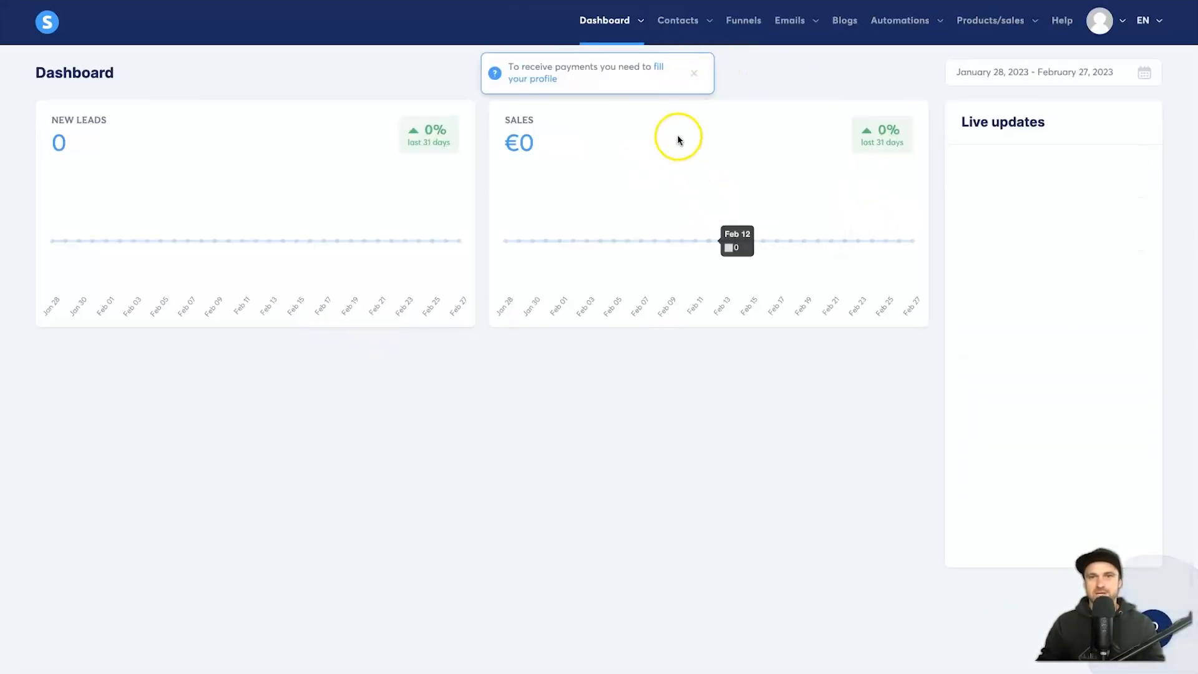
pyautogui.moveTo(502, 68); pyautogui.dragTo(652, 68)
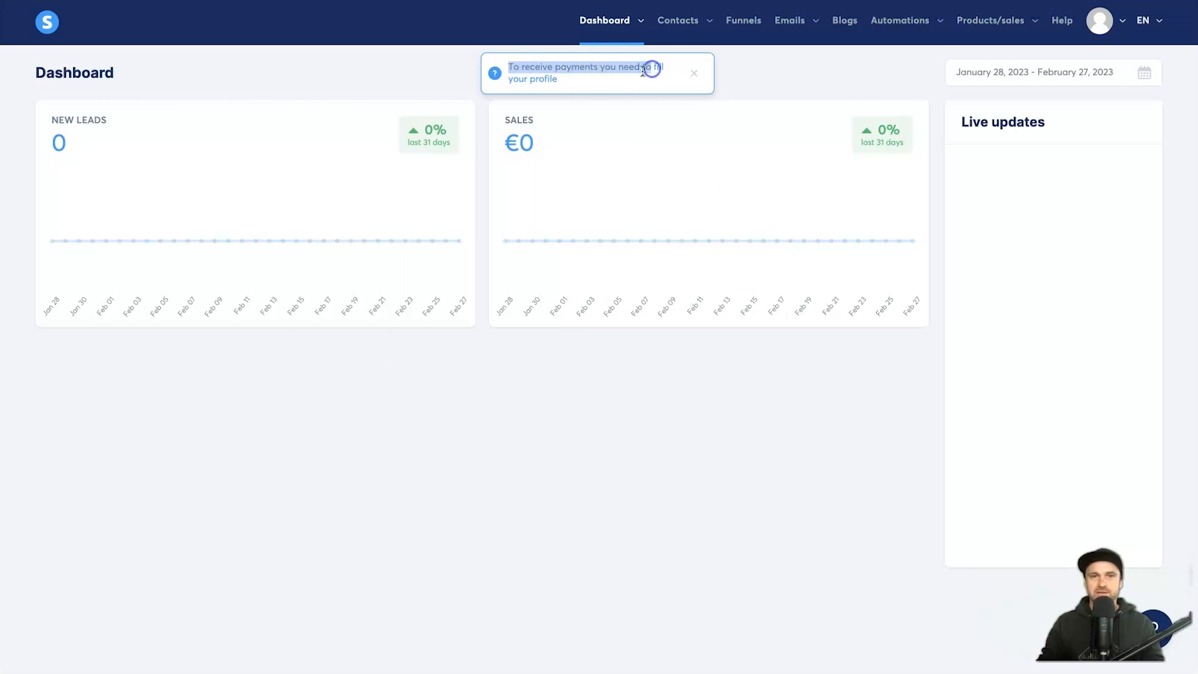
pyautogui.click(660, 68)
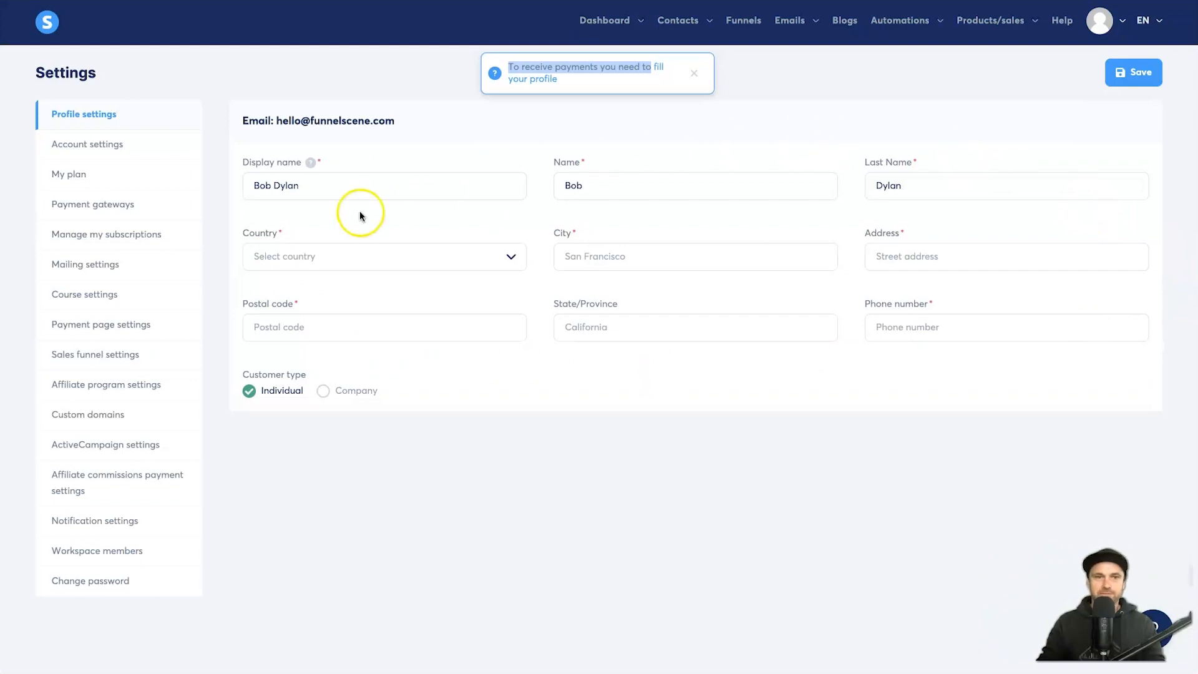
# Step: Fill in the profile details, including the phone number field
pyautogui.moveTo(238, 123); pyautogui.dragTo(396, 118)
pyautogui.click(415, 117)
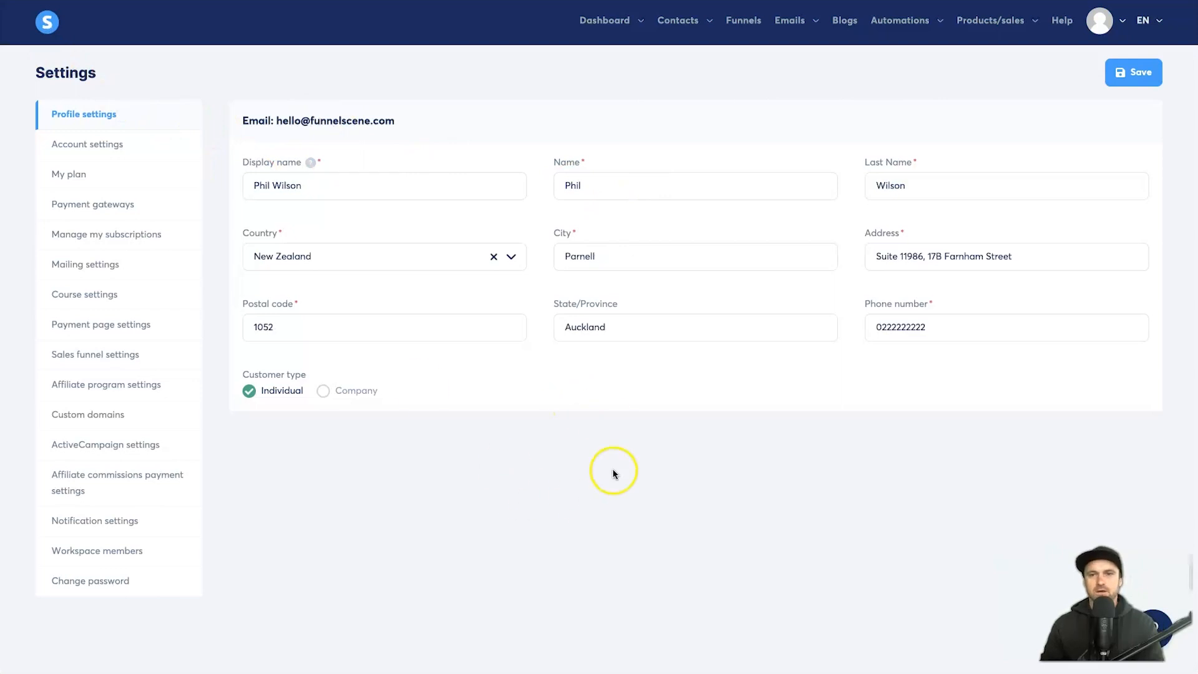
pyautogui.click(903, 326)
pyautogui.click(942, 323)
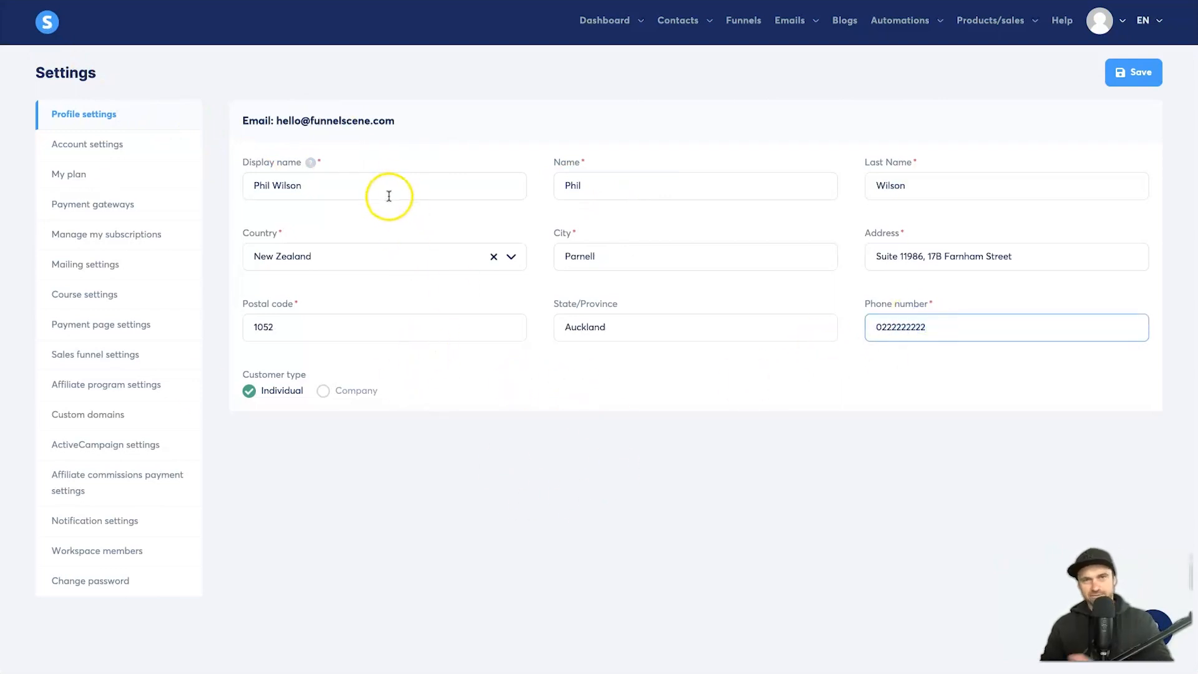
# Step: Switch the customer type to Company and step through the company name, number and tax fields
pyautogui.click(349, 393)
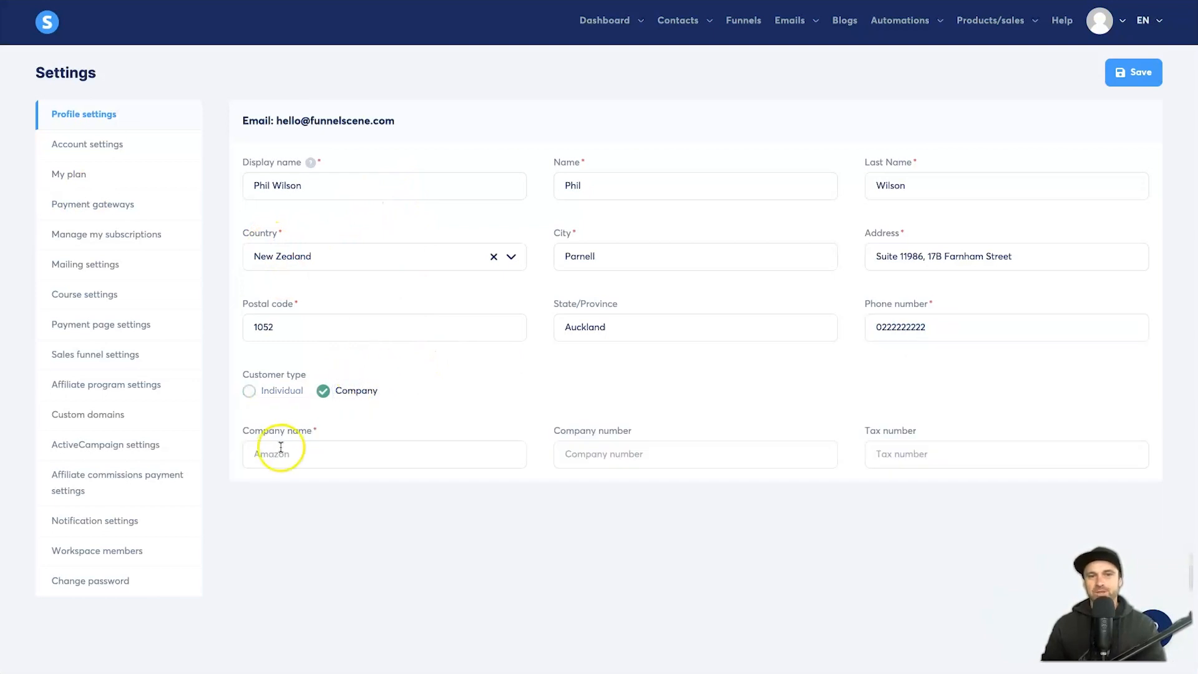
pyautogui.click(265, 451)
pyautogui.click(568, 450)
pyautogui.click(882, 444)
pyautogui.click(373, 483)
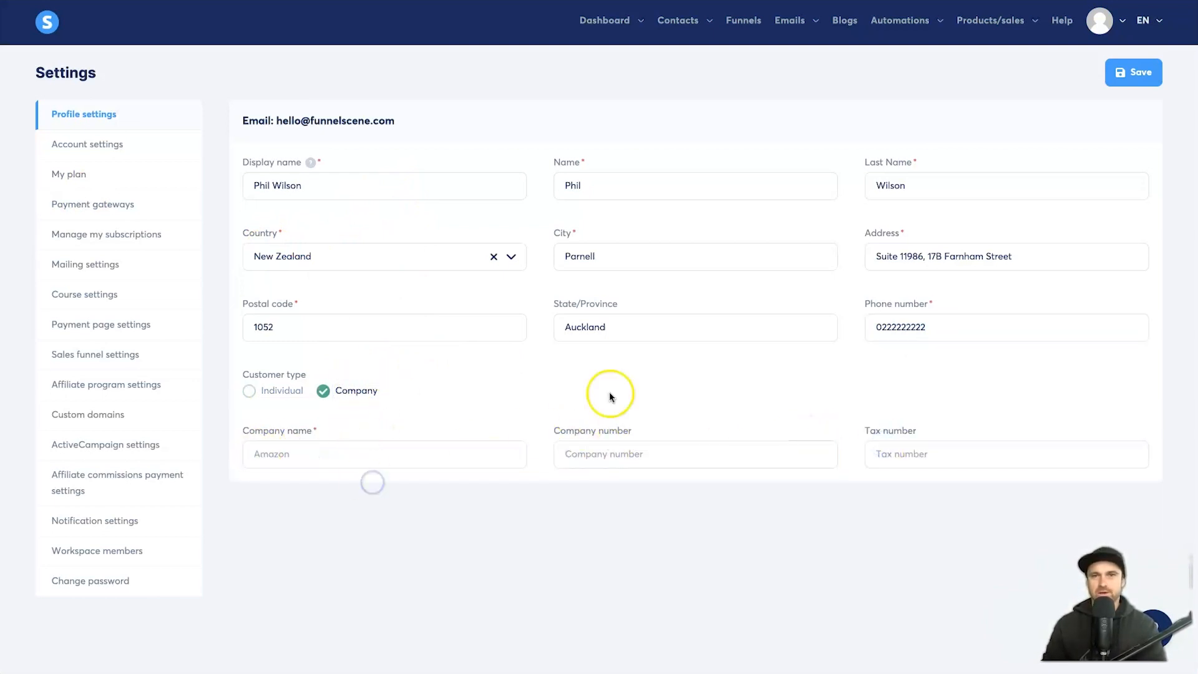
# Step: Revert the customer type to Individual, save the profile, and go to Payment gateways
pyautogui.click(292, 392)
pyautogui.click(1132, 73)
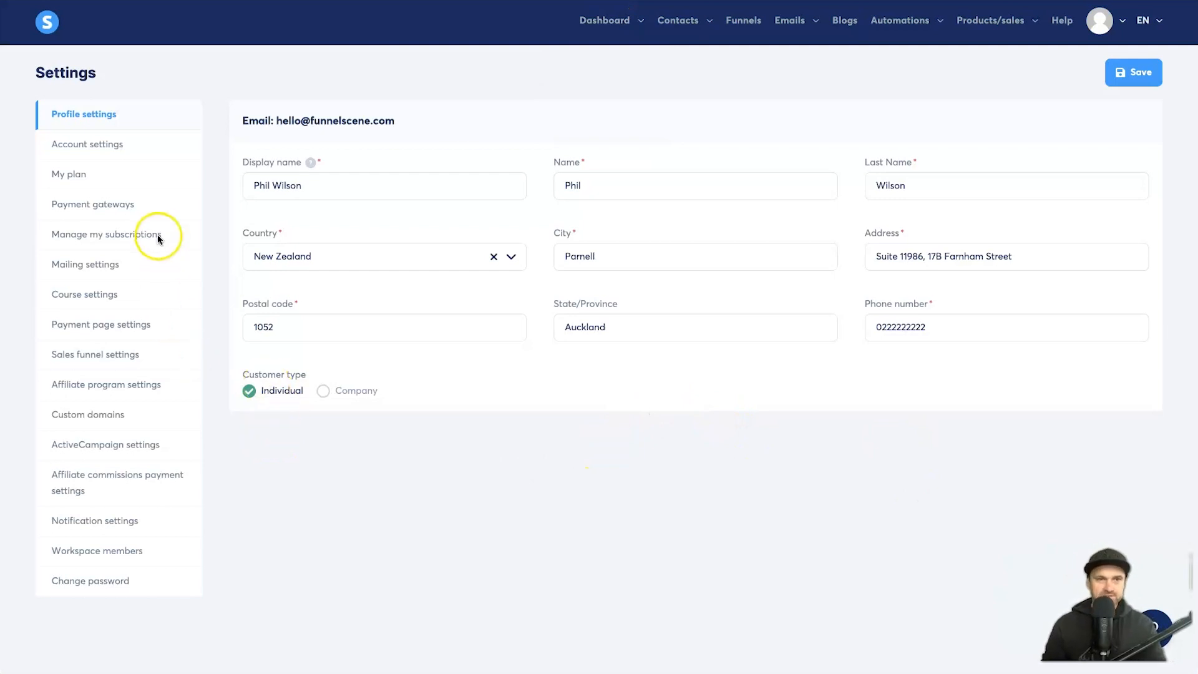
pyautogui.click(111, 206)
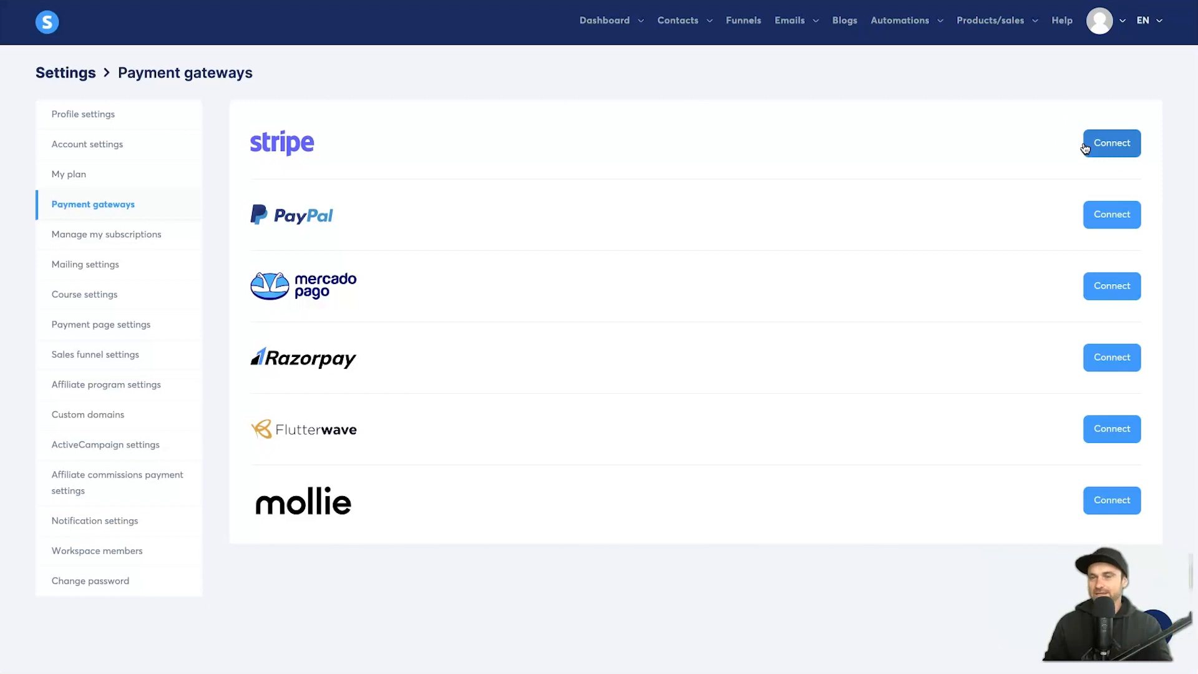
# Step: Return to the main dashboard and dismiss the fill-your-profile notice
pyautogui.click(726, 109)
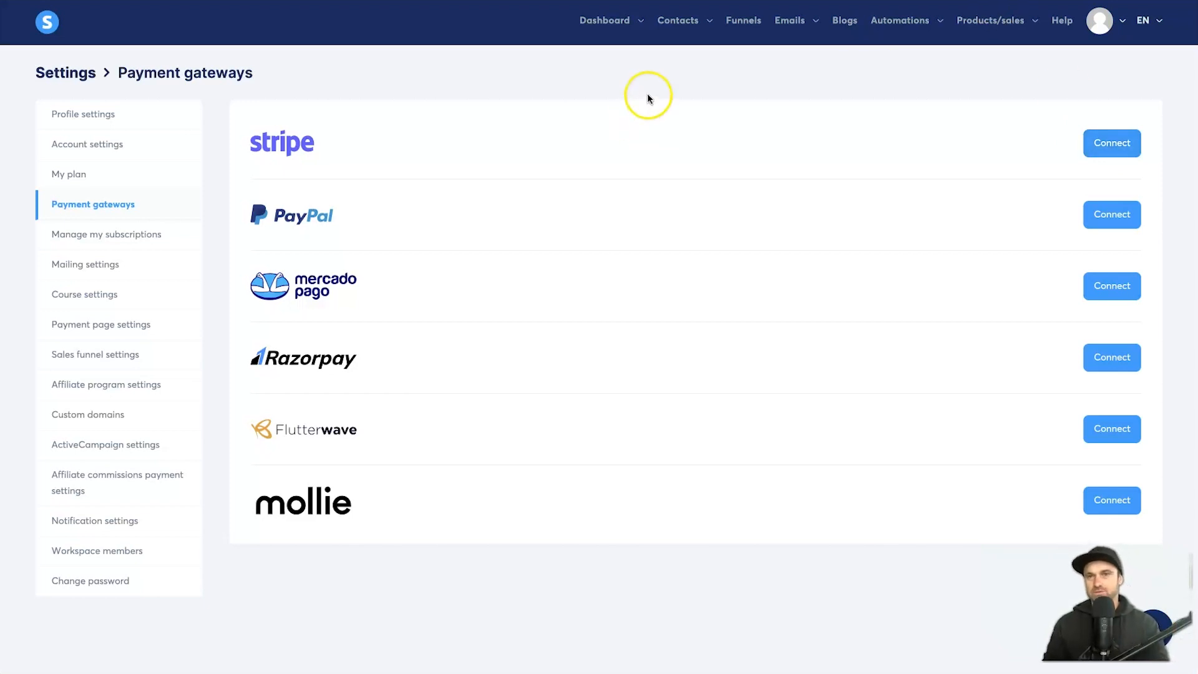
pyautogui.moveTo(590, 28)
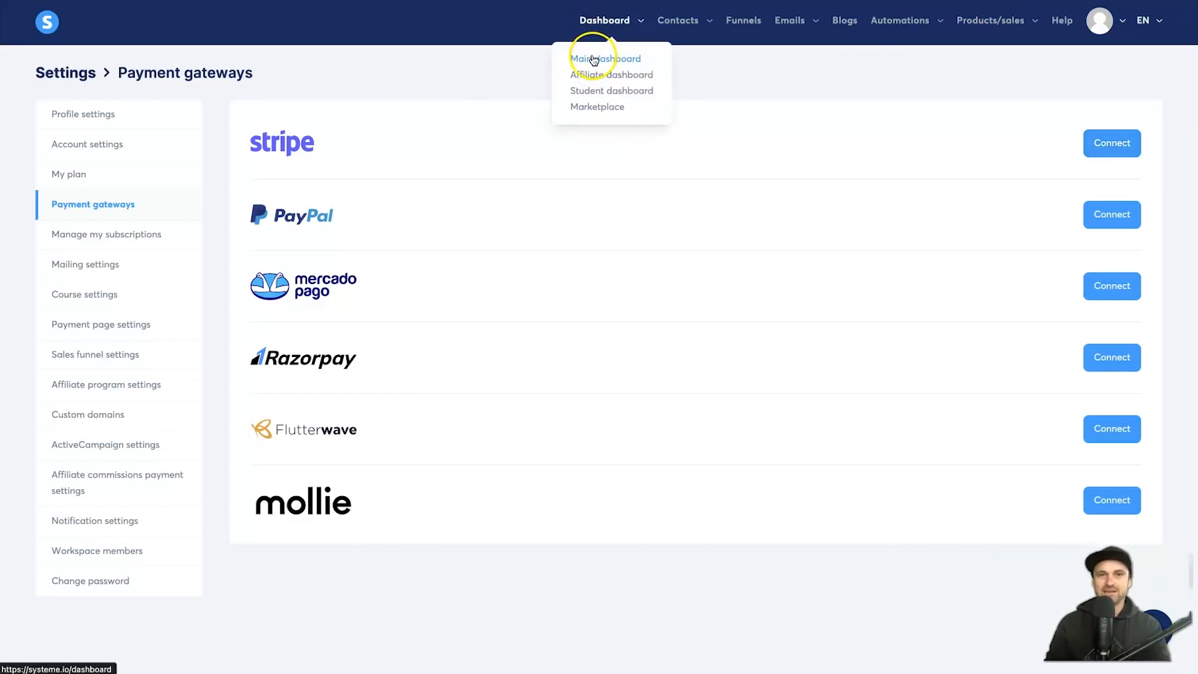
pyautogui.click(590, 58)
pyautogui.click(694, 73)
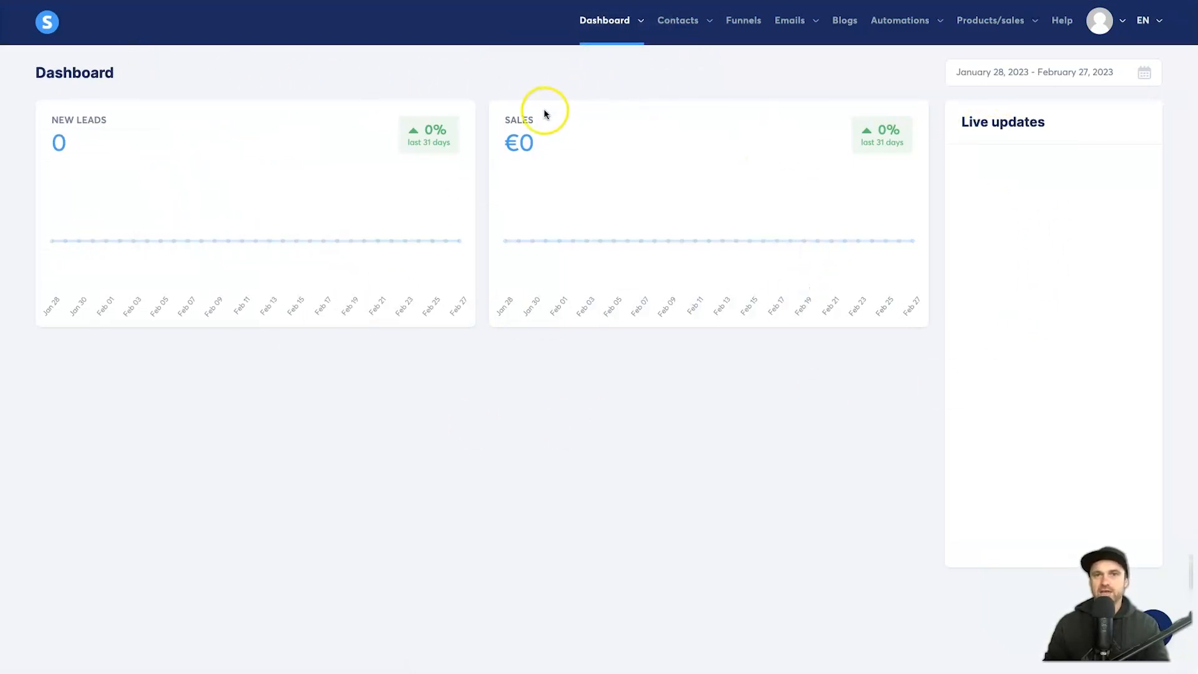
# Step: Check the €0 sales total, then go to account Settings from the avatar menu
pyautogui.moveTo(534, 145); pyautogui.dragTo(497, 149)
pyautogui.click(497, 150)
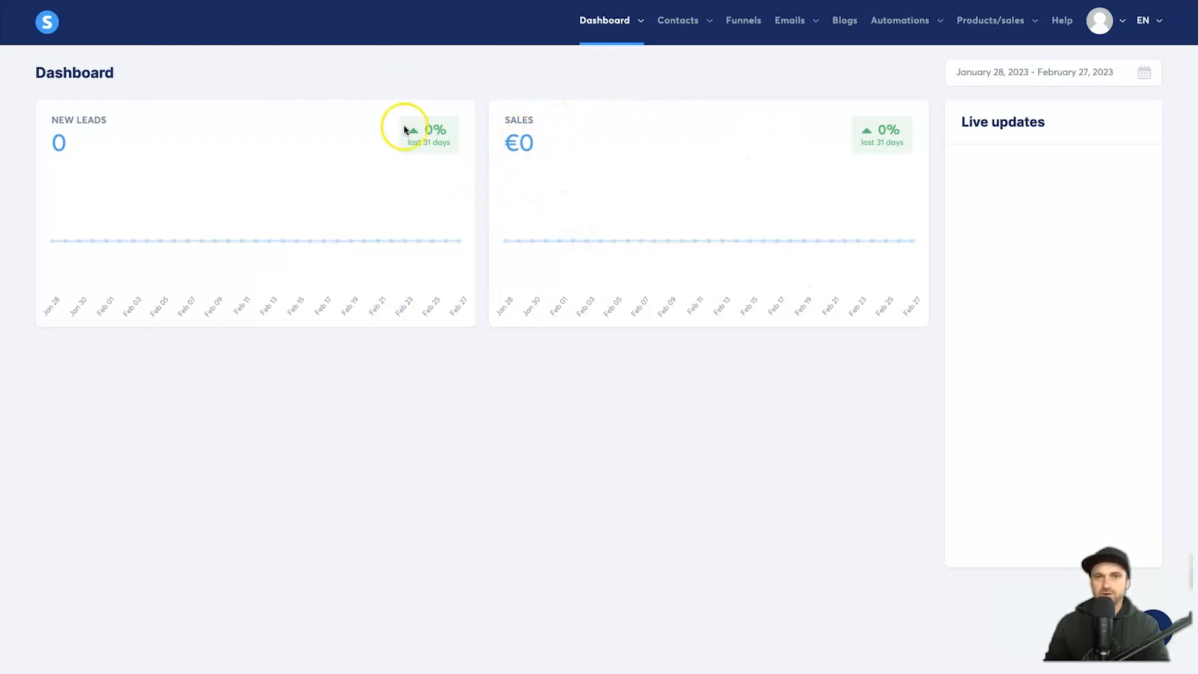
pyautogui.moveTo(1107, 24)
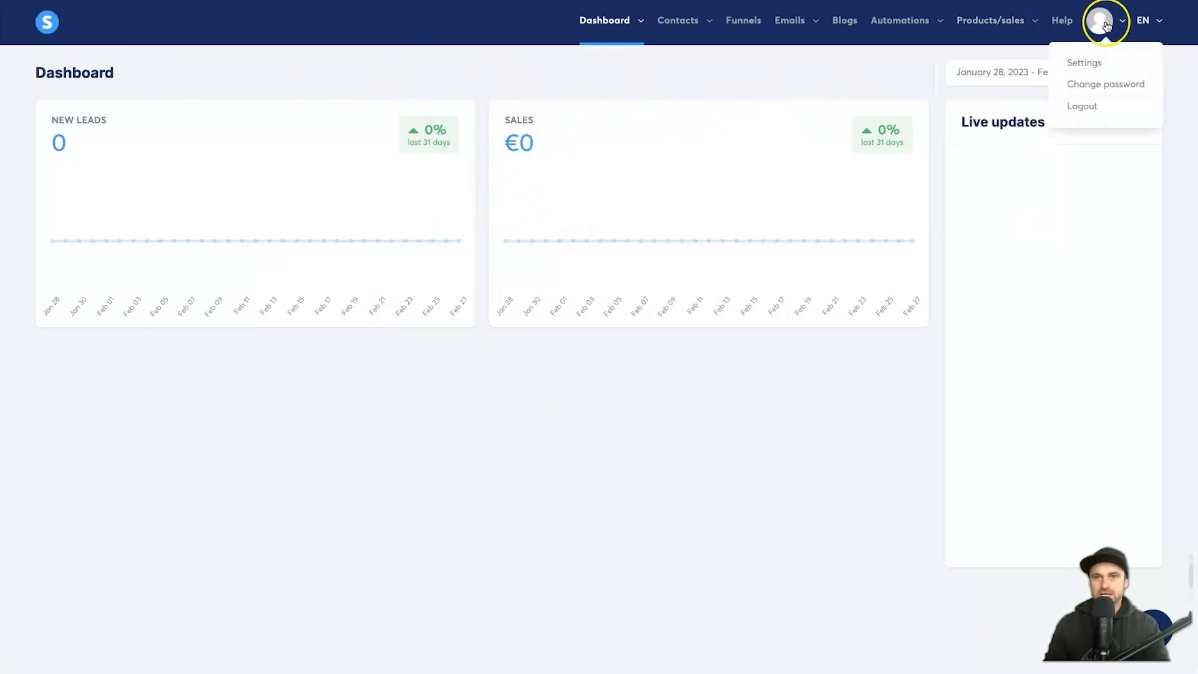
pyautogui.click(1089, 62)
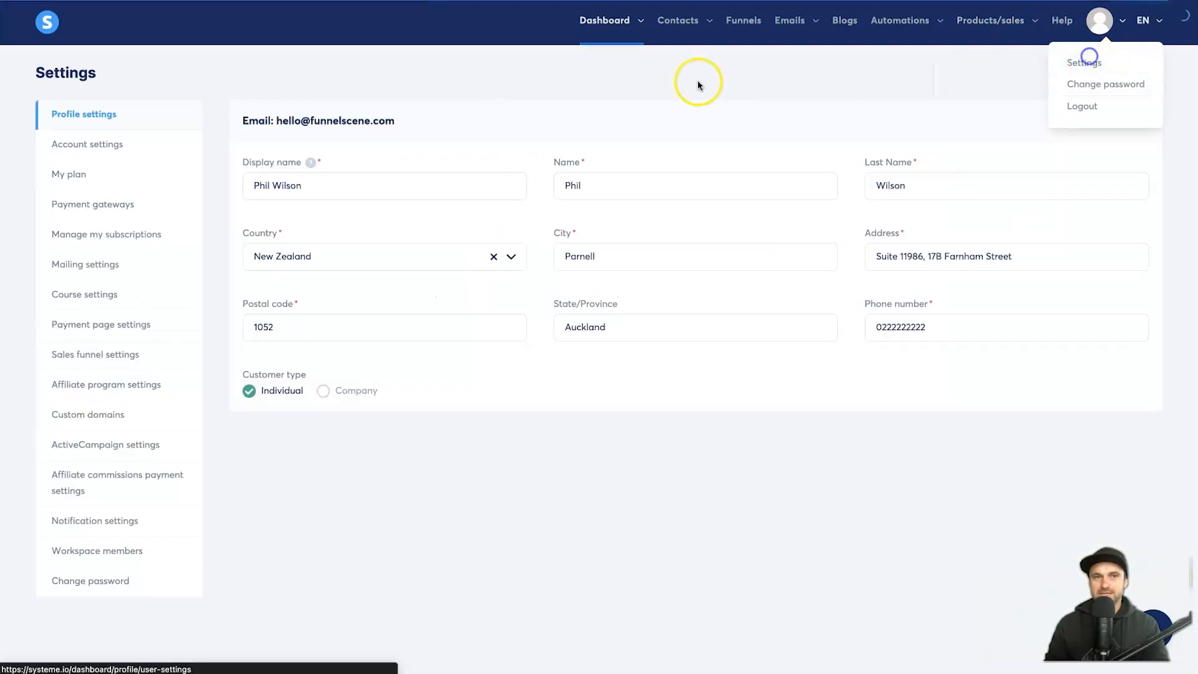
# Step: Set the payment page default currency to U.S. Dollar instead of Euro
pyautogui.click(124, 324)
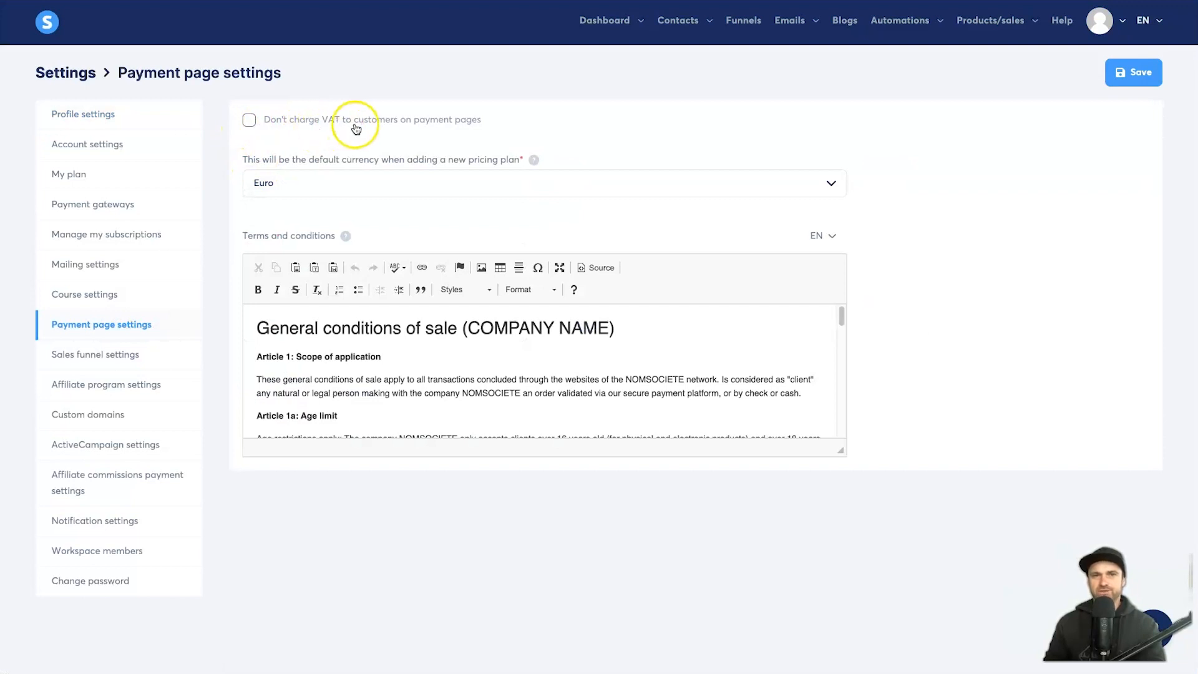
pyautogui.click(512, 187)
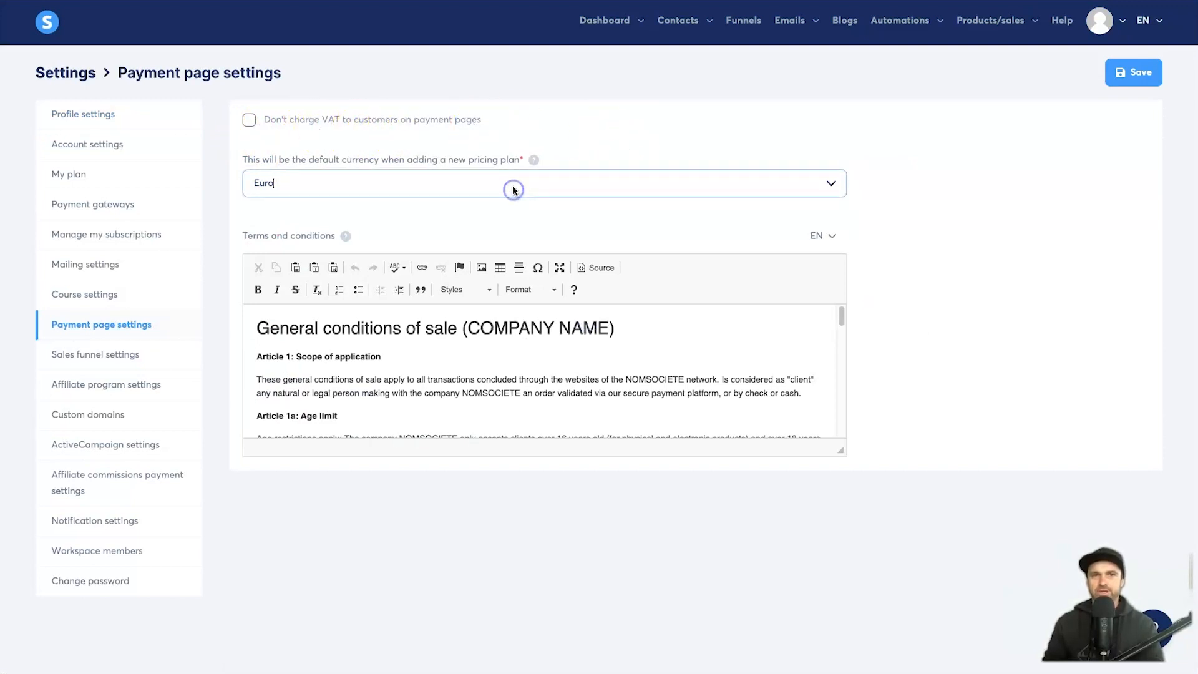
pyautogui.click(832, 181)
pyautogui.scroll(-3, 512, 329)
pyautogui.scroll(-7, 455, 327)
pyautogui.scroll(2, 431, 287)
pyautogui.scroll(1, 430, 285)
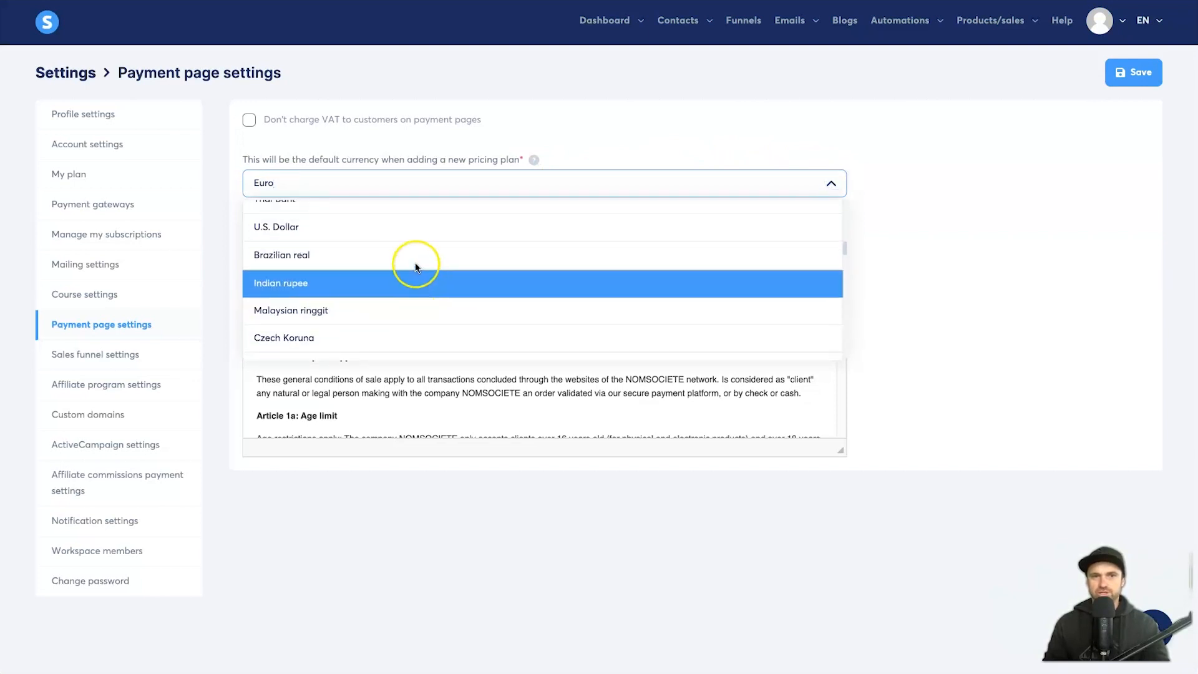
pyautogui.click(404, 225)
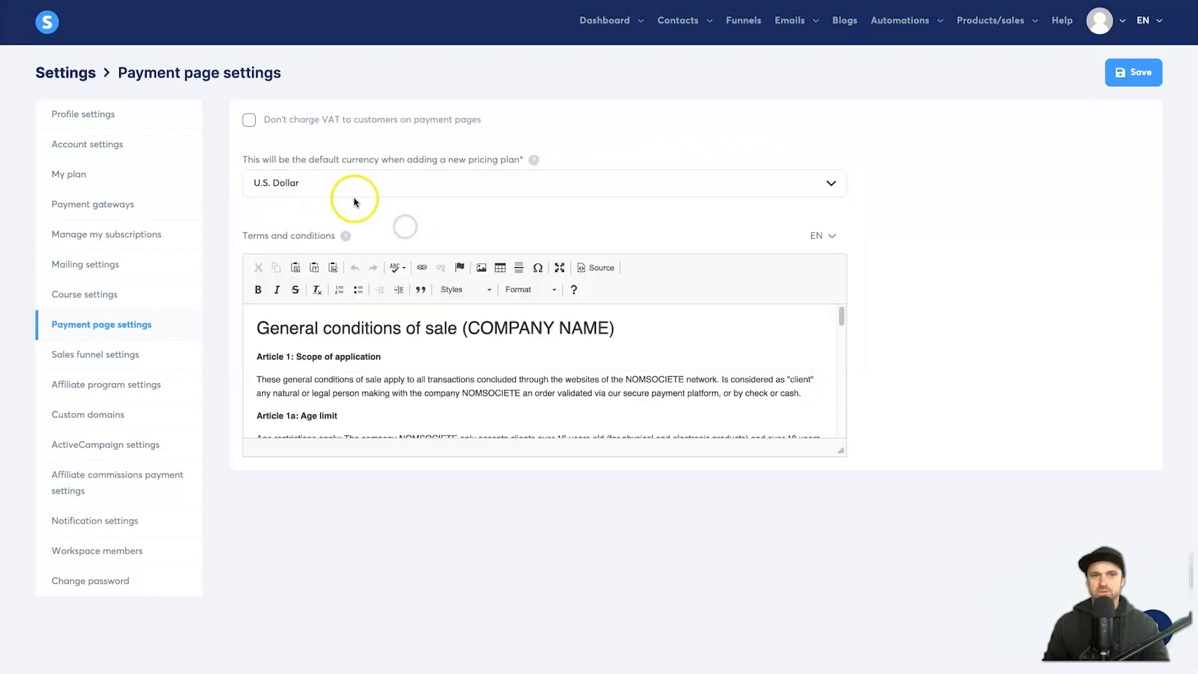
# Step: Stop charging VAT to customers on payment pages and save the settings
pyautogui.click(246, 121)
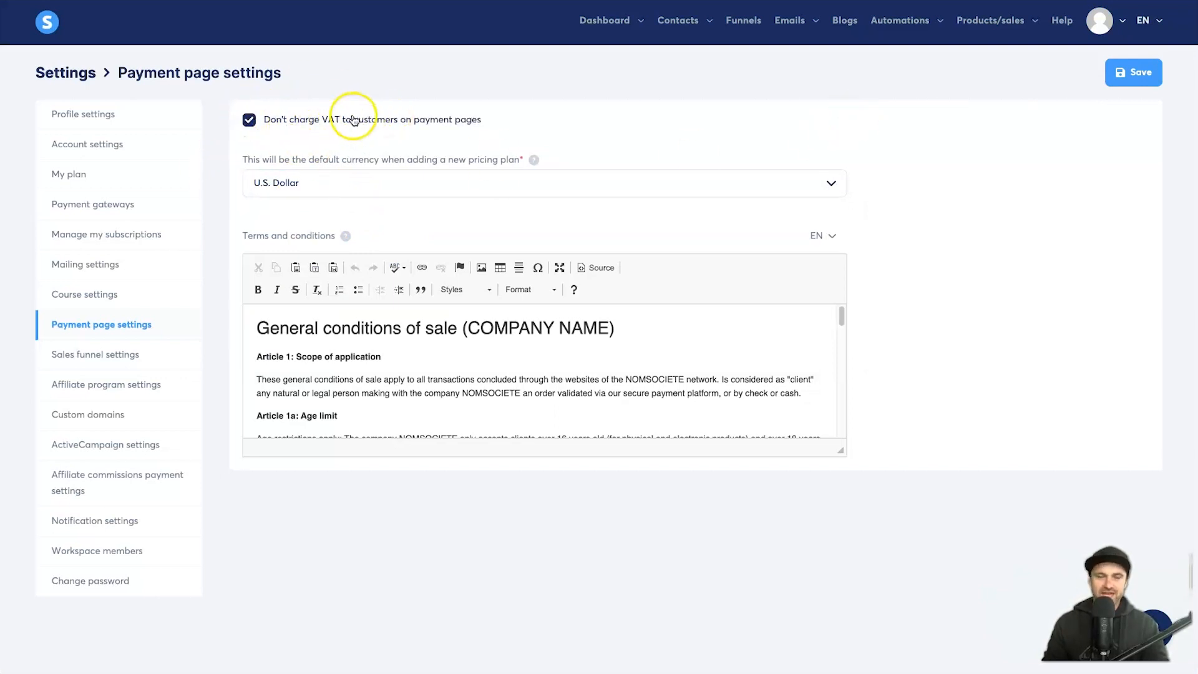
pyautogui.click(701, 125)
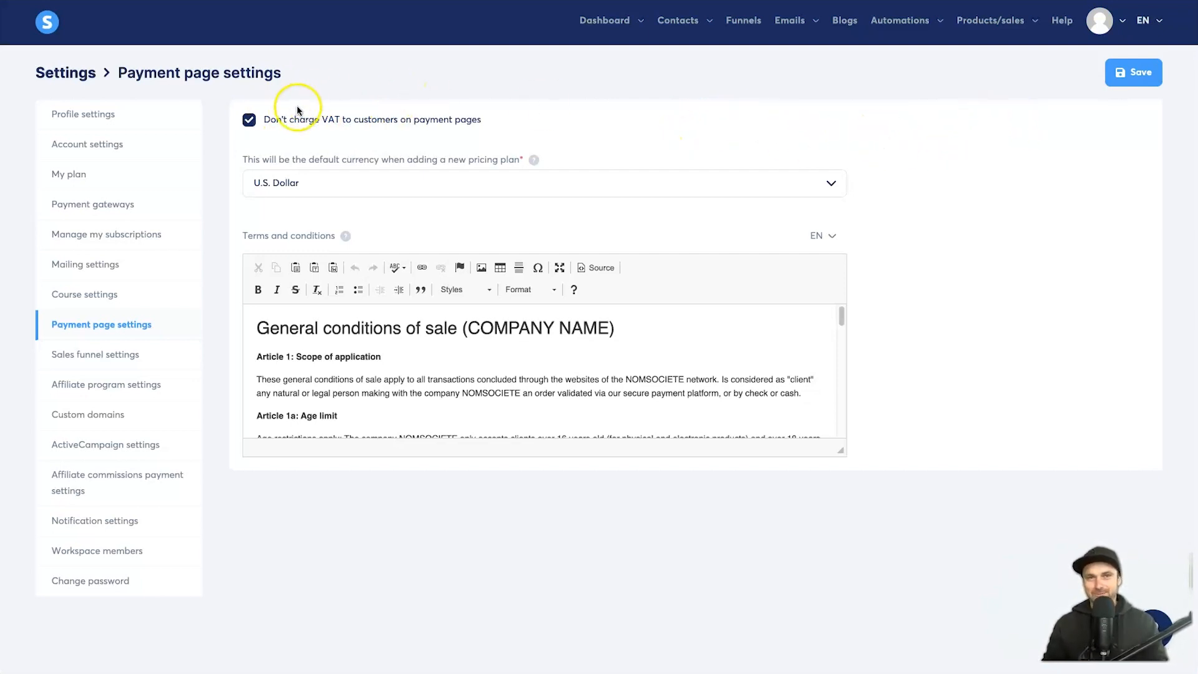
pyautogui.click(1151, 74)
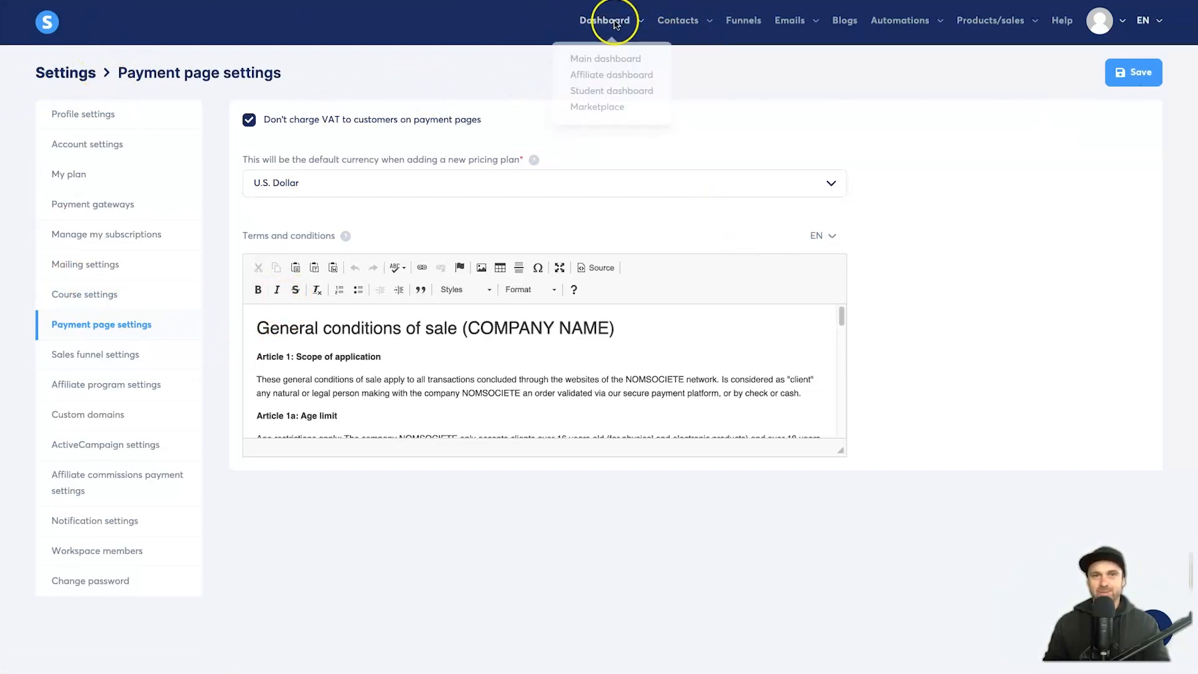
# Step: Check the $0 sales on the main dashboard, then switch to the Affiliate dashboard
pyautogui.click(583, 52)
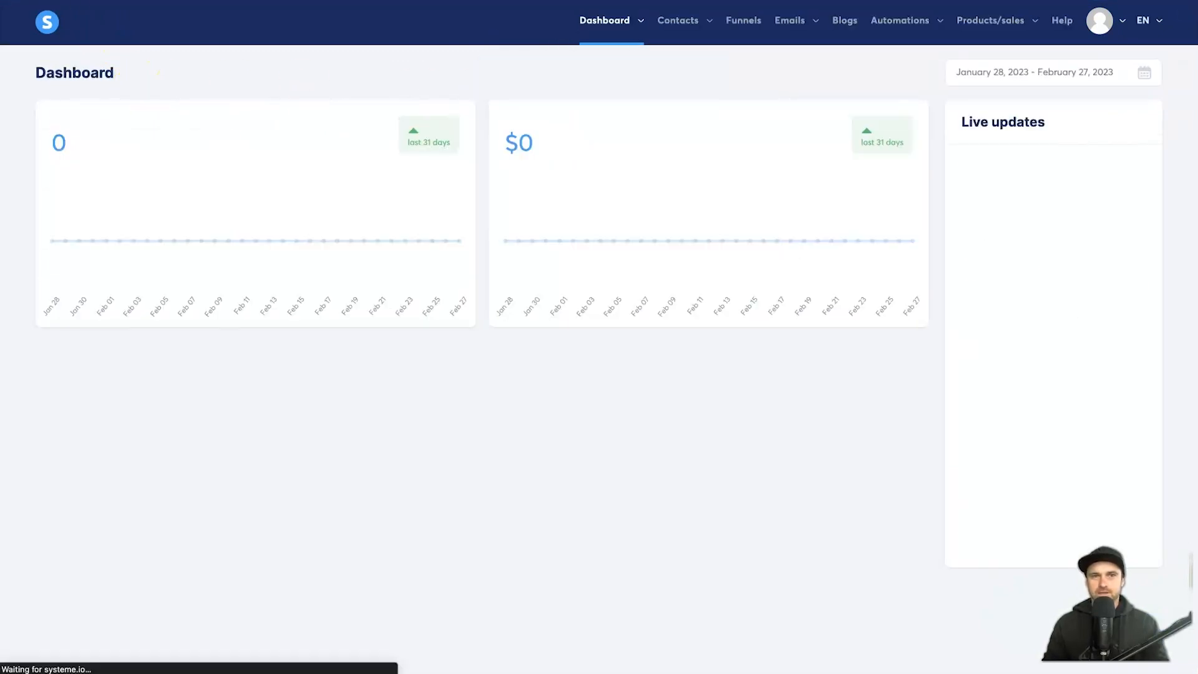
pyautogui.moveTo(495, 154); pyautogui.dragTo(530, 155)
pyautogui.click(556, 146)
pyautogui.click(505, 158)
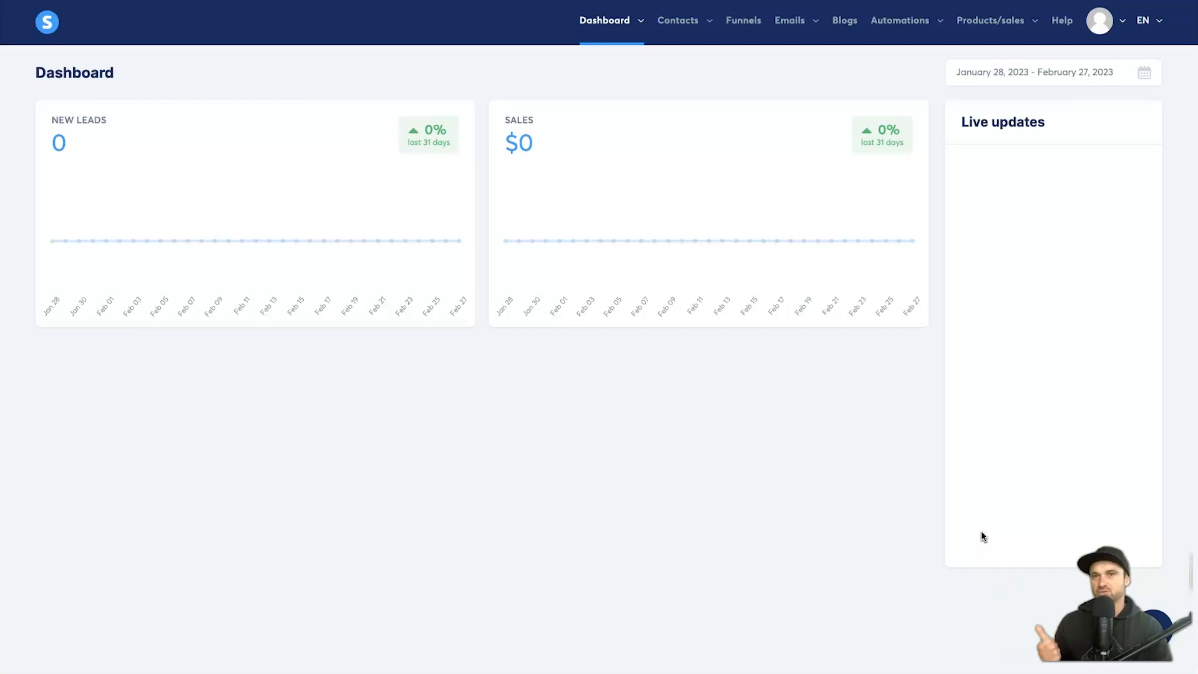
pyautogui.click(962, 481)
pyautogui.click(633, 21)
pyautogui.click(626, 75)
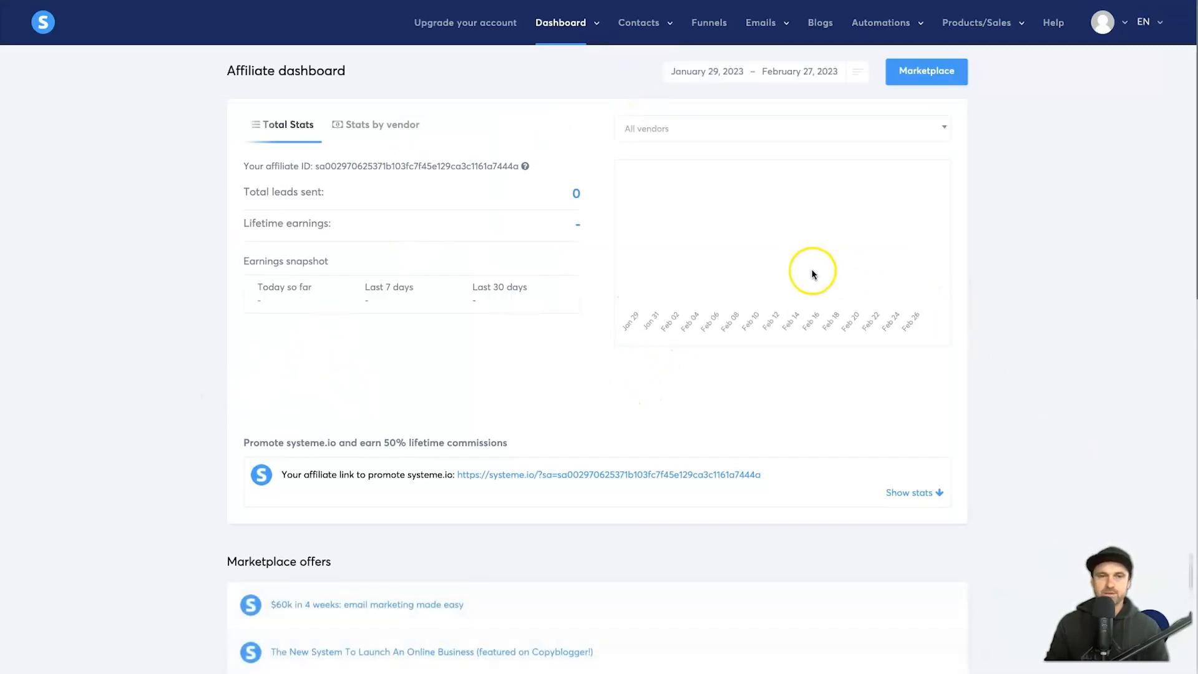
pyautogui.scroll(-1, 593, 474)
pyautogui.scroll(1, 547, 516)
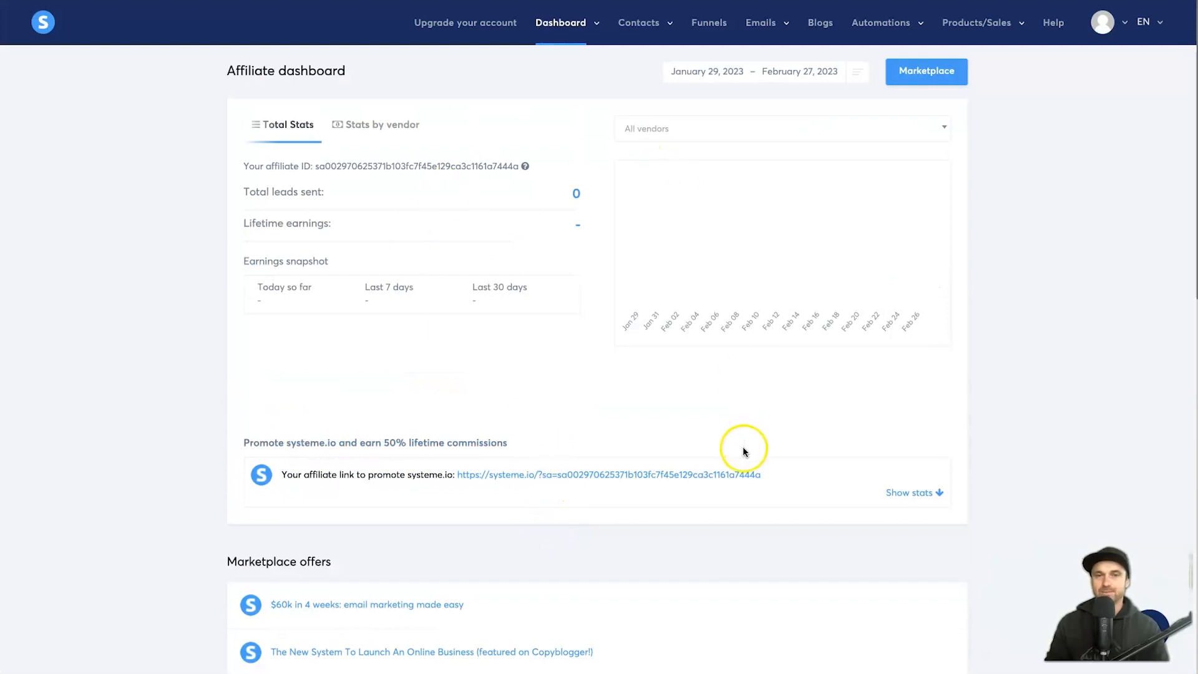
pyautogui.moveTo(562, 25)
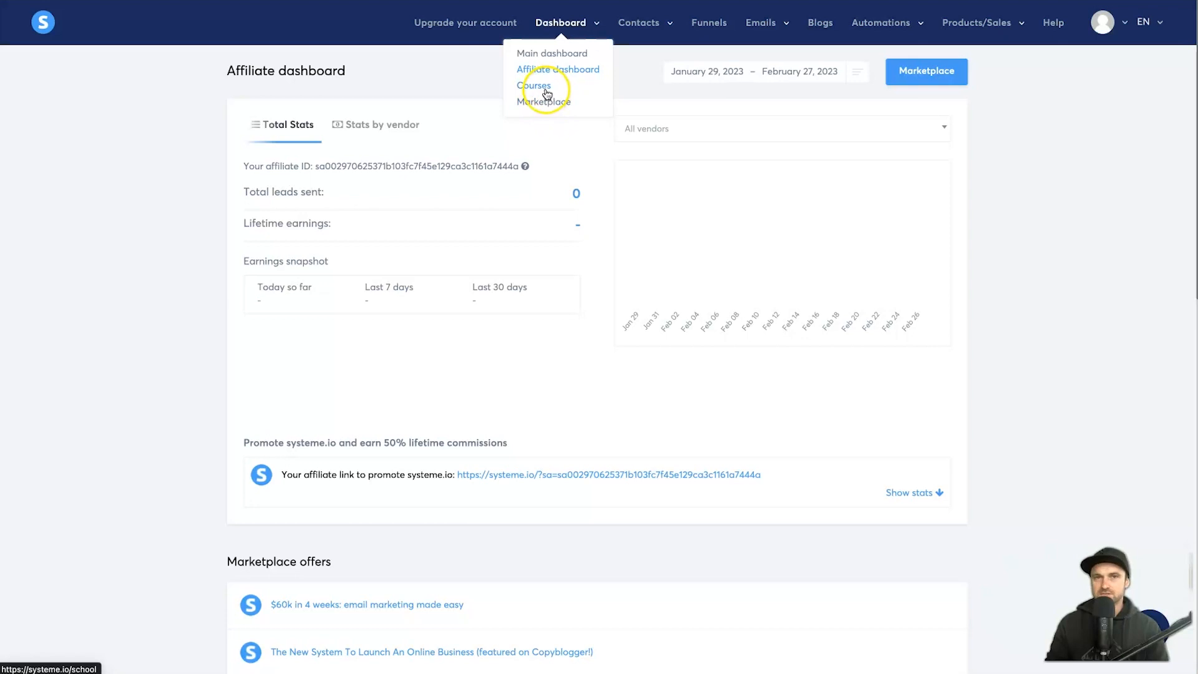
pyautogui.scroll(-13, 770, 352)
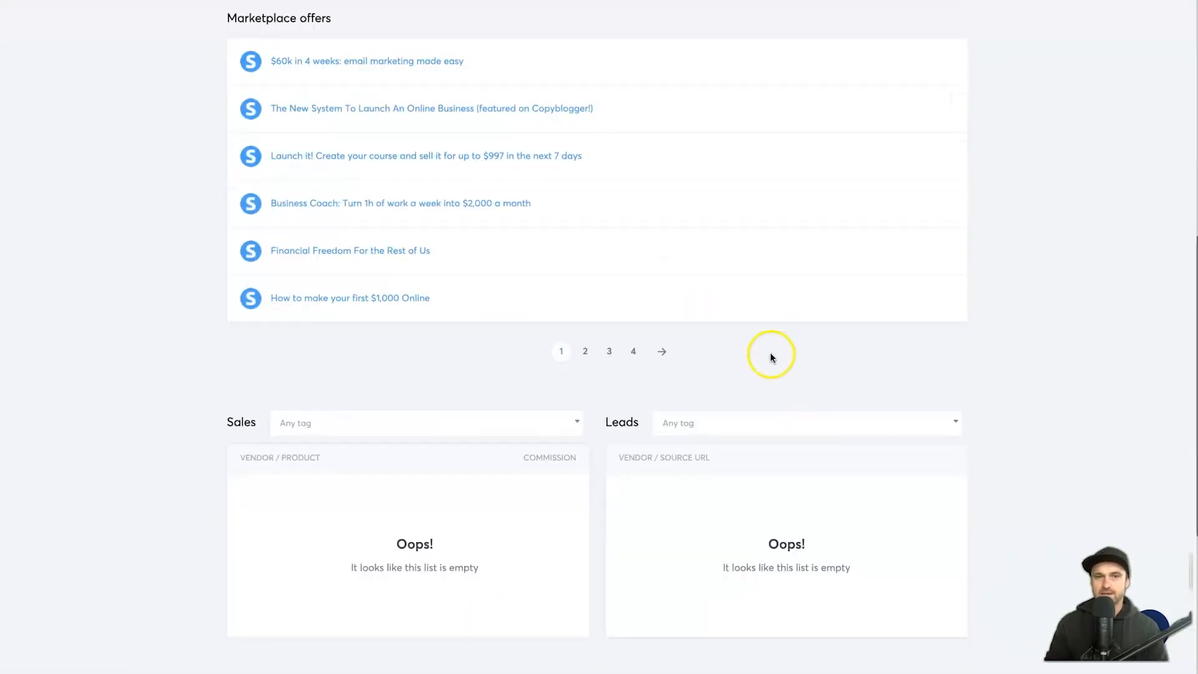
pyautogui.moveTo(242, 154); pyautogui.dragTo(452, 212)
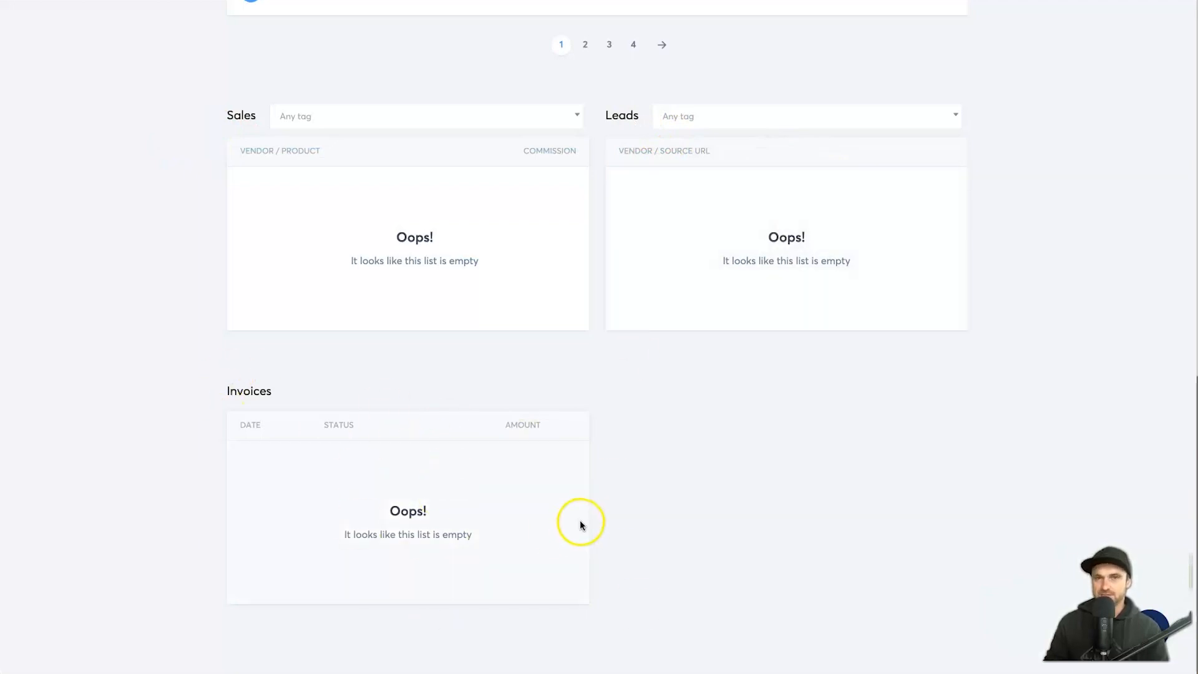
pyautogui.scroll(13, 676, 472)
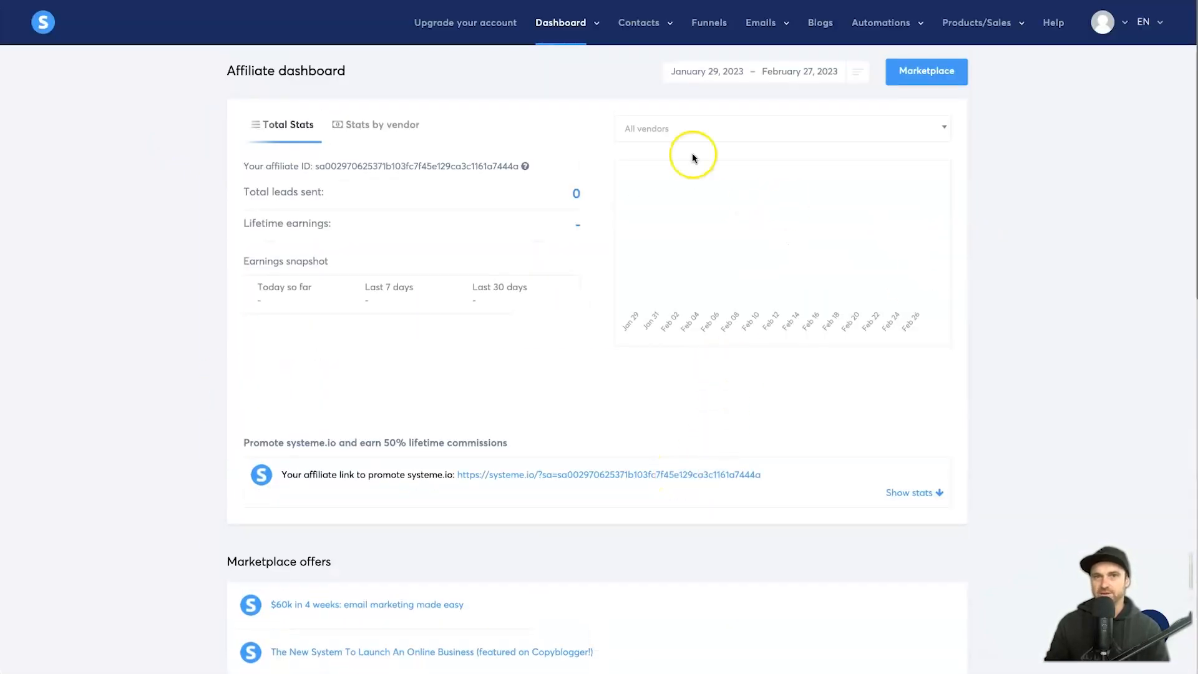
pyautogui.moveTo(642, 26)
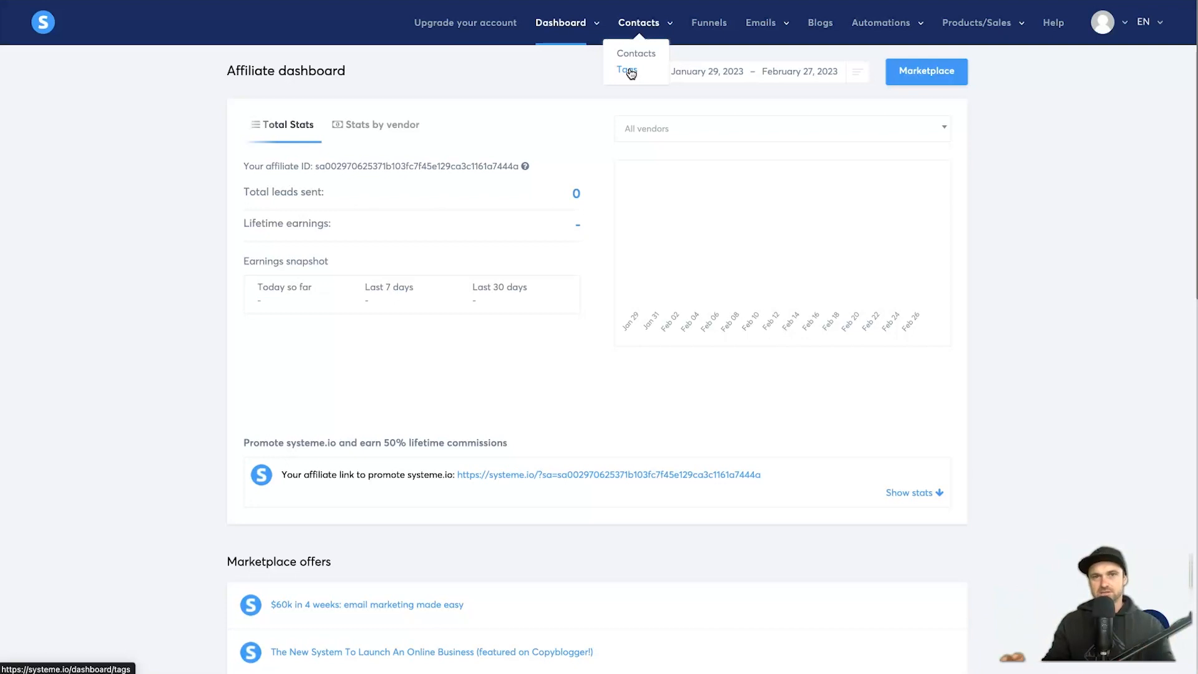
# Step: Go to the Funnels page and preview the Emails menu
pyautogui.click(707, 31)
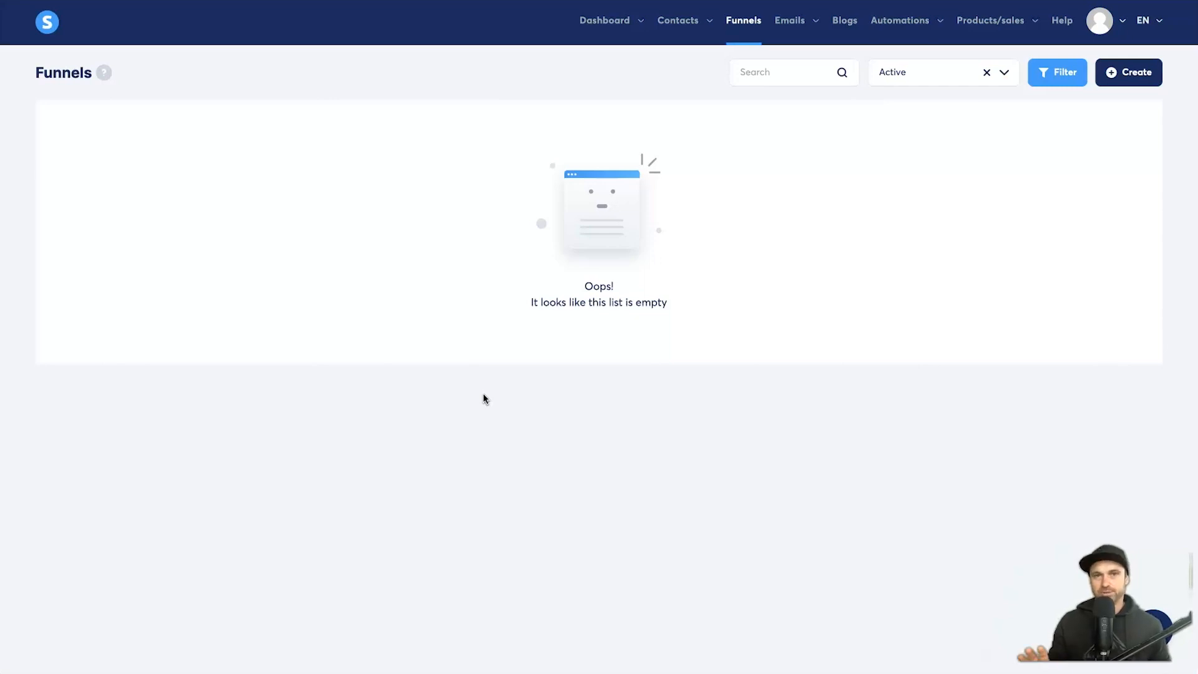
pyautogui.click(791, 20)
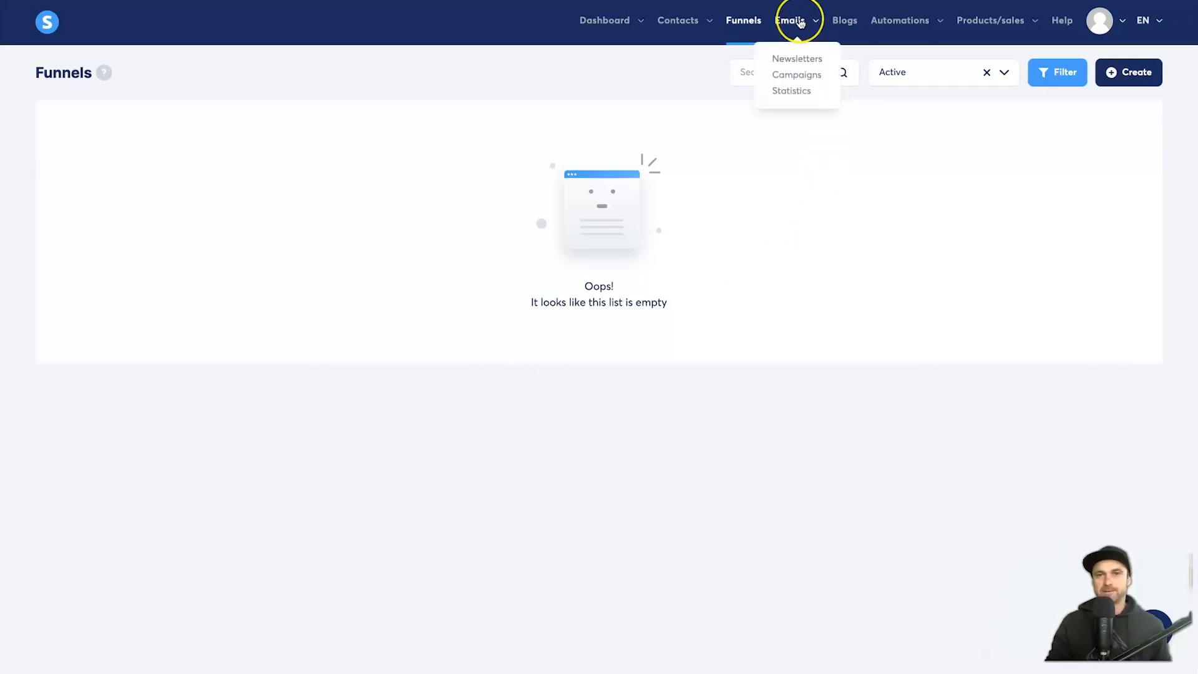
pyautogui.rightClick(801, 22)
pyautogui.press('Escape')
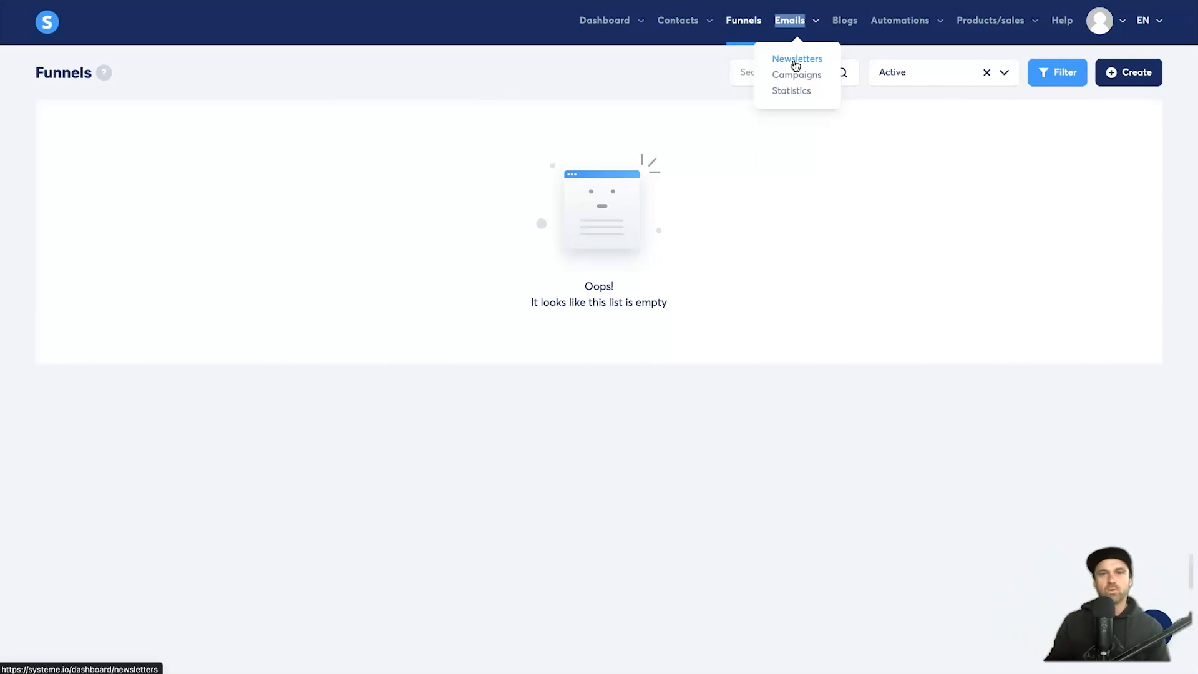
pyautogui.click(801, 82)
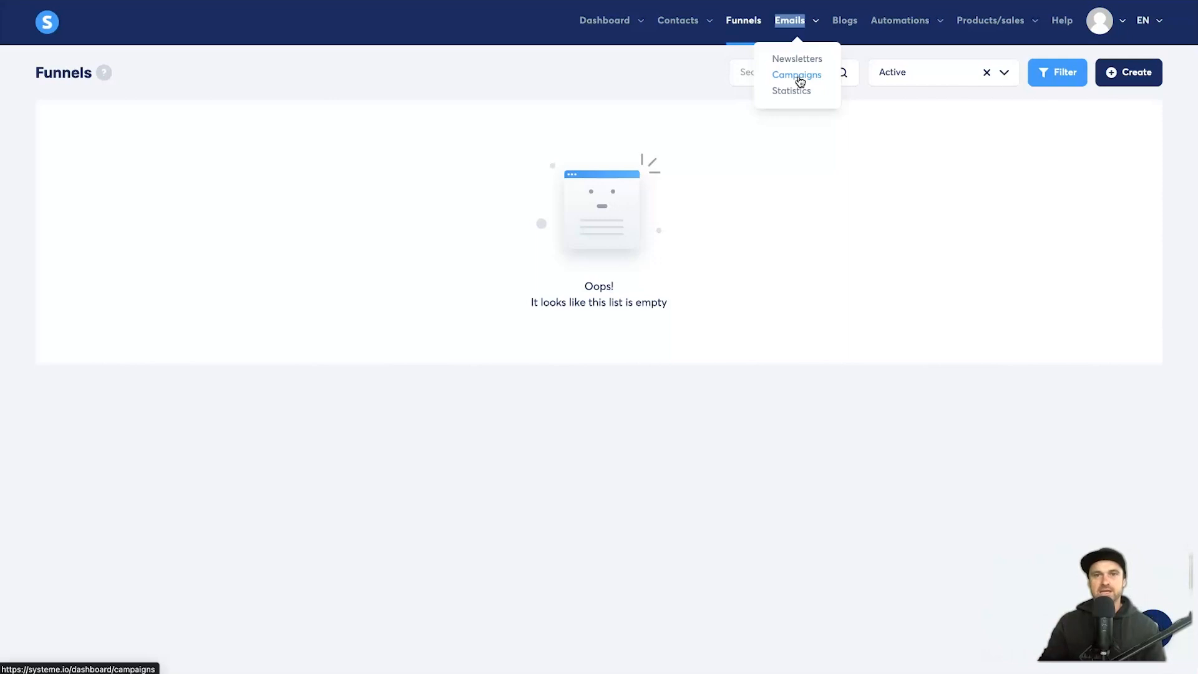
pyautogui.click(847, 24)
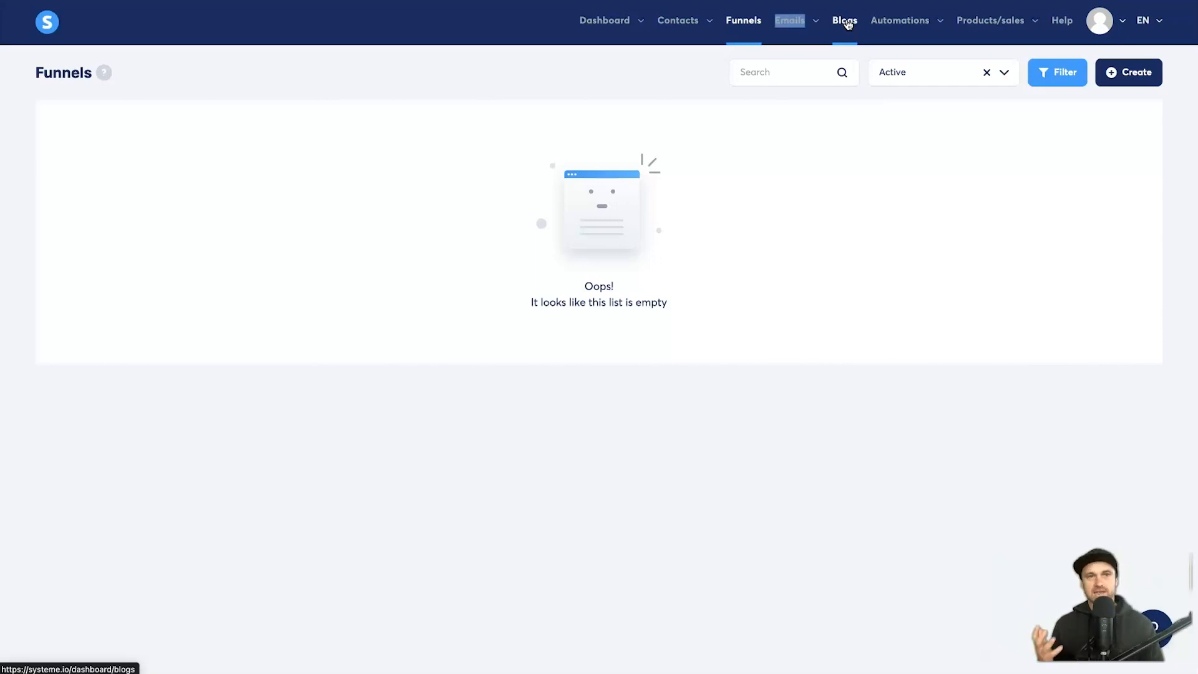
# Step: Preview the Automations and Products/sales menus
pyautogui.click(899, 25)
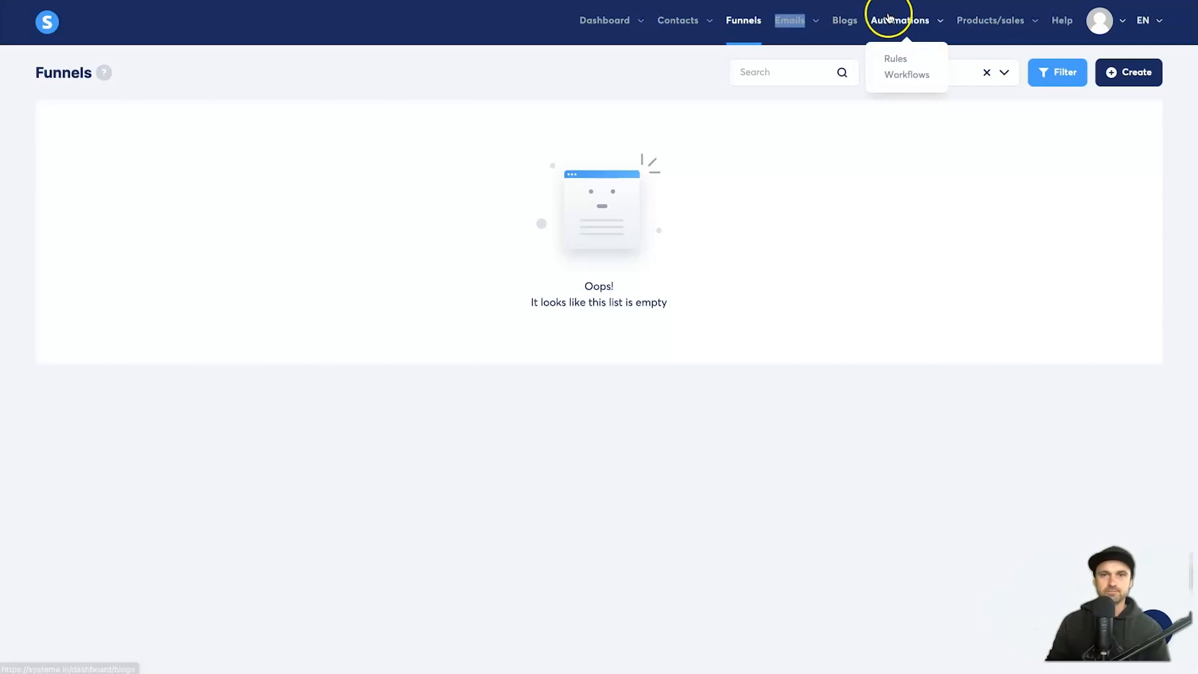
pyautogui.click(899, 62)
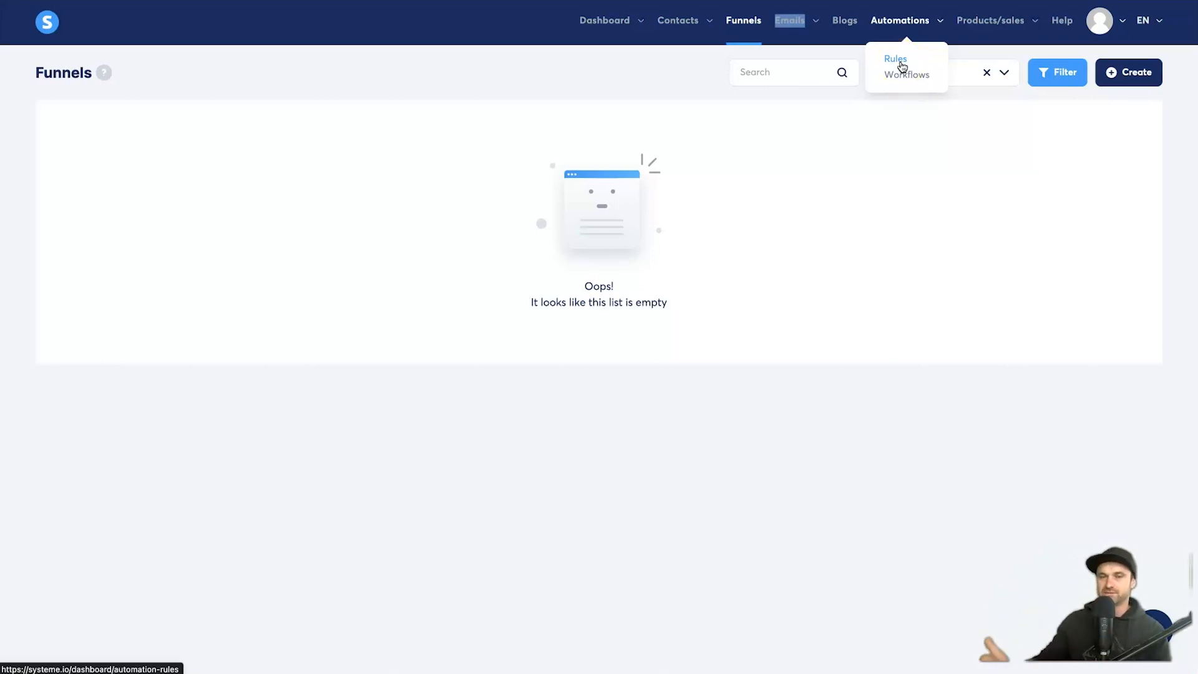
pyautogui.click(911, 79)
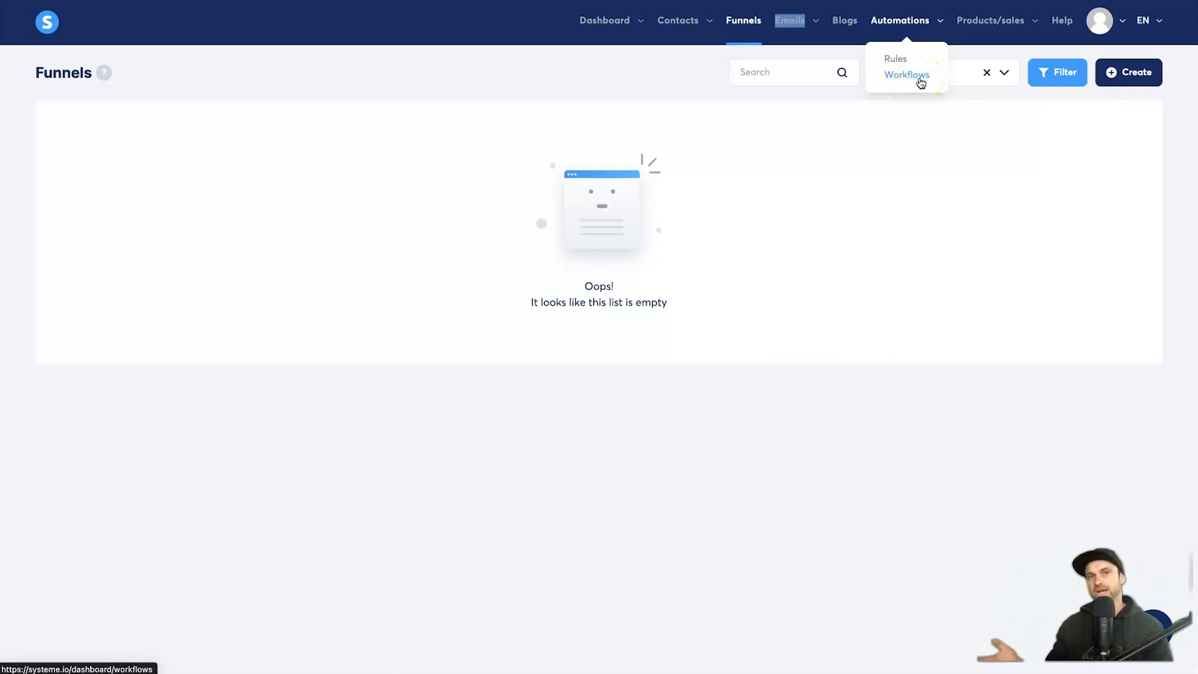
pyautogui.click(981, 31)
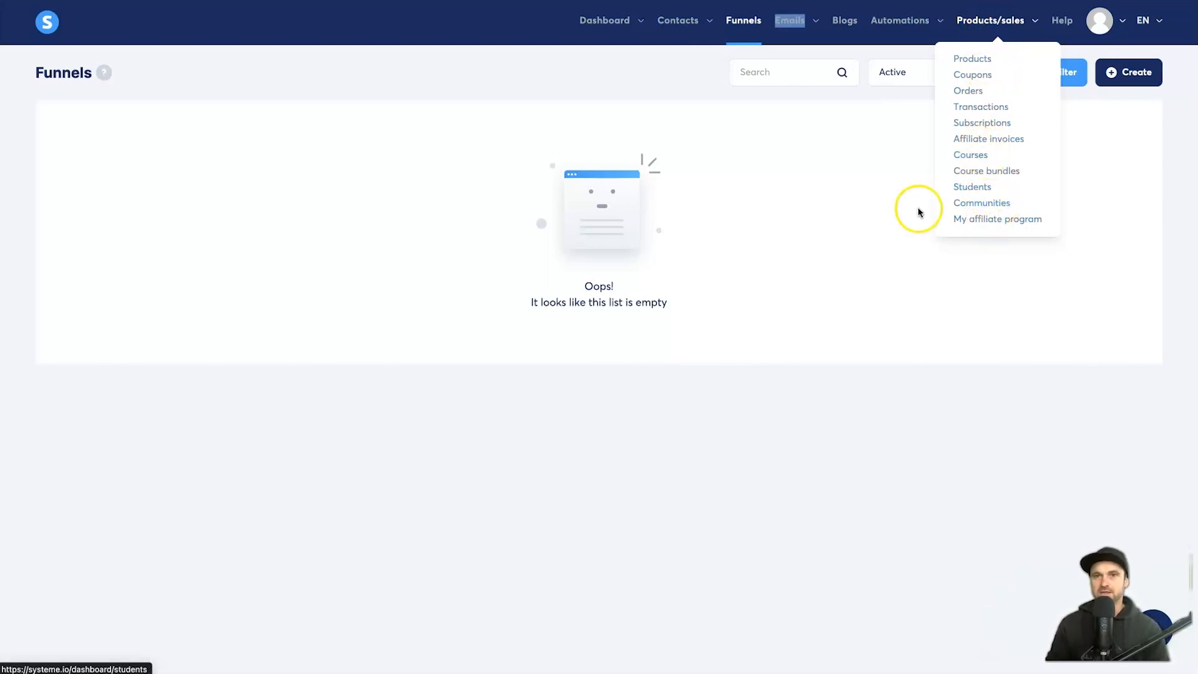
pyautogui.moveTo(999, 16)
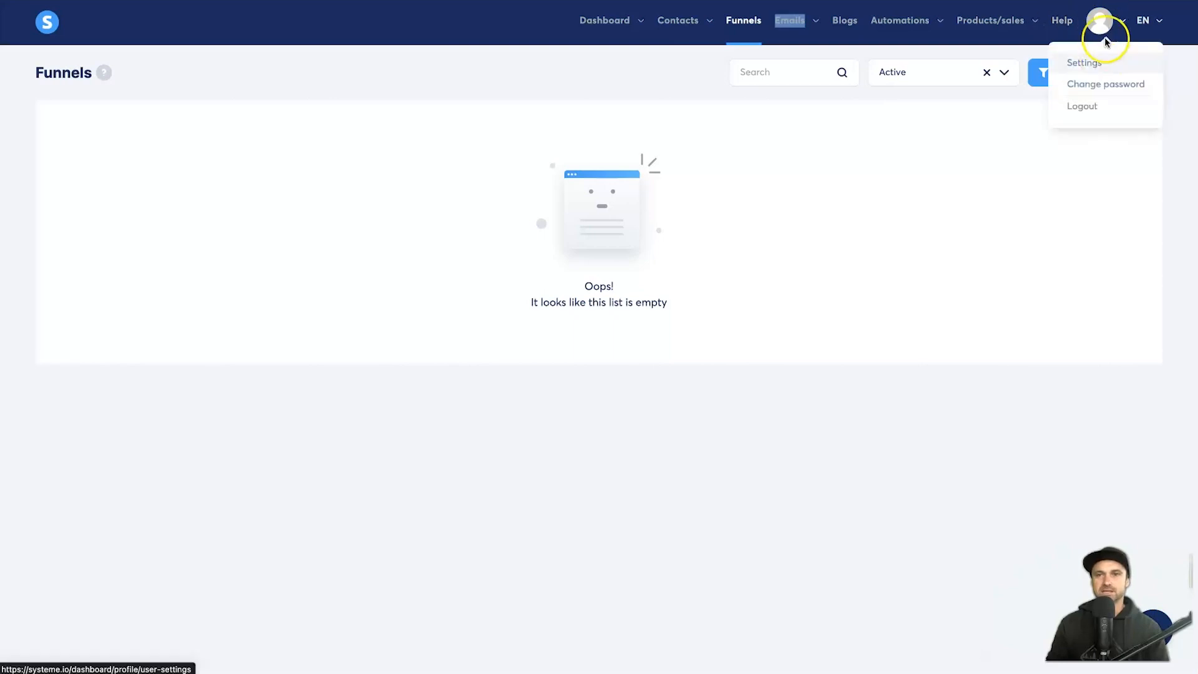
pyautogui.click(863, 252)
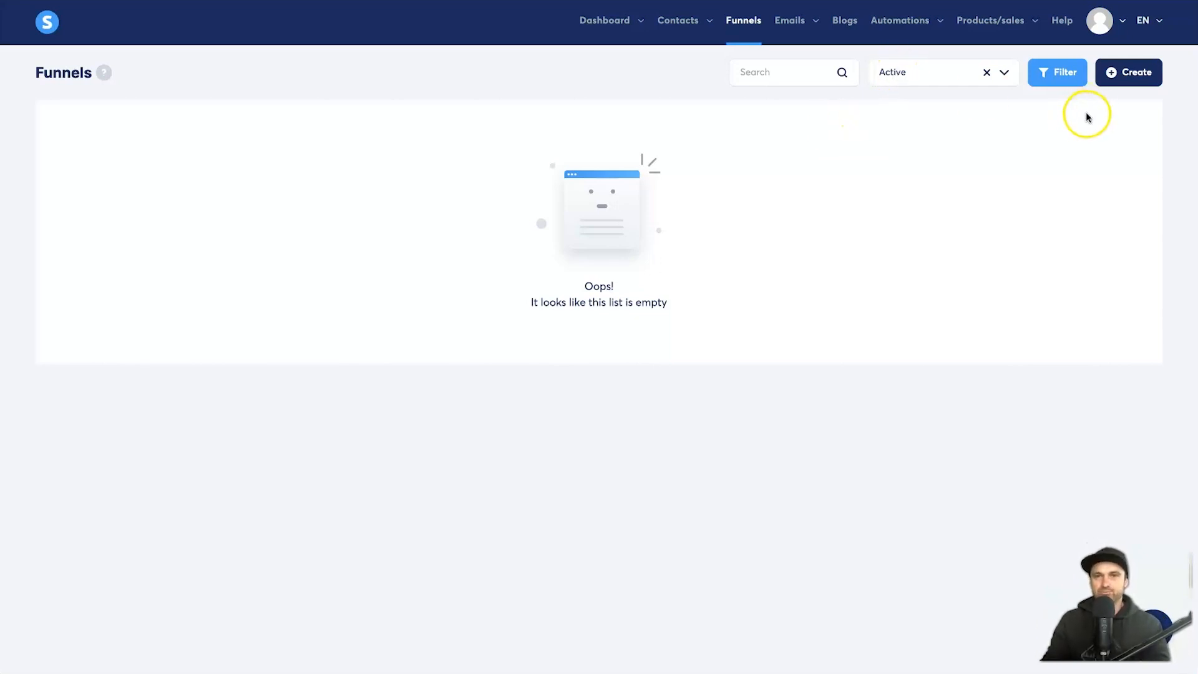
# Step: Start a new funnel and choose U.S. Dollar as its currency
pyautogui.click(1117, 81)
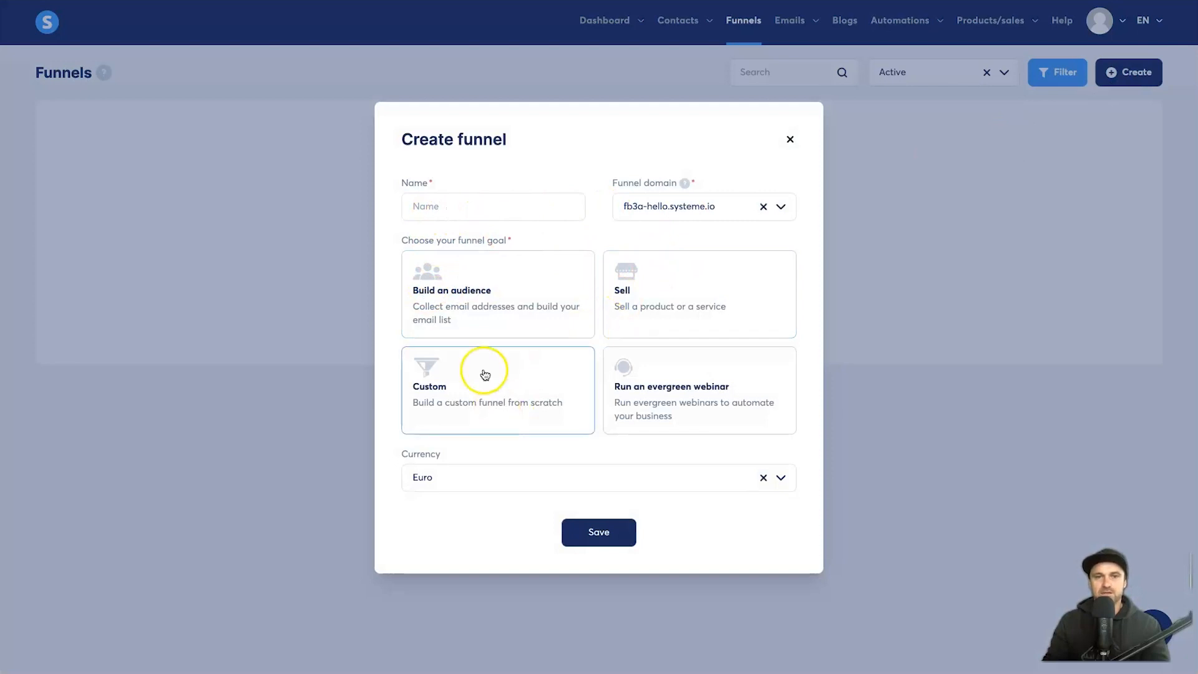
pyautogui.moveTo(401, 243); pyautogui.dragTo(503, 243)
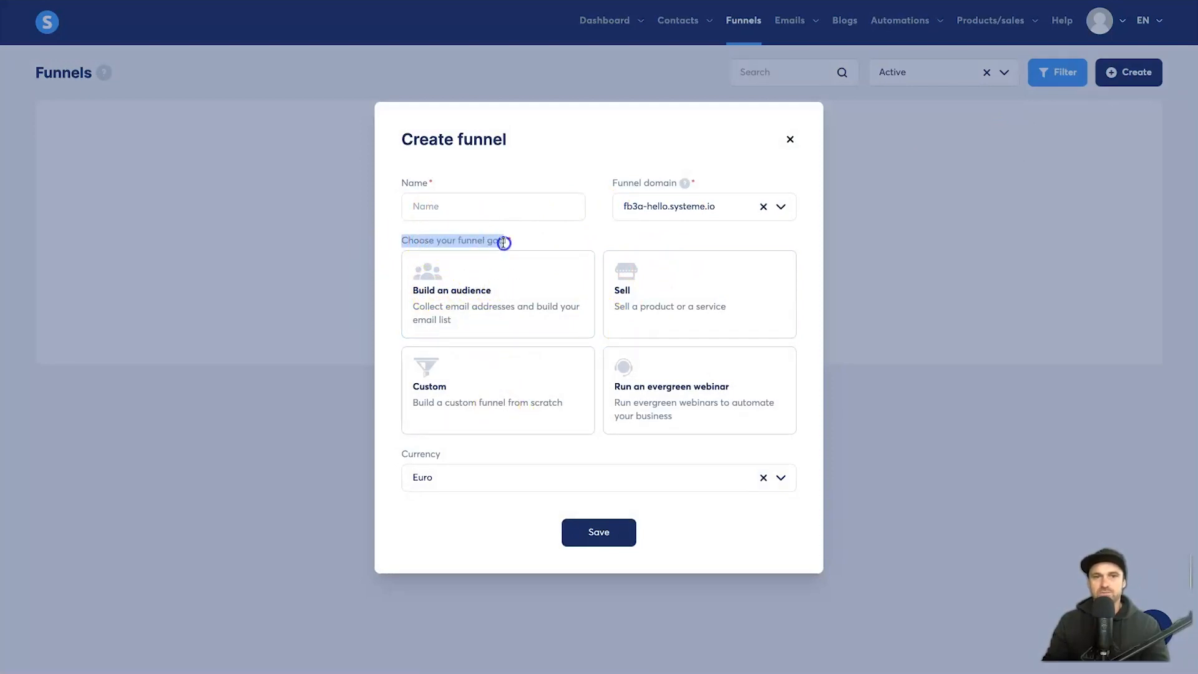
pyautogui.click(681, 230)
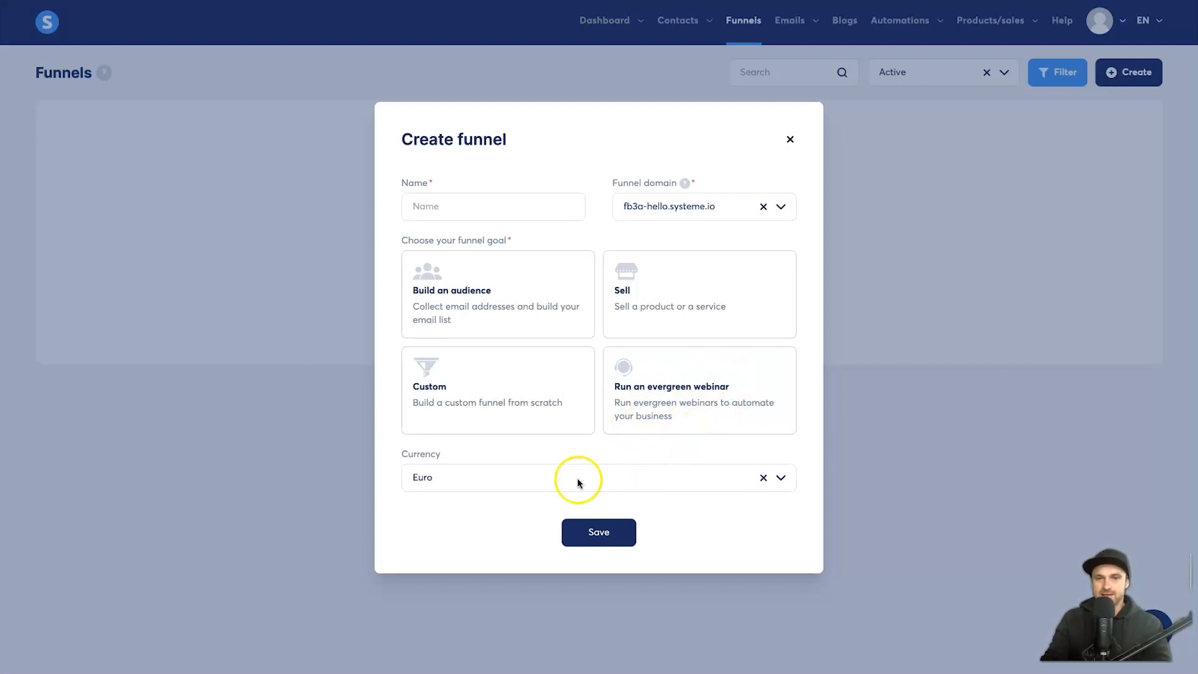
pyautogui.click(783, 478)
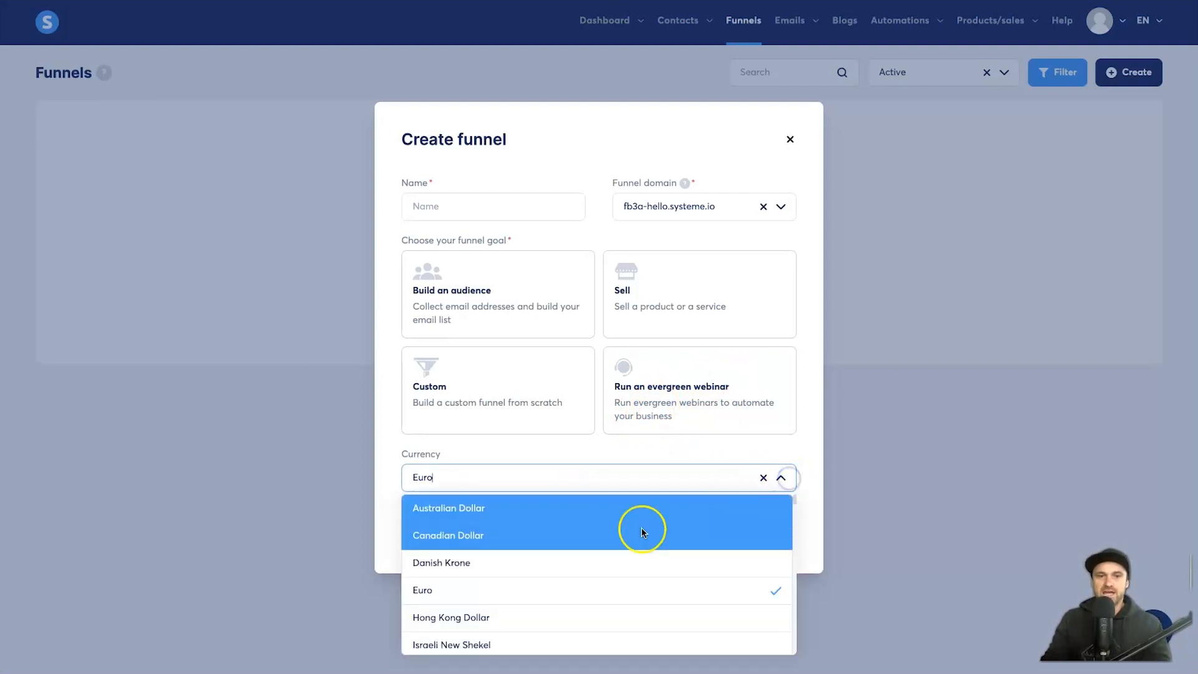
pyautogui.scroll(-10, 602, 550)
pyautogui.scroll(1, 562, 537)
pyautogui.scroll(1, 522, 519)
pyautogui.scroll(-3, 521, 525)
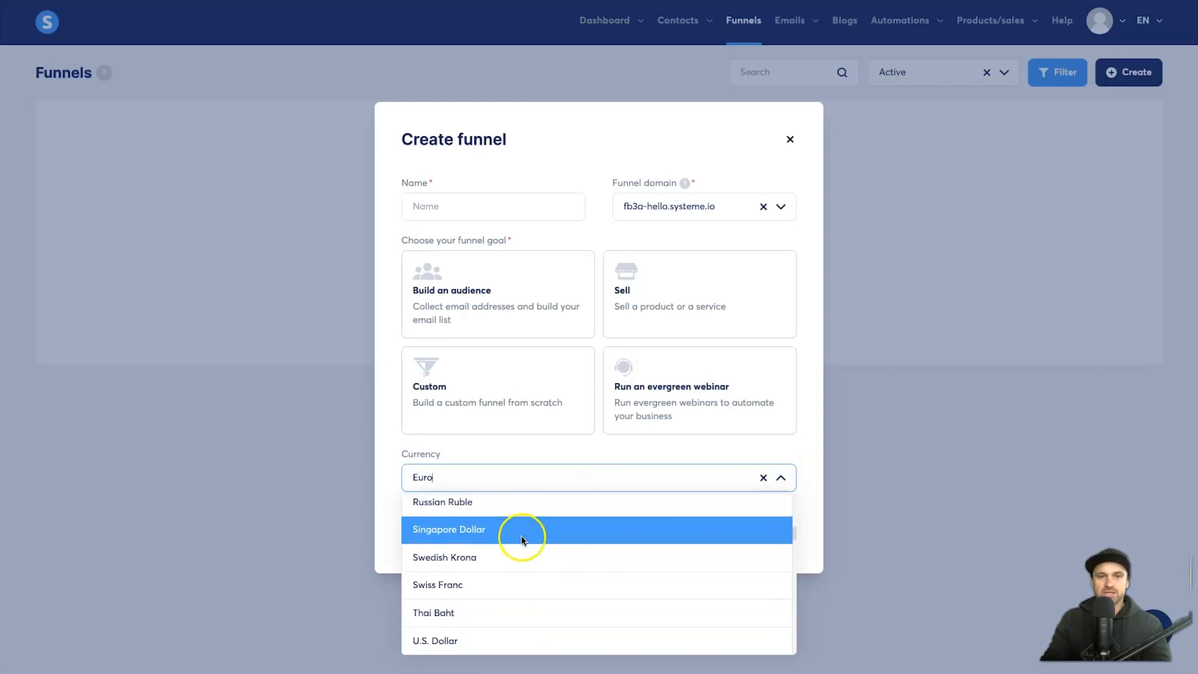
pyautogui.click(508, 637)
# Step: Name the funnel 'YouTube Test Funnel', choose the Build an audience goal, and save
pyautogui.click(447, 205)
pyautogui.write('YouTube Test Funnel')
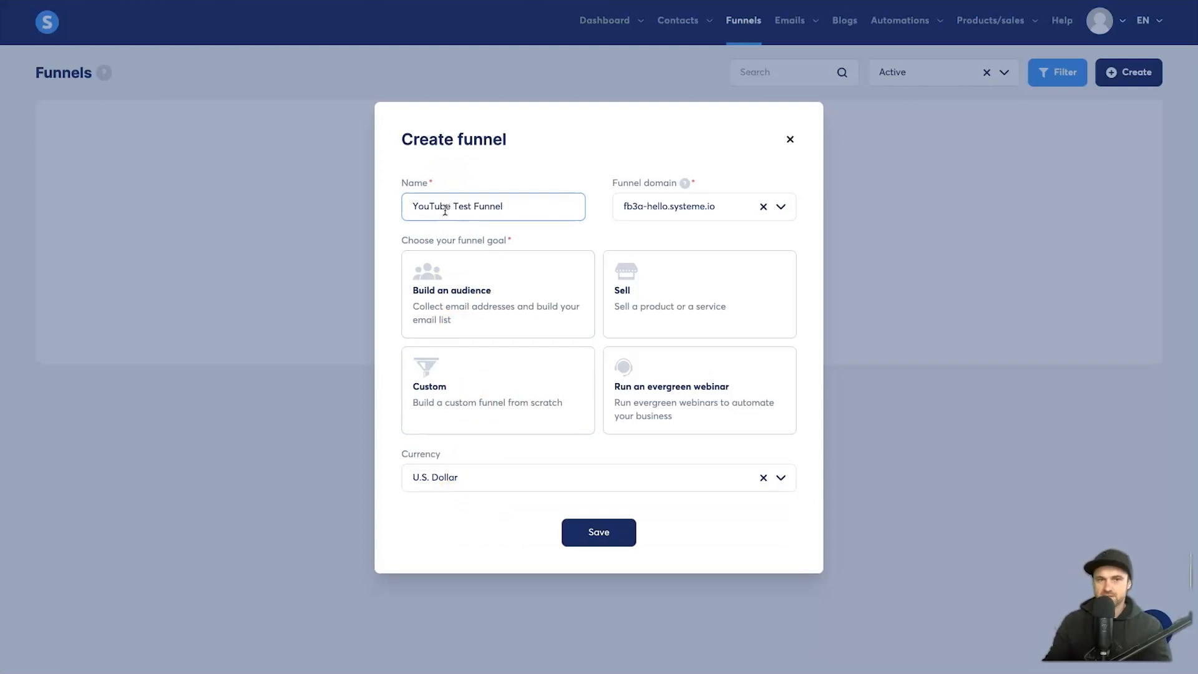
pyautogui.click(538, 262)
pyautogui.click(525, 271)
pyautogui.click(626, 534)
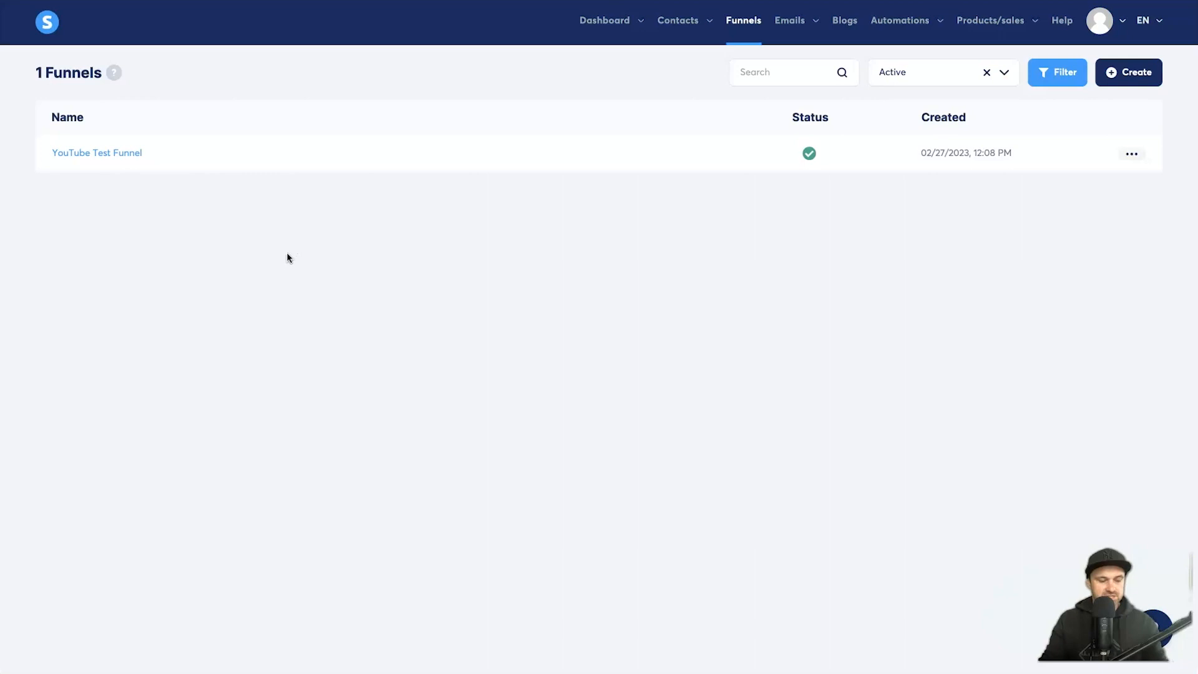
# Step: In YouTube Test Funnel, select the 'Build your business with our product' squeeze page template
pyautogui.click(137, 154)
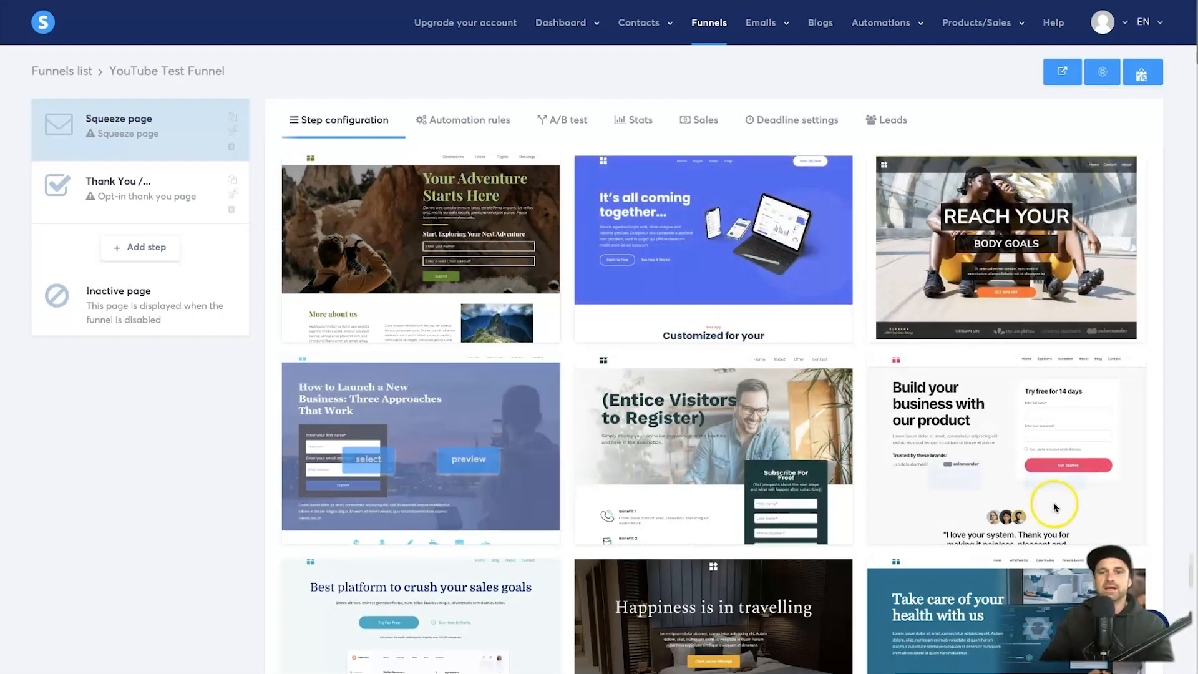
pyautogui.scroll(-10, 850, 433)
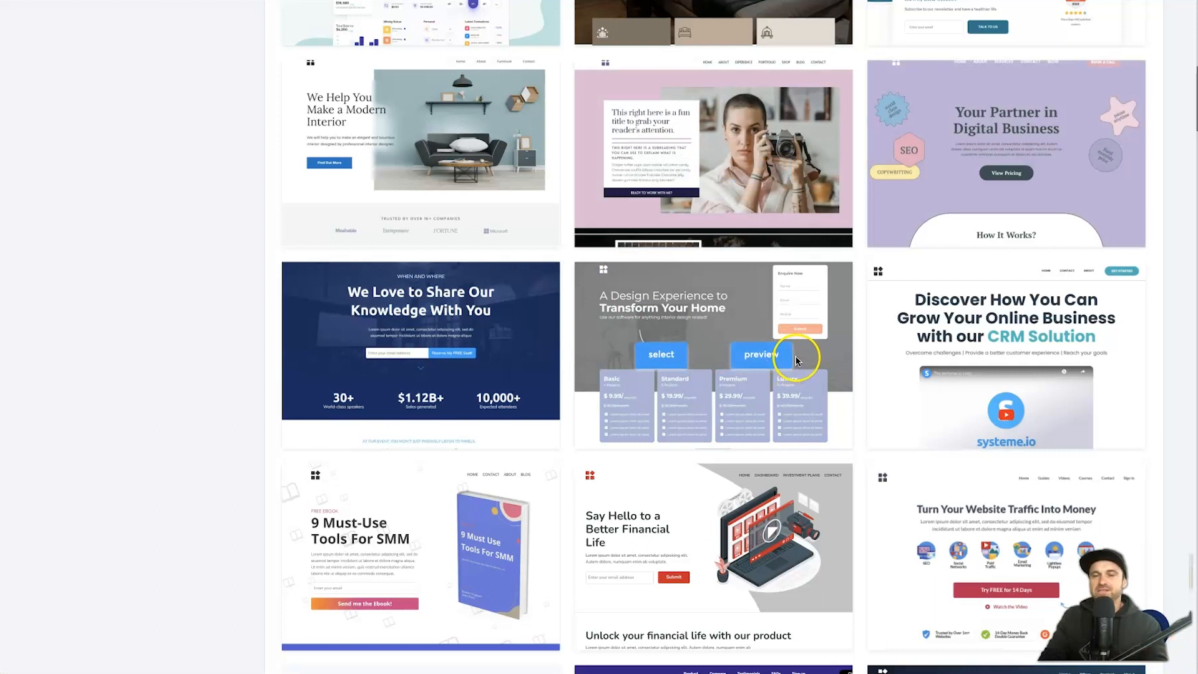
pyautogui.scroll(-3, 796, 364)
pyautogui.scroll(-7, 796, 356)
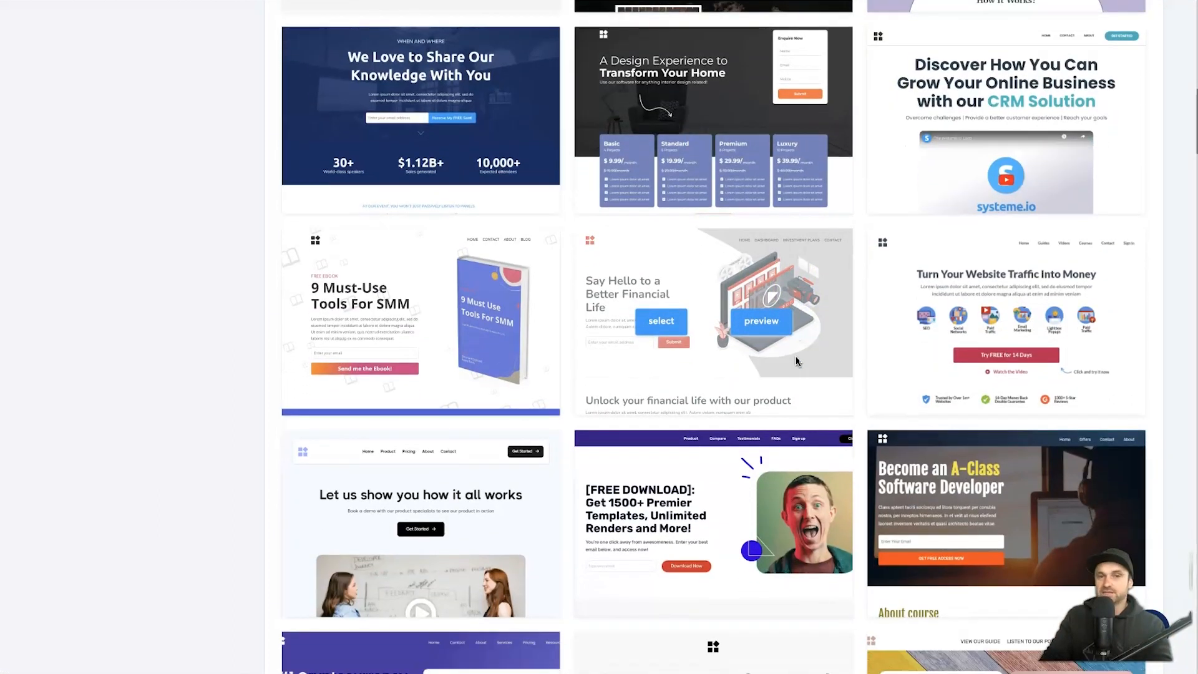
pyautogui.scroll(-8, 787, 360)
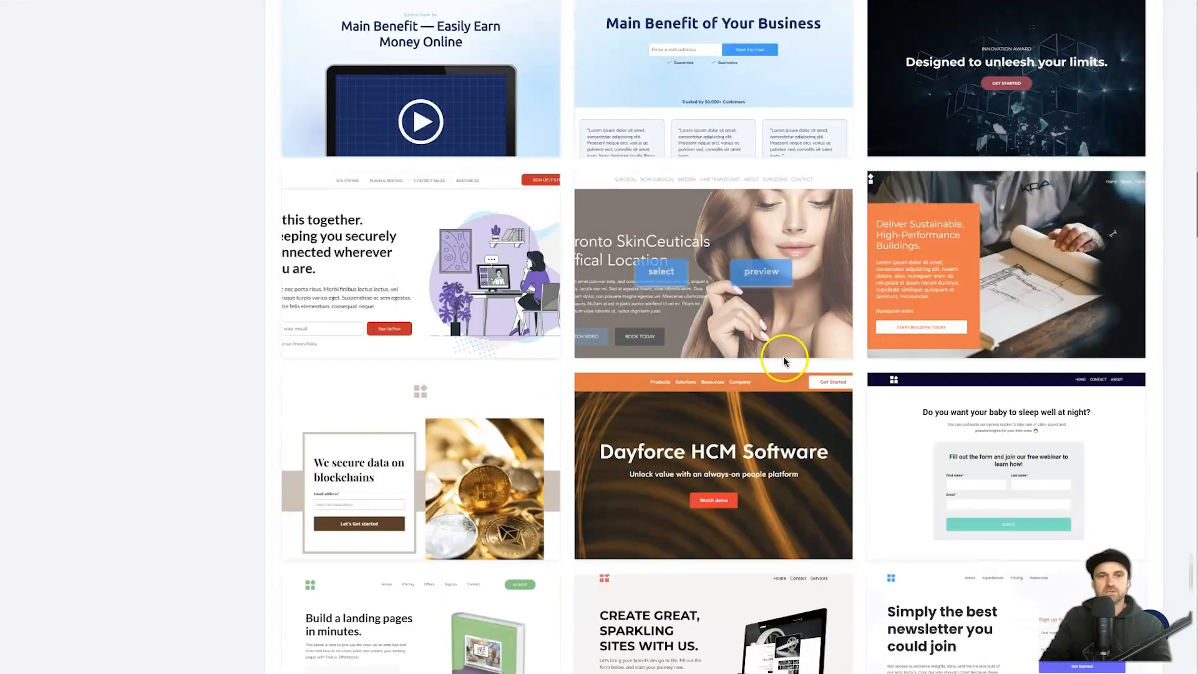
pyautogui.scroll(20, 782, 355)
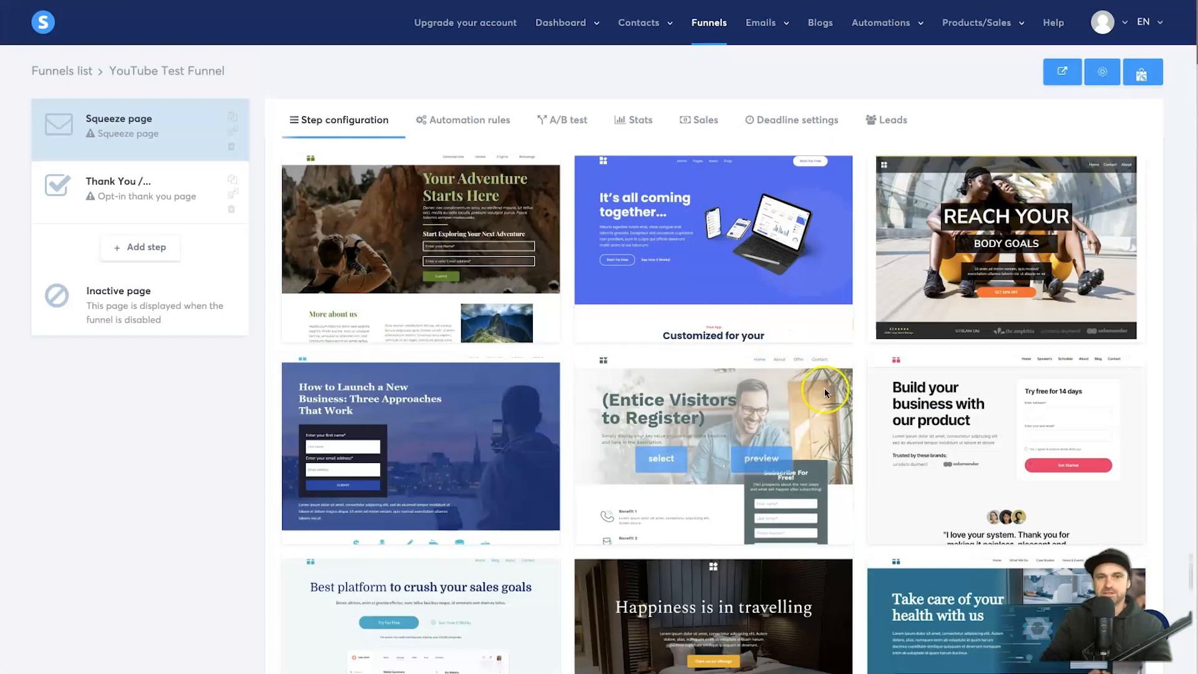
pyautogui.scroll(-2, 966, 498)
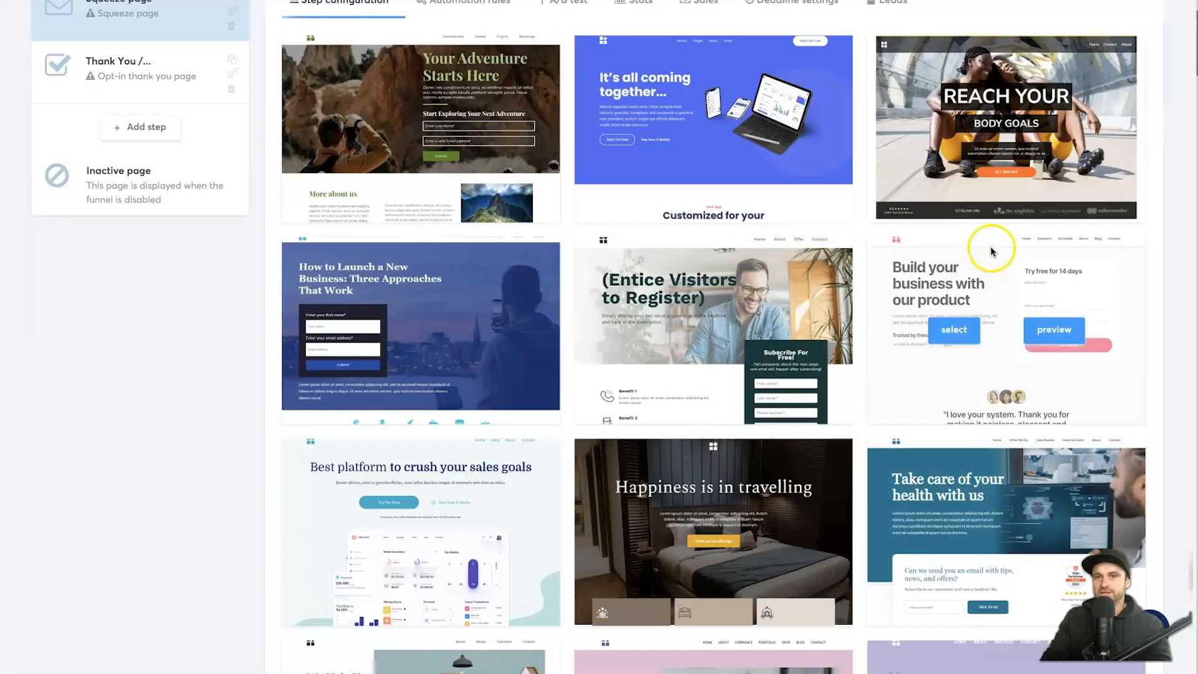
pyautogui.click(957, 334)
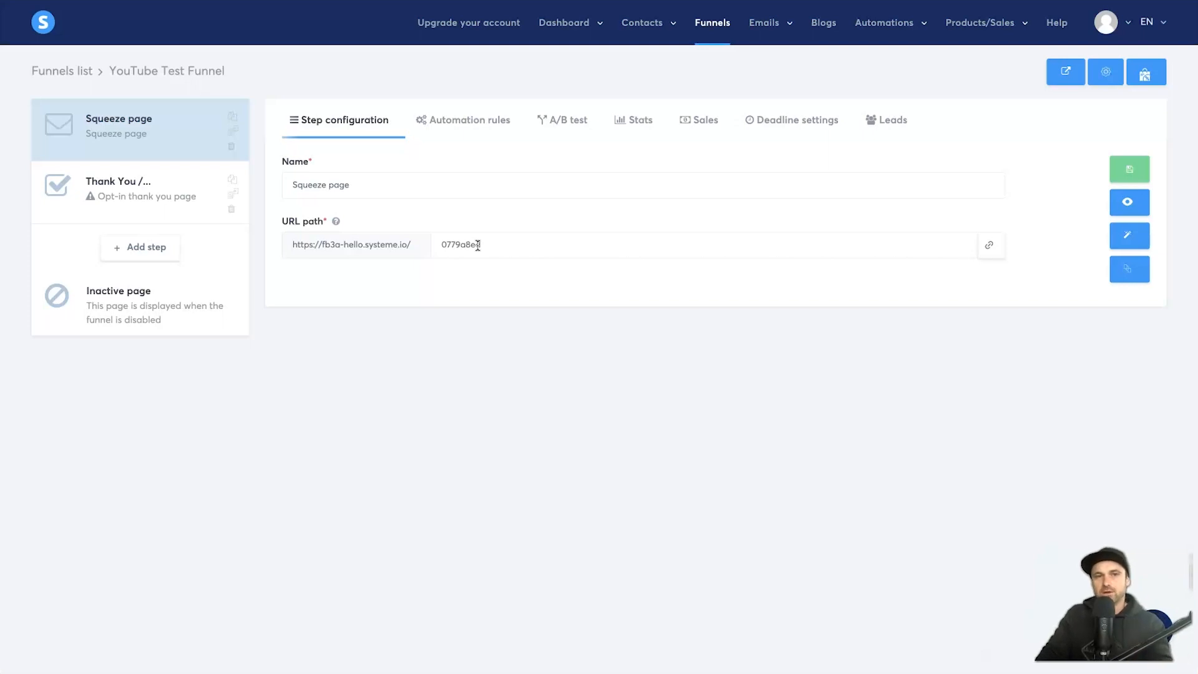
# Step: Rename the step 'YouTube Test Landing Page' and set its URL path to 'youtube-test'
pyautogui.tripleClick(453, 185)
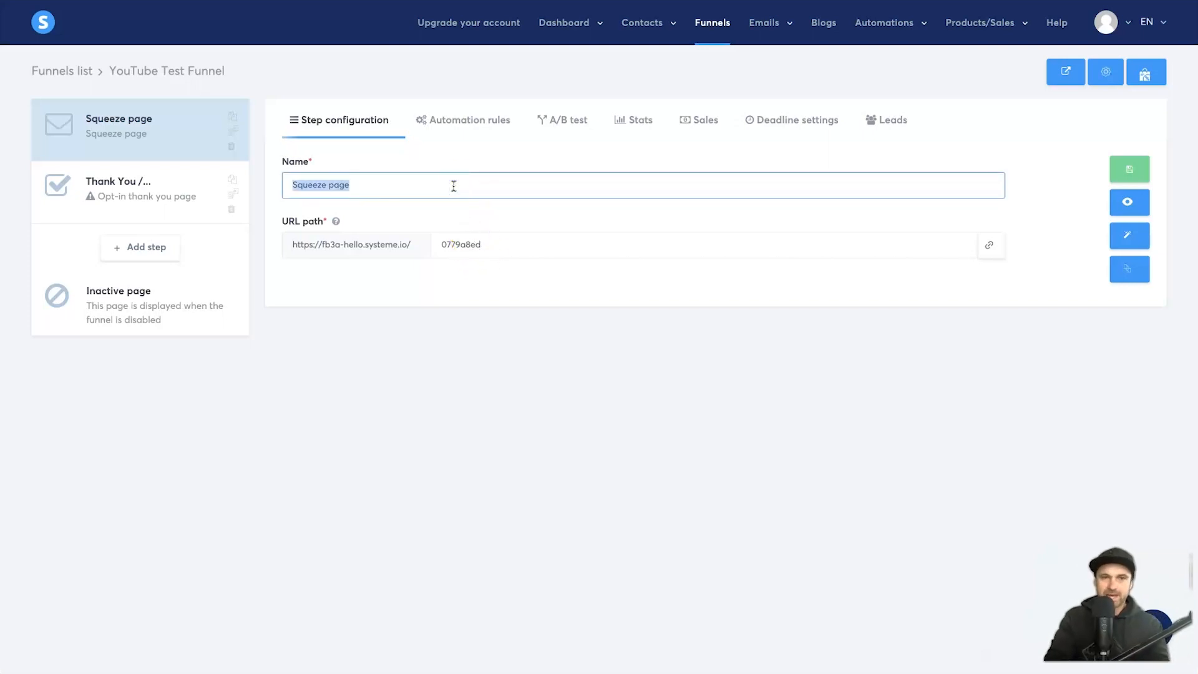
pyautogui.write('YouTube ')
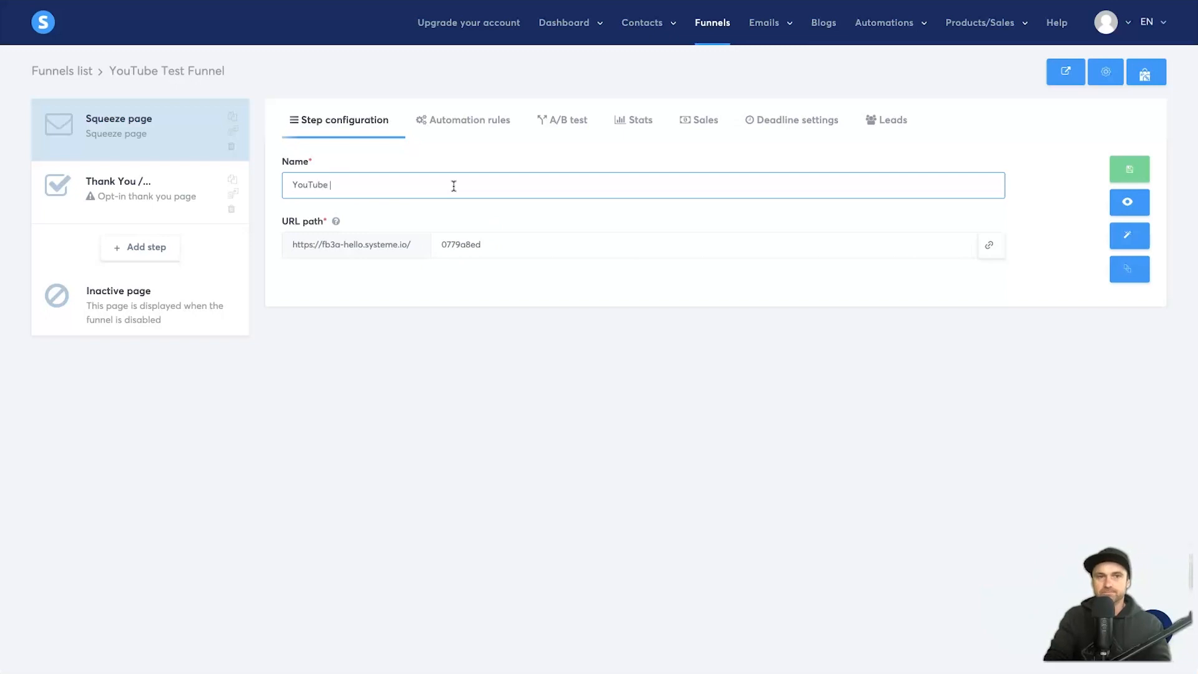
pyautogui.write('Test Landing Page')
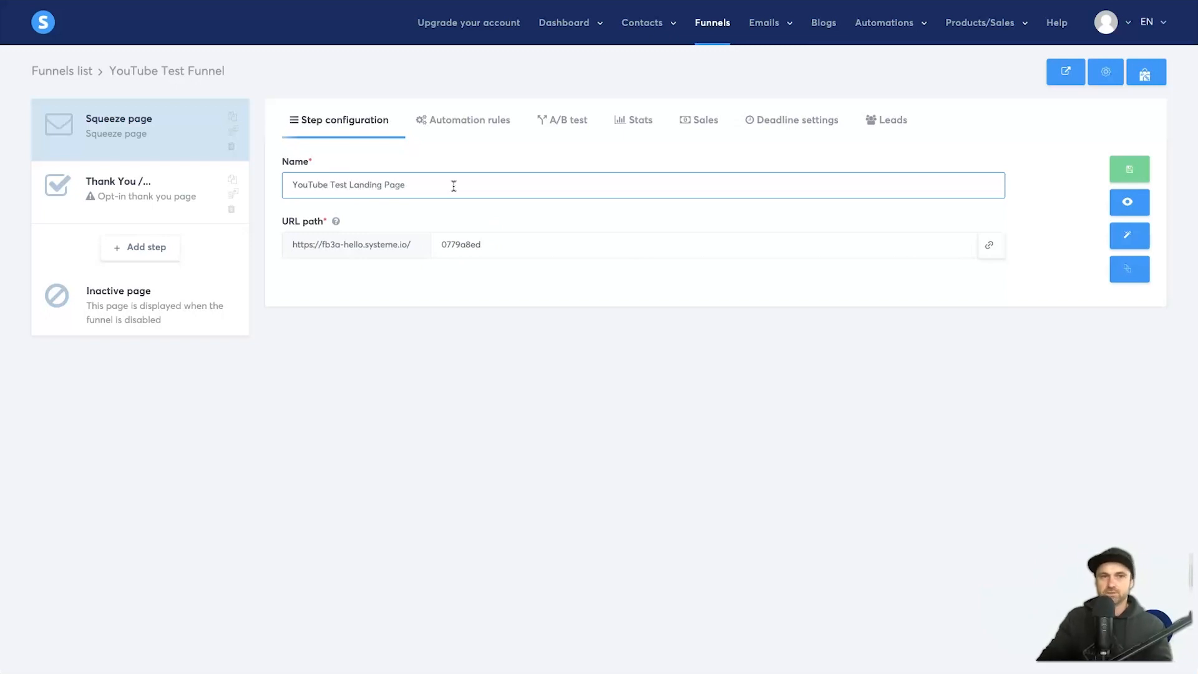
pyautogui.doubleClick(503, 247)
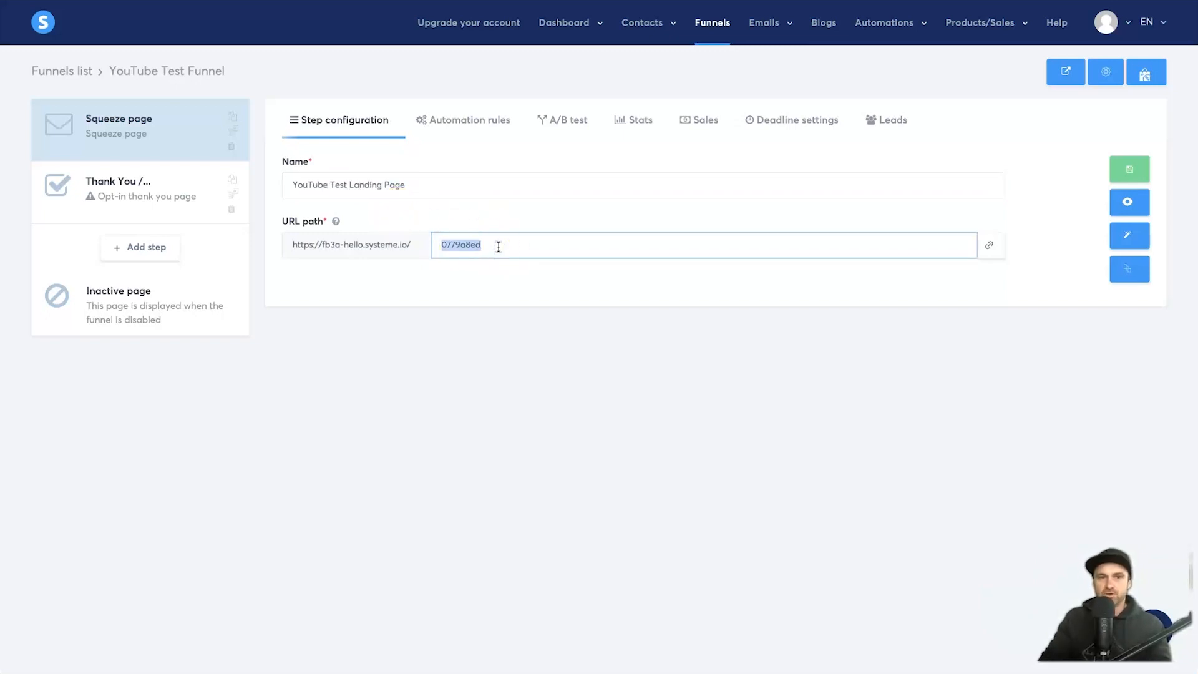
pyautogui.write('youtube-test')
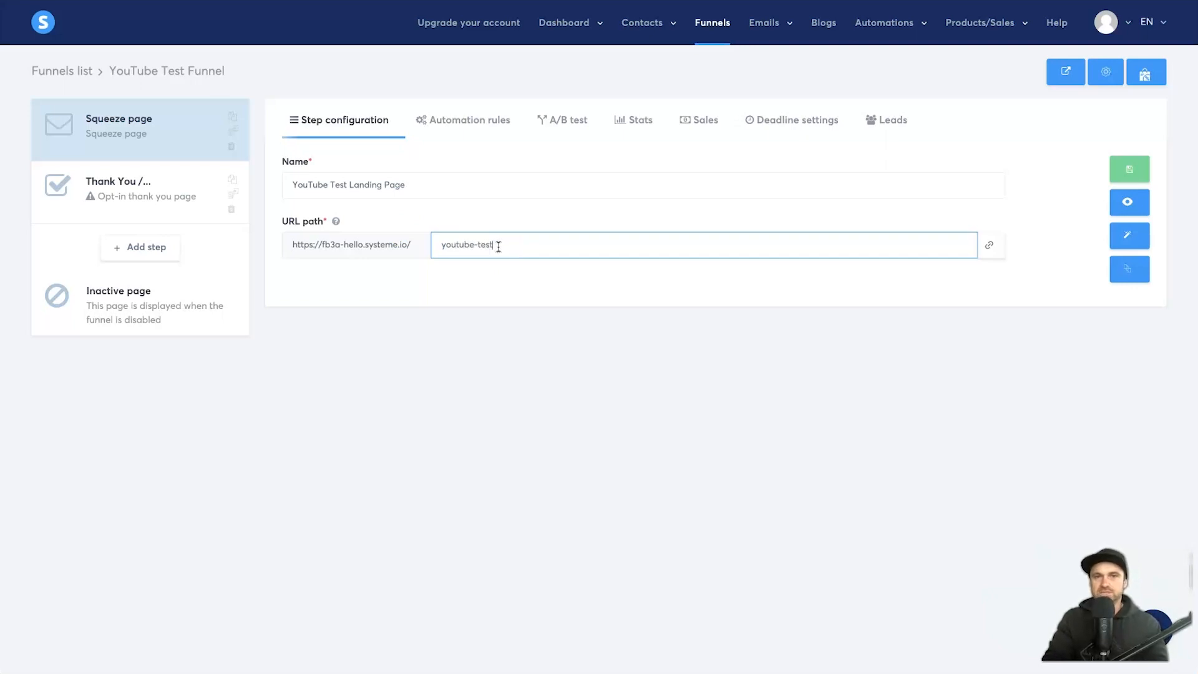
pyautogui.click(583, 311)
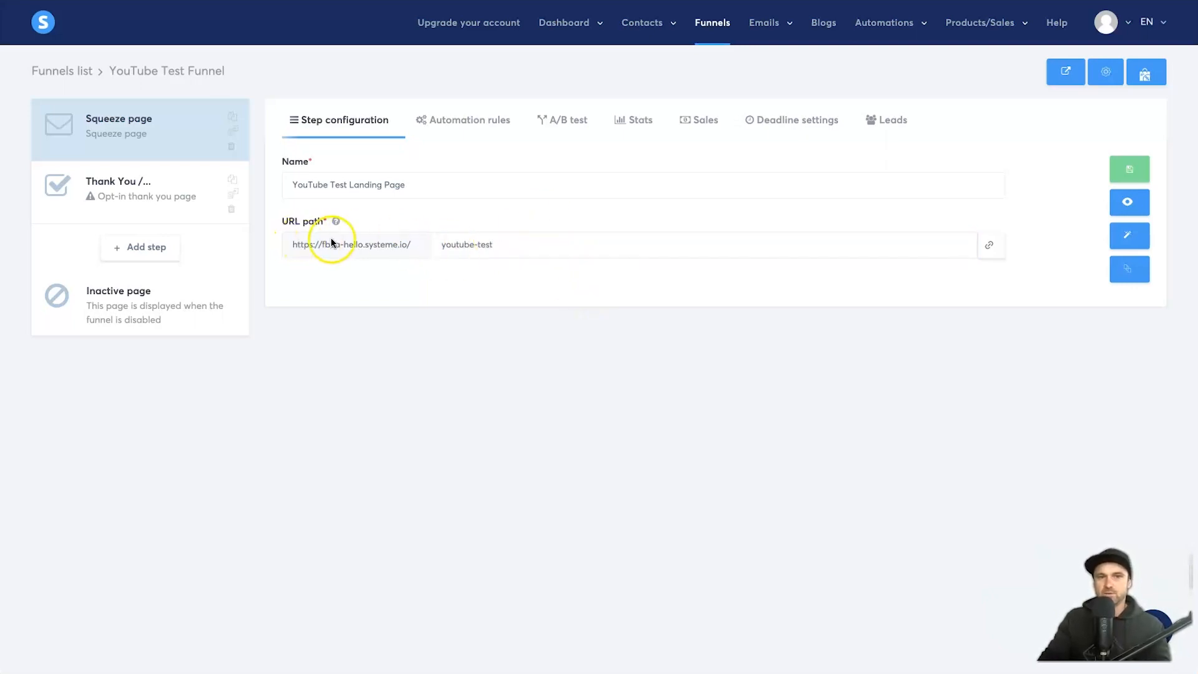
pyautogui.moveTo(285, 181); pyautogui.dragTo(535, 196)
pyautogui.click(533, 196)
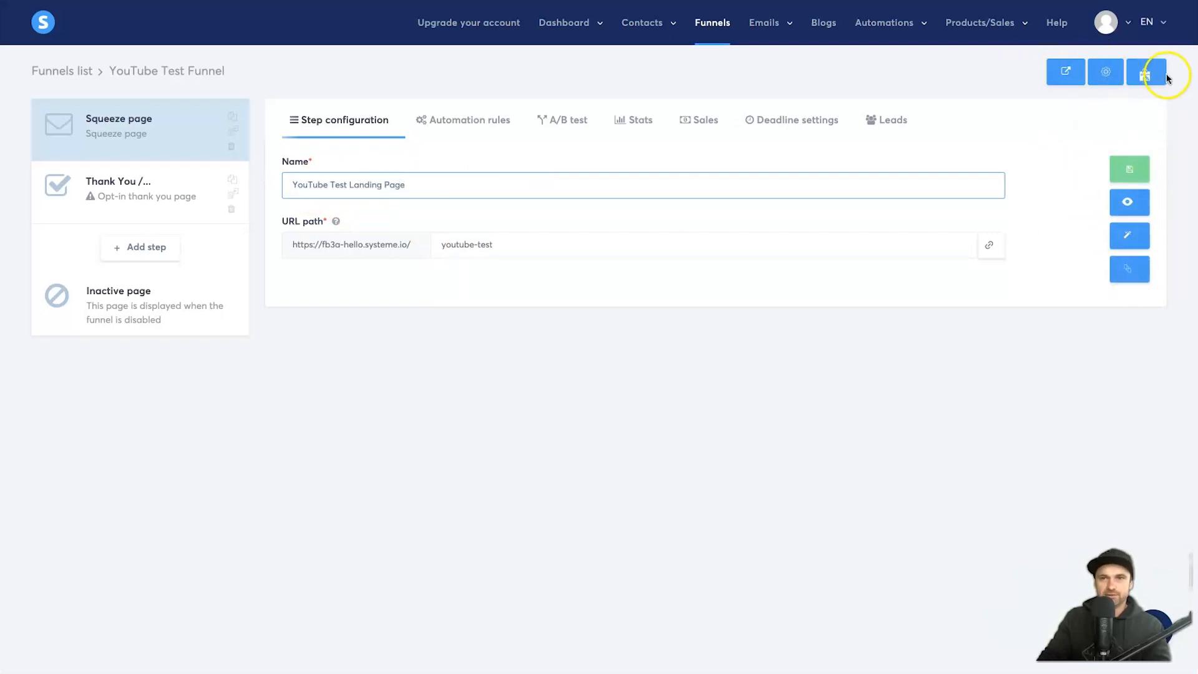
# Step: Save the step settings and bring up the landing page in the page editor
pyautogui.click(1127, 169)
pyautogui.click(1133, 168)
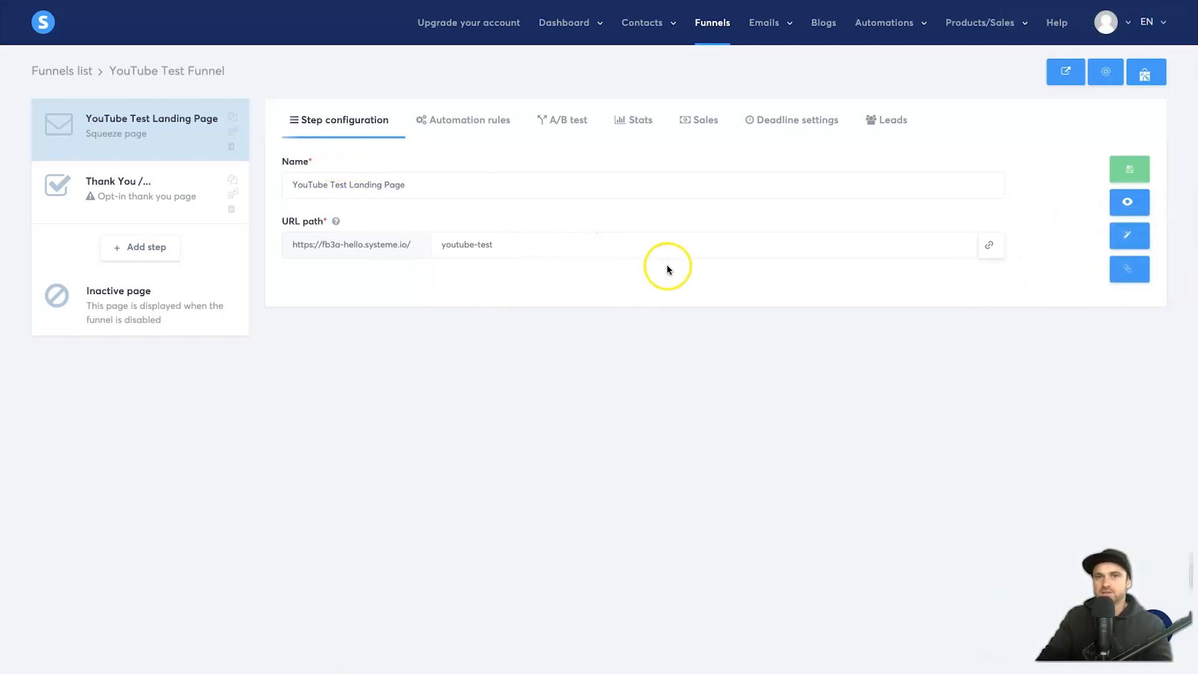
pyautogui.click(1128, 237)
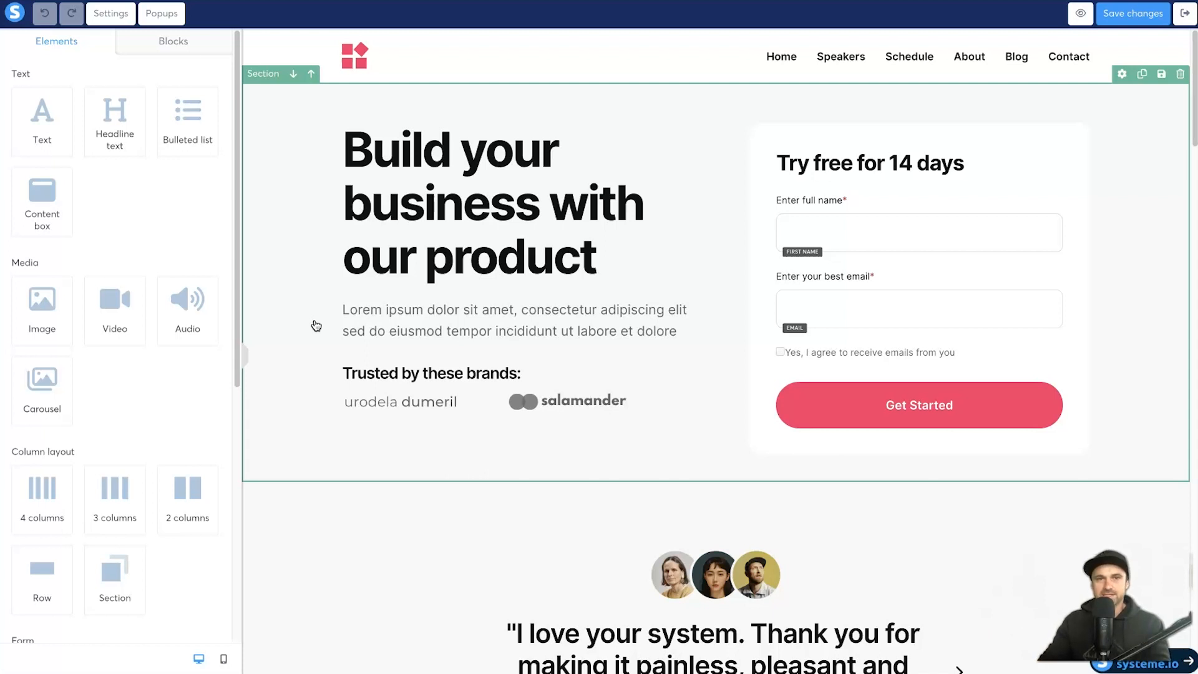
# Step: Scroll the Elements panel down to the Other group to reach the Countdown element
pyautogui.scroll(-1, 657, 382)
pyautogui.scroll(-1, 657, 382)
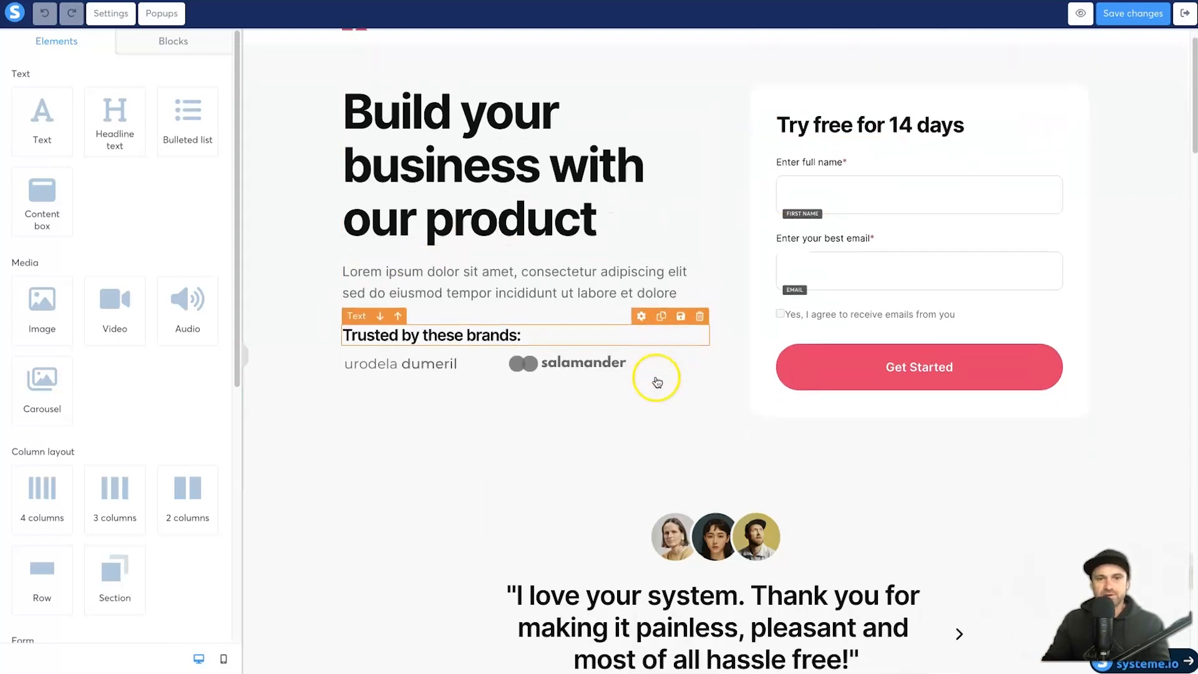
pyautogui.scroll(2, 584, 214)
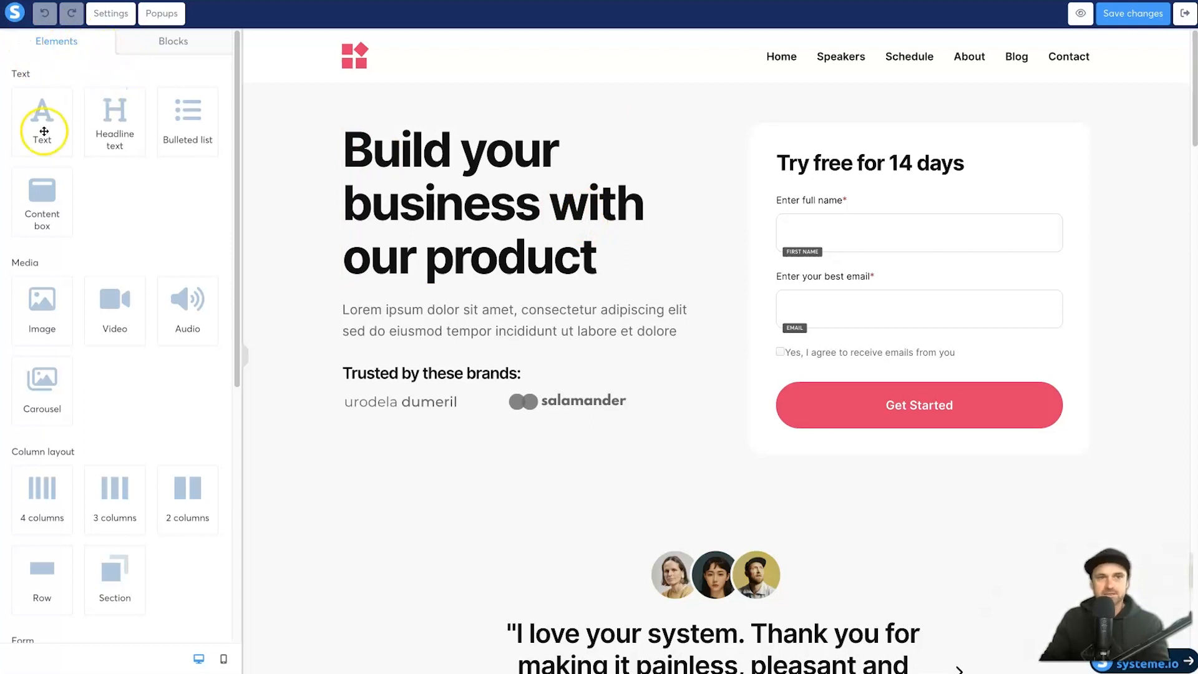
pyautogui.scroll(-1, 48, 325)
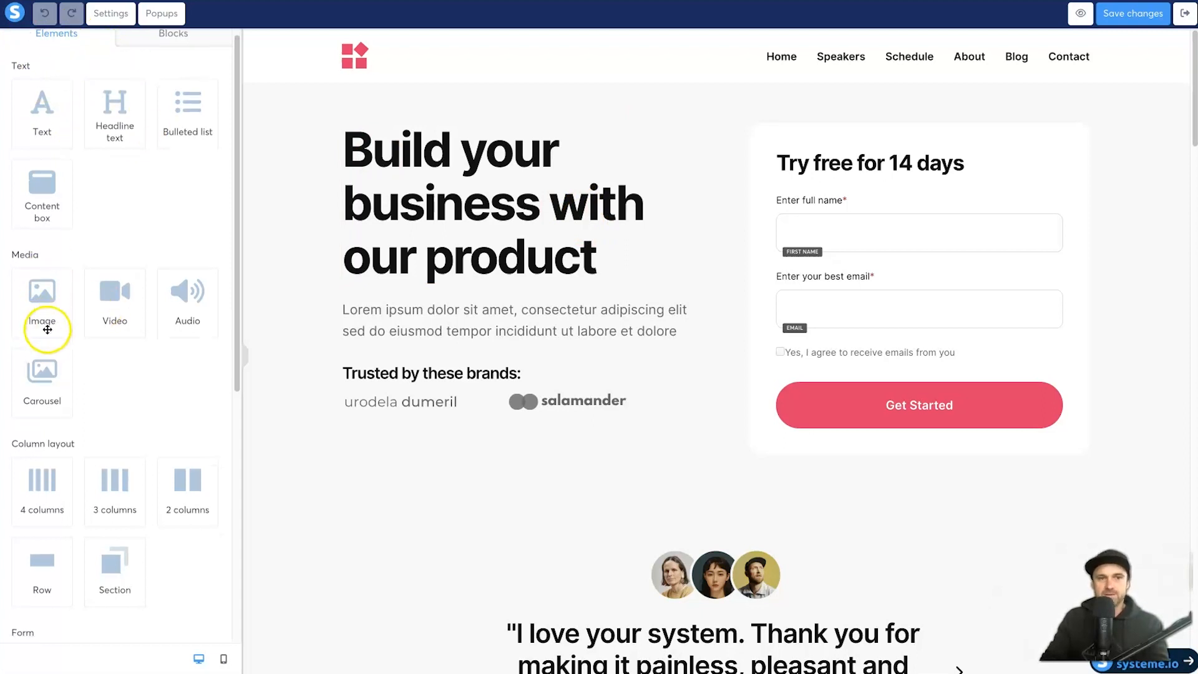
pyautogui.scroll(-3, 48, 325)
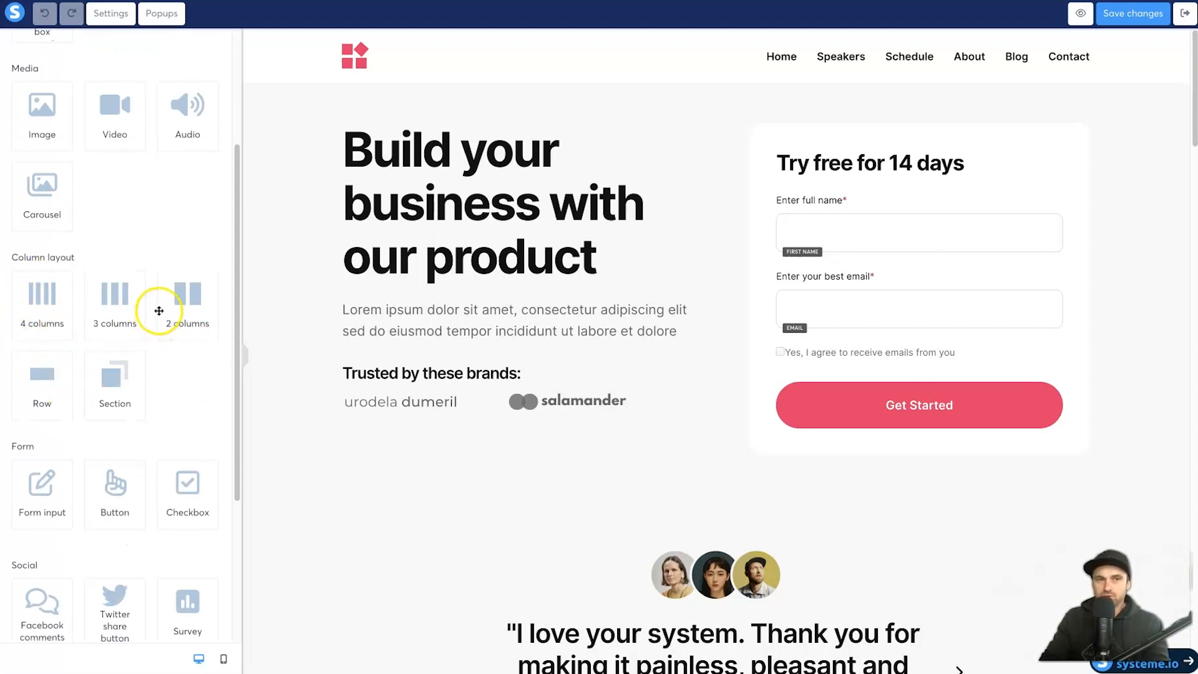
pyautogui.scroll(-2, 159, 311)
pyautogui.scroll(-2, 160, 387)
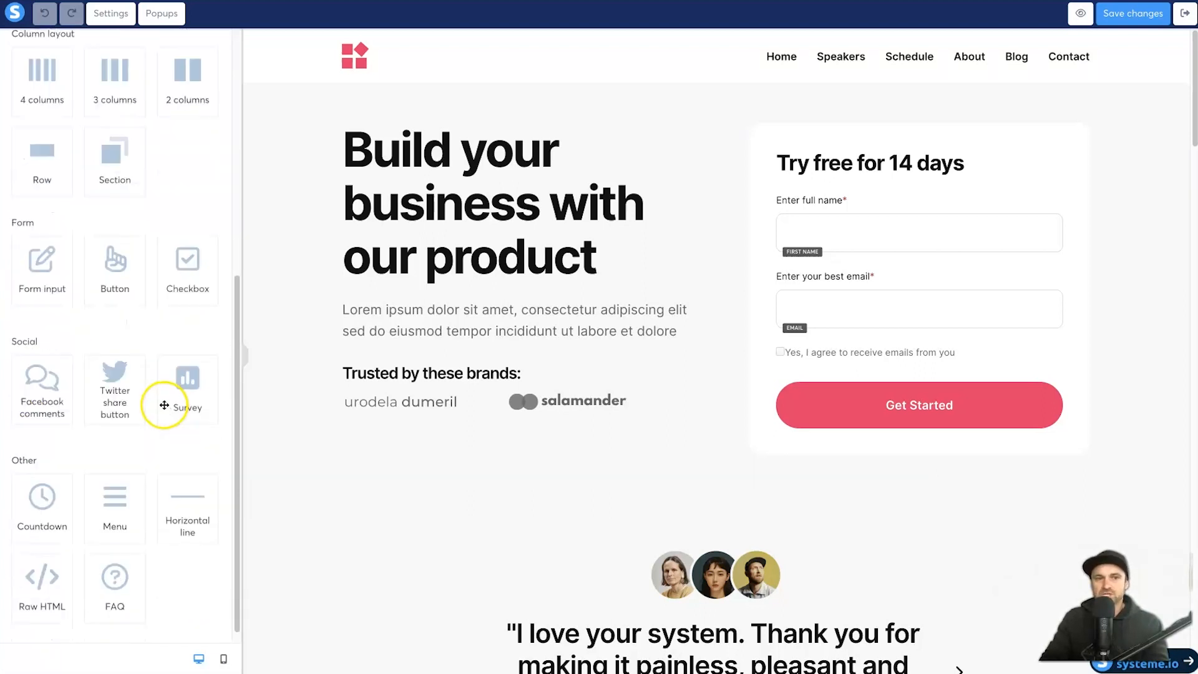
pyautogui.scroll(-1, 113, 444)
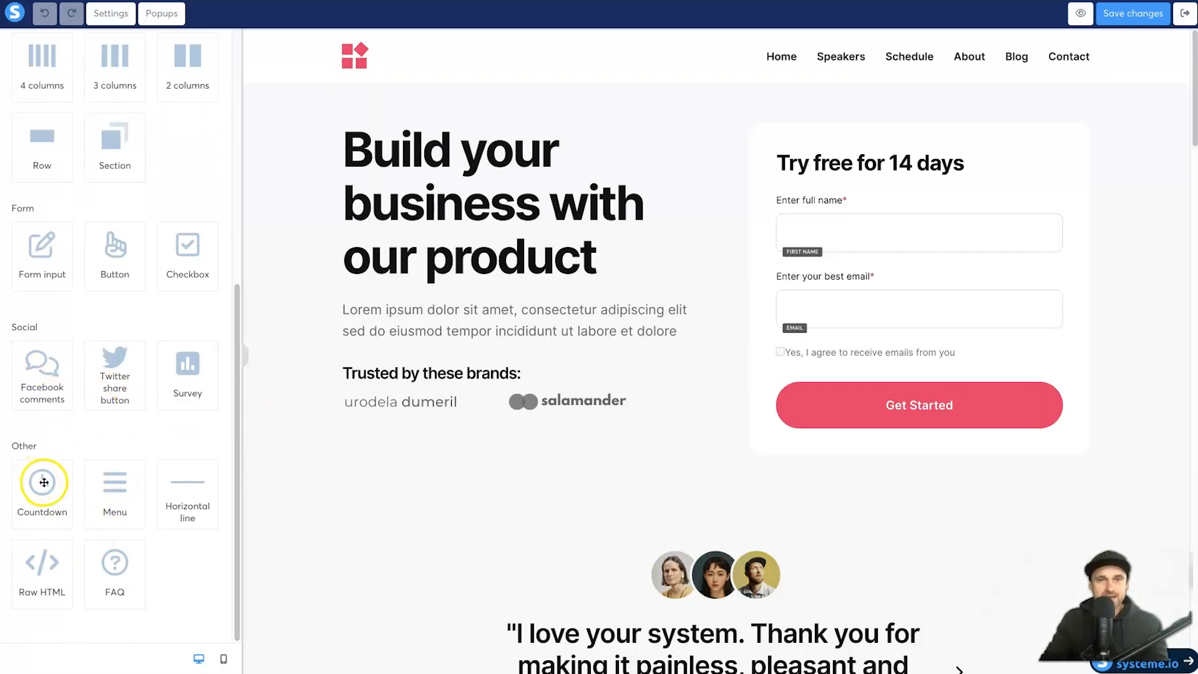
# Step: Drop a countdown timer under the headline and give it a bottom margin of 10
pyautogui.moveTo(45, 485); pyautogui.dragTo(524, 318)
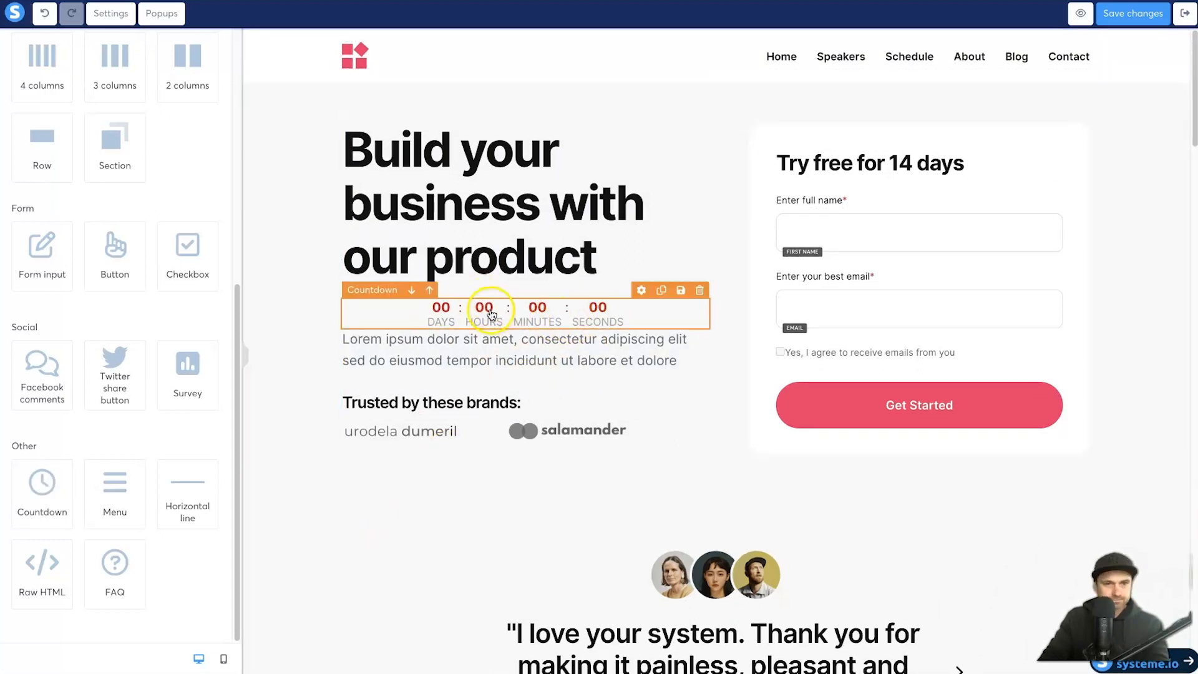
pyautogui.click(611, 312)
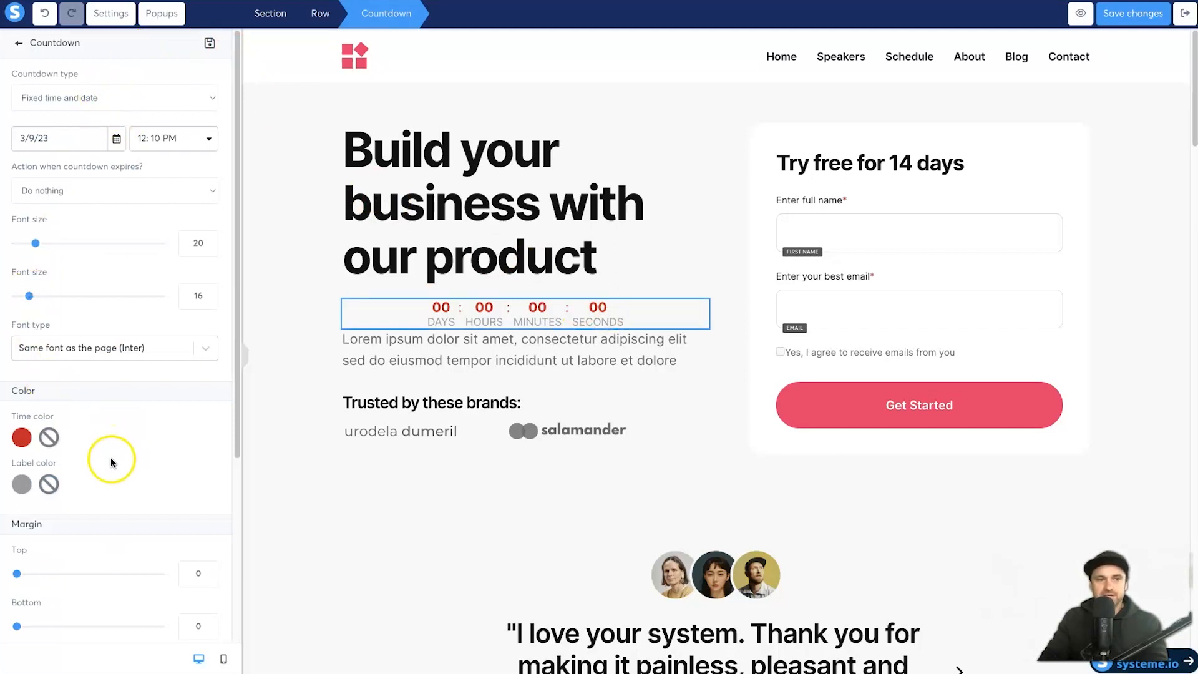
pyautogui.scroll(-1, 115, 452)
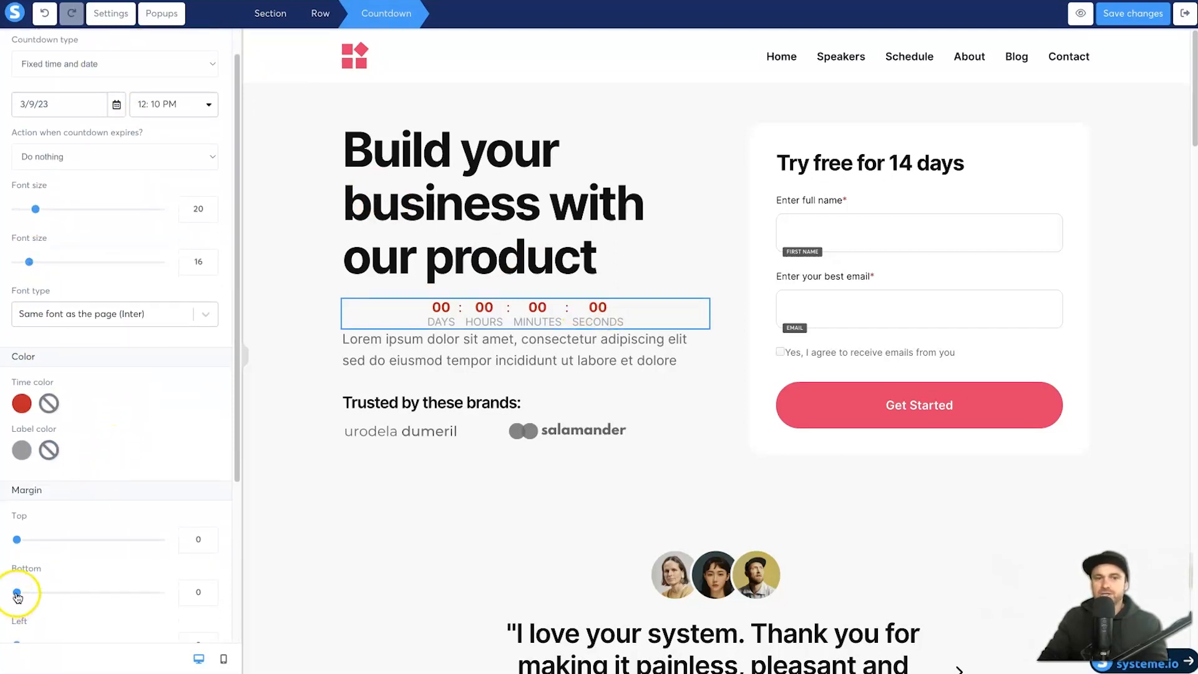
pyautogui.moveTo(19, 591); pyautogui.dragTo(24, 593)
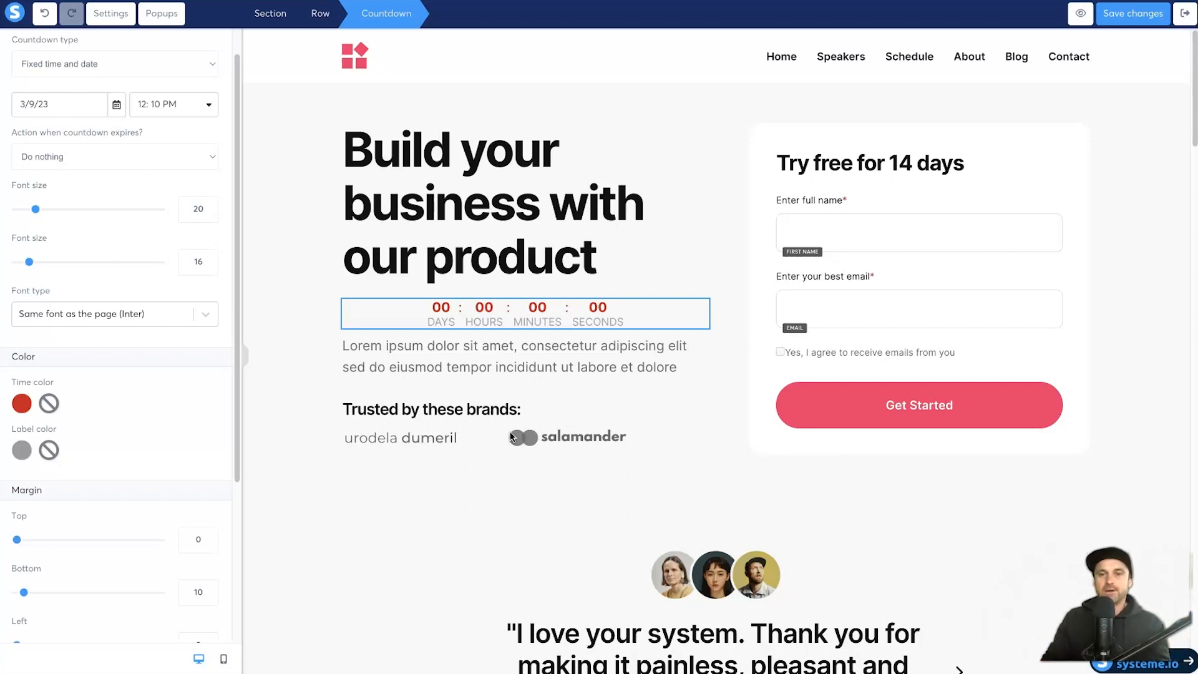
pyautogui.click(350, 358)
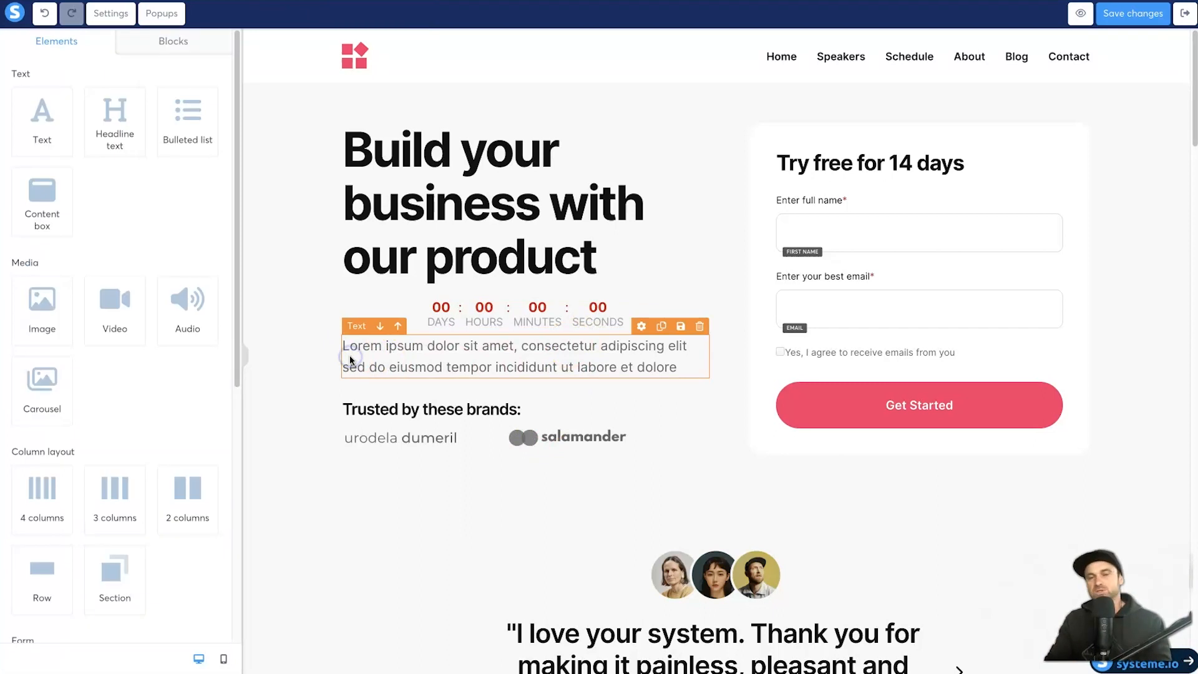
# Step: In mobile view, set the countdown's bottom margin to 10, then return to desktop view
pyautogui.click(224, 665)
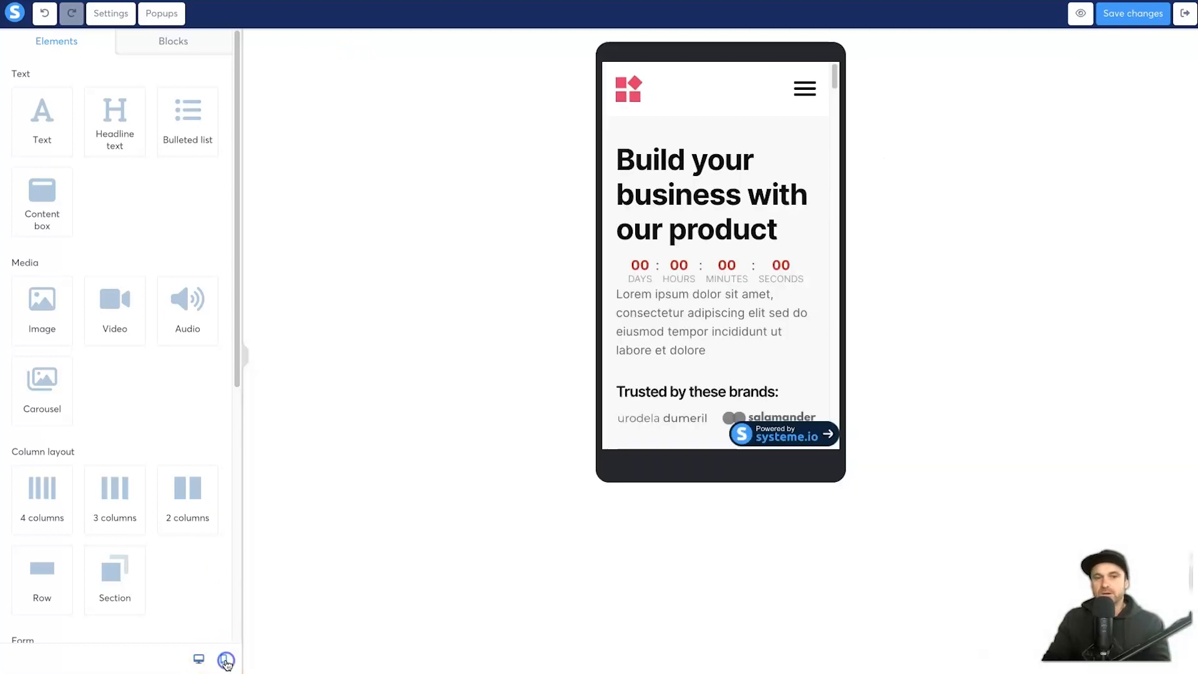
pyautogui.scroll(-2, 689, 310)
pyautogui.scroll(-5, 689, 310)
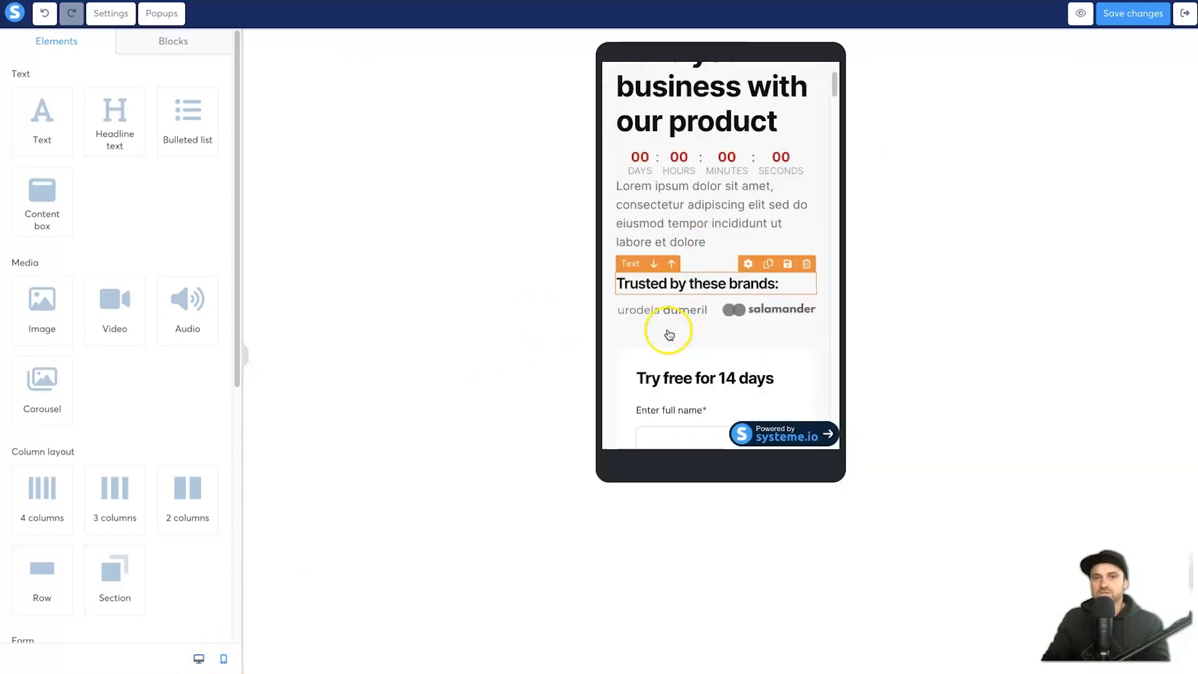
pyautogui.scroll(6, 666, 331)
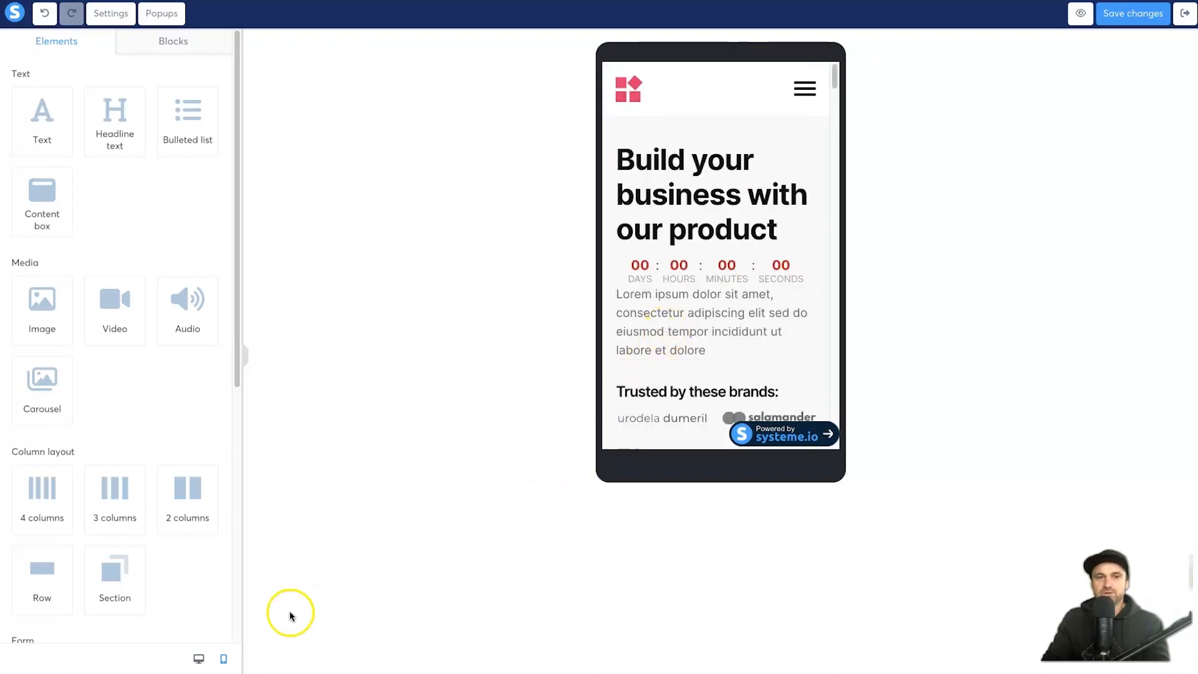
pyautogui.click(198, 659)
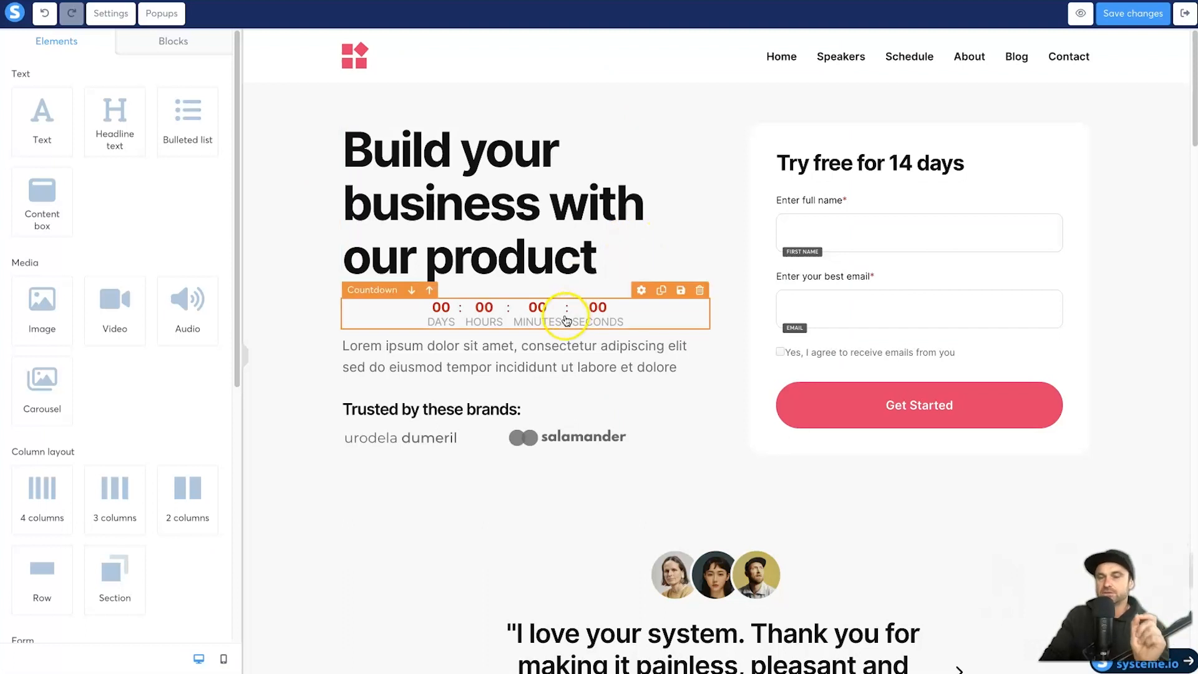
pyautogui.click(224, 659)
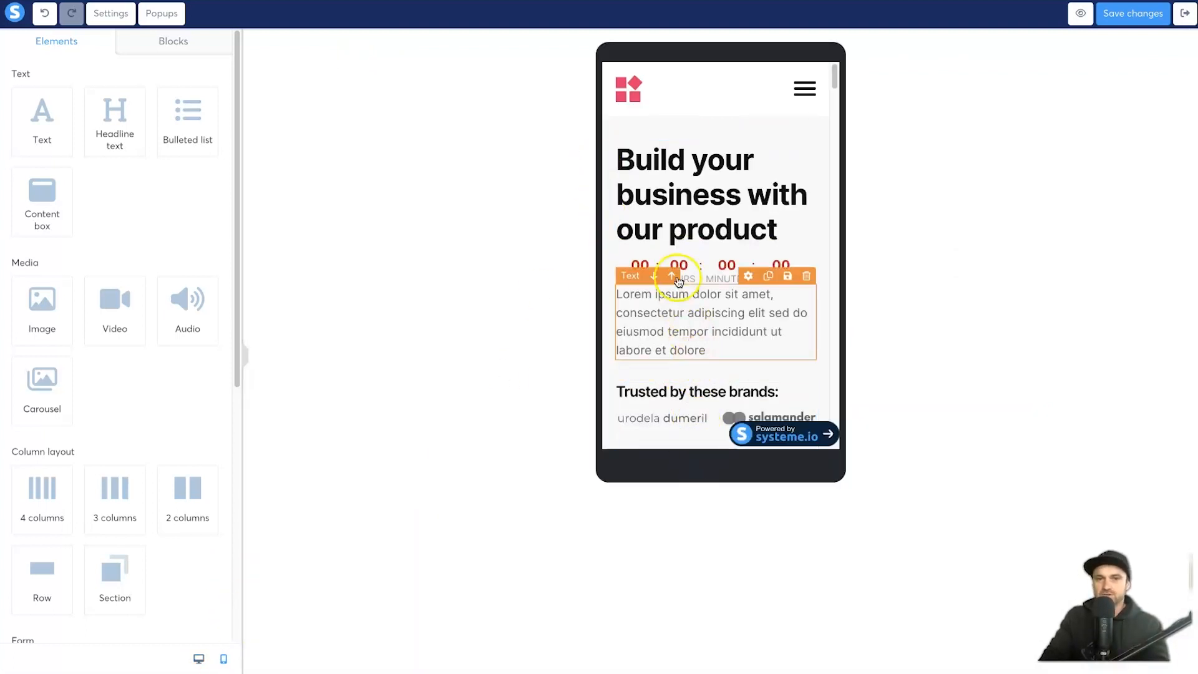
pyautogui.click(712, 272)
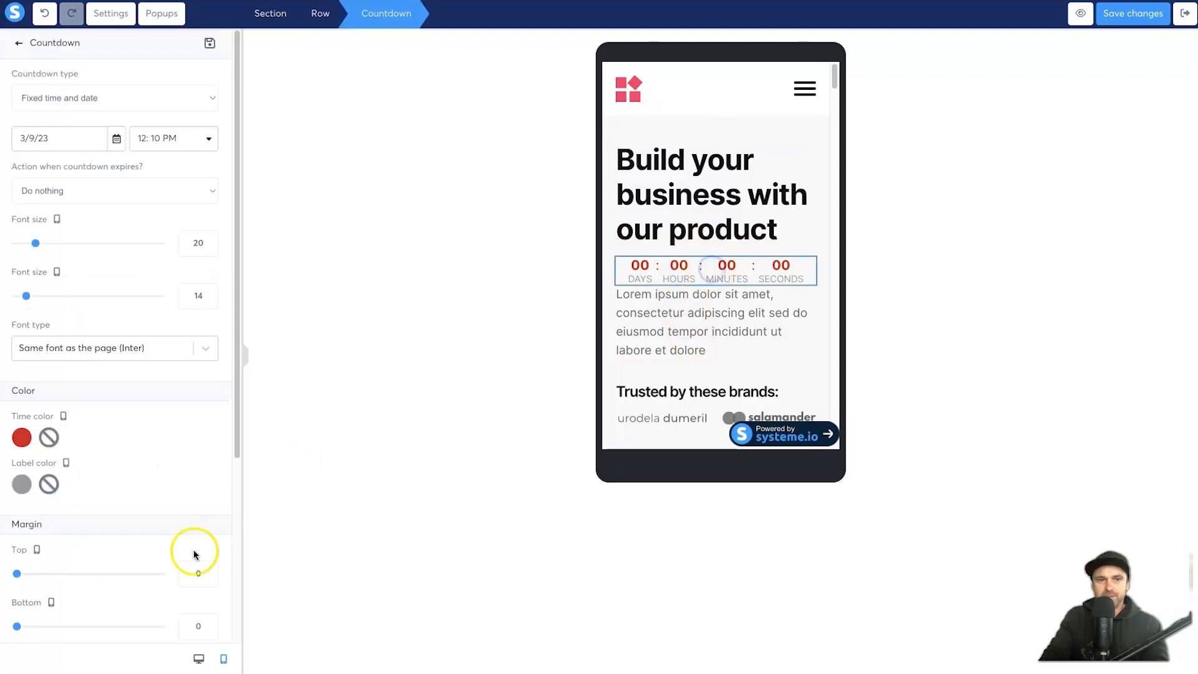
pyautogui.moveTo(13, 627); pyautogui.dragTo(24, 627)
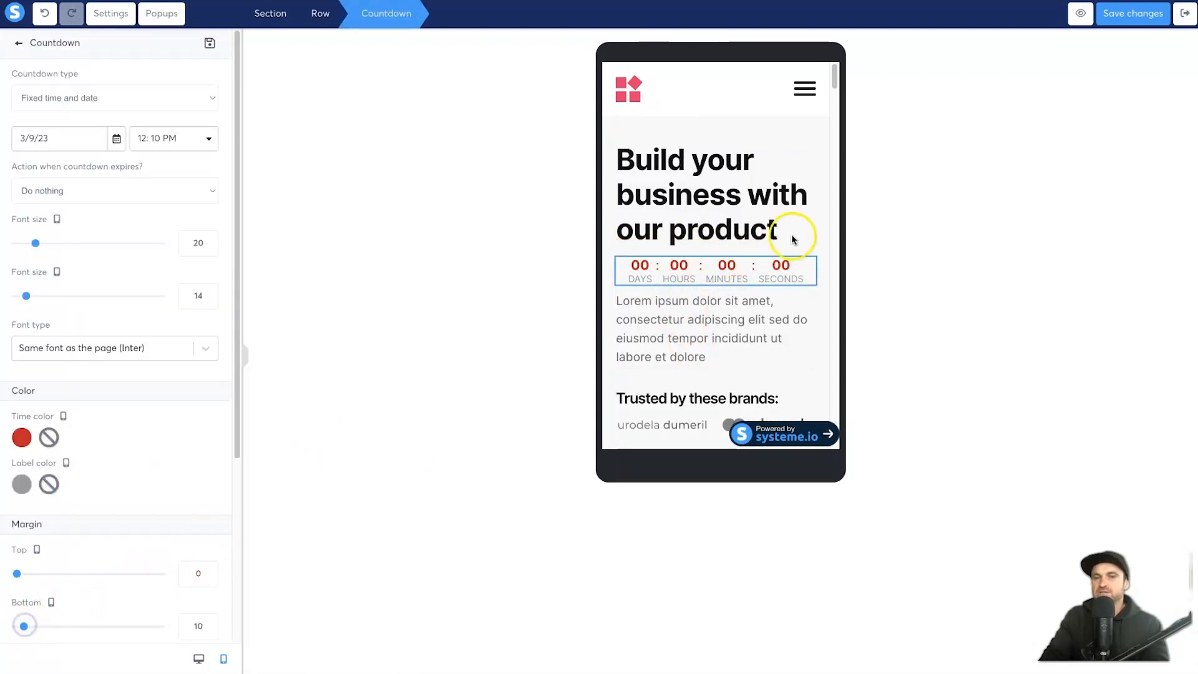
pyautogui.click(199, 660)
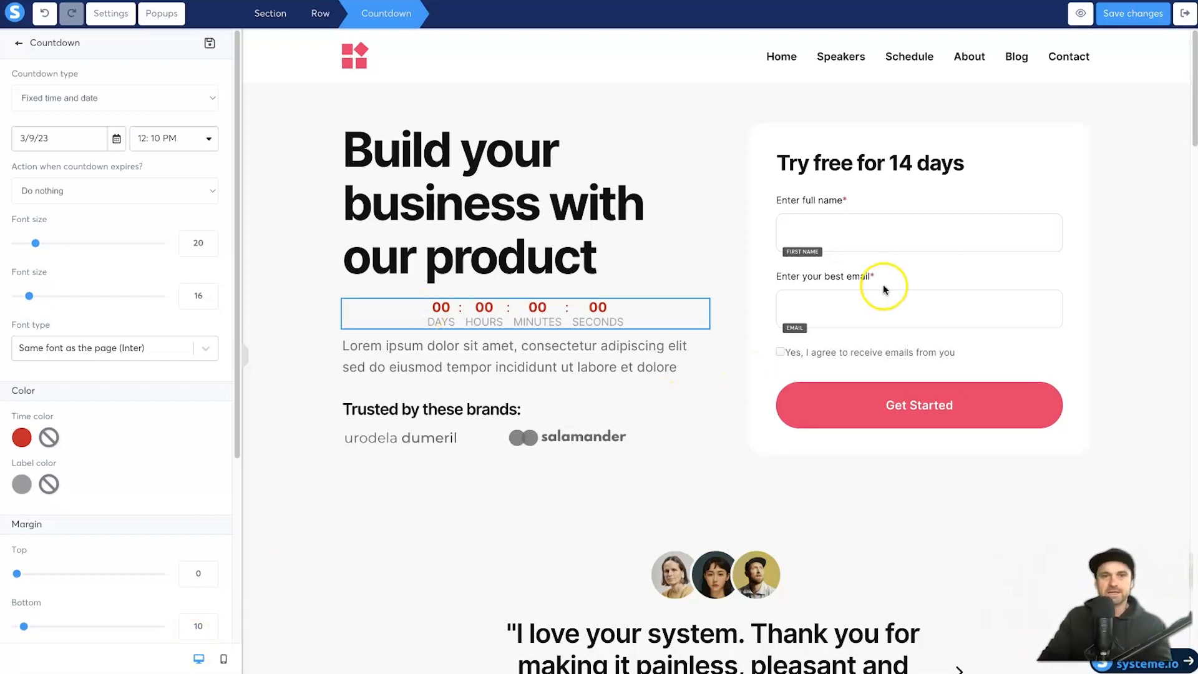
# Step: Insert 'best' into the headline so it reads 'Build your best business with our product'
pyautogui.click(471, 164)
pyautogui.tripleClick(467, 169)
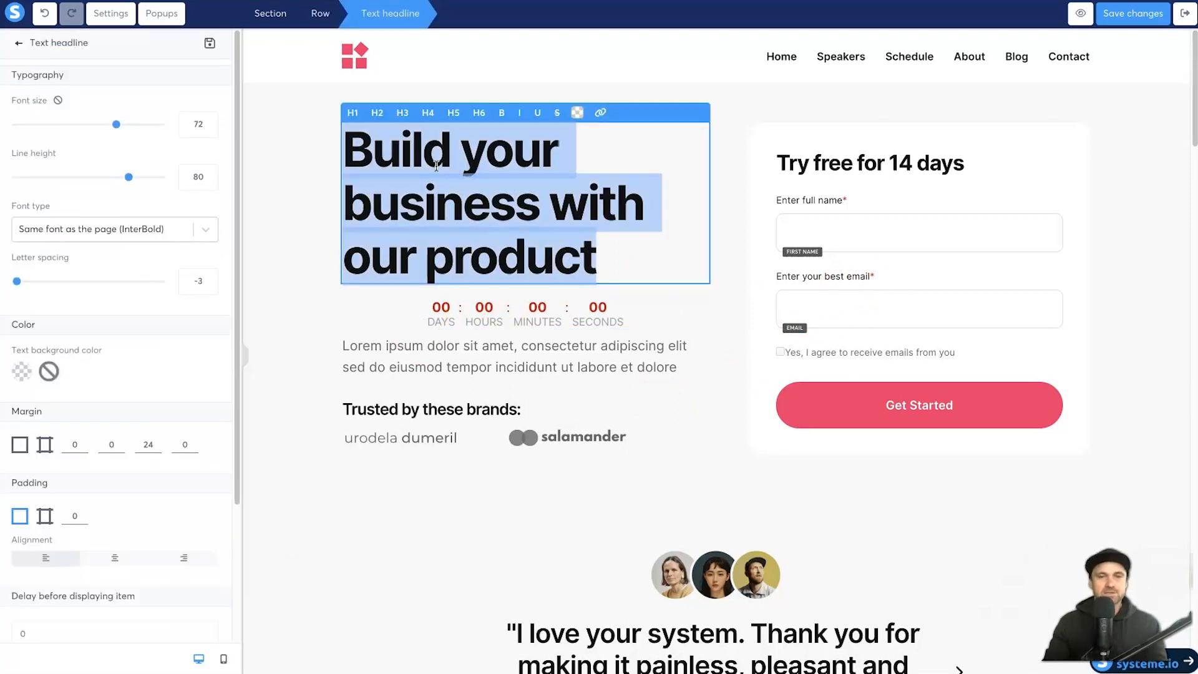
pyautogui.doubleClick(535, 153)
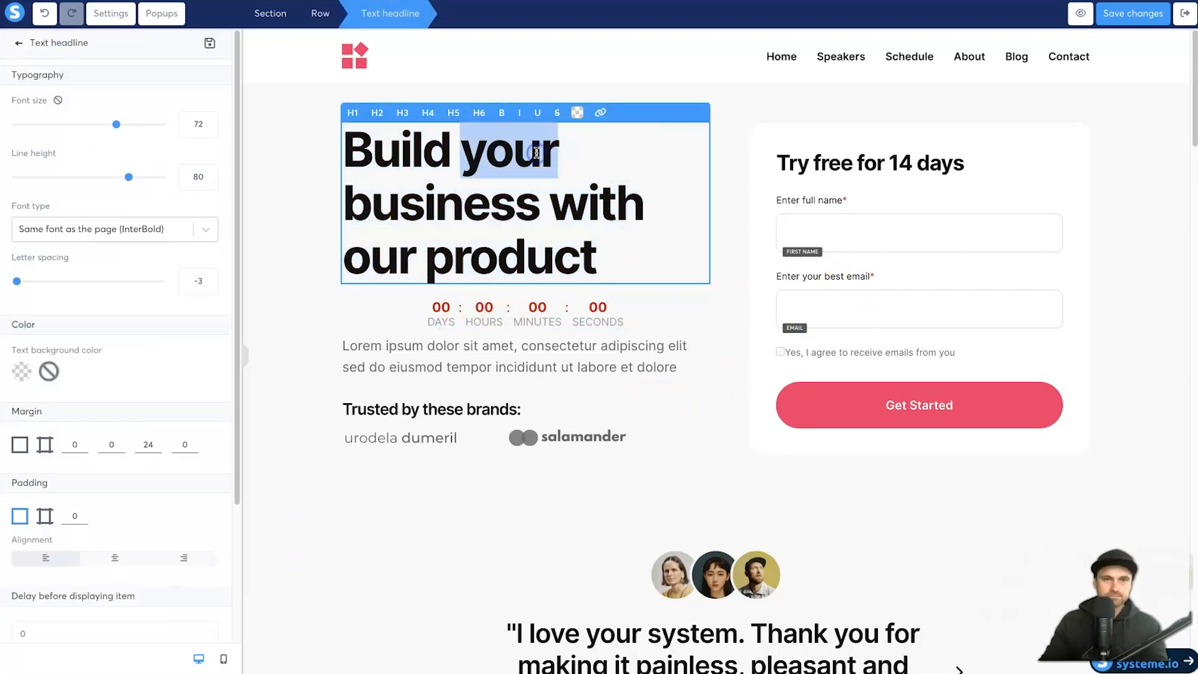
pyautogui.press('Right')
pyautogui.write('best')
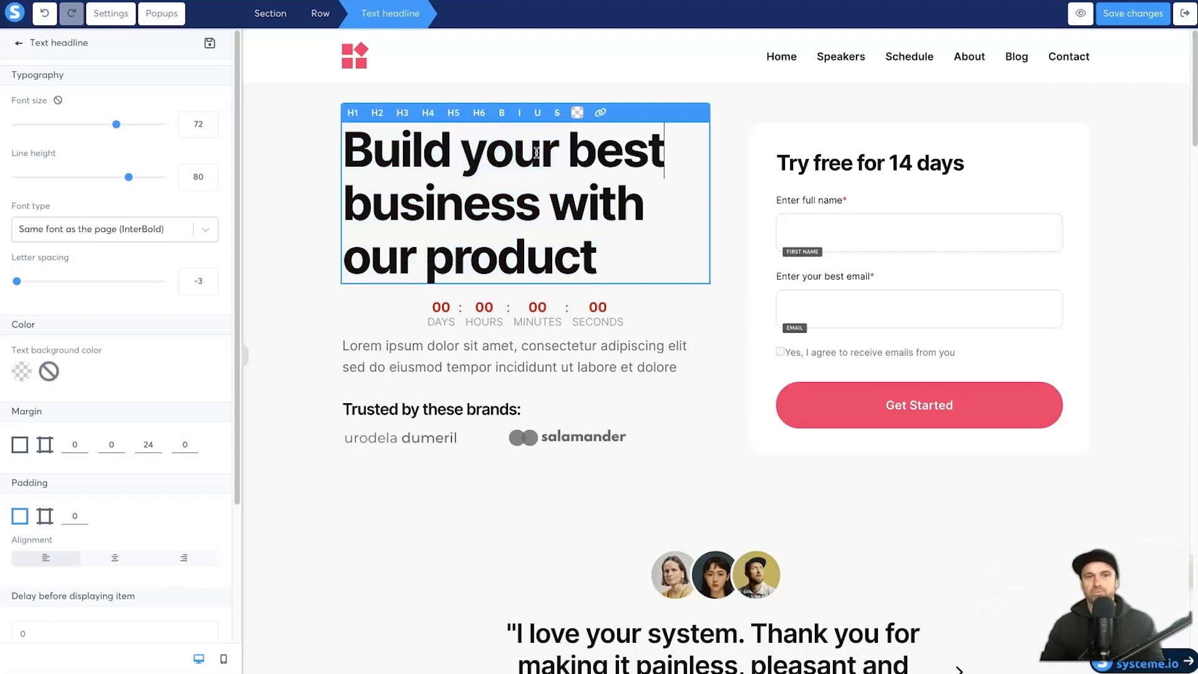
# Step: Replace the Lorem ipsum paragraph with a sentence about learning the best things and getting started
pyautogui.click(484, 368)
pyautogui.doubleClick(375, 357)
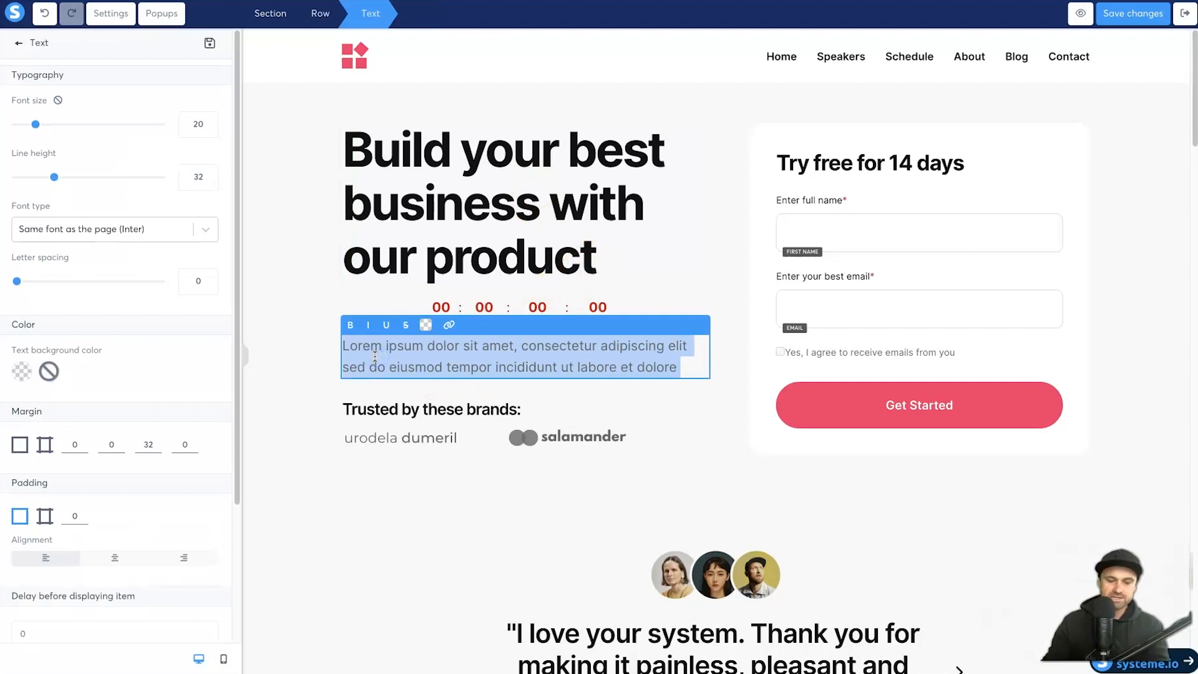
pyautogui.write('With our product, you will learn some')
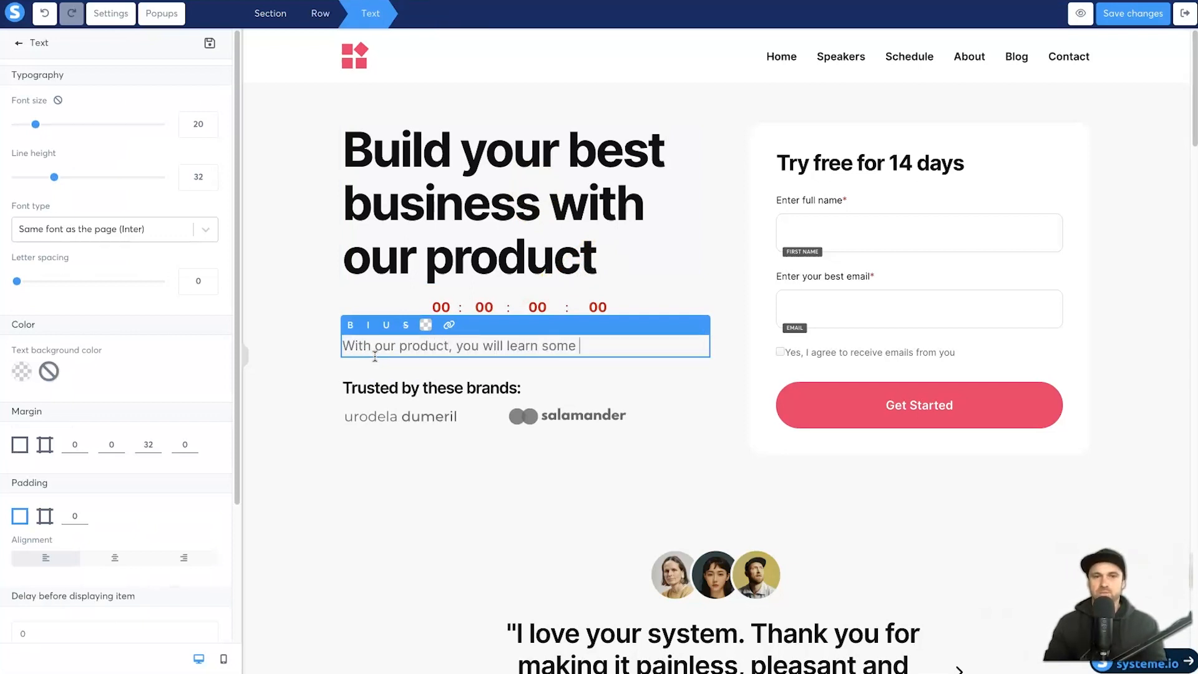
pyautogui.write('gs in the world, all you need to do is get started.')
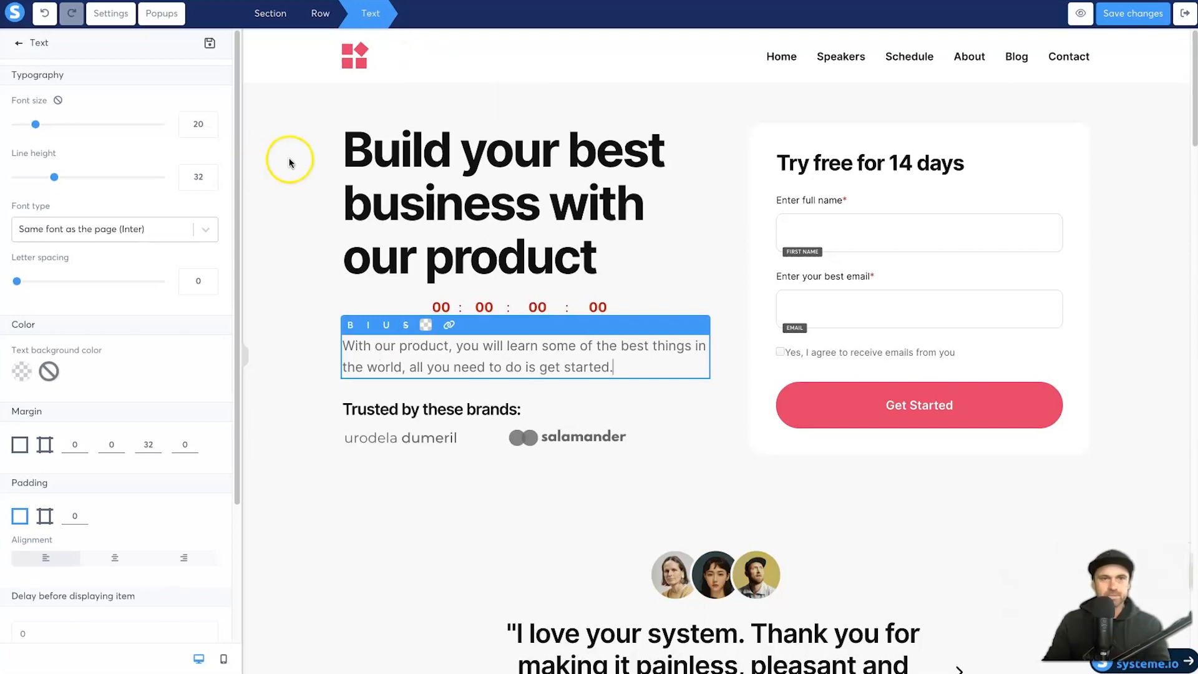
# Step: Duplicate the header section as a test, then delete the duplicate
pyautogui.click(626, 474)
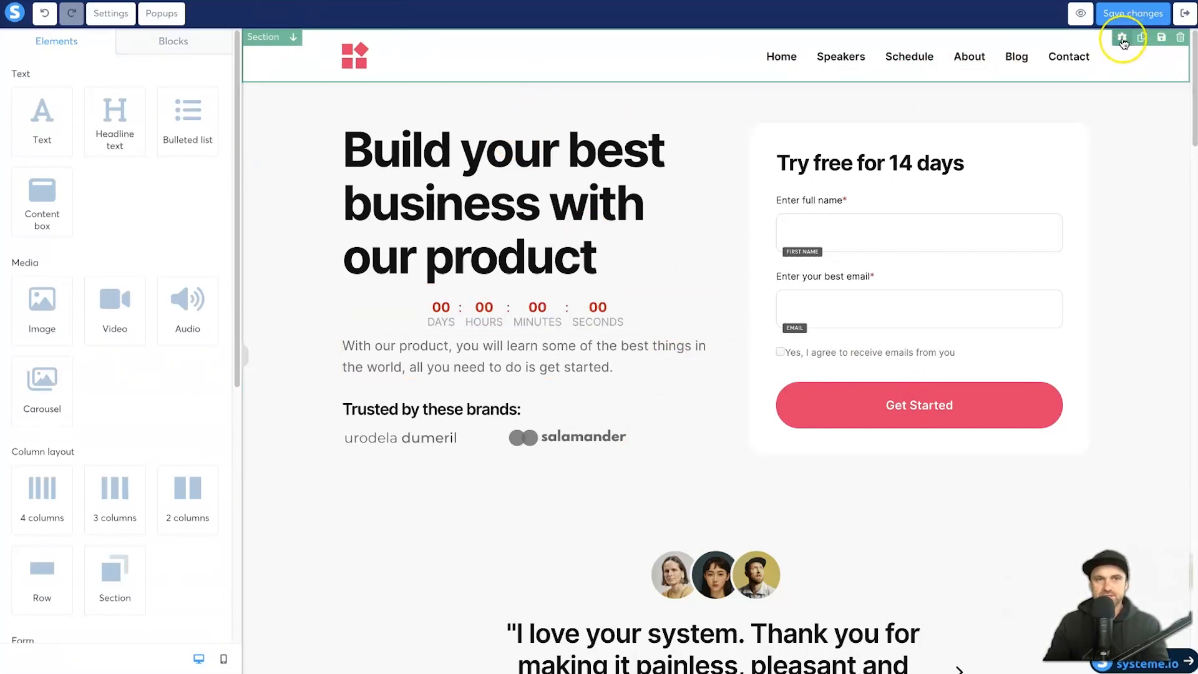
pyautogui.click(1122, 39)
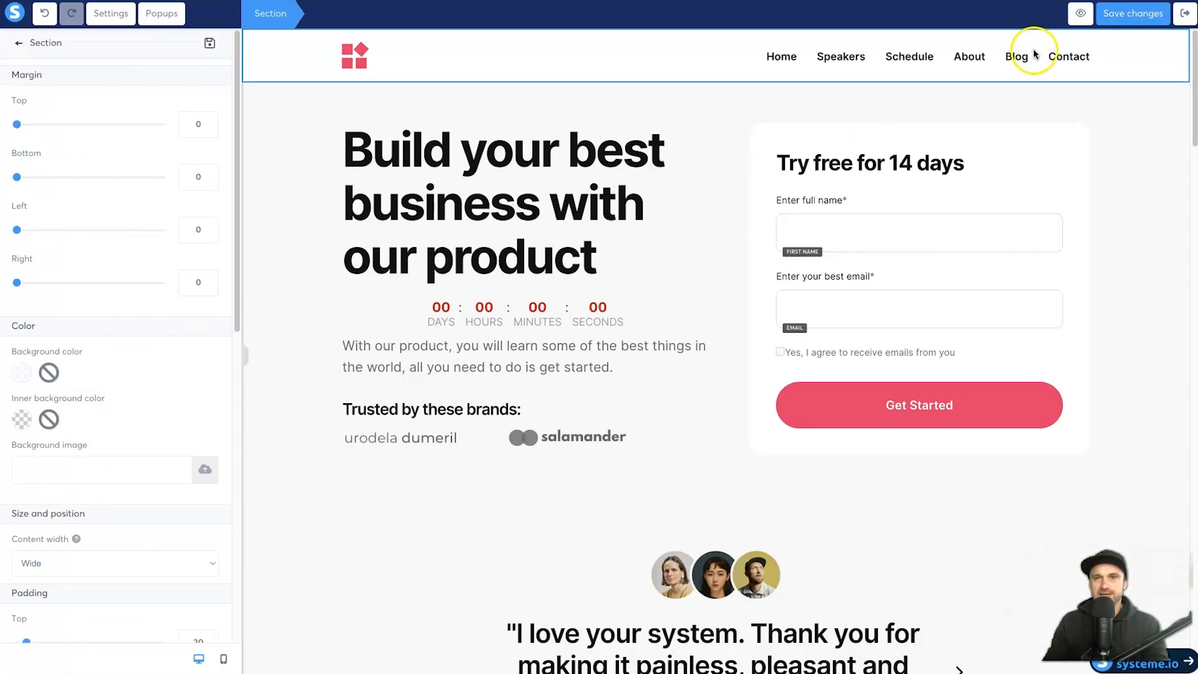
pyautogui.click(1145, 50)
pyautogui.click(1143, 40)
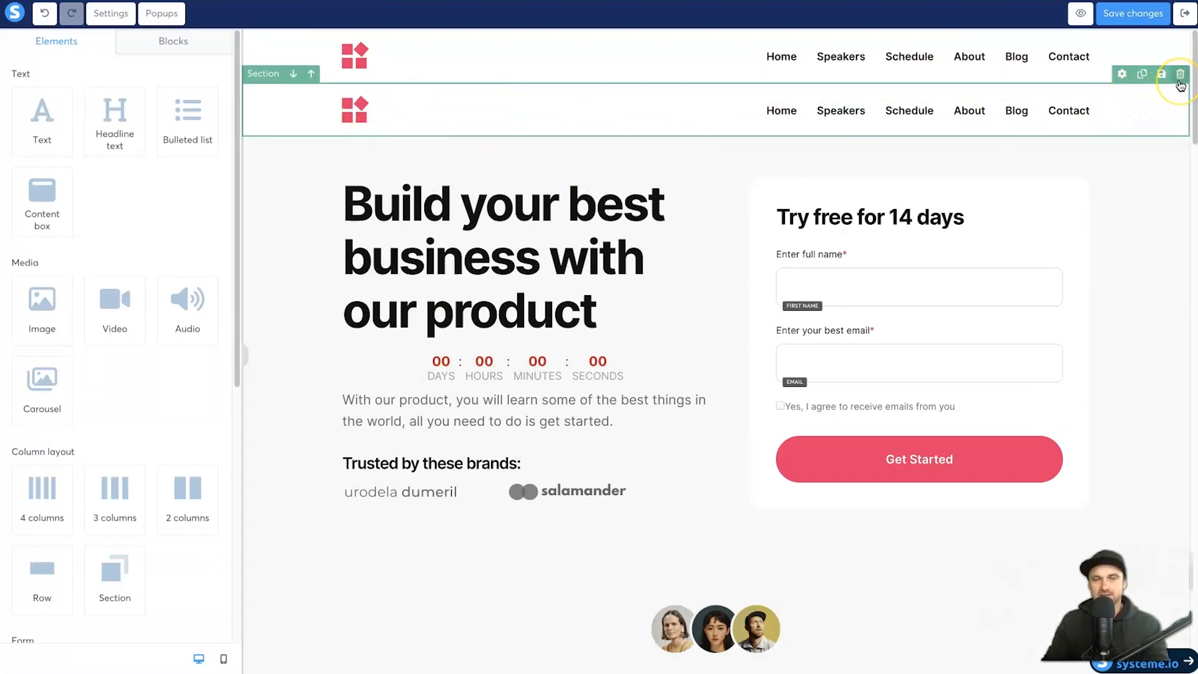
pyautogui.click(1180, 82)
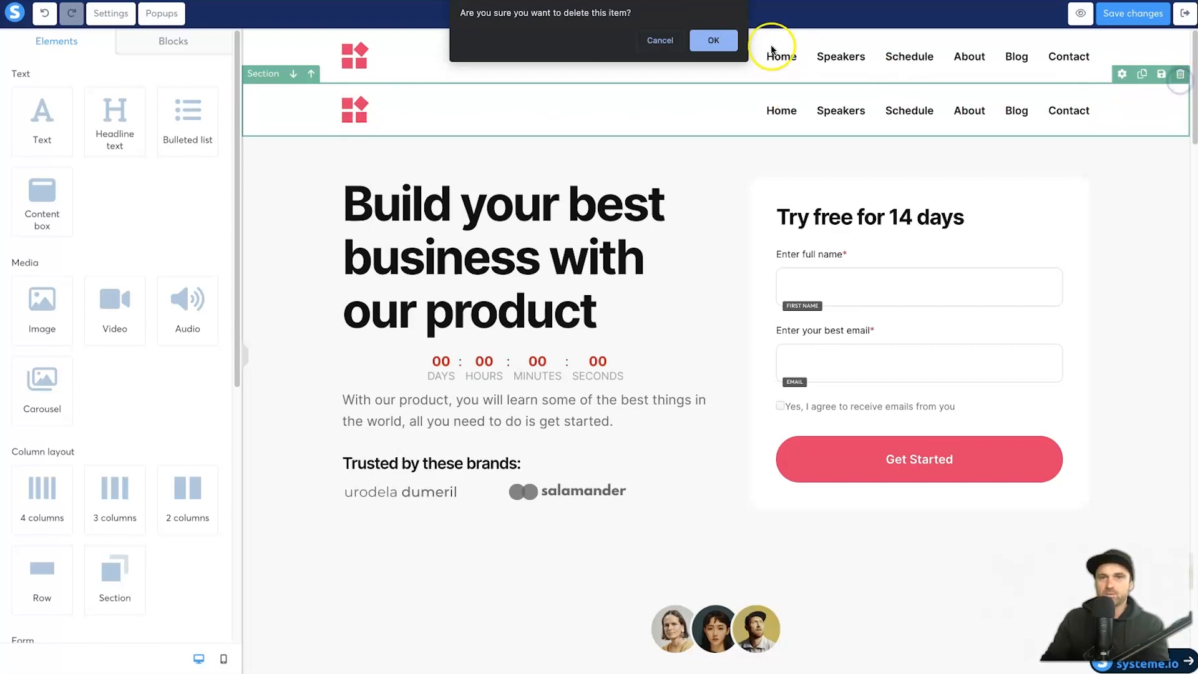
pyautogui.click(710, 41)
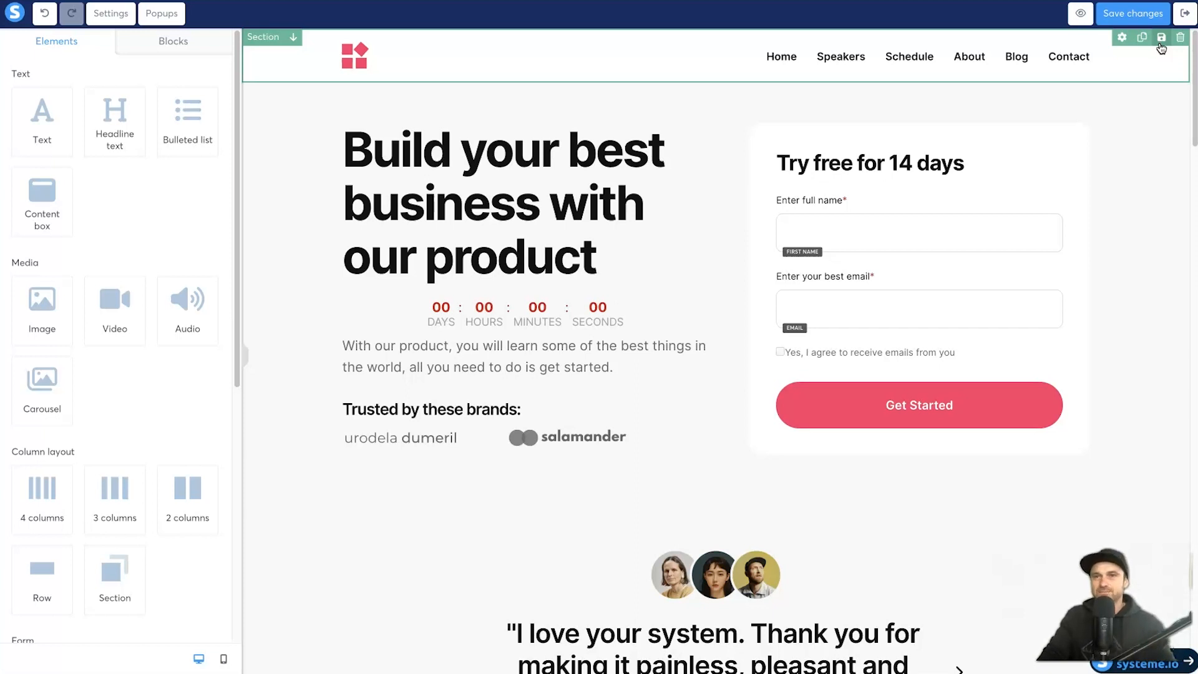
# Step: Close the header's save-as-block dialog without saving, then delete the header section
pyautogui.click(1162, 36)
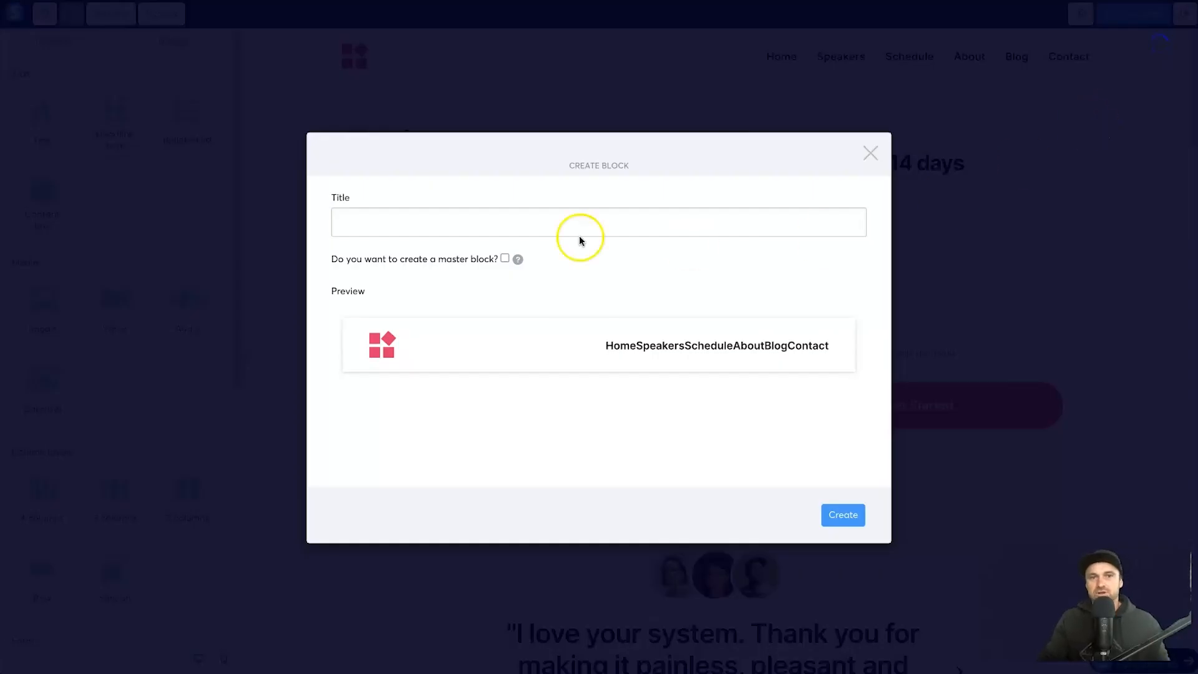
pyautogui.moveTo(436, 257); pyautogui.dragTo(486, 258)
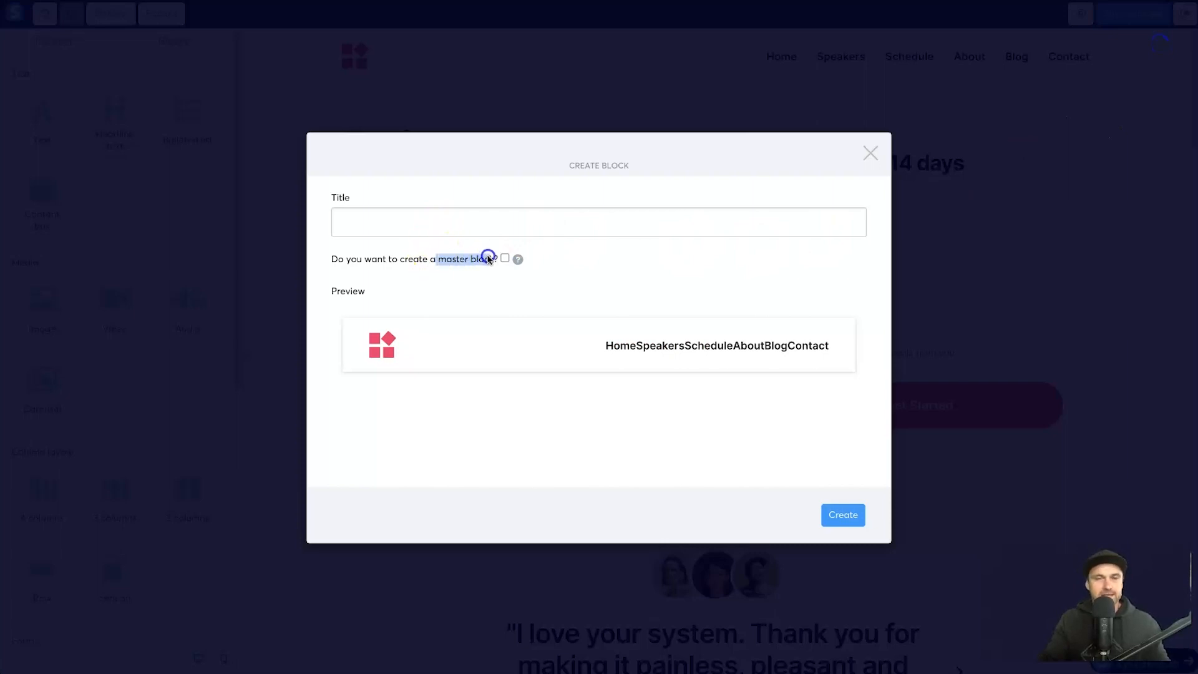
pyautogui.moveTo(489, 259); pyautogui.dragTo(482, 260)
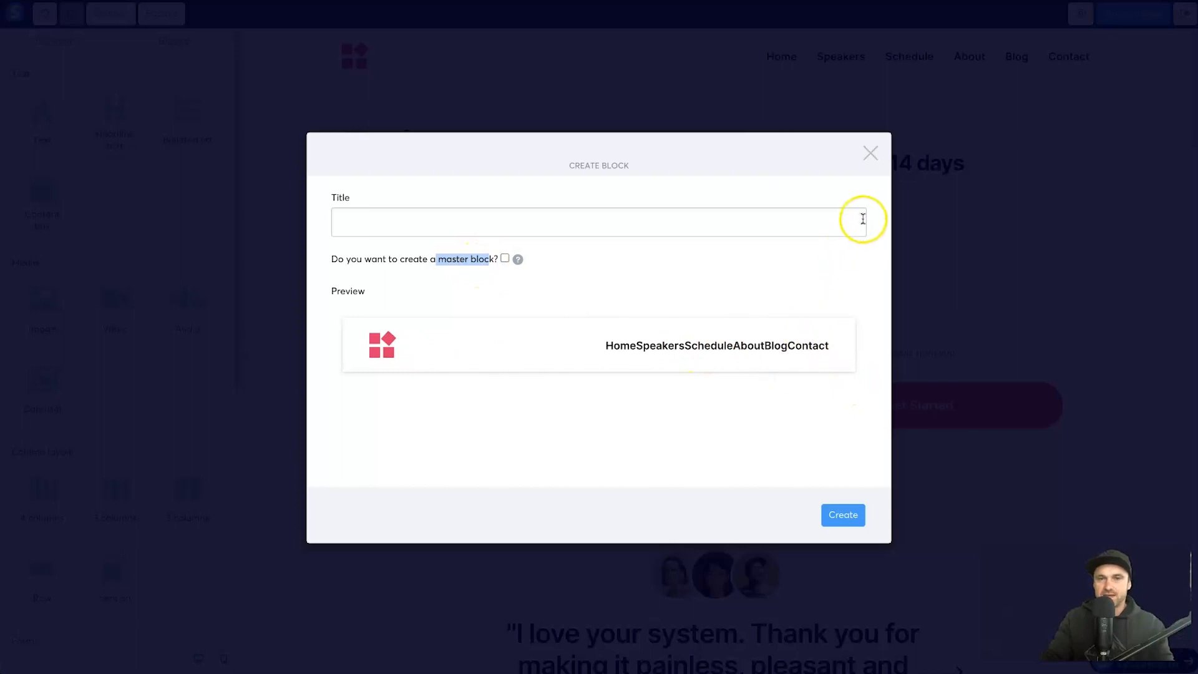
pyautogui.click(462, 290)
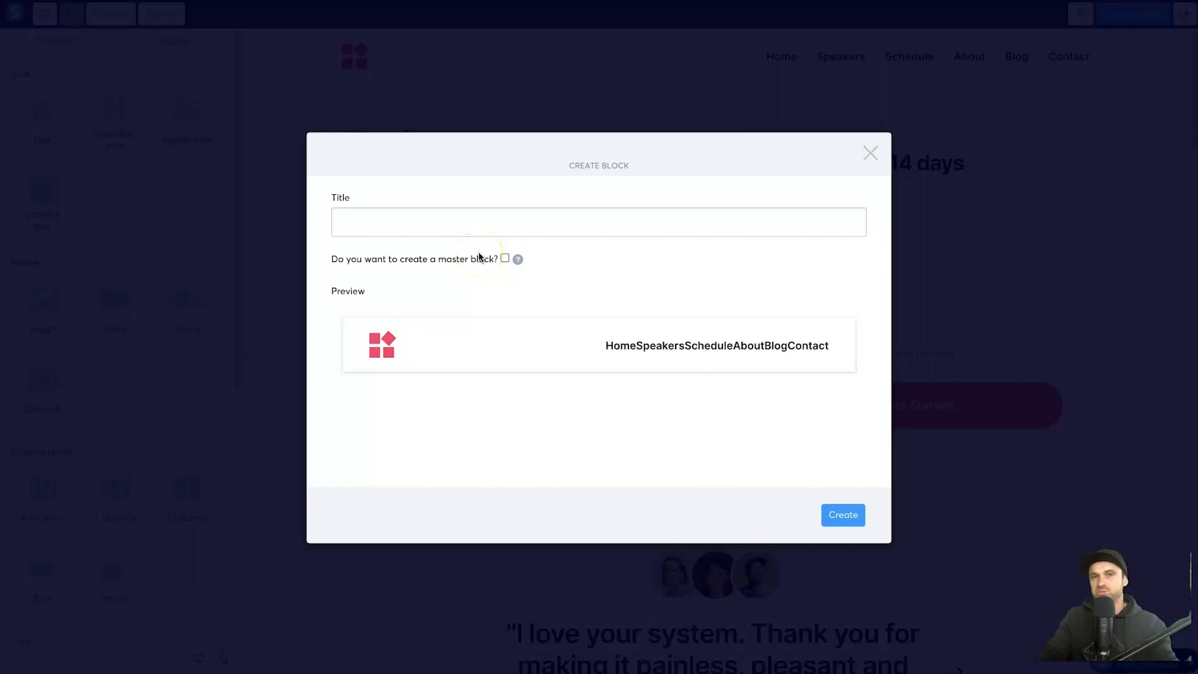
pyautogui.click(871, 153)
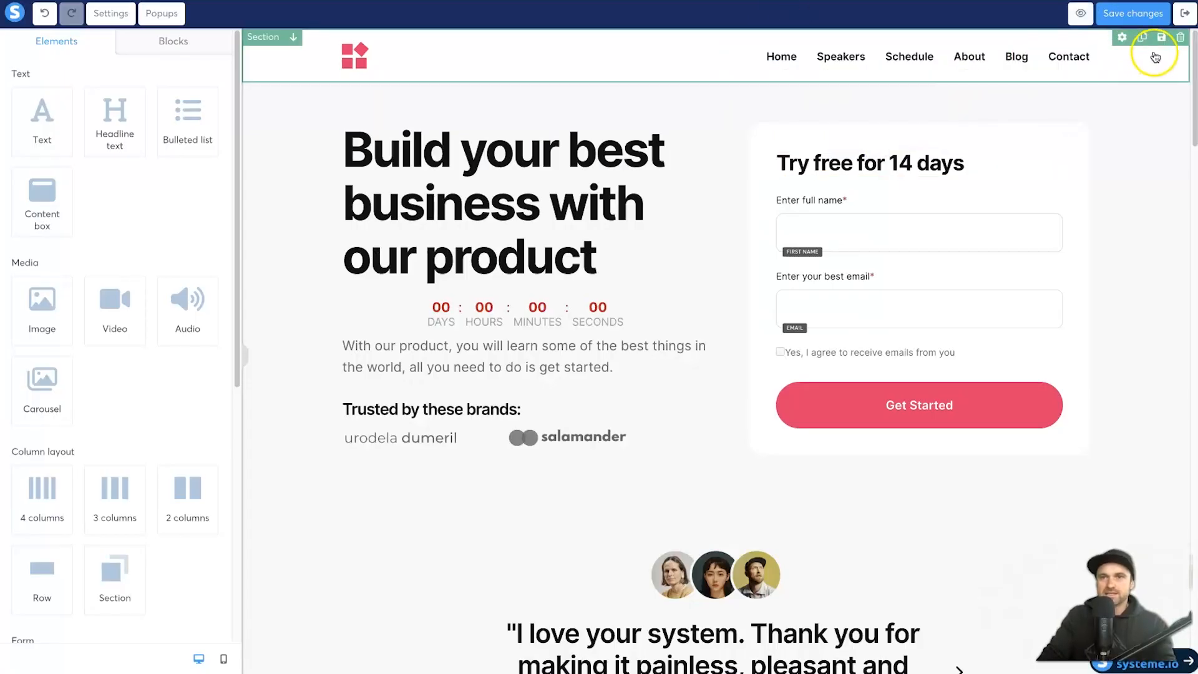
pyautogui.click(1180, 37)
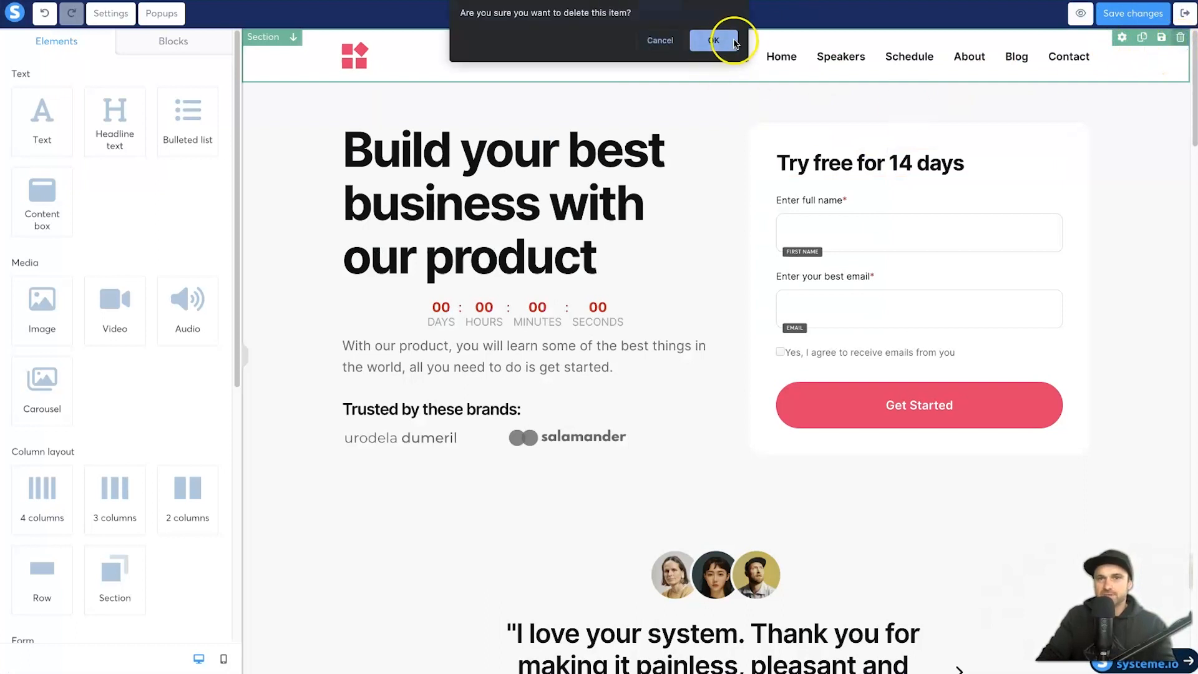
pyautogui.click(713, 41)
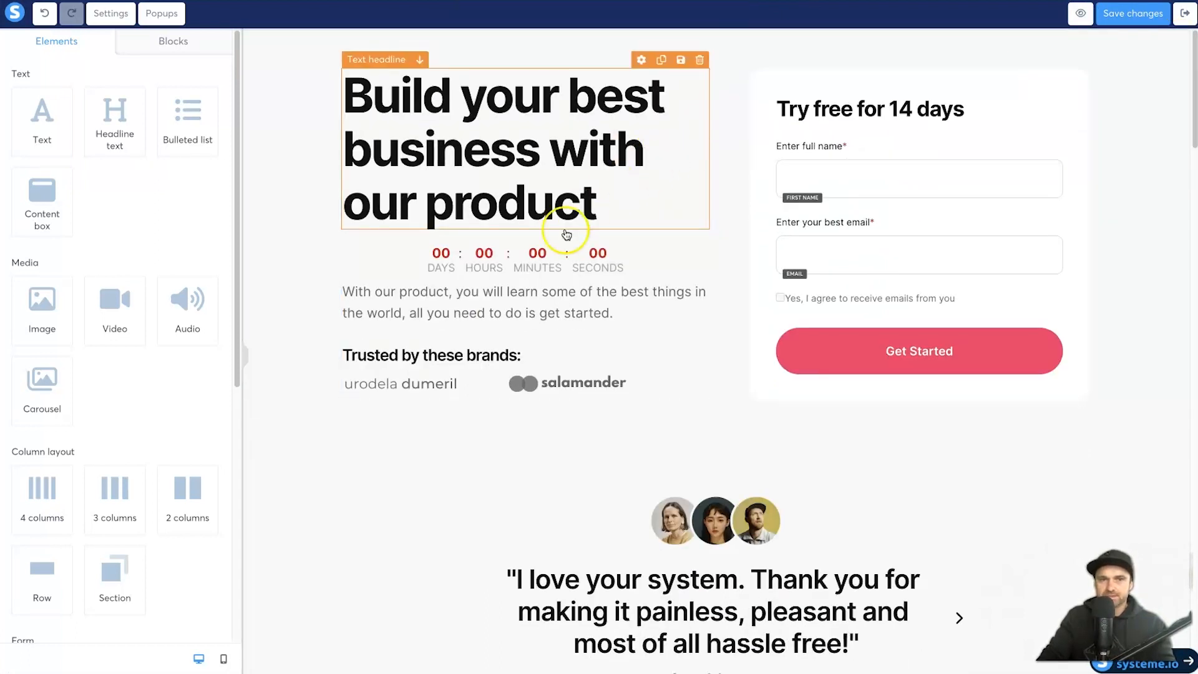
# Step: Select the Get Started button and look over its settings and the form's full name field
pyautogui.scroll(-10, 468, 321)
pyautogui.scroll(-15, 465, 335)
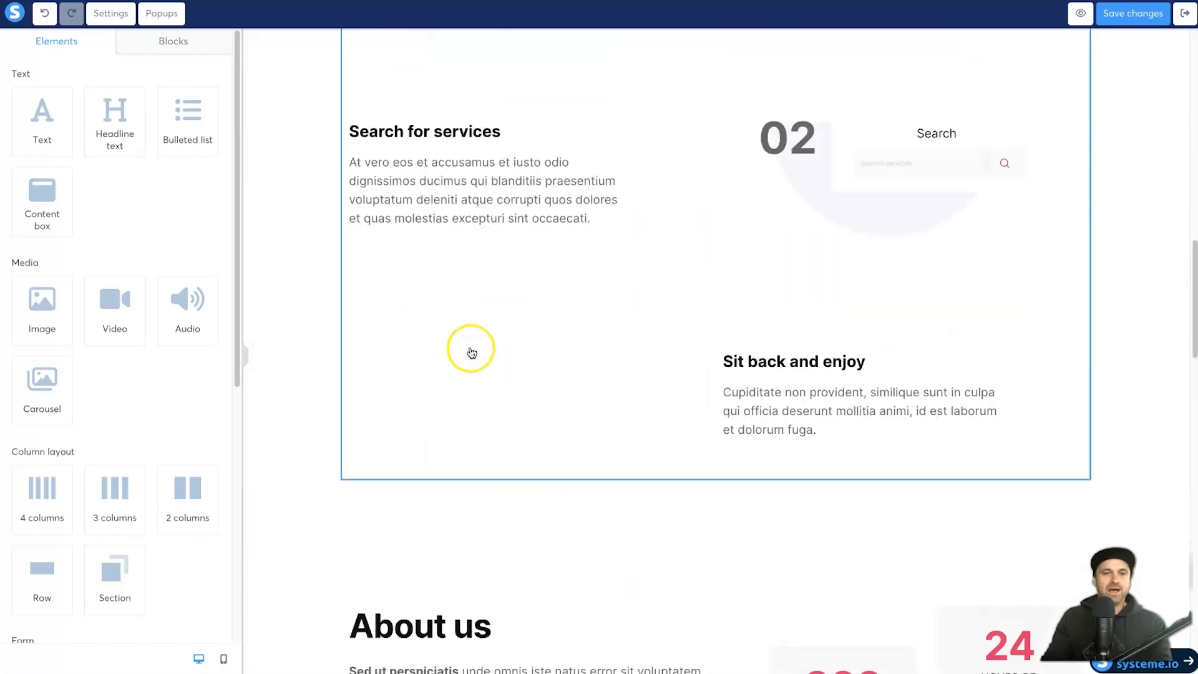
pyautogui.scroll(20, 458, 403)
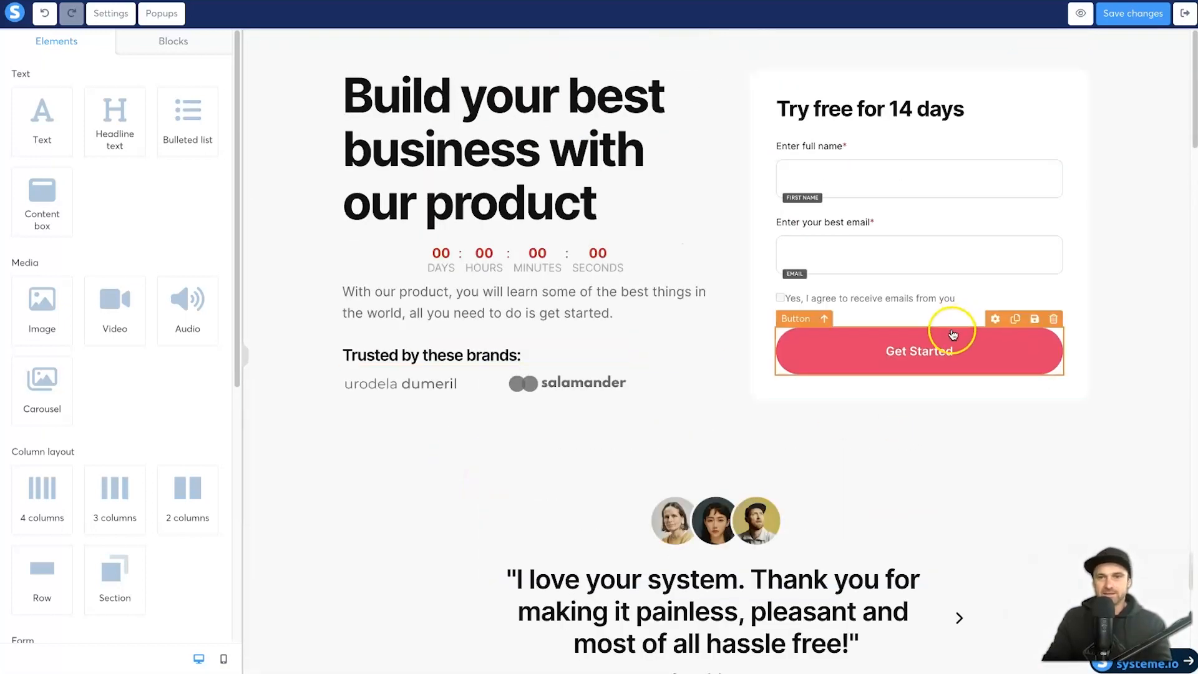
pyautogui.click(919, 352)
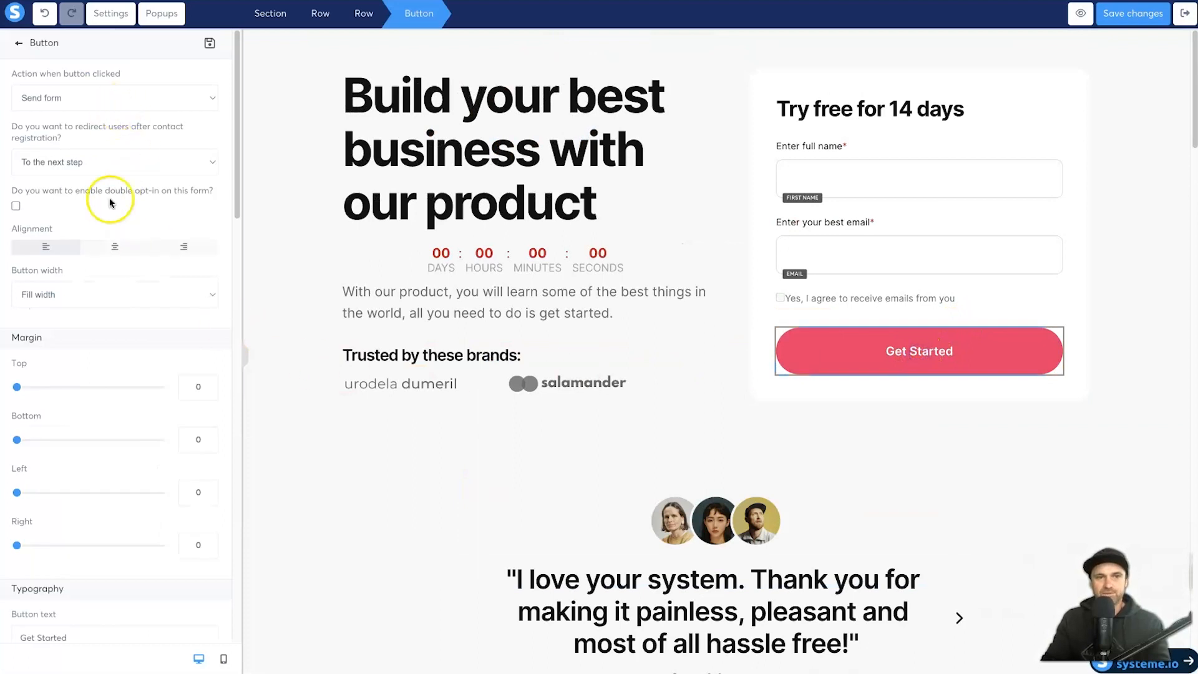
pyautogui.scroll(-10, 94, 410)
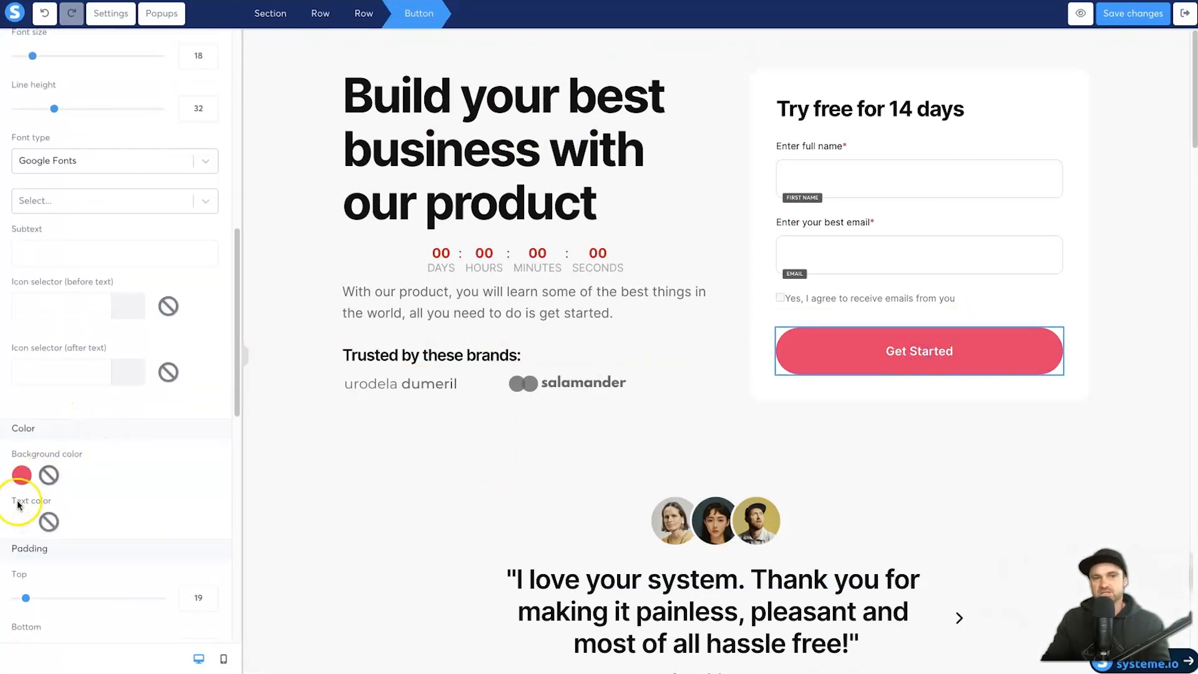
pyautogui.scroll(4, 22, 548)
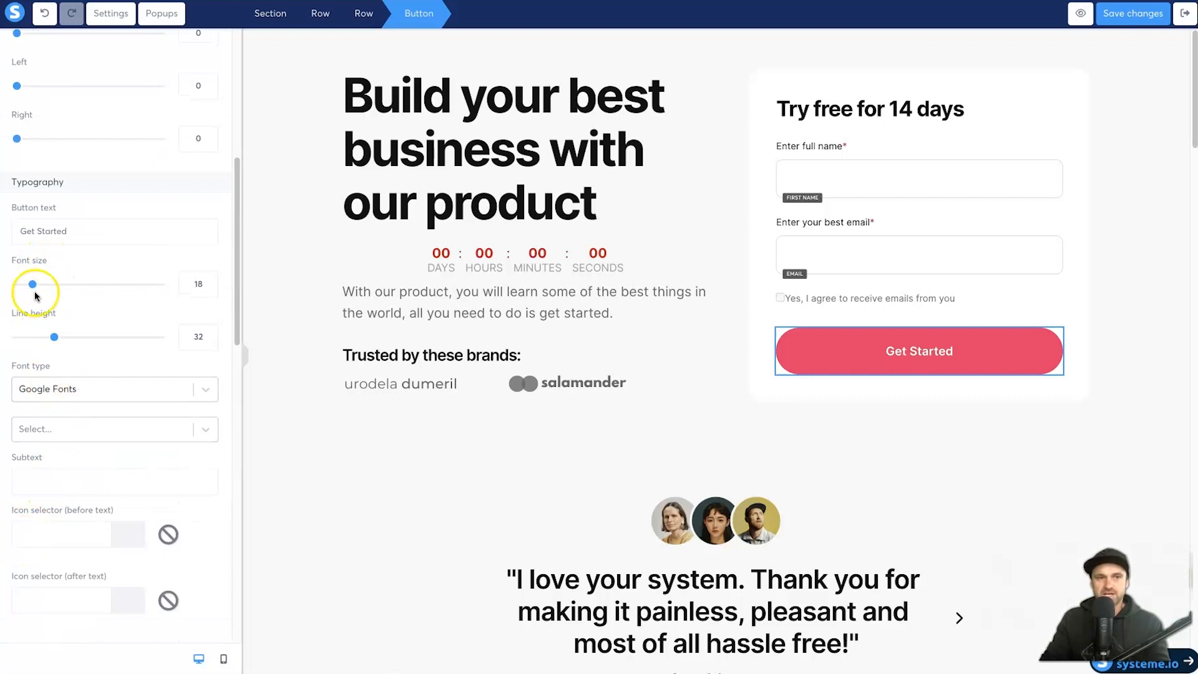
pyautogui.scroll(2, 35, 294)
pyautogui.scroll(-10, 59, 246)
pyautogui.scroll(-3, 62, 258)
pyautogui.scroll(15, 63, 262)
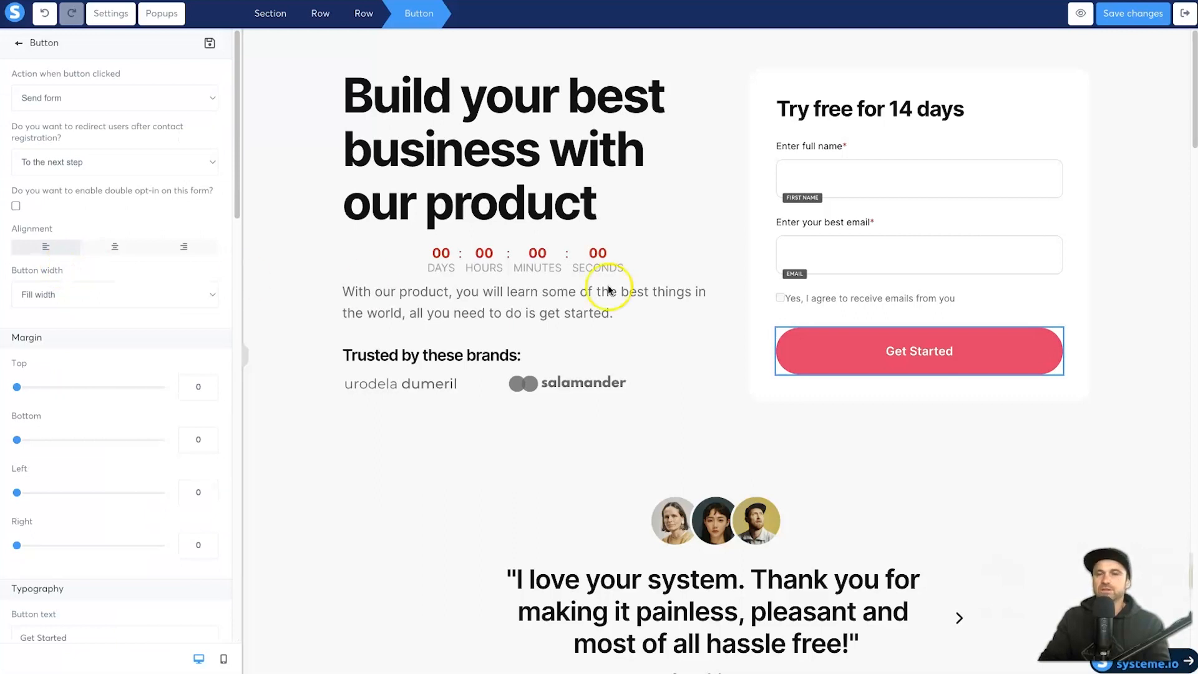
pyautogui.click(947, 201)
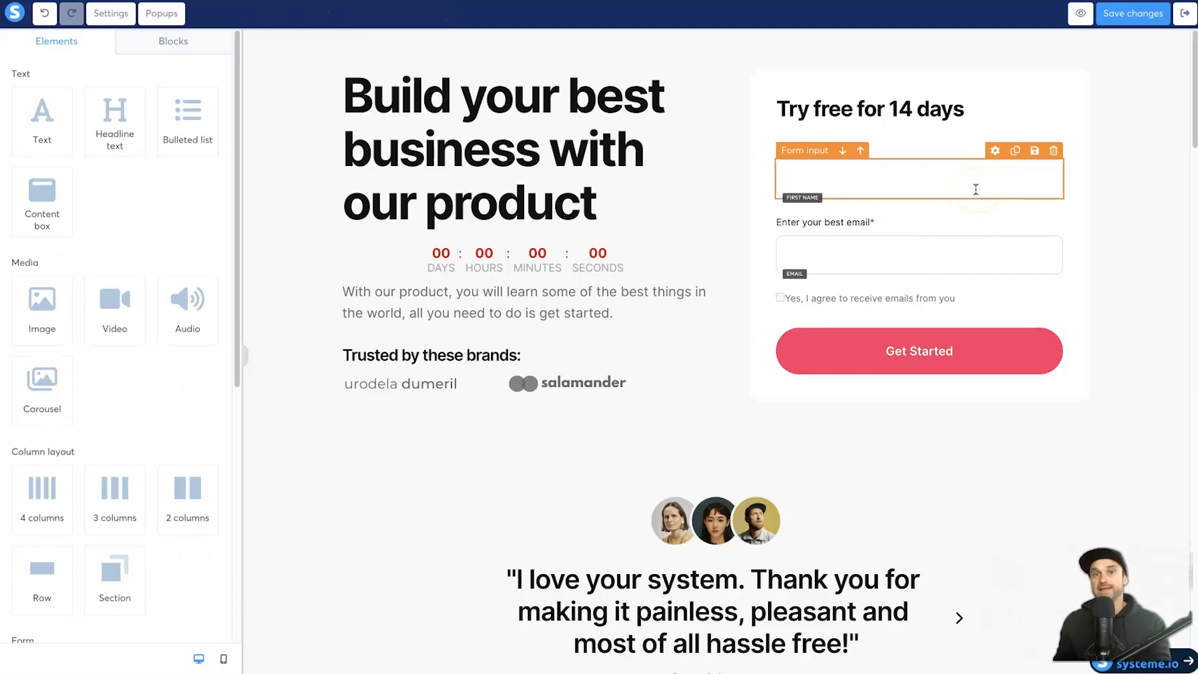
pyautogui.click(878, 353)
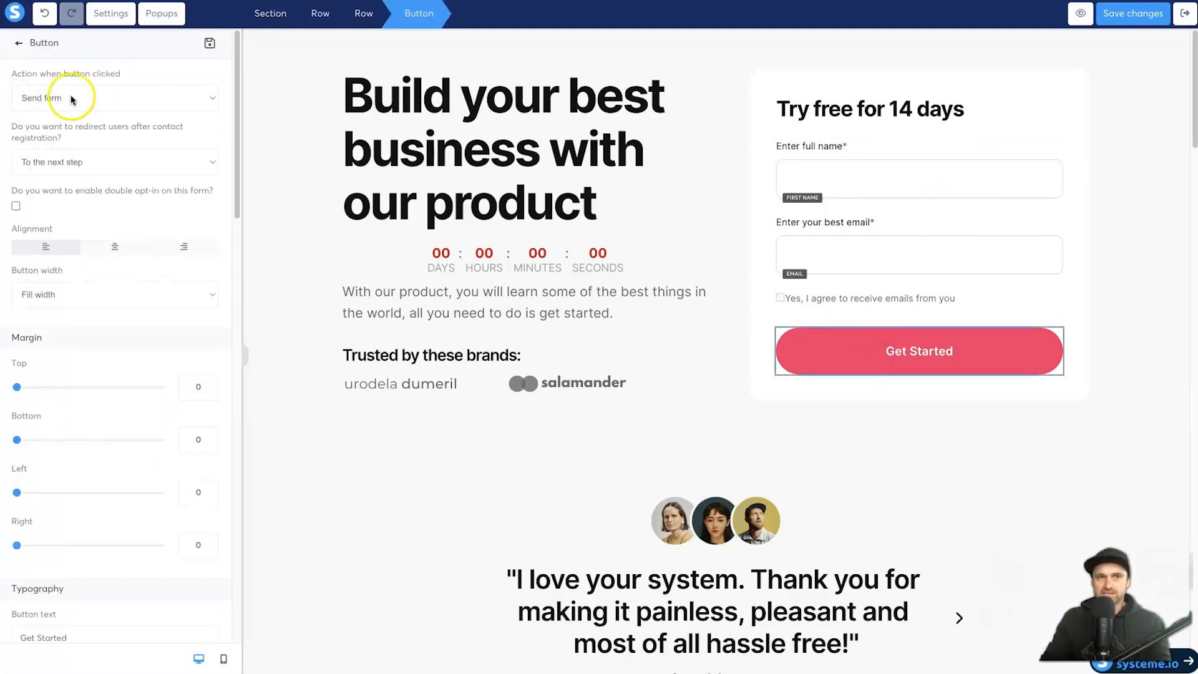
# Step: Keep the button action on Send form with redirect To the next step, then show the Blocks library
pyautogui.moveTo(11, 128); pyautogui.dragTo(152, 136)
pyautogui.click(152, 136)
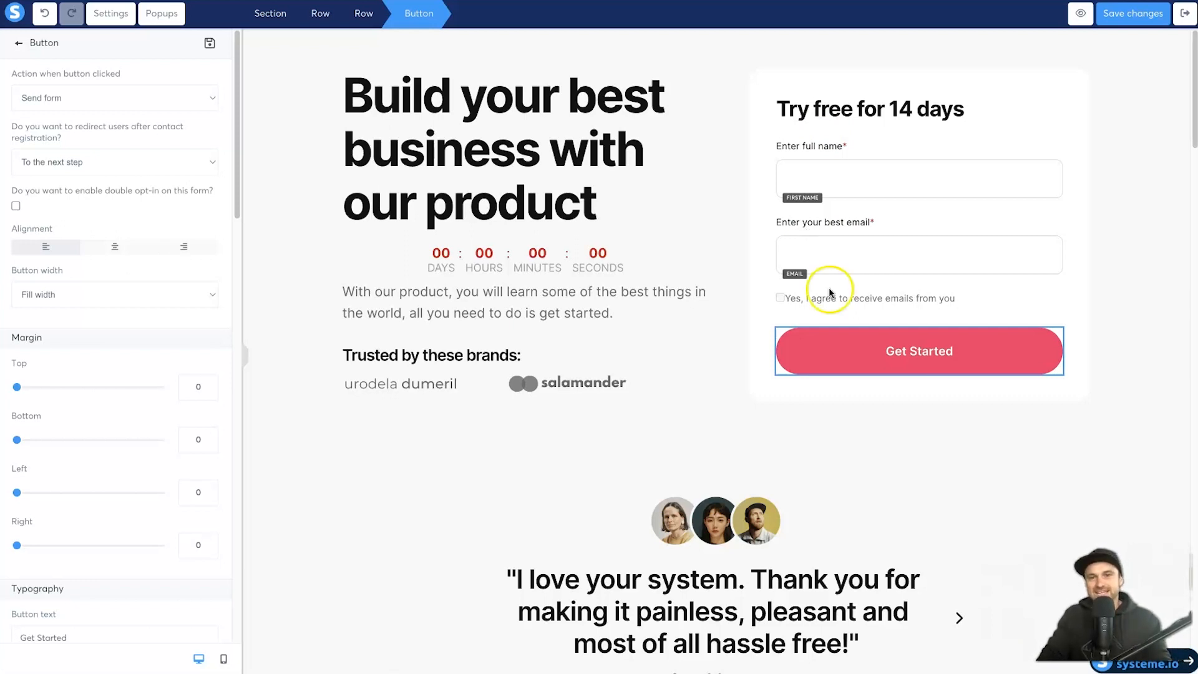
pyautogui.click(156, 99)
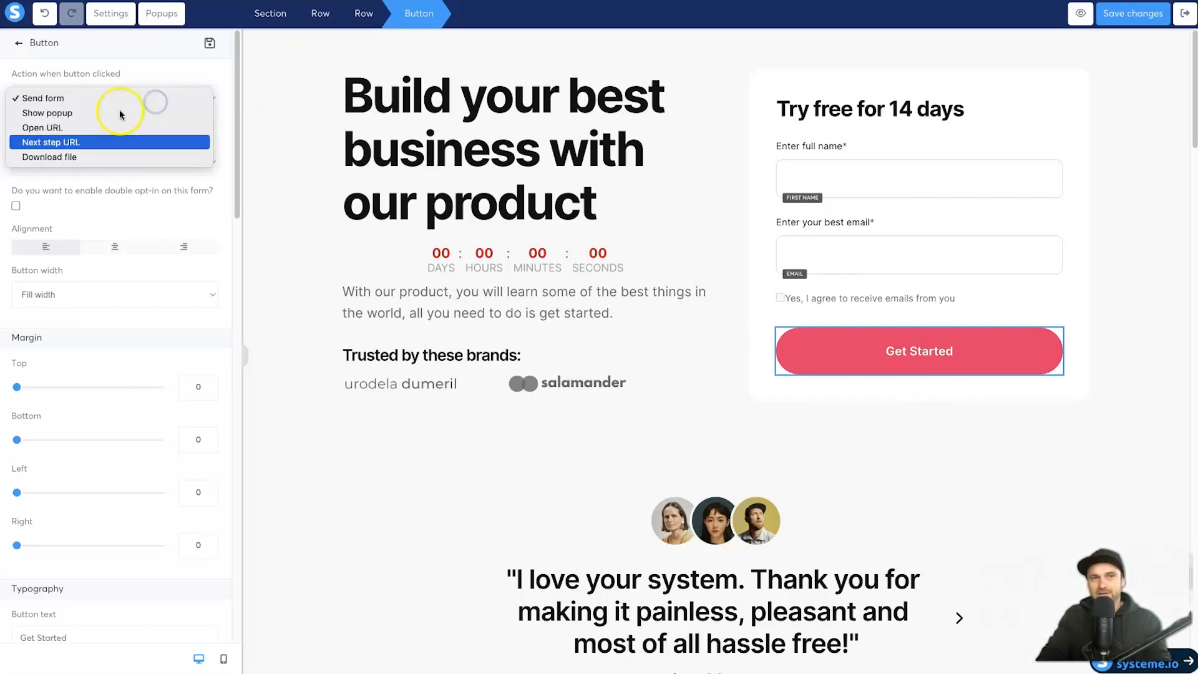
pyautogui.click(135, 81)
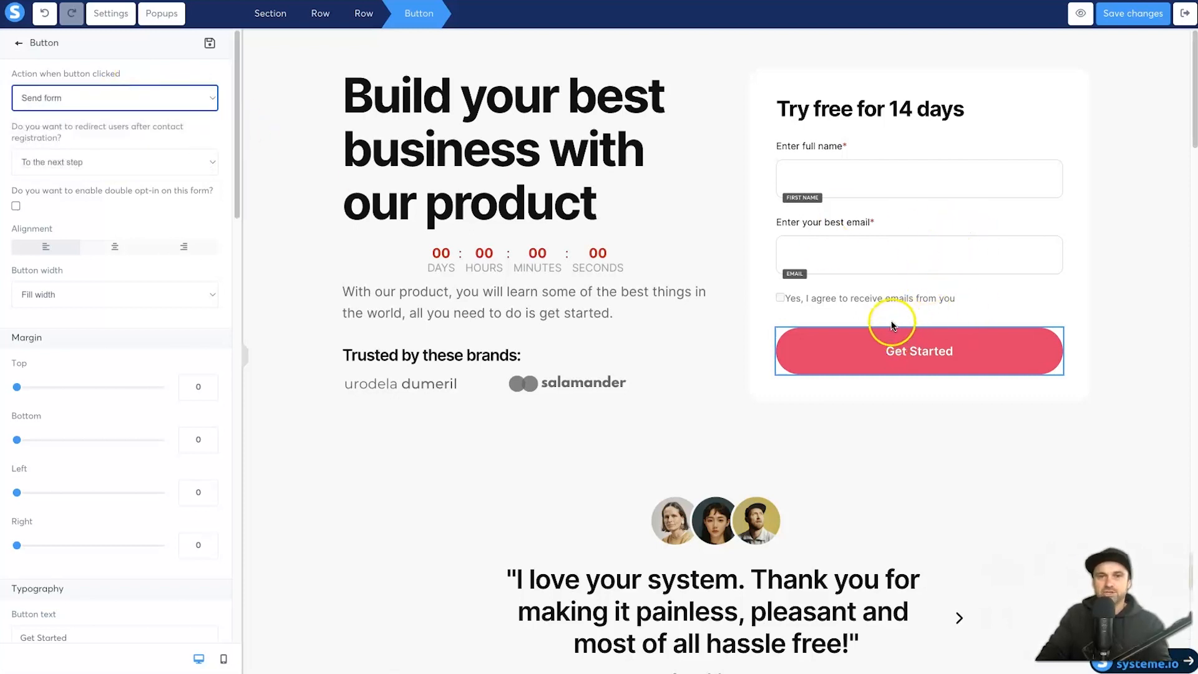
pyautogui.click(87, 163)
pyautogui.click(88, 159)
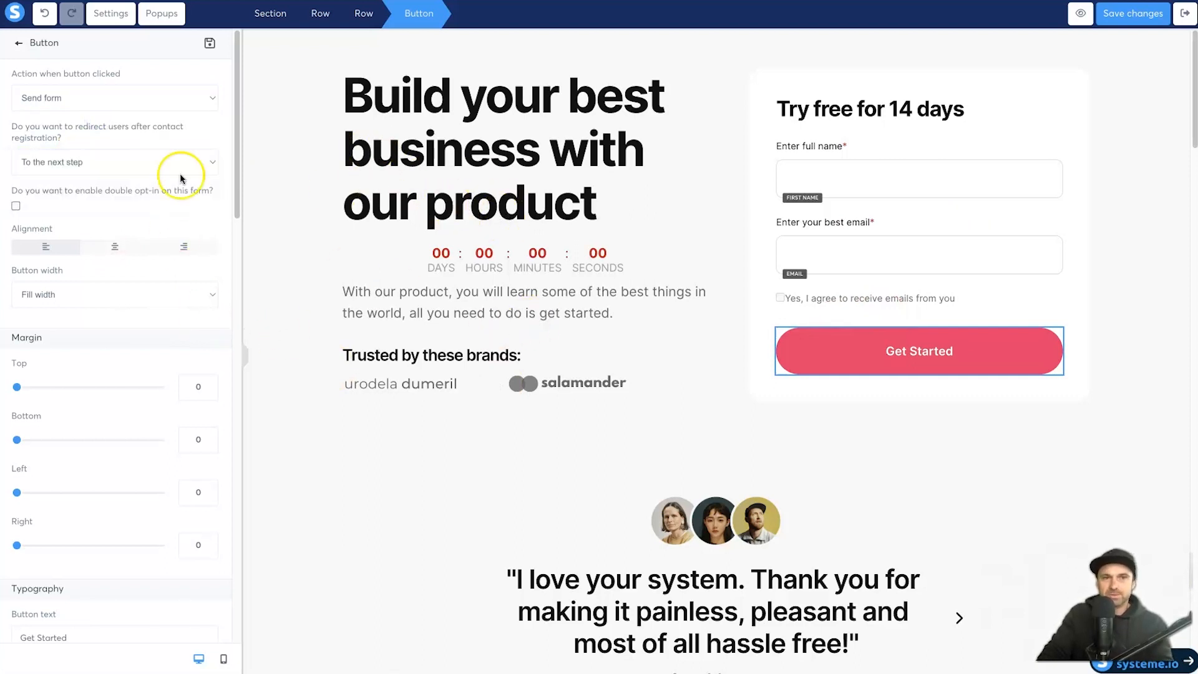
pyautogui.click(19, 43)
pyautogui.click(180, 41)
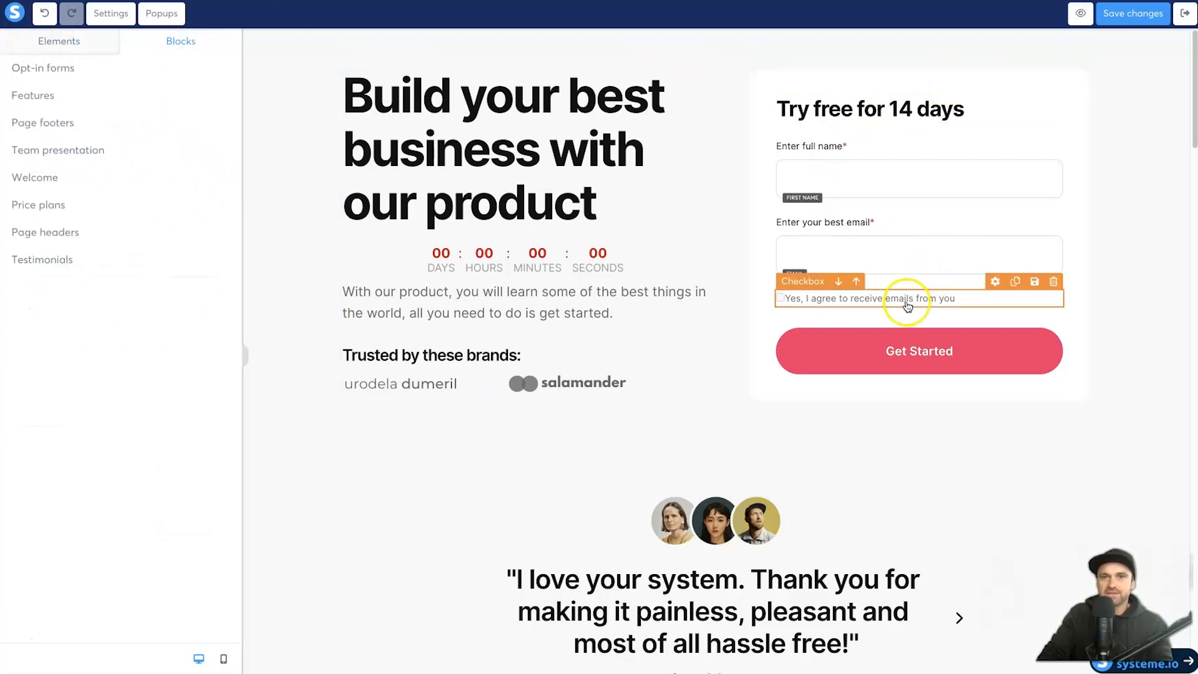
# Step: Browse the Opt-in forms blocks and save the squeeze page changes
pyautogui.click(124, 69)
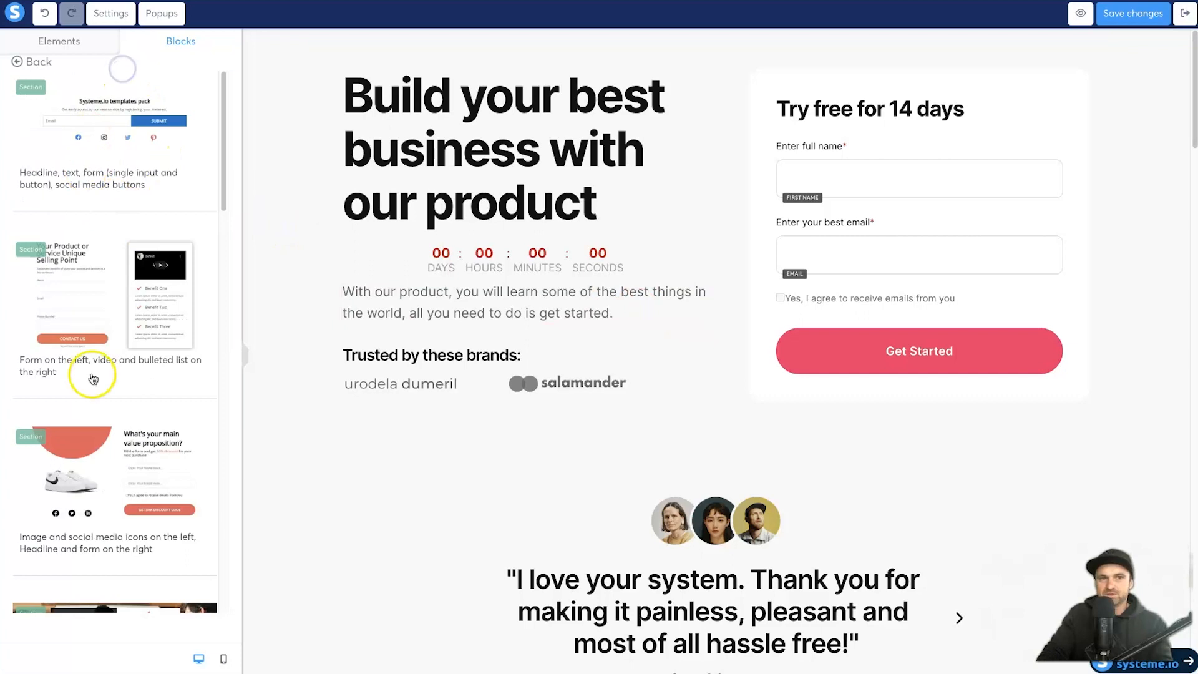
pyautogui.scroll(-5, 100, 437)
pyautogui.scroll(5, 110, 457)
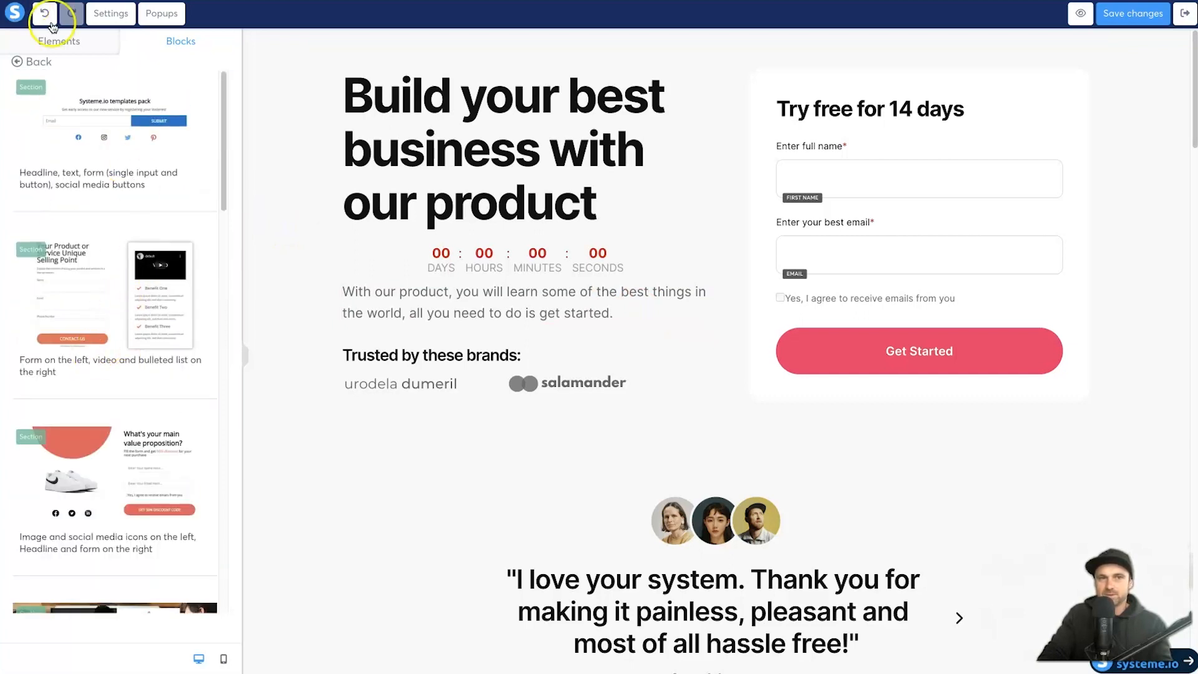
pyautogui.click(1159, 15)
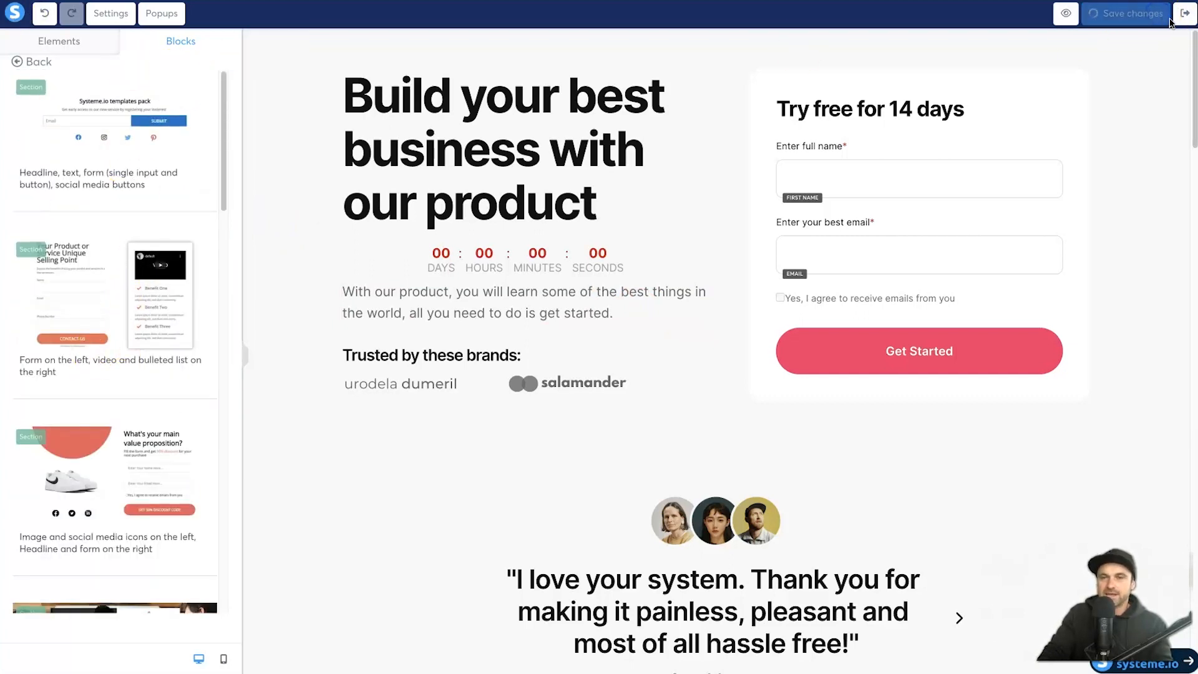
pyautogui.click(1182, 21)
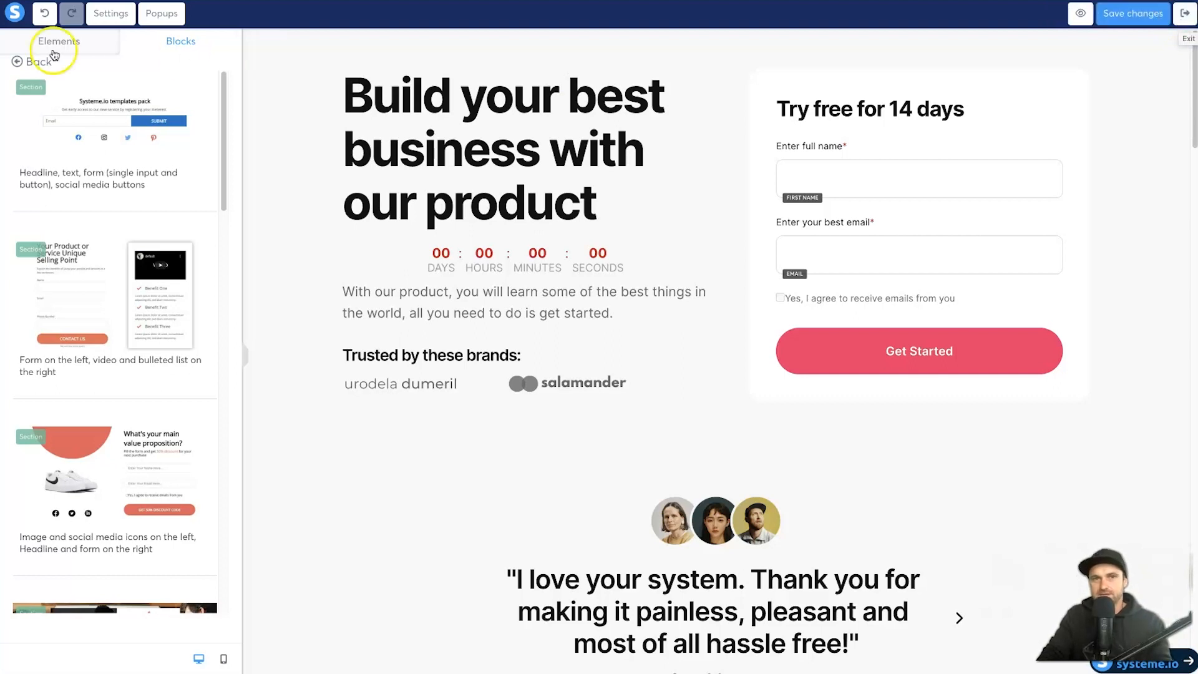
# Step: Set the page's SEO title to 'YouTube Landing Page Test' and add a description
pyautogui.click(104, 19)
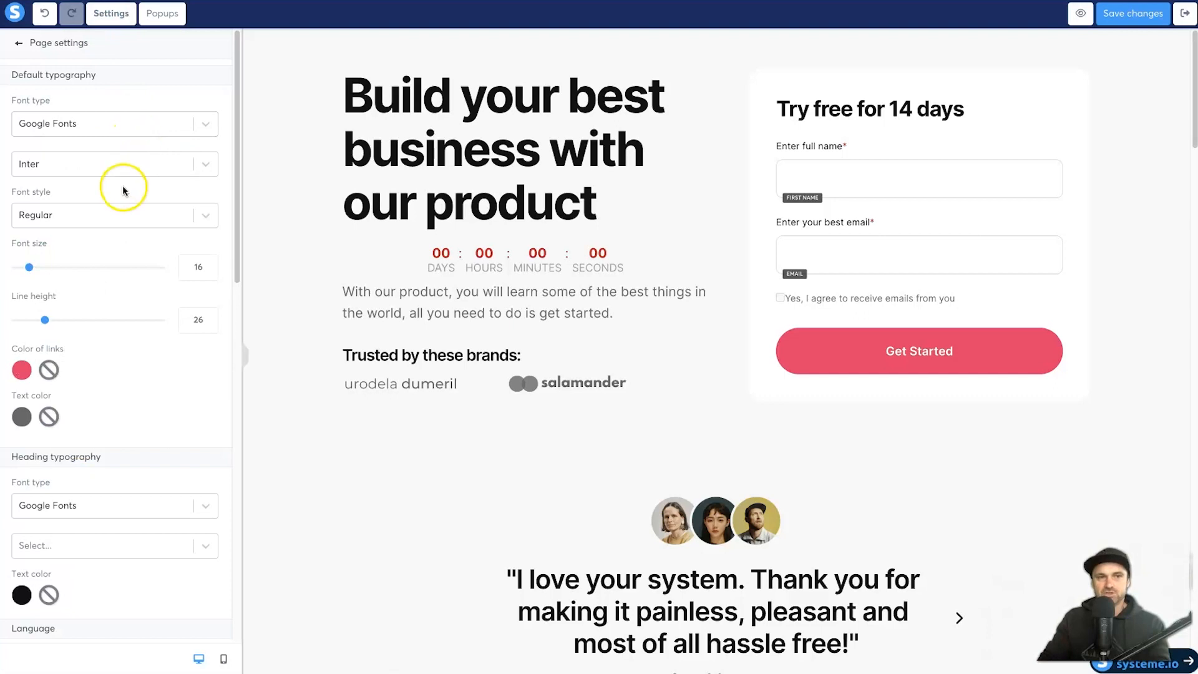
pyautogui.scroll(-10, 123, 184)
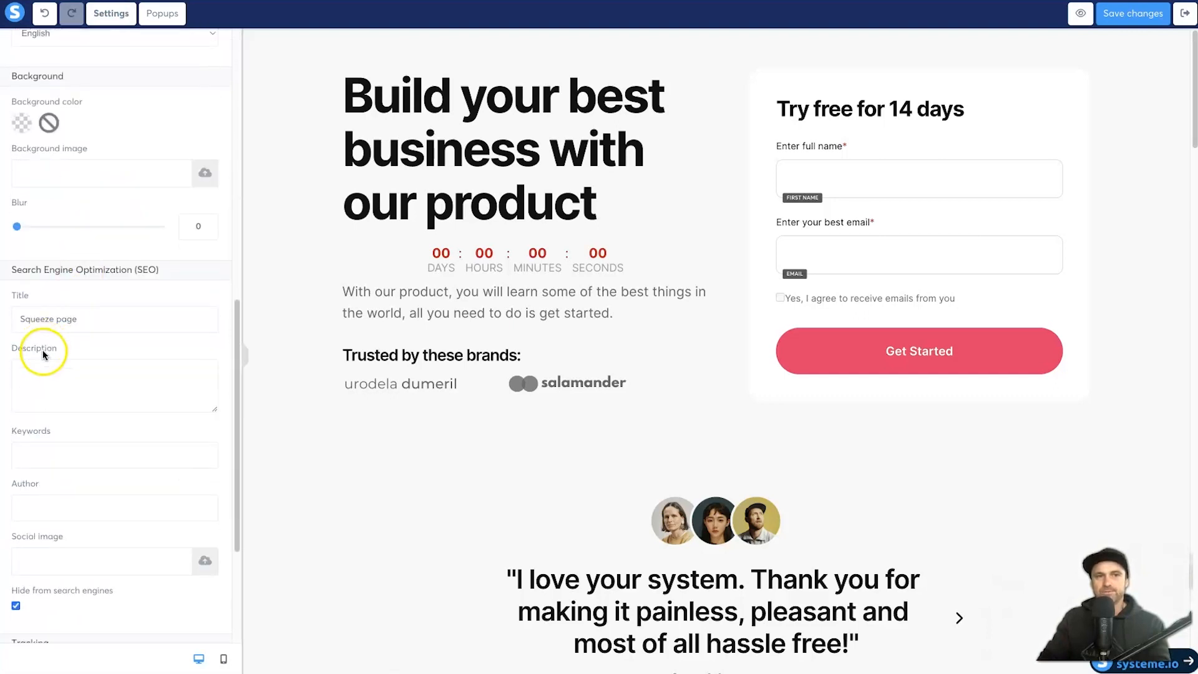
pyautogui.moveTo(10, 263); pyautogui.dragTo(175, 267)
pyautogui.click(153, 308)
pyautogui.write('YouTub')
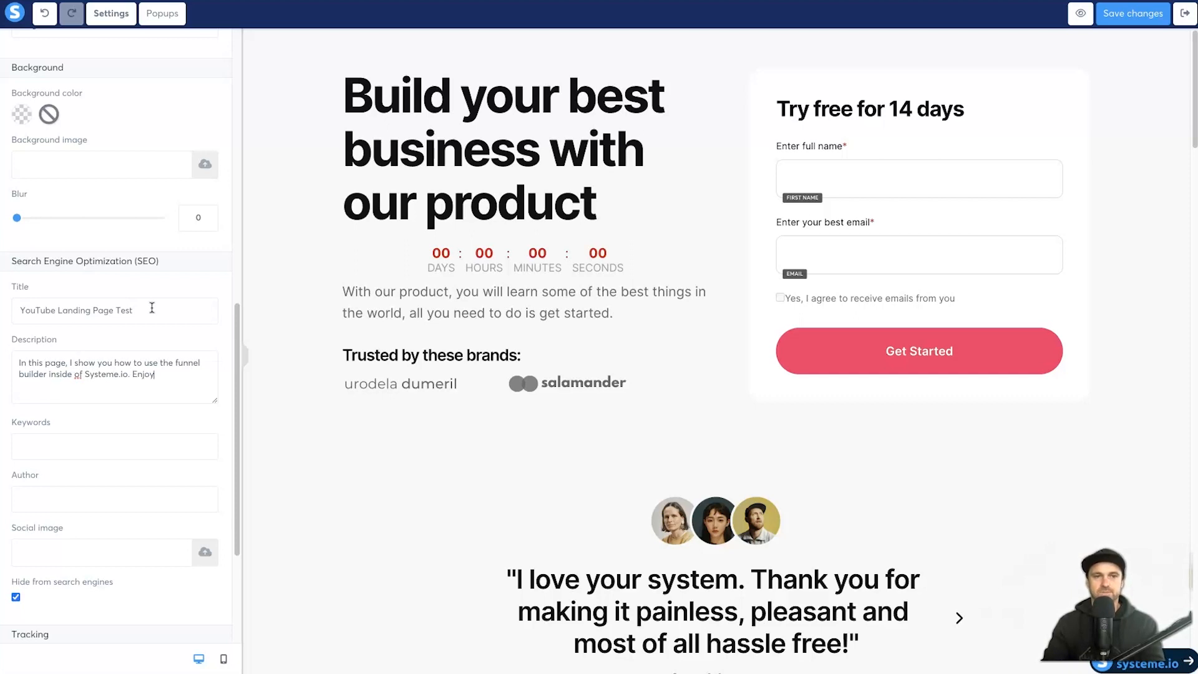
pyautogui.click(93, 455)
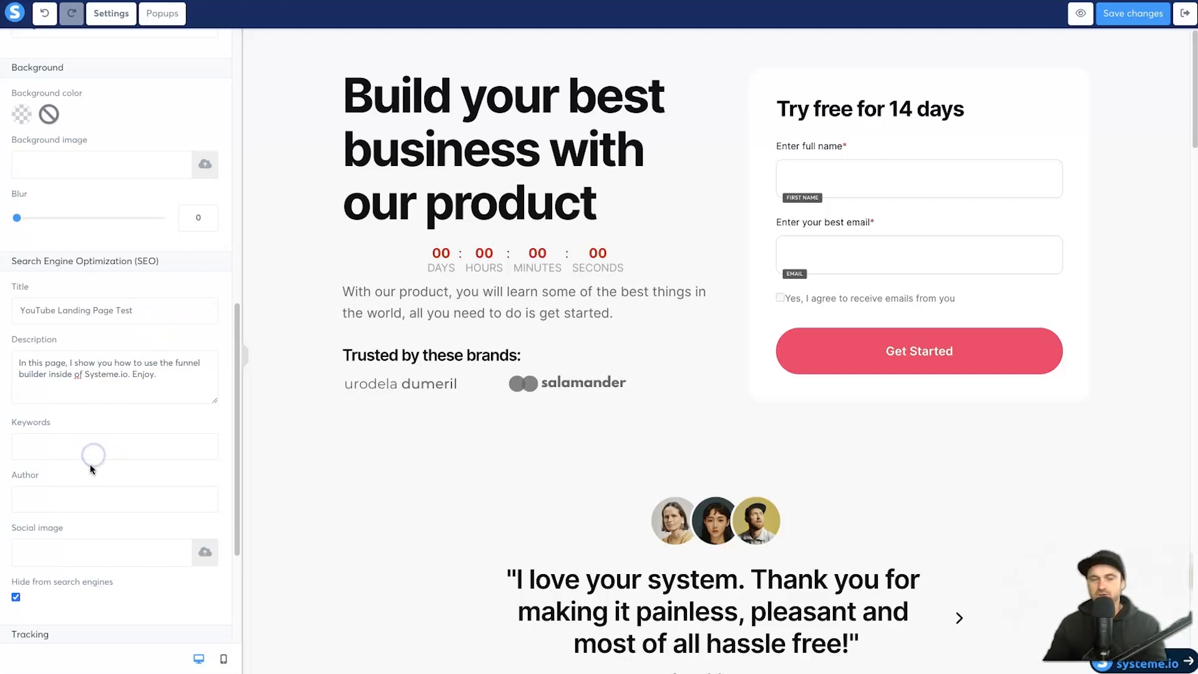
pyautogui.moveTo(91, 531); pyautogui.dragTo(11, 530)
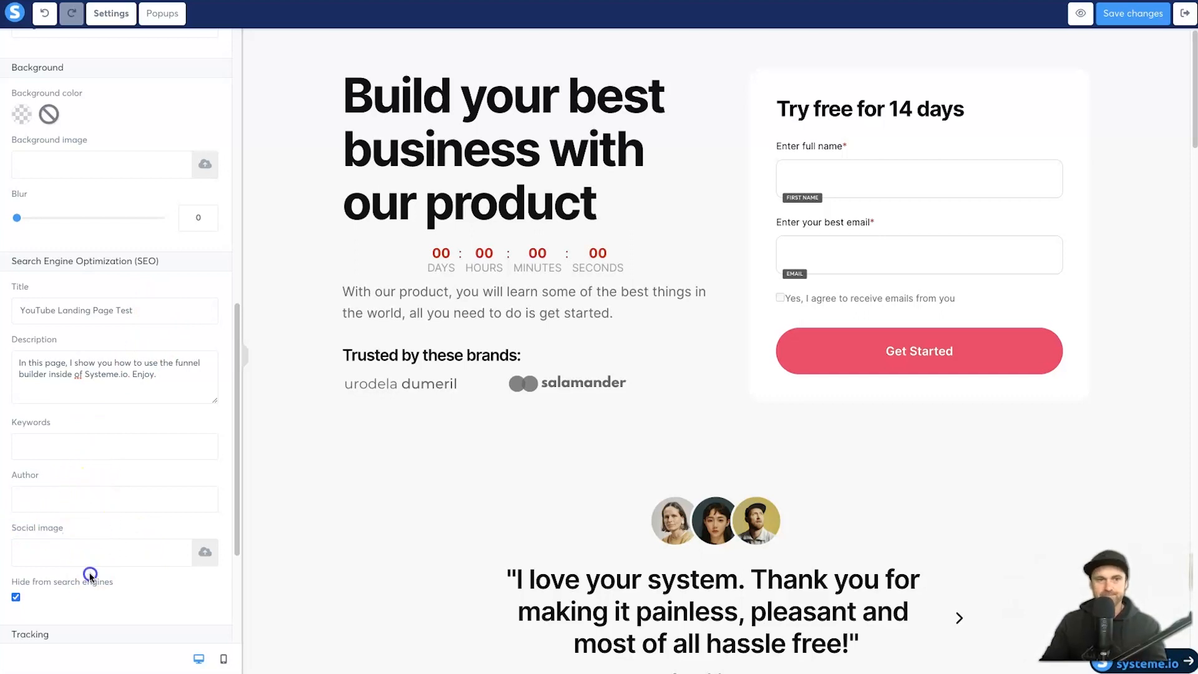
# Step: Turn off Hide from search engines, save the changes and exit the editor
pyautogui.click(16, 598)
pyautogui.moveTo(5, 596); pyautogui.dragTo(121, 582)
pyautogui.click(135, 588)
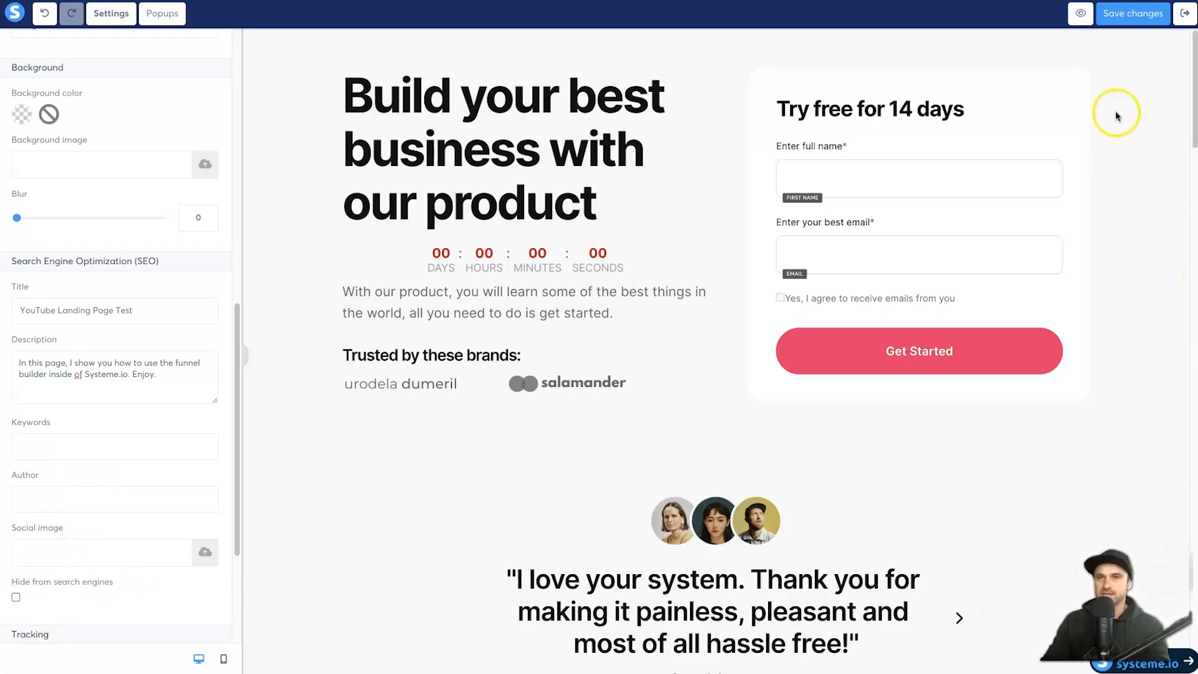
pyautogui.click(1133, 19)
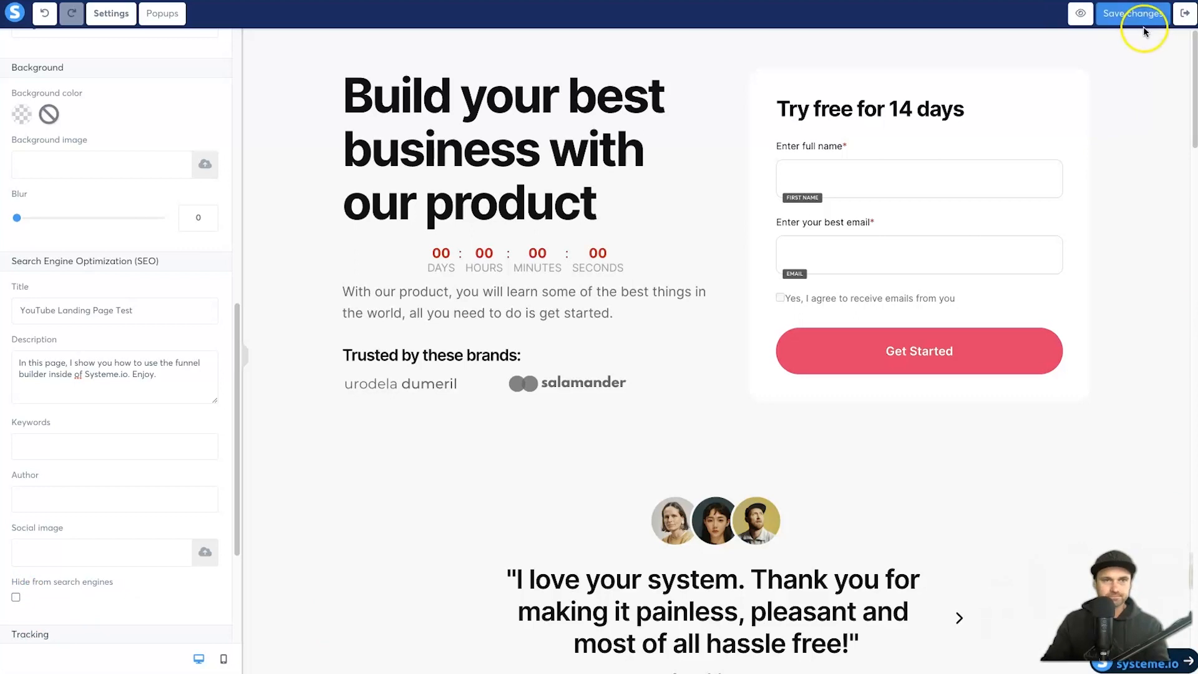
pyautogui.click(160, 8)
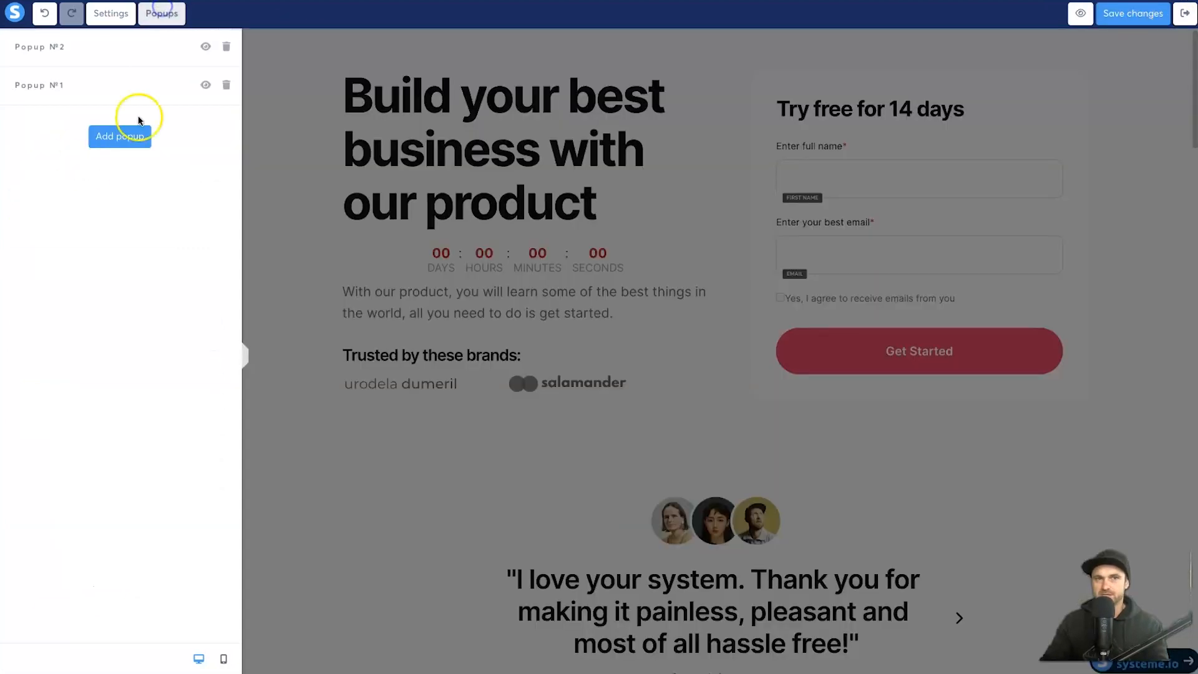
pyautogui.click(1189, 15)
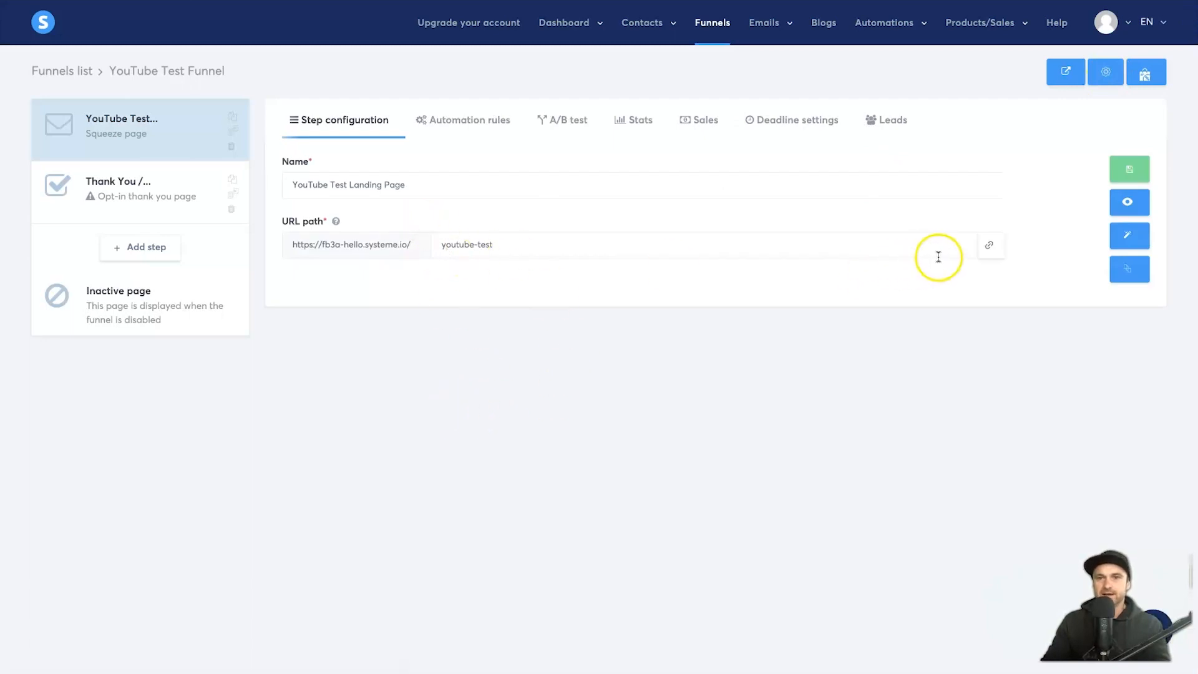
# Step: Open the copied landing page URL in an incognito window and check the running countdown
pyautogui.click(990, 247)
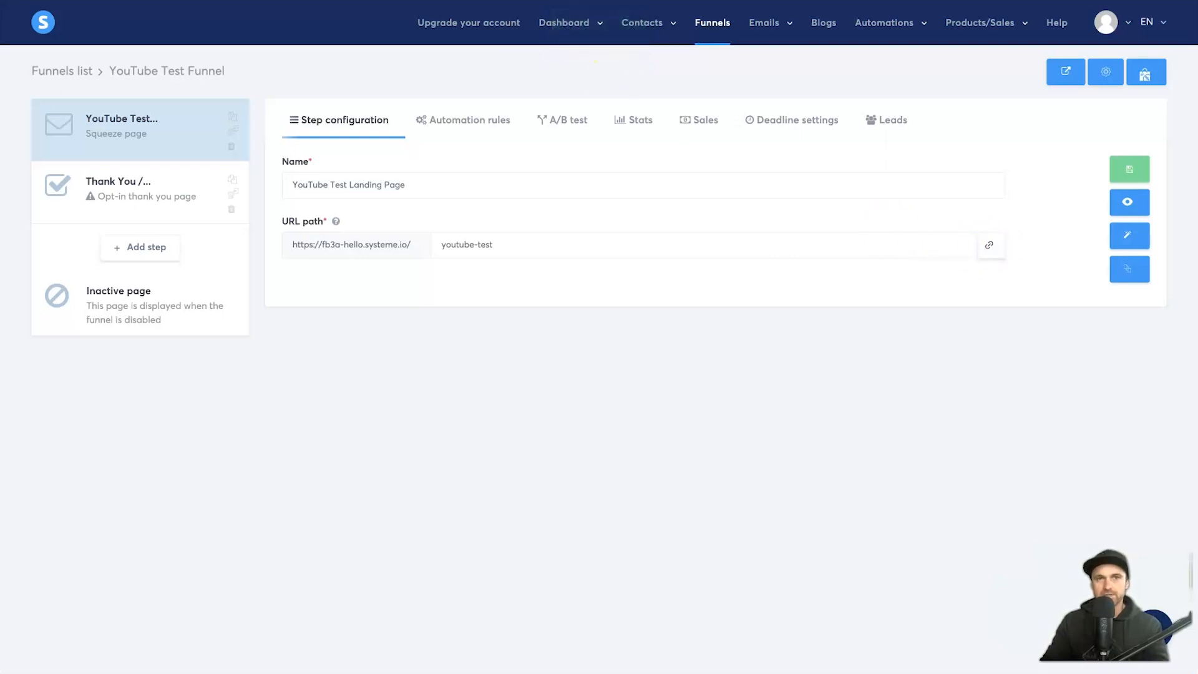
pyautogui.hotkey('ctrl', 'shift', 'n')
pyautogui.hotkey('ctrl', 'v')
pyautogui.press('Return')
pyautogui.scroll(-10, 388, 142)
pyautogui.scroll(10, 382, 201)
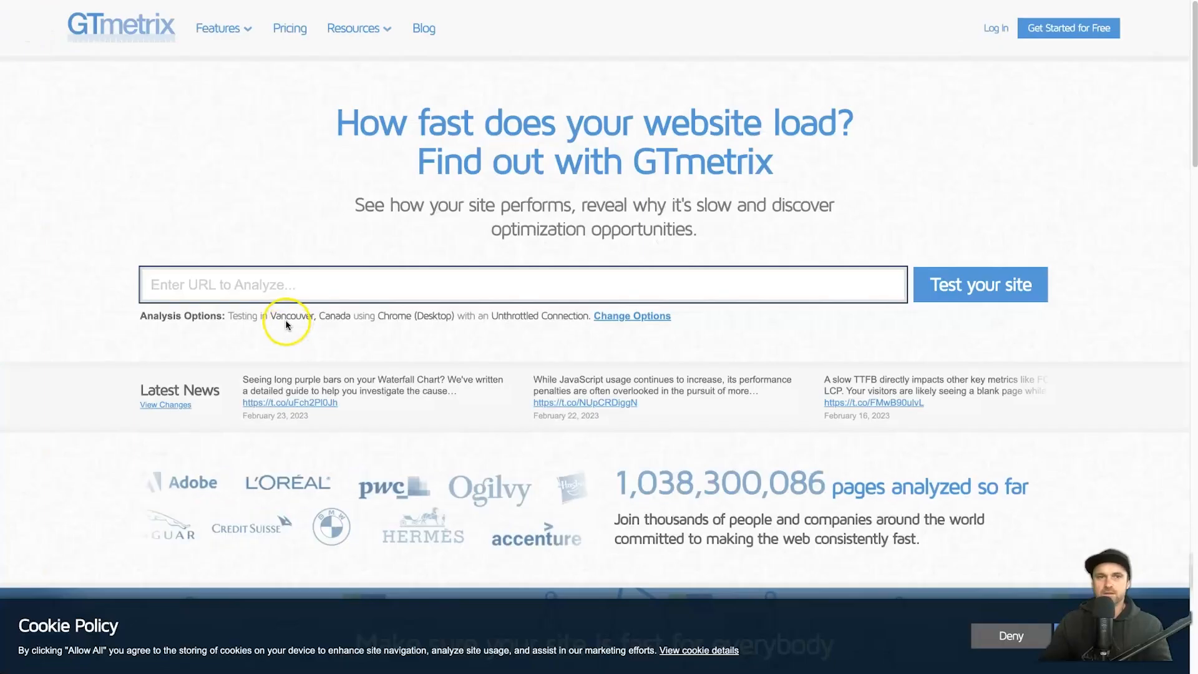
pyautogui.click(275, 283)
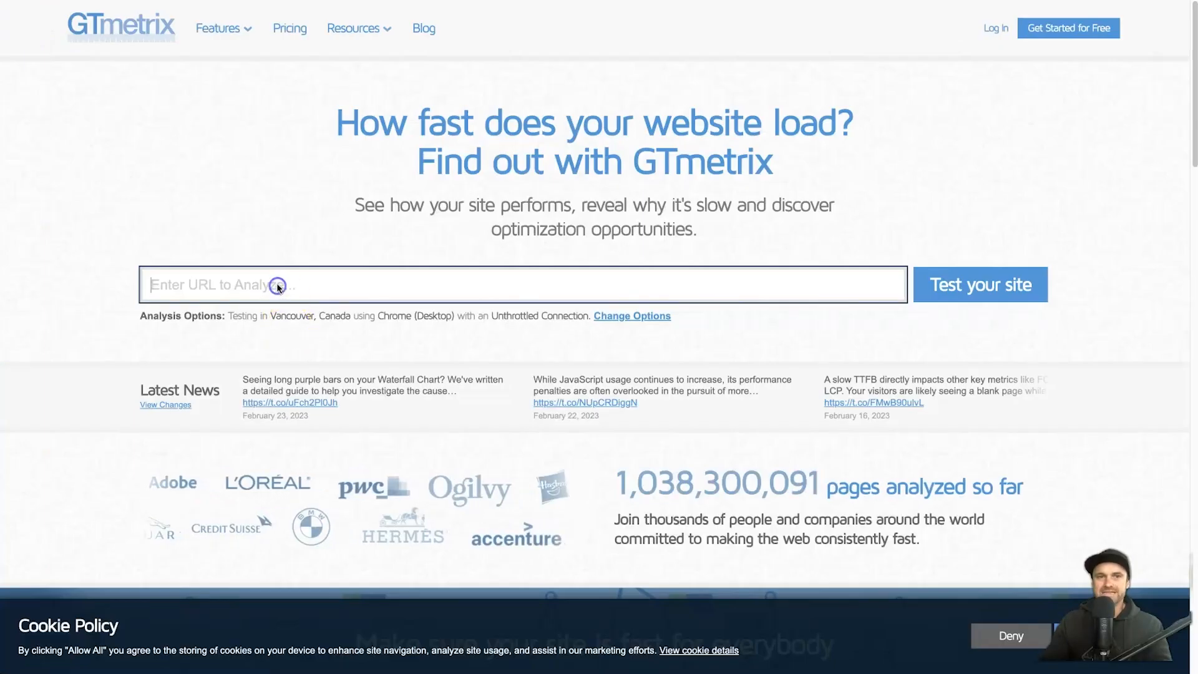
pyautogui.hotkey('ctrl', 'v')
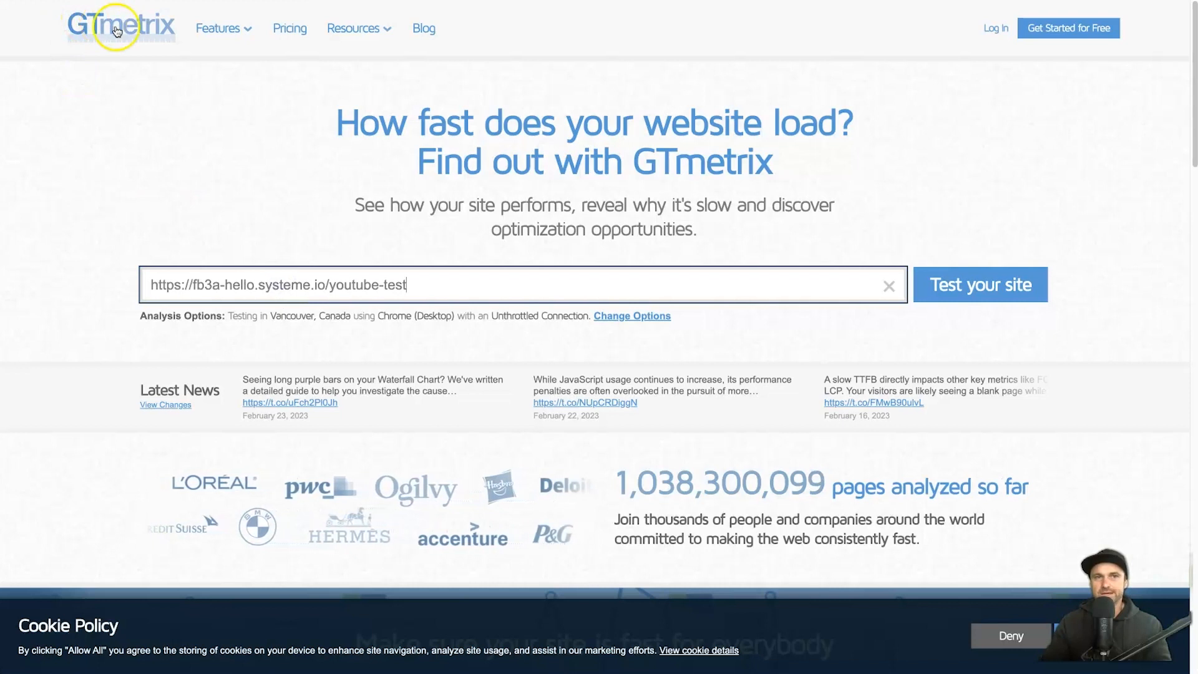
pyautogui.click(977, 286)
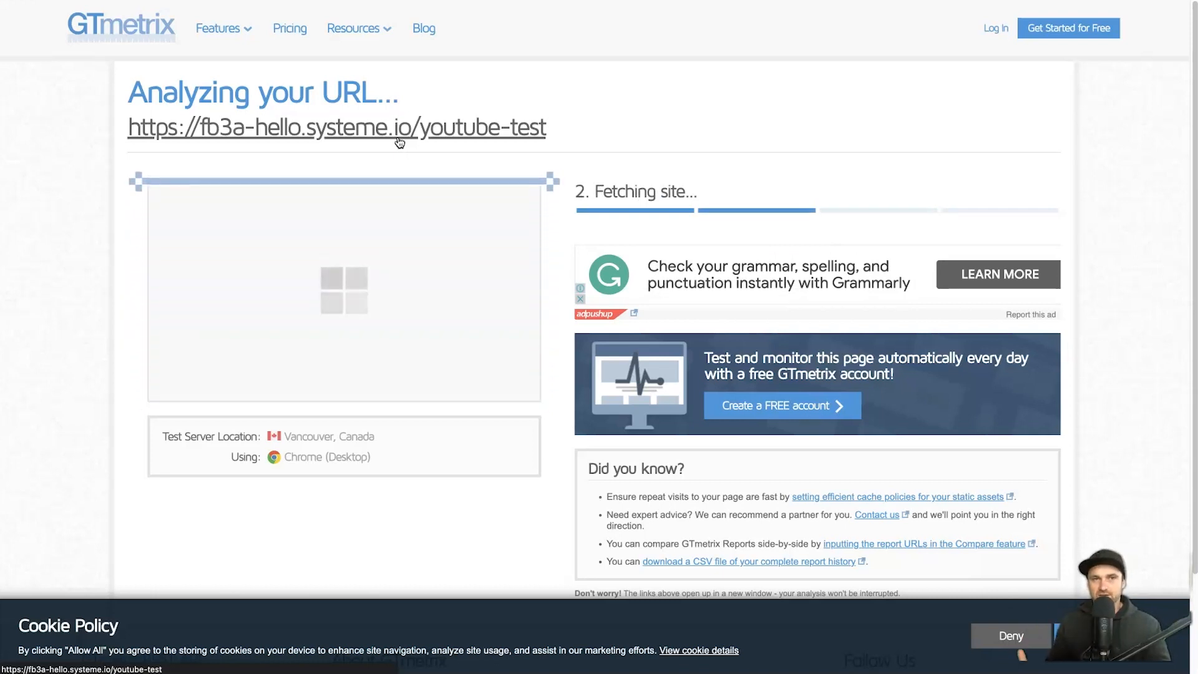
pyautogui.click(604, 107)
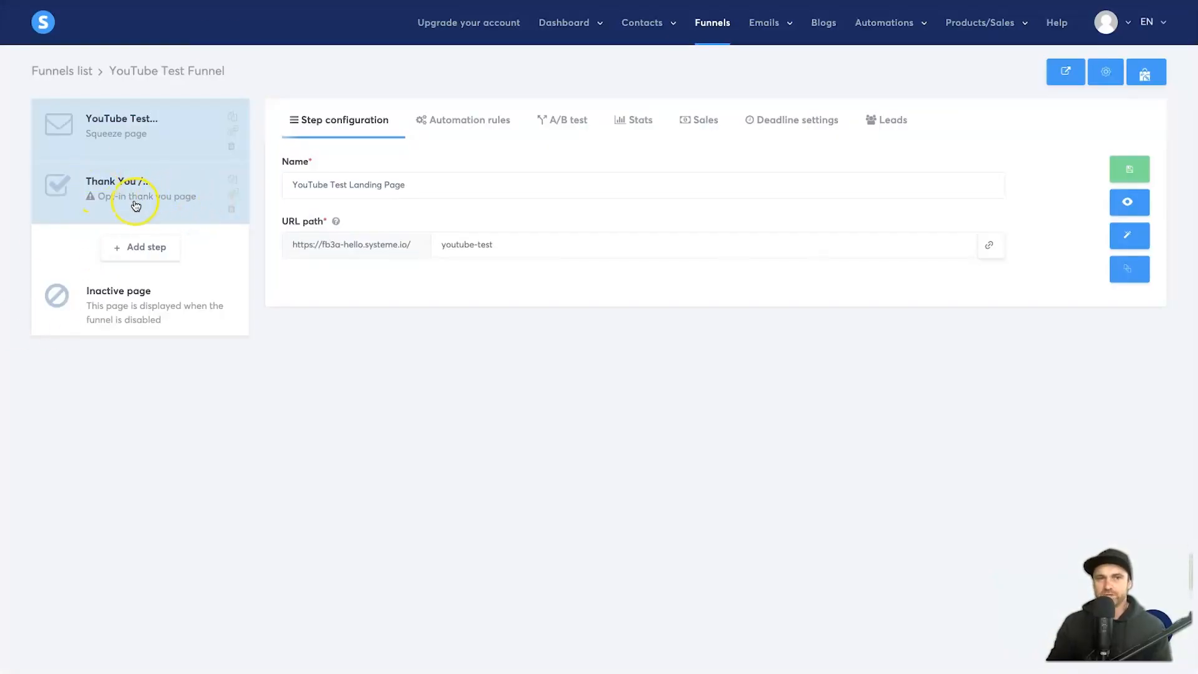
# Step: Give the funnel's Thank You / Download Page step the 'Thanks for Signing Up!' video template
pyautogui.click(136, 205)
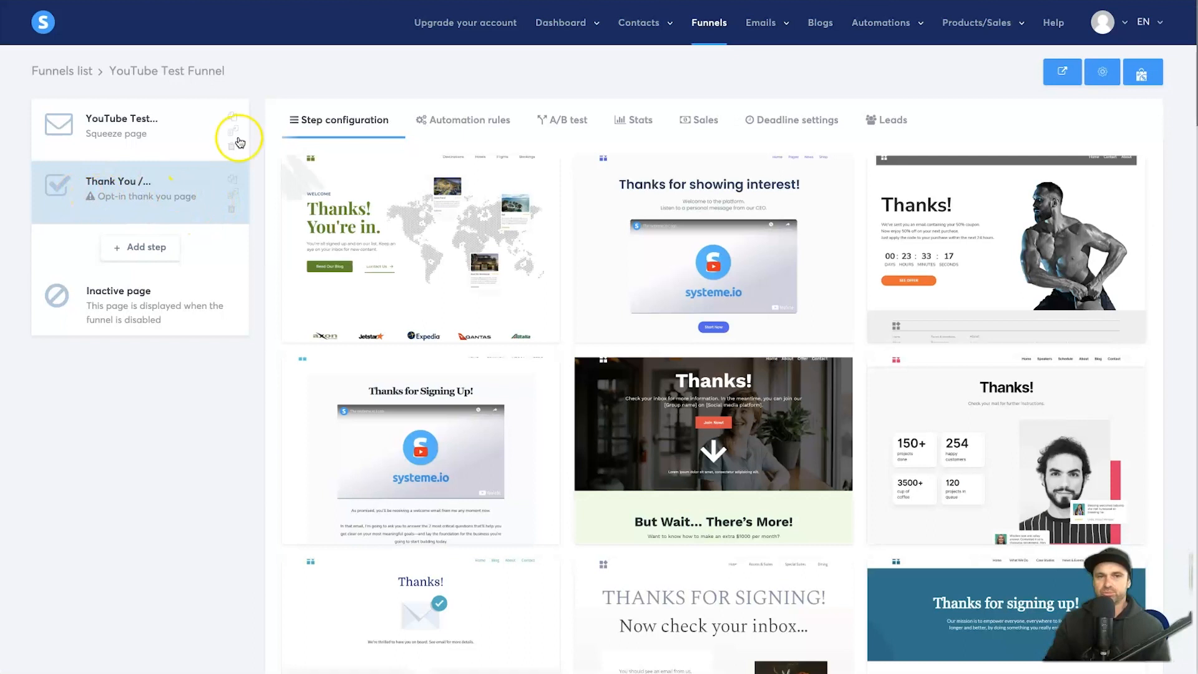
pyautogui.moveTo(787, 672)
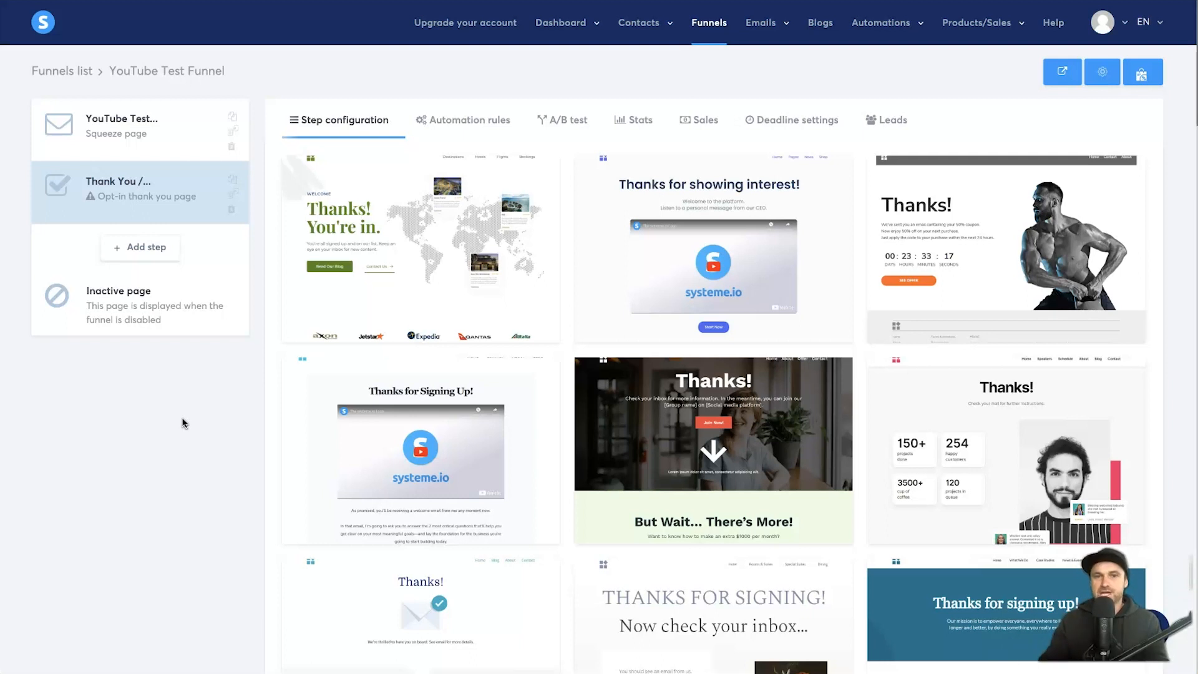
pyautogui.scroll(-5, 223, 417)
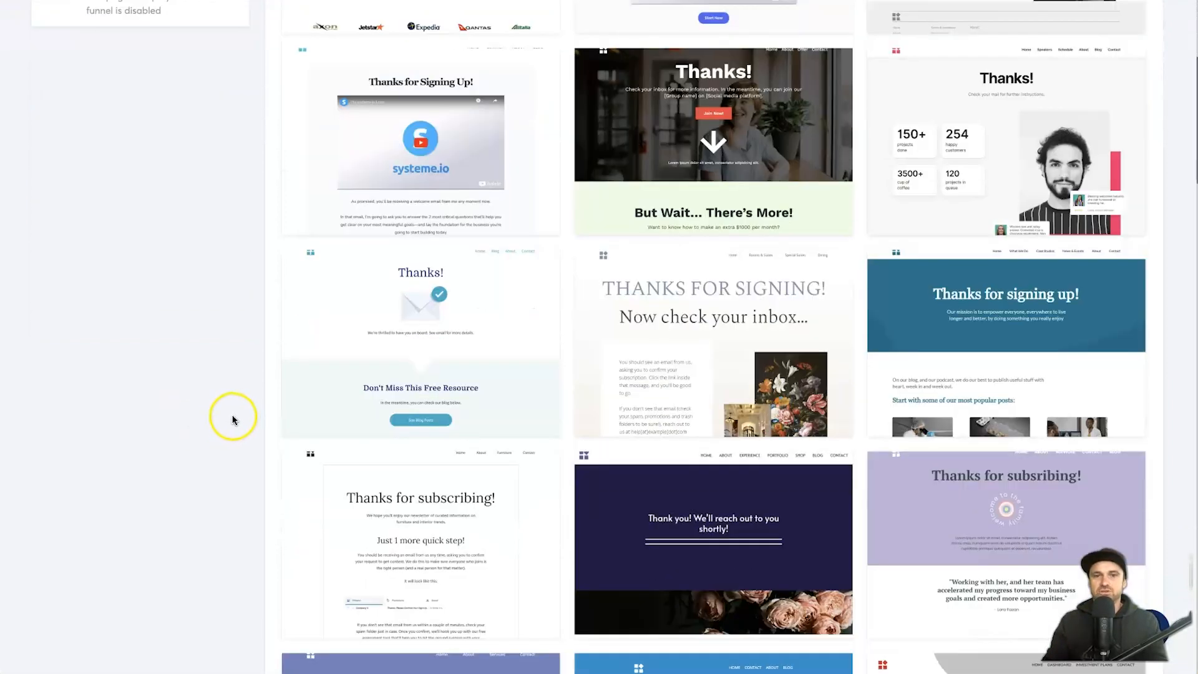
pyautogui.scroll(4, 235, 418)
pyautogui.moveTo(374, 377)
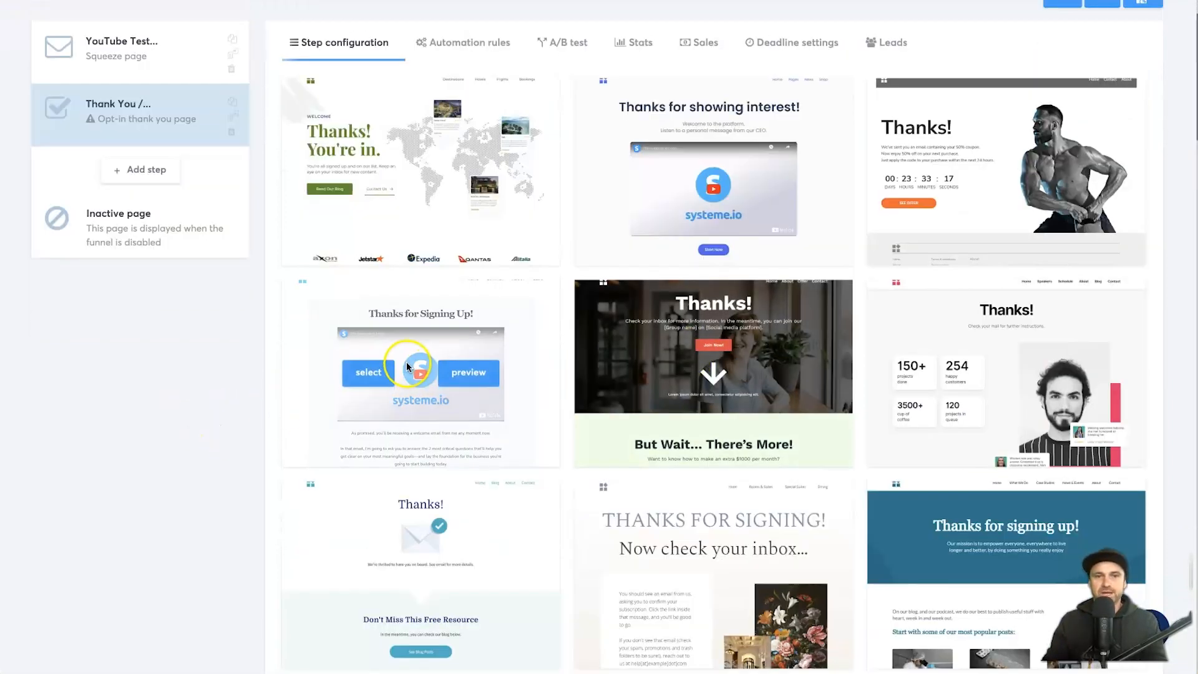
pyautogui.click(371, 375)
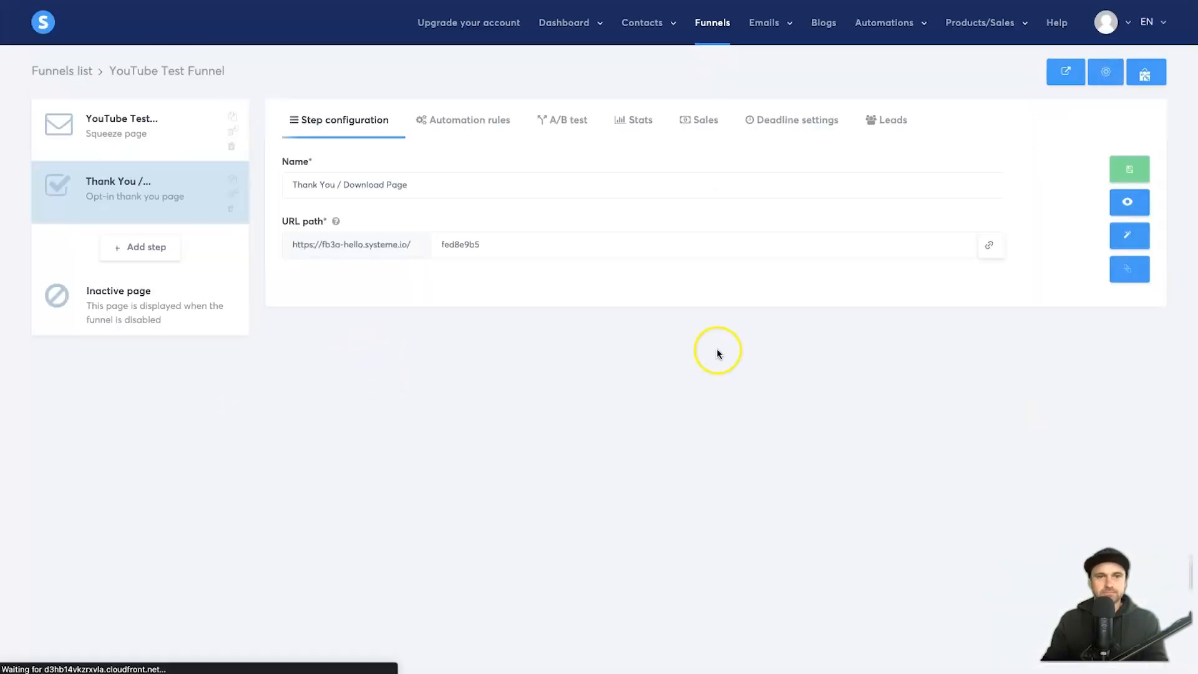
# Step: Set the step's URL path to youtube-test-bridge, name it 'YouTube Test Bridge', and save
pyautogui.doubleClick(651, 249)
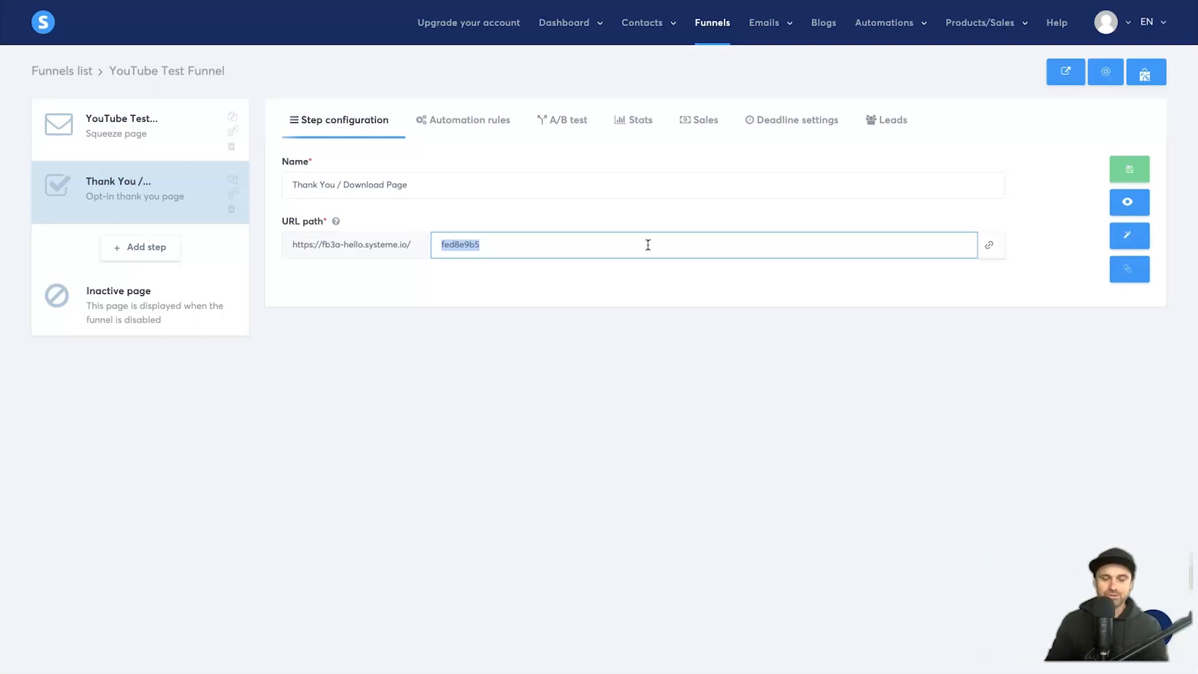
pyautogui.write('youtube-test-bridge')
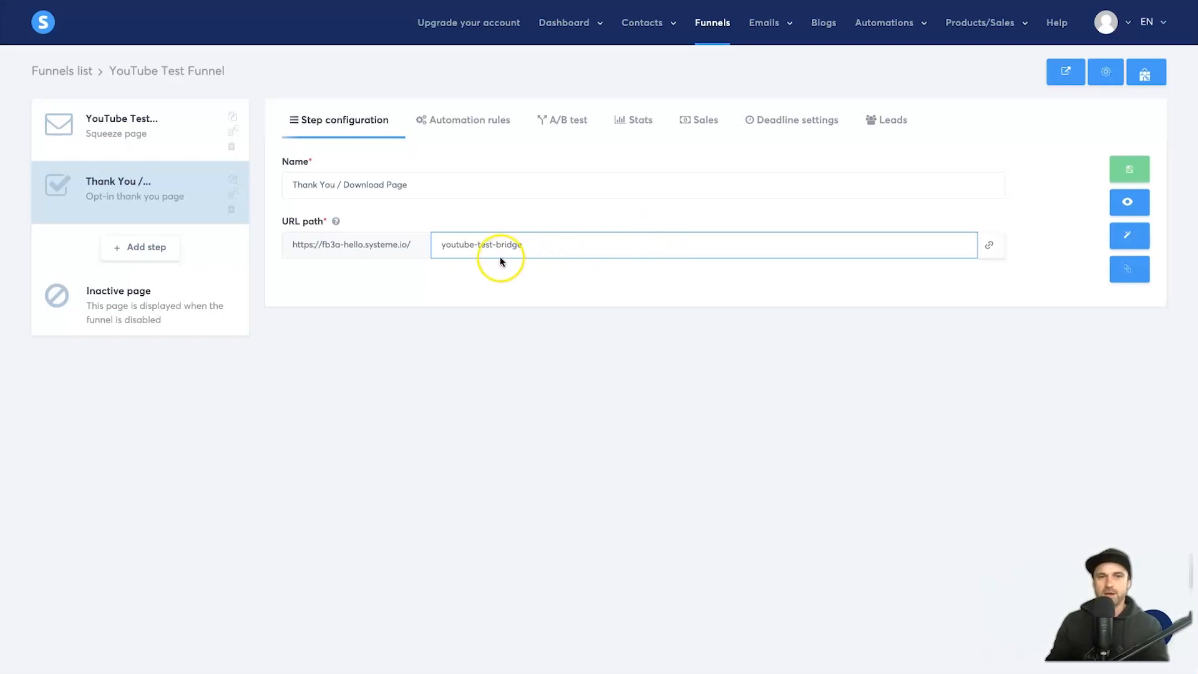
pyautogui.click(1027, 266)
pyautogui.tripleClick(455, 191)
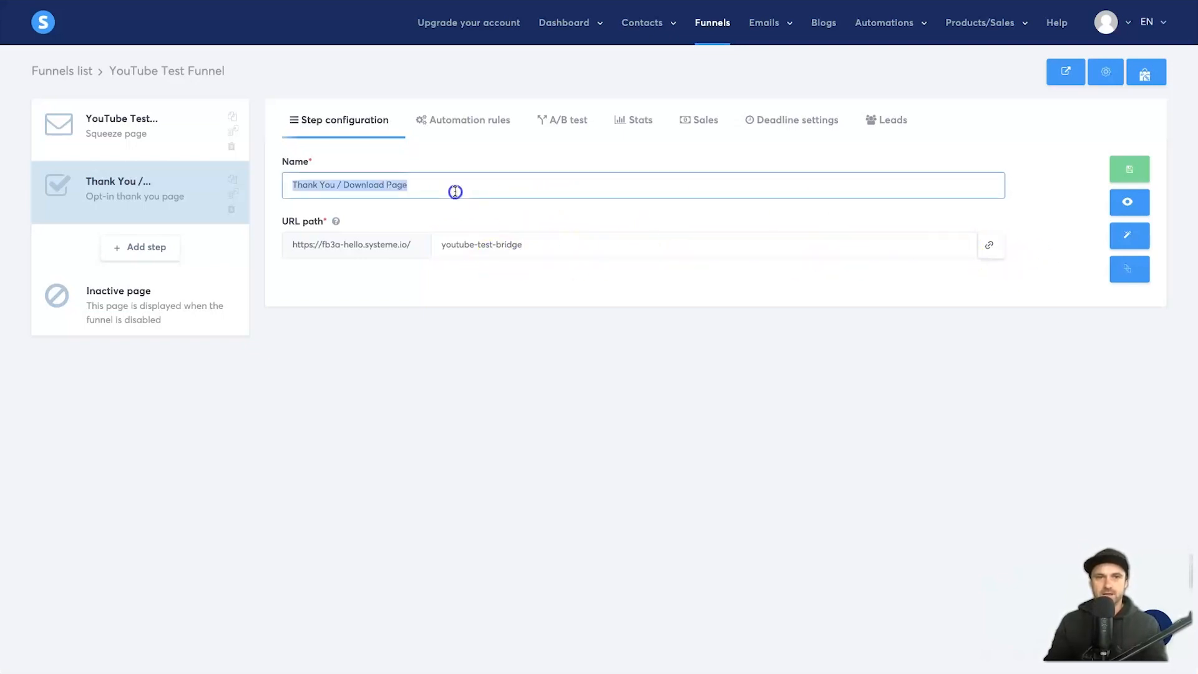
pyautogui.write('YouTube Test Bridge')
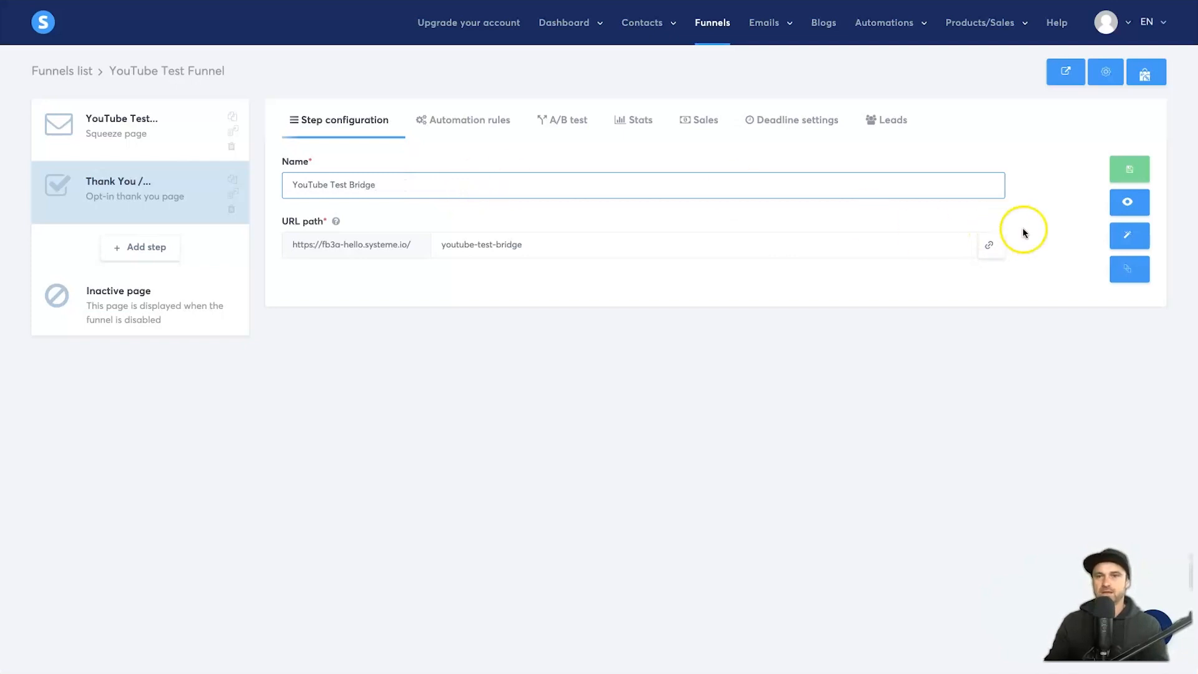
pyautogui.click(1126, 169)
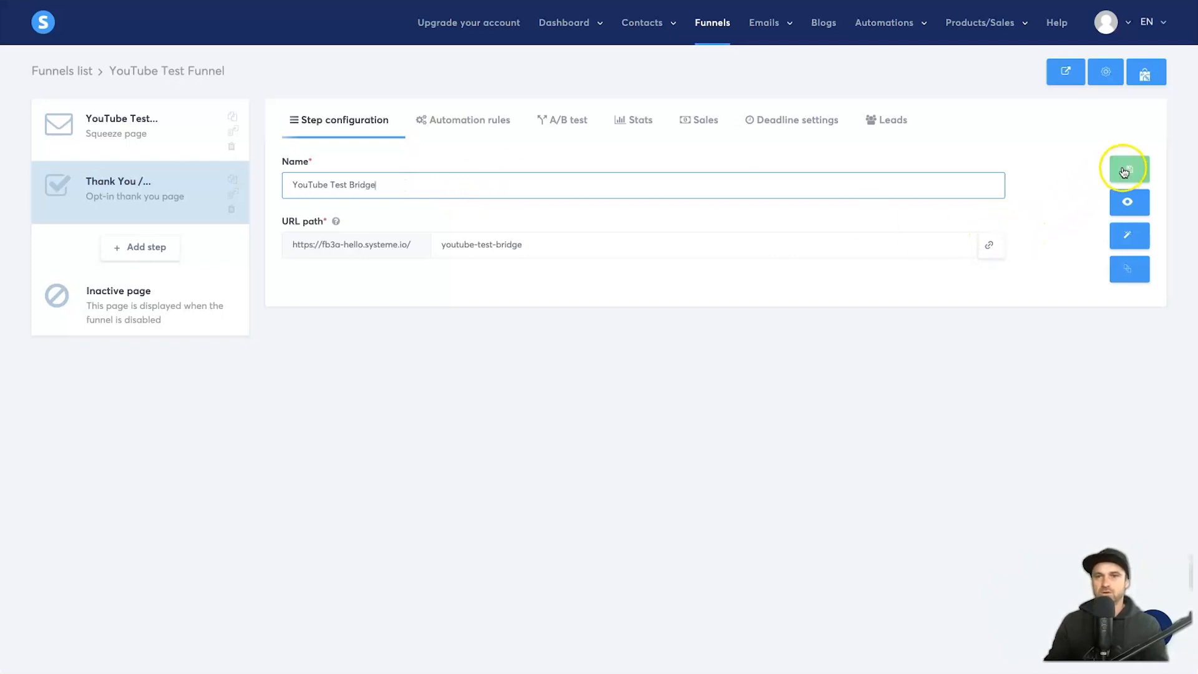
pyautogui.click(1129, 238)
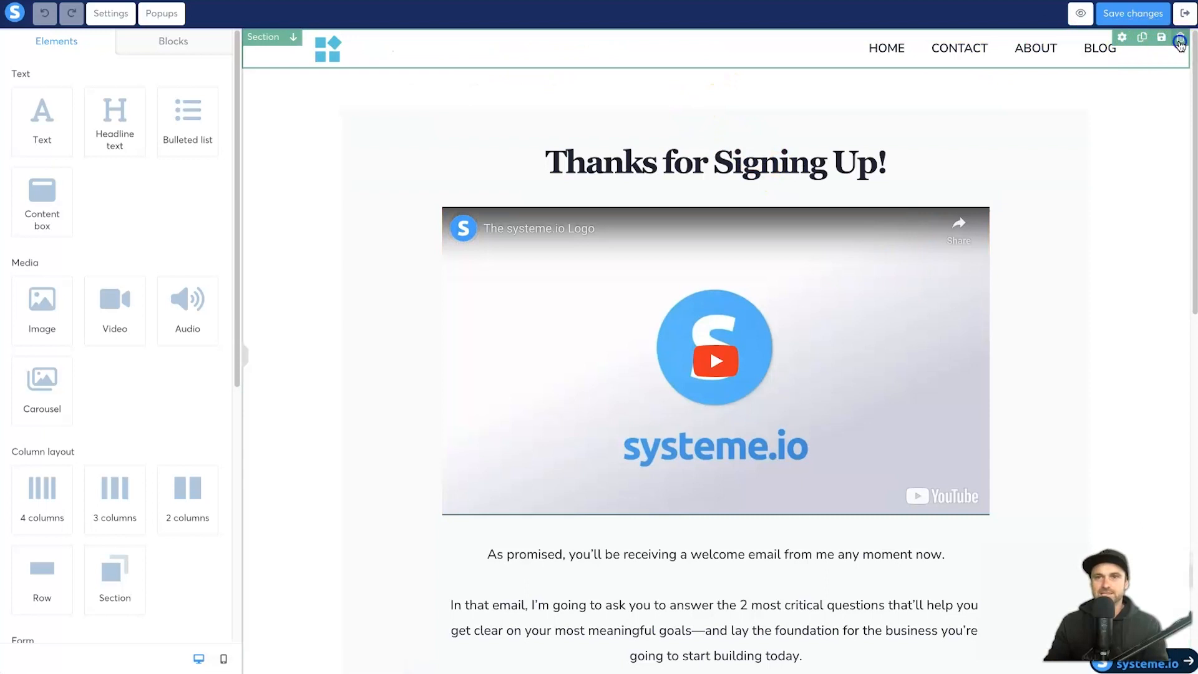
# Step: Delete the bridge page's top navigation header, leaving the headline and video unchanged
pyautogui.click(1180, 37)
pyautogui.click(715, 40)
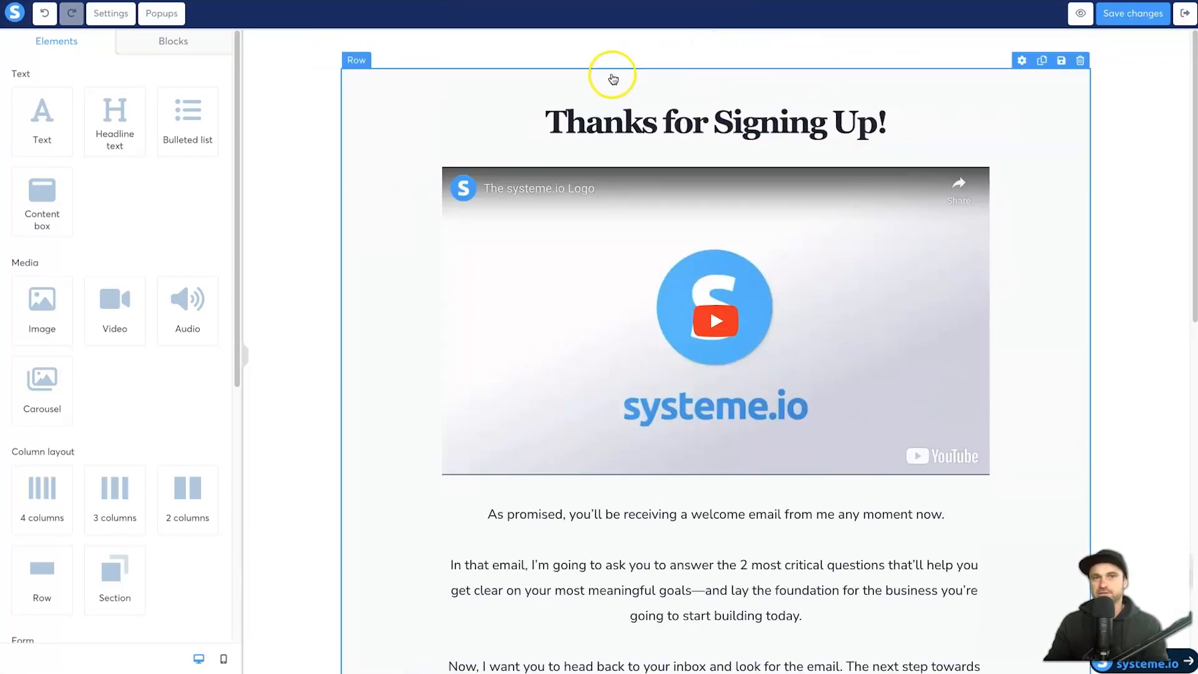
pyautogui.click(546, 121)
pyautogui.click(753, 310)
pyautogui.scroll(-2, 770, 319)
pyautogui.scroll(2, 830, 188)
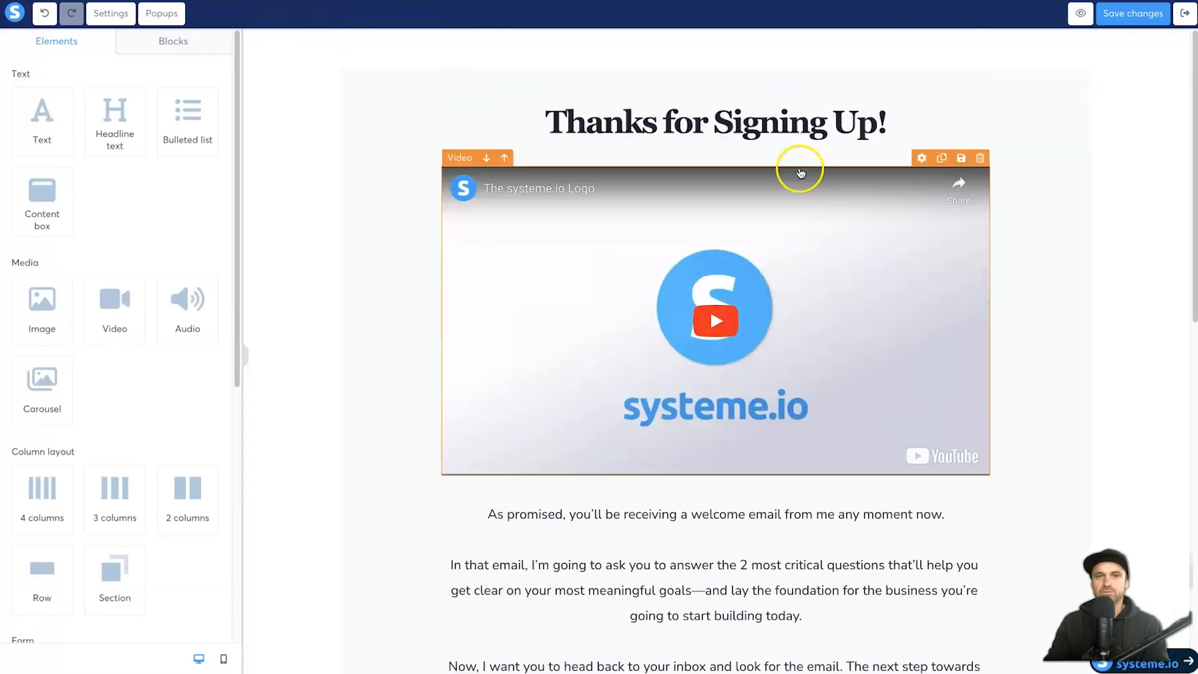
pyautogui.click(826, 299)
pyautogui.click(187, 96)
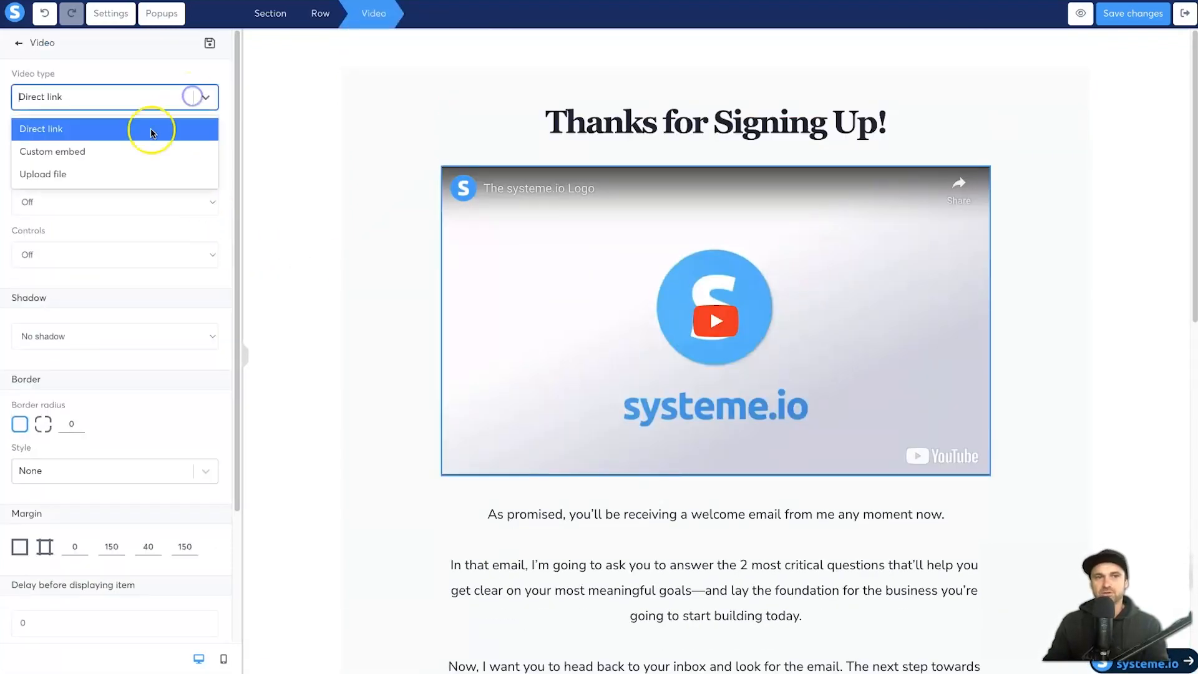
pyautogui.click(321, 224)
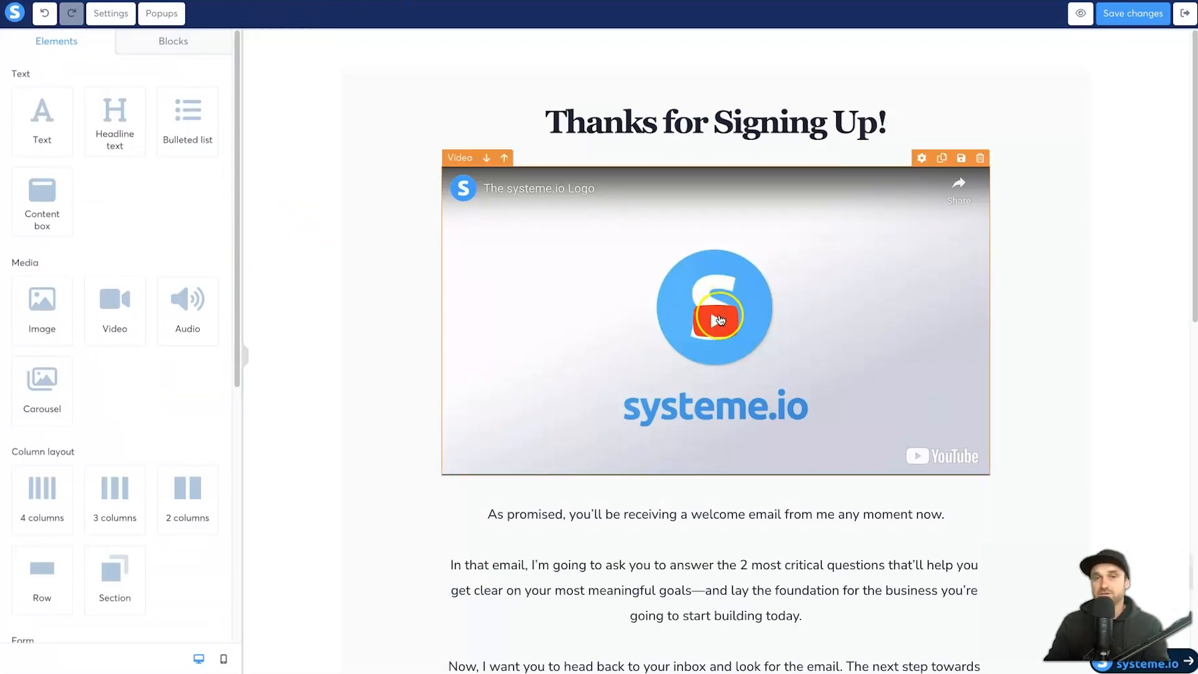
# Step: Delete the blue blog links section and the bottom footer section
pyautogui.scroll(-3, 660, 349)
pyautogui.scroll(-15, 660, 348)
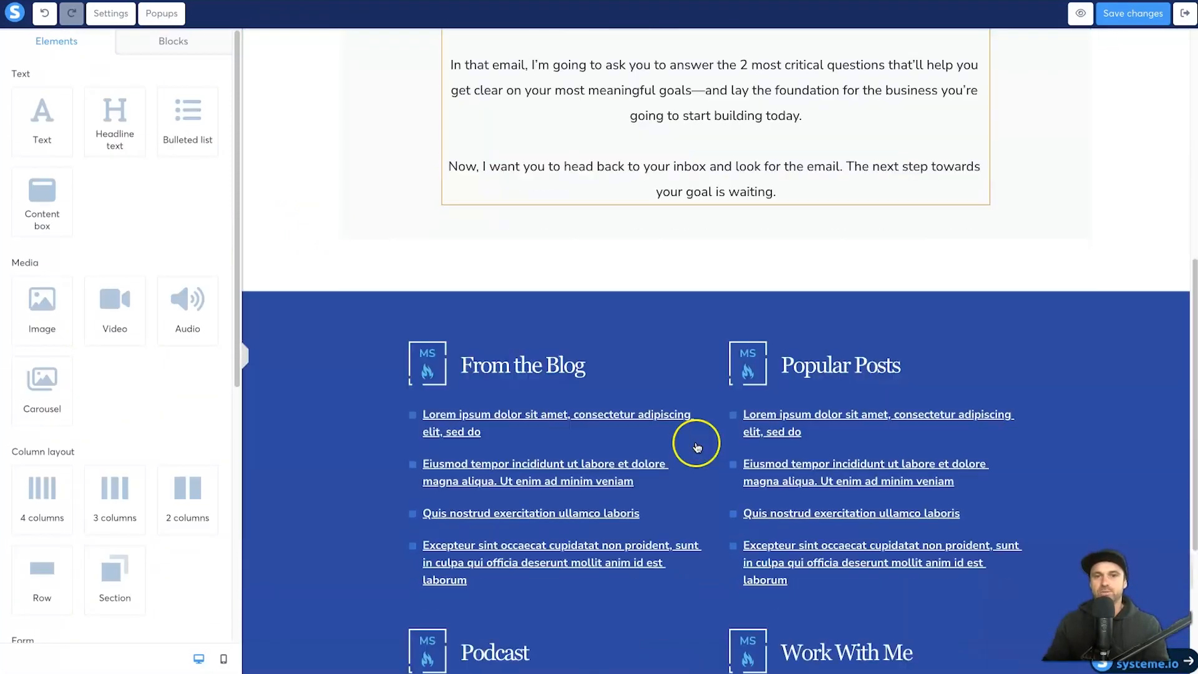
pyautogui.scroll(8, 855, 428)
pyautogui.scroll(-5, 1011, 420)
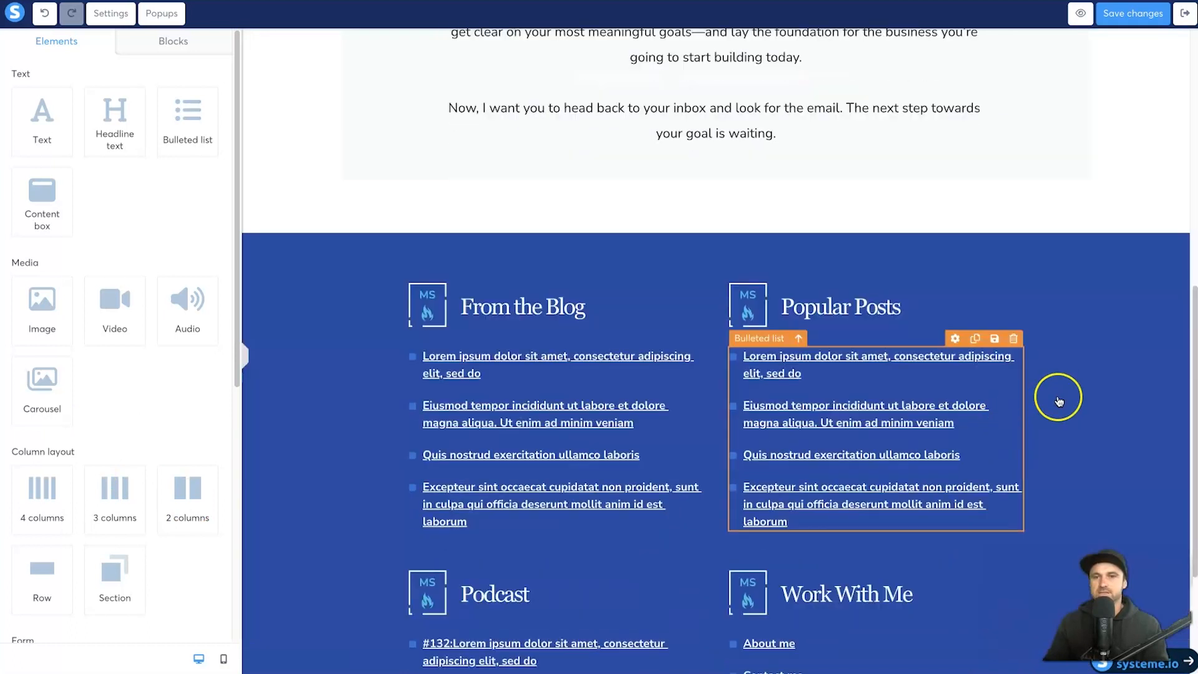
pyautogui.click(1181, 231)
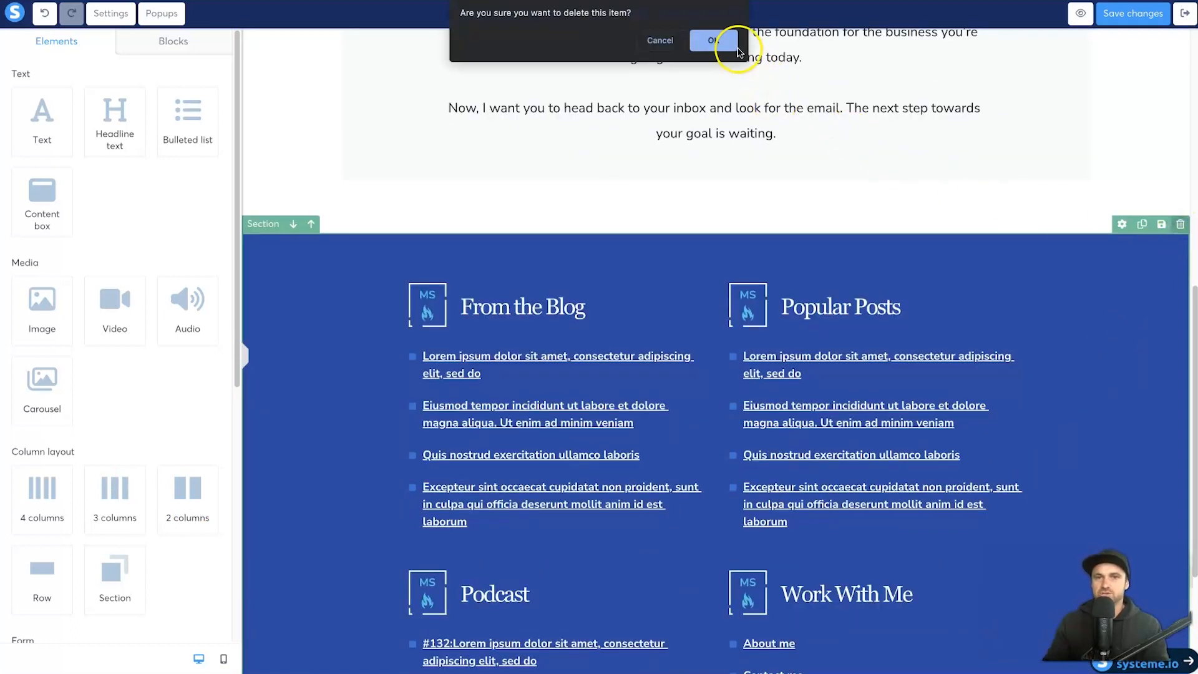
pyautogui.click(710, 40)
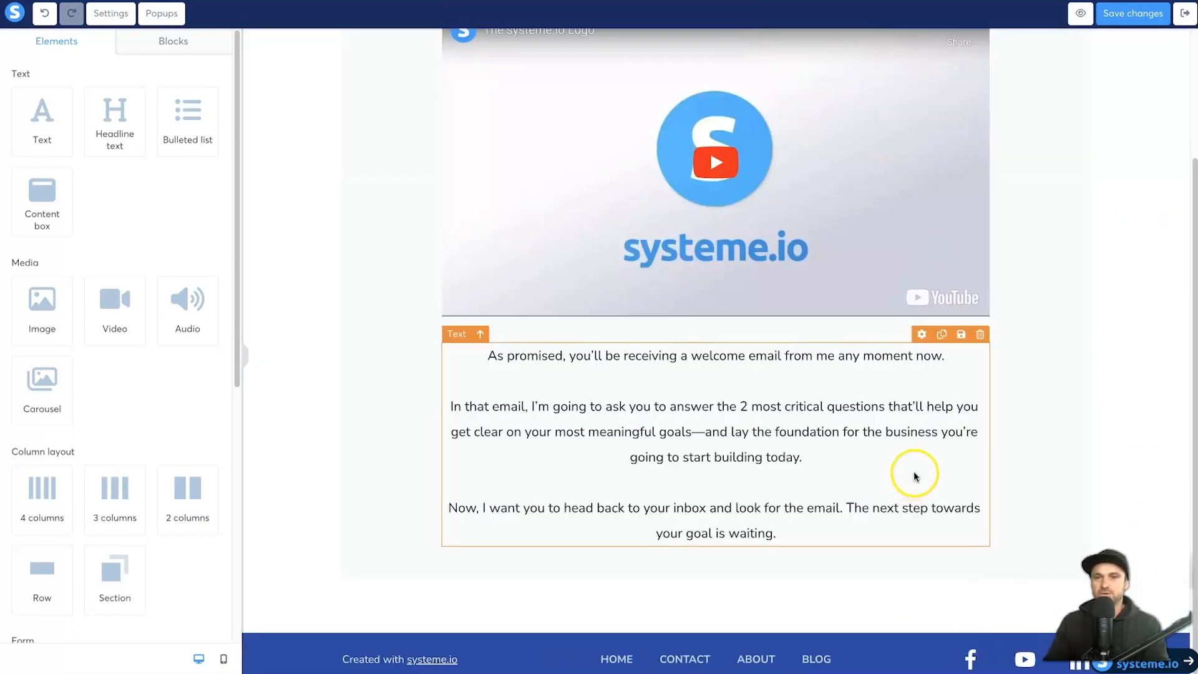
pyautogui.scroll(1, 917, 477)
pyautogui.scroll(-1, 912, 650)
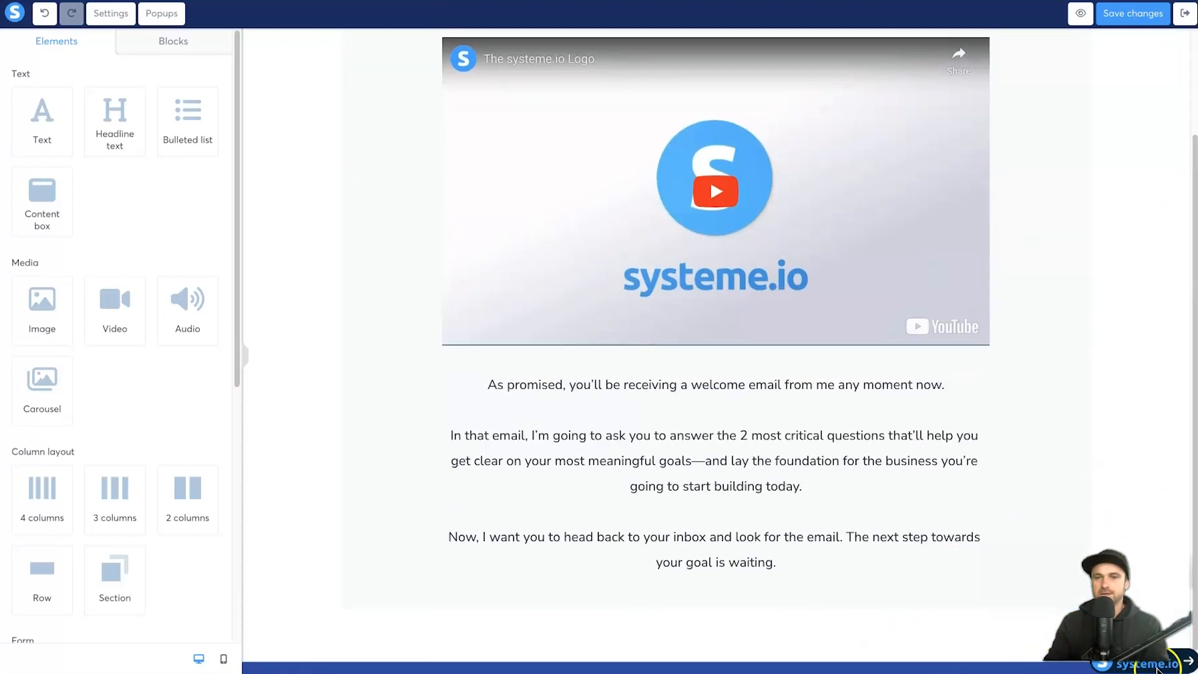
pyautogui.scroll(-1, 1111, 451)
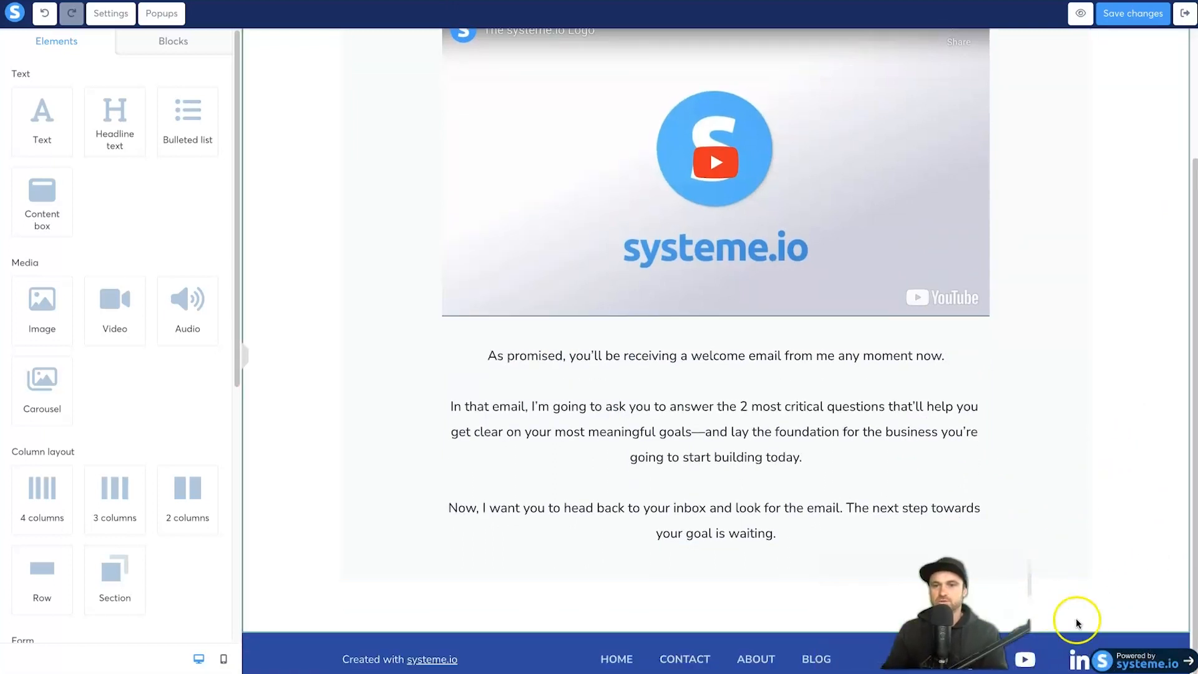
pyautogui.click(1181, 626)
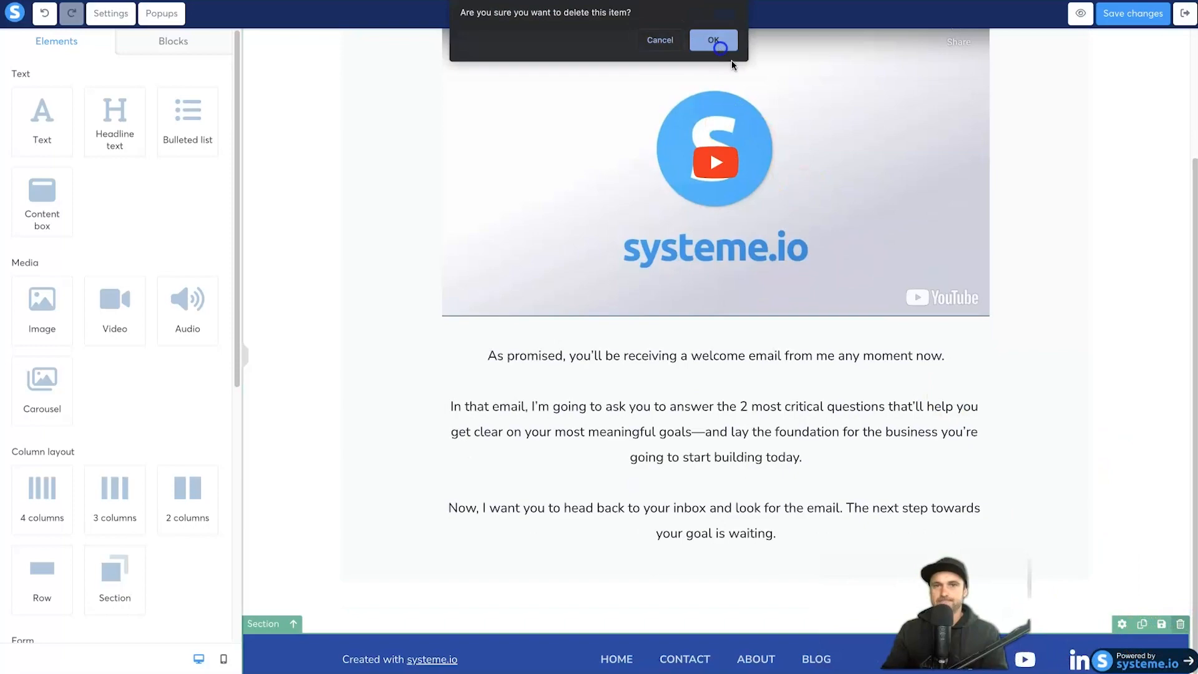
pyautogui.click(713, 38)
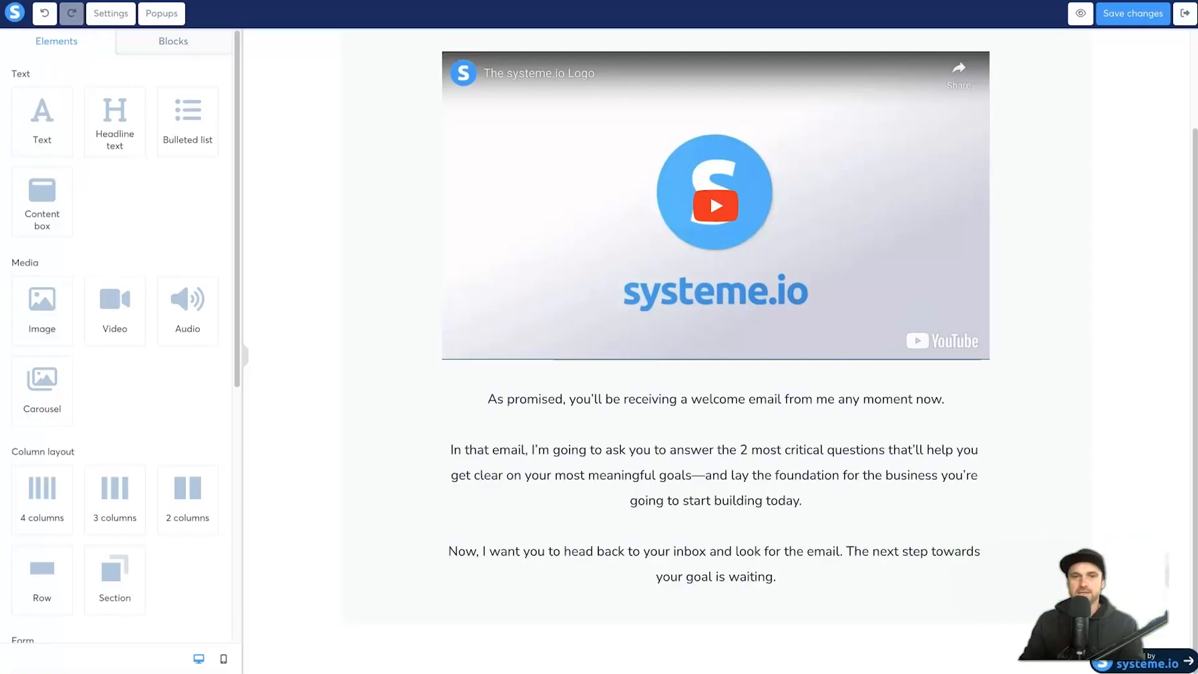
pyautogui.scroll(2, 767, 492)
pyautogui.scroll(-5, 133, 361)
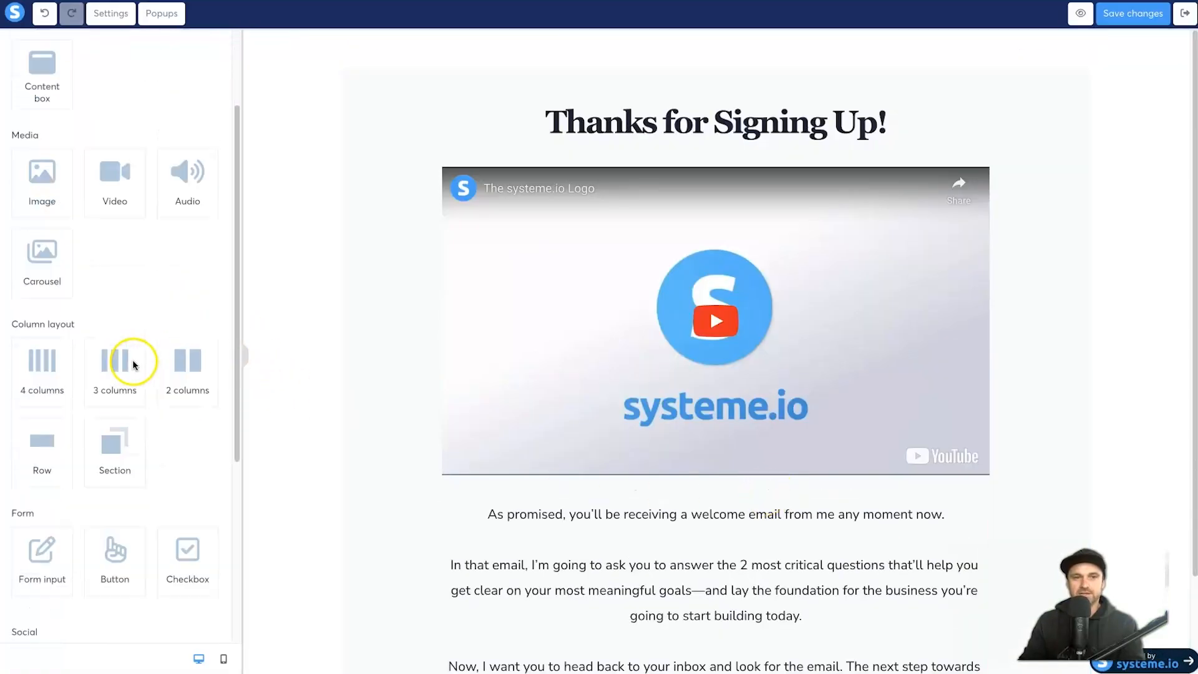
# Step: Add a 'Click here' button under the video with no subtext, top margin 0, bottom margin 20
pyautogui.moveTo(119, 378); pyautogui.dragTo(701, 518)
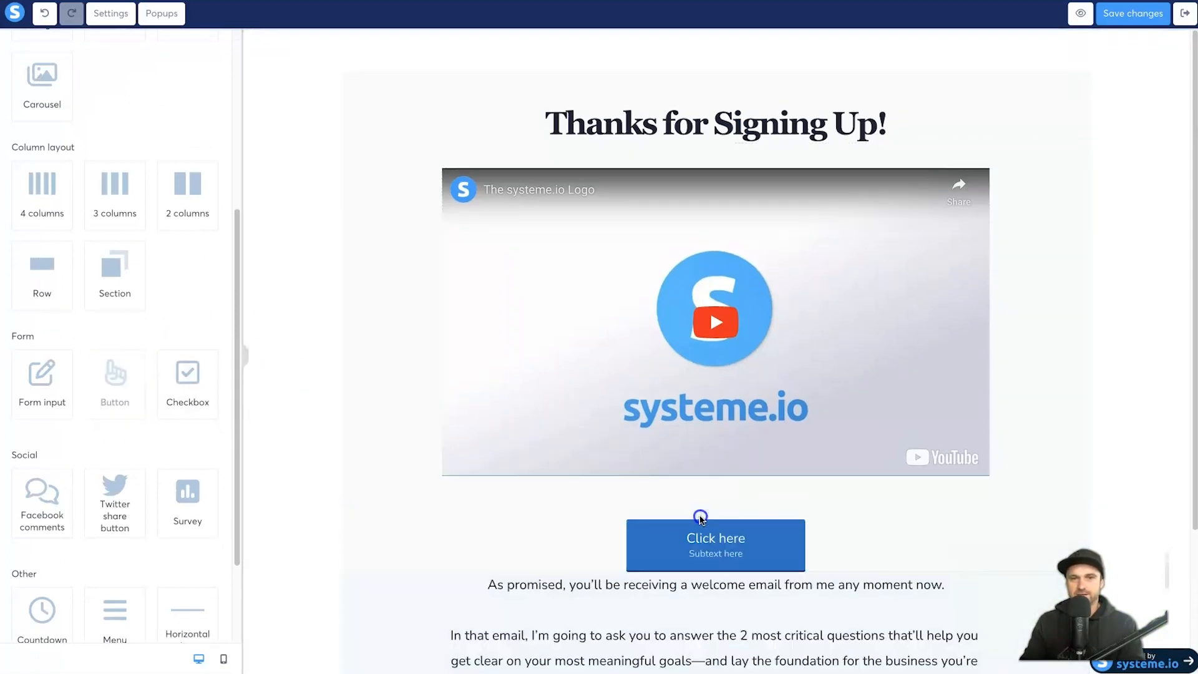
pyautogui.scroll(-2, 700, 450)
pyautogui.click(699, 423)
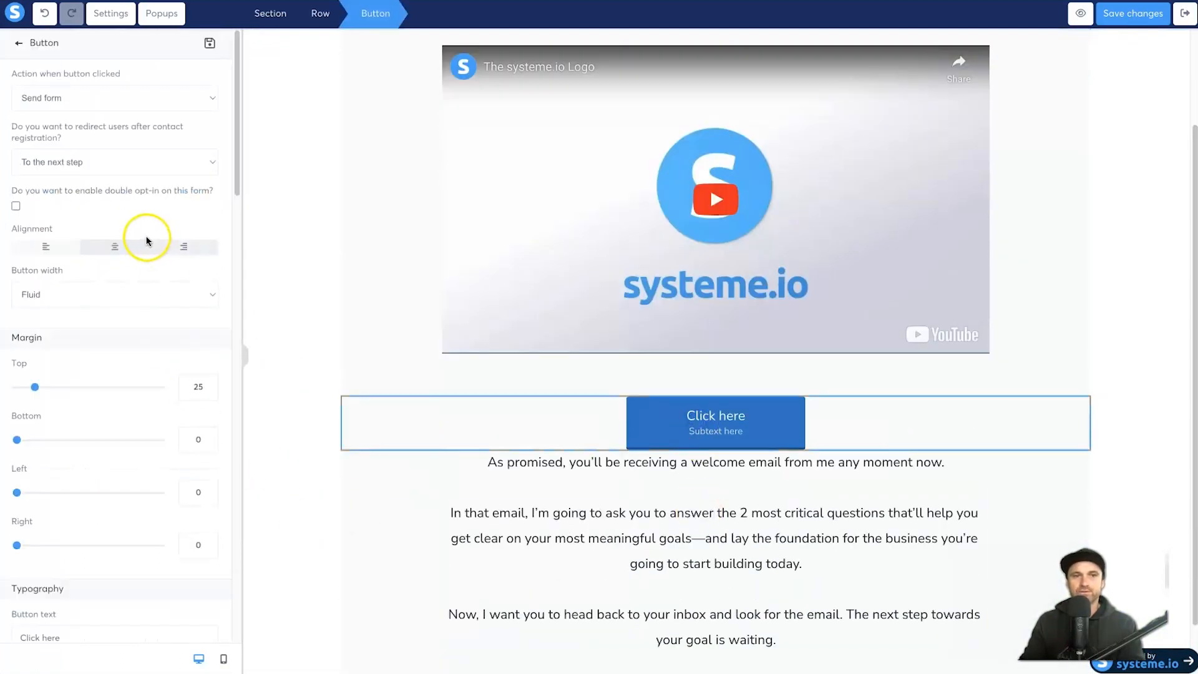
pyautogui.moveTo(34, 387); pyautogui.dragTo(5, 385)
pyautogui.scroll(-5, 50, 406)
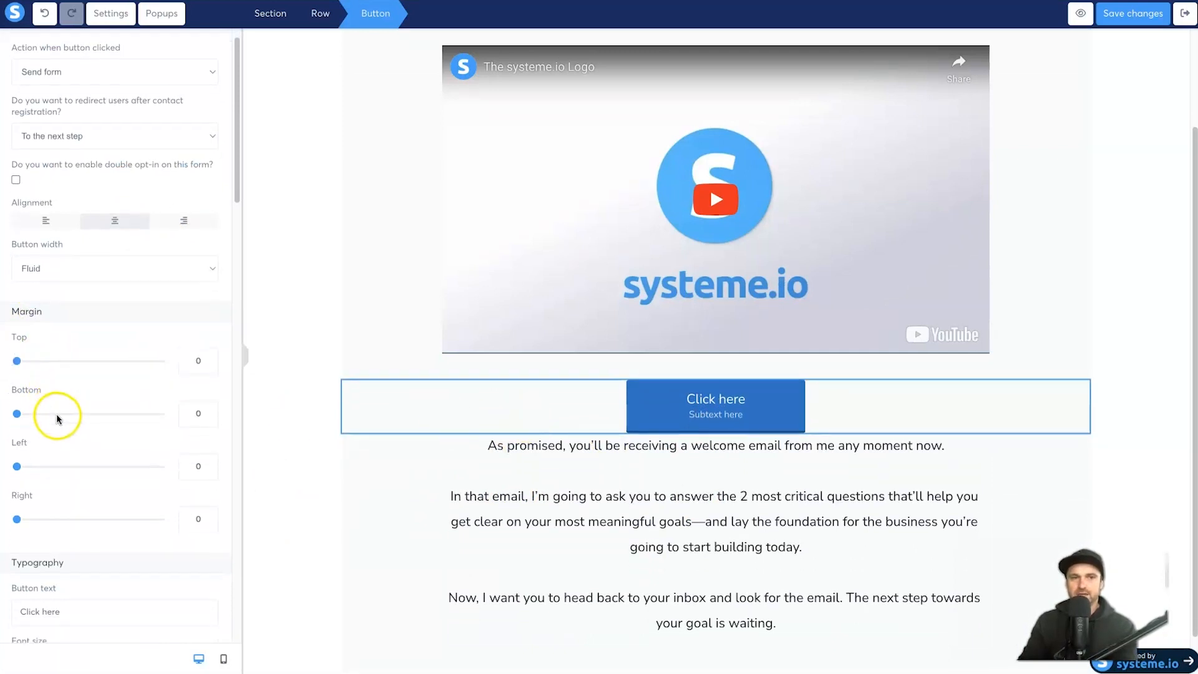
pyautogui.scroll(-2, 58, 471)
pyautogui.tripleClick(48, 495)
pyautogui.press('BackSpace')
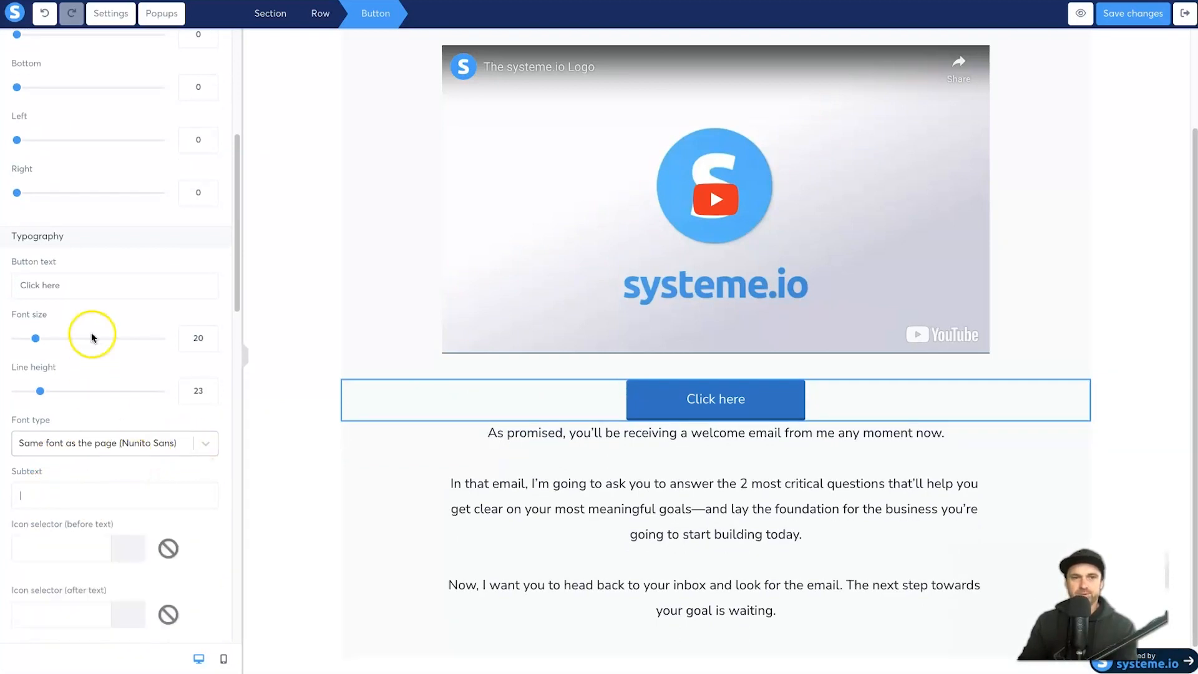
pyautogui.click(194, 87)
pyautogui.write('2')
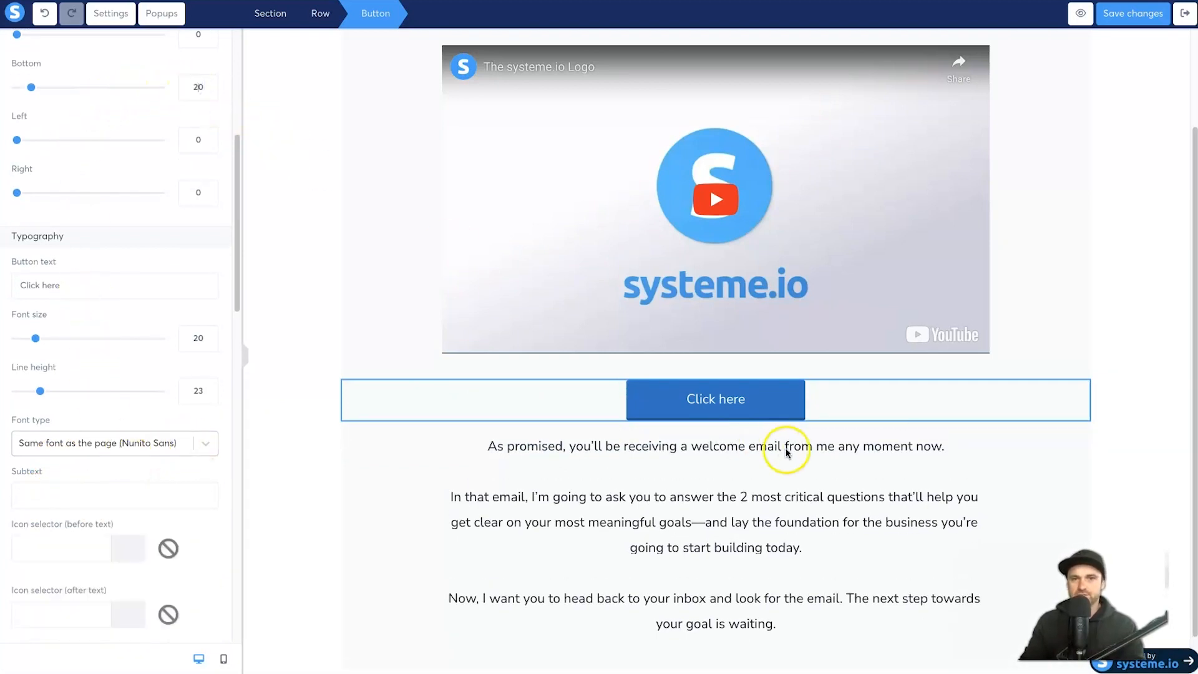
# Step: Delete the text block below the button
pyautogui.click(688, 465)
pyautogui.click(981, 426)
pyautogui.click(699, 40)
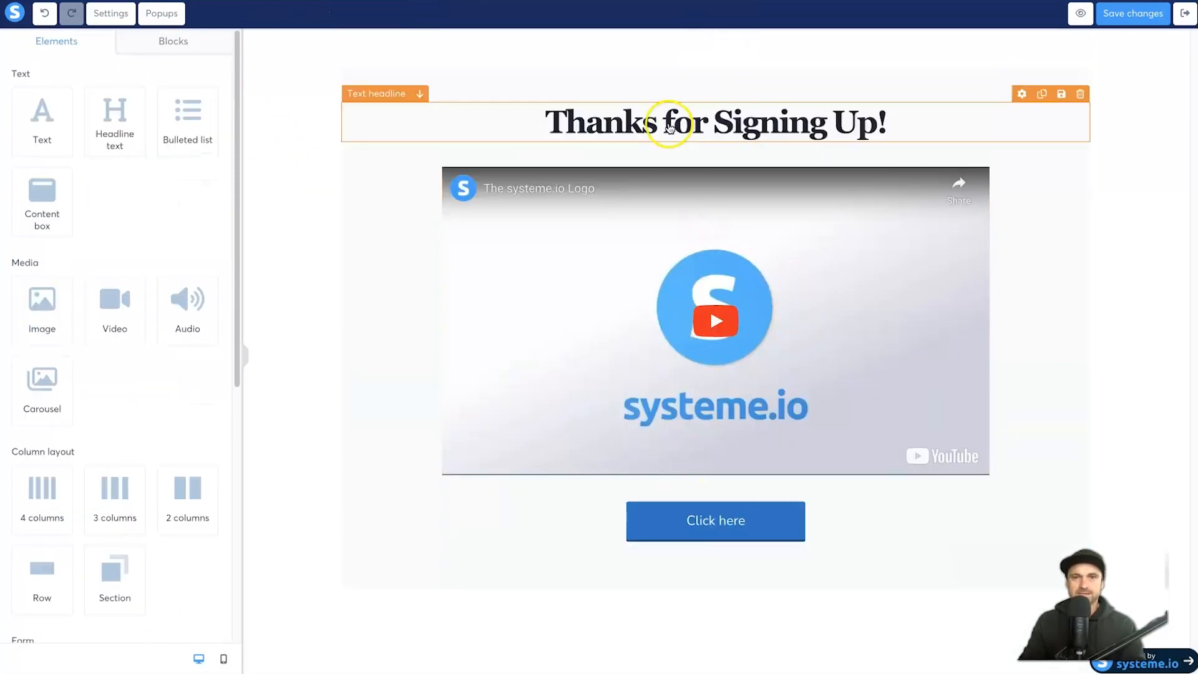
# Step: Change the headline to 'Your free guide is on the way' at font size 41
pyautogui.click(669, 128)
pyautogui.tripleClick(669, 123)
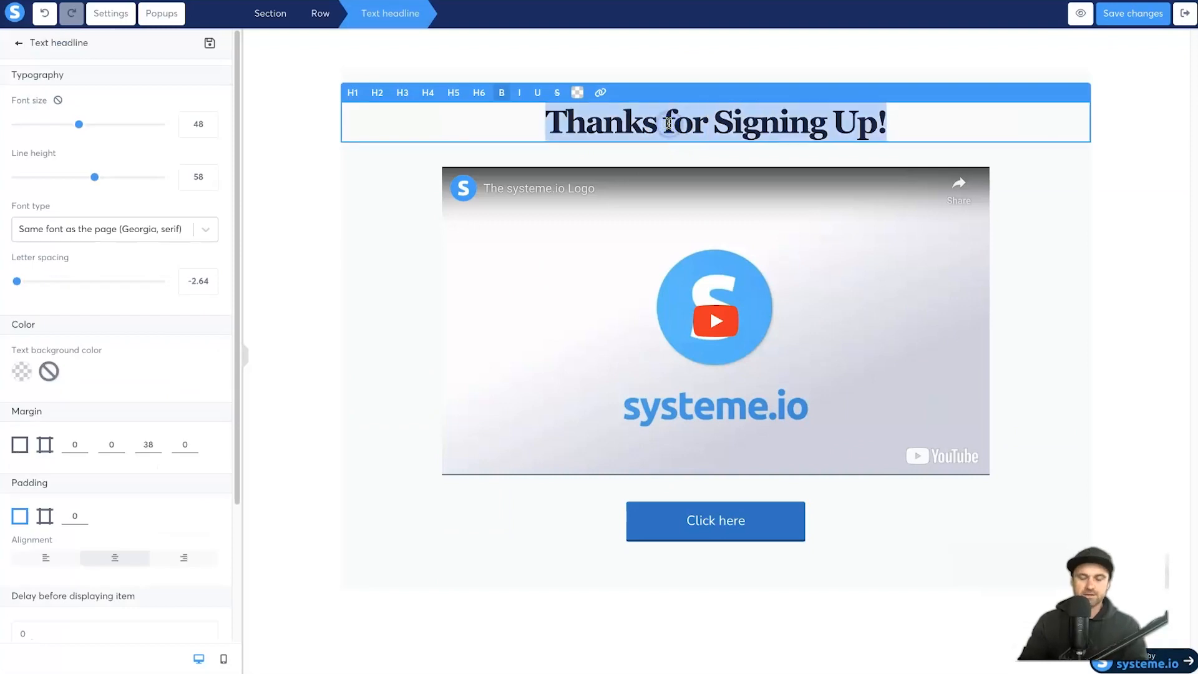
pyautogui.write('Your free gui')
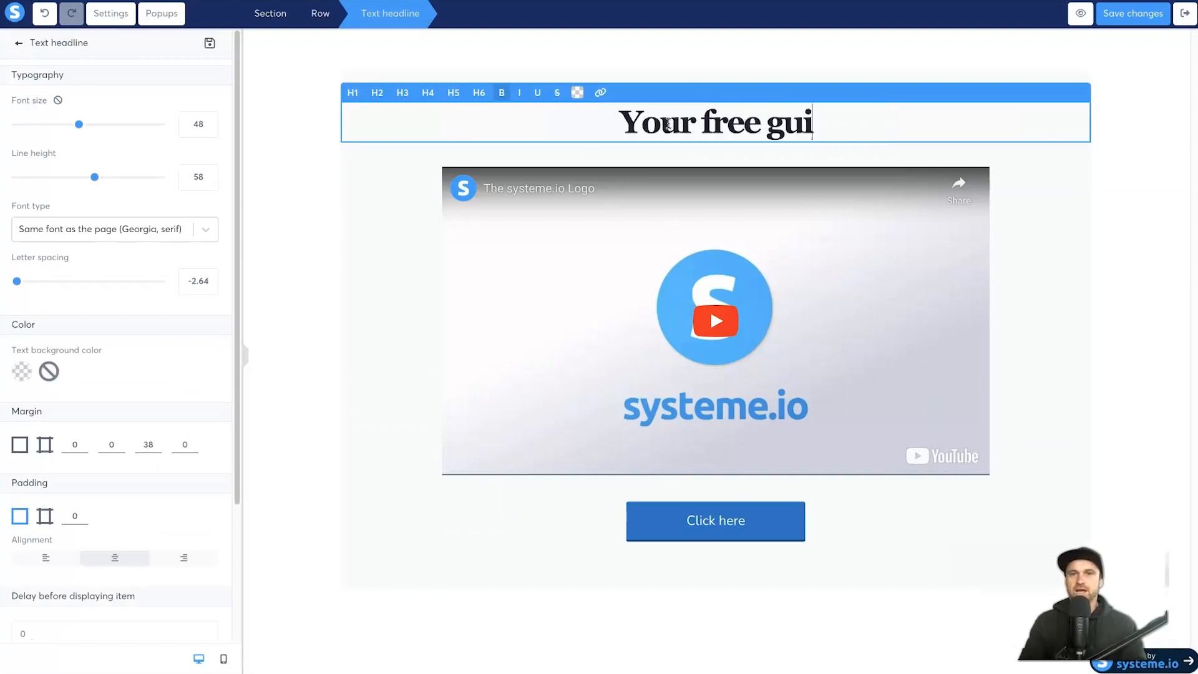
pyautogui.write('de is on the way')
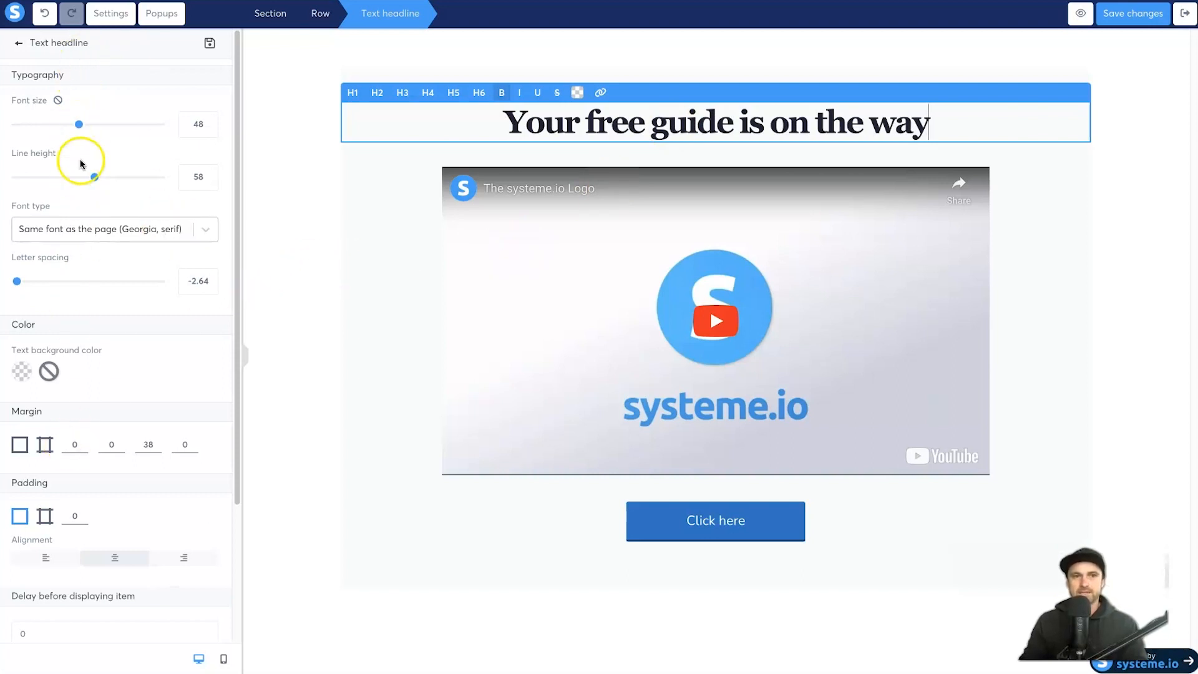
pyautogui.moveTo(78, 124); pyautogui.dragTo(69, 127)
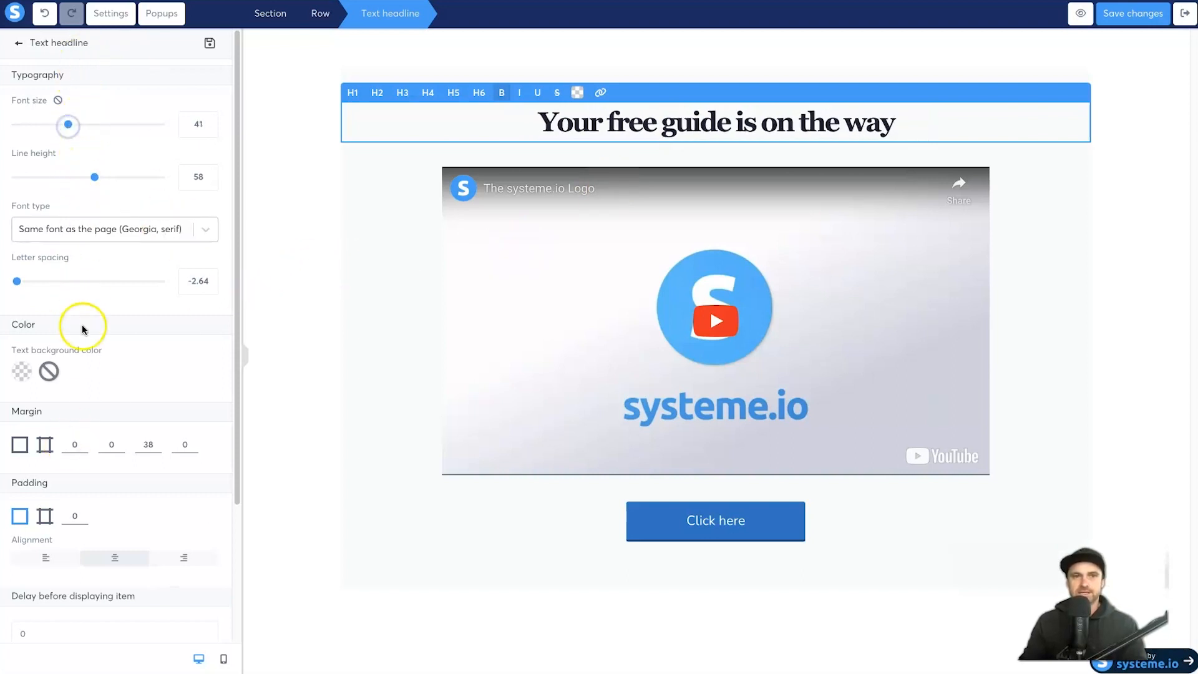
# Step: Add a size-29 text line below: 'But before you go, I've got something even better for you! Press play'
pyautogui.click(19, 43)
pyautogui.moveTo(48, 115); pyautogui.dragTo(823, 140)
pyautogui.click(724, 176)
pyautogui.write('But')
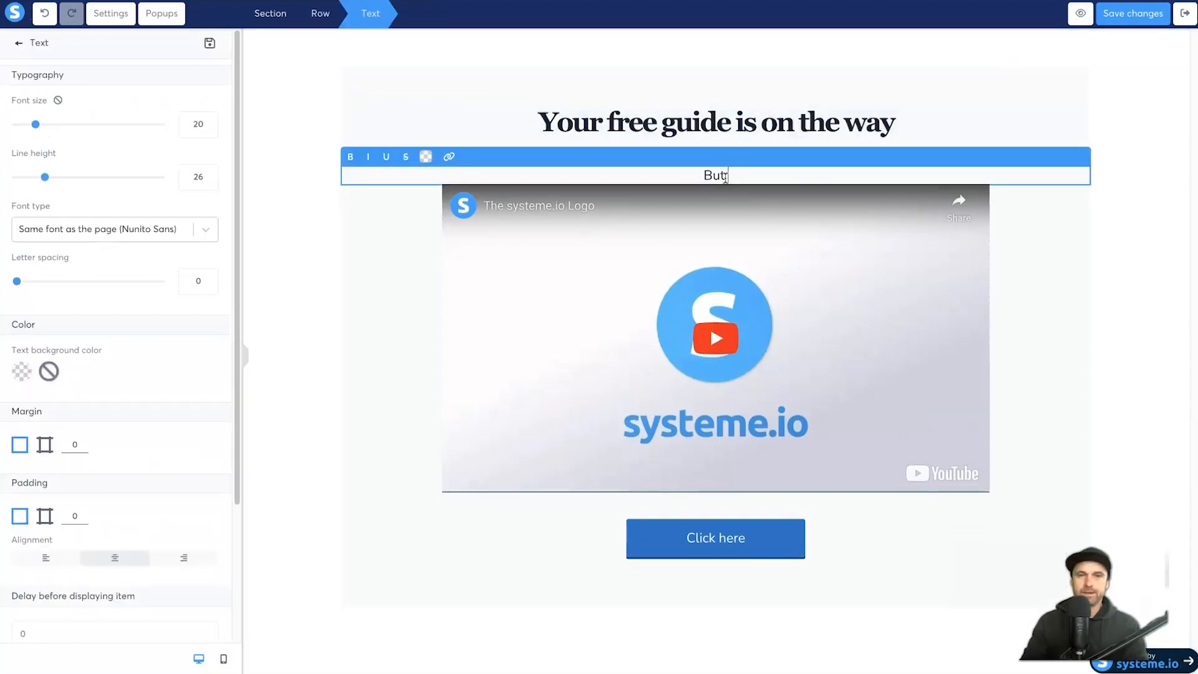
pyautogui.write(" before you go, I've got something een")
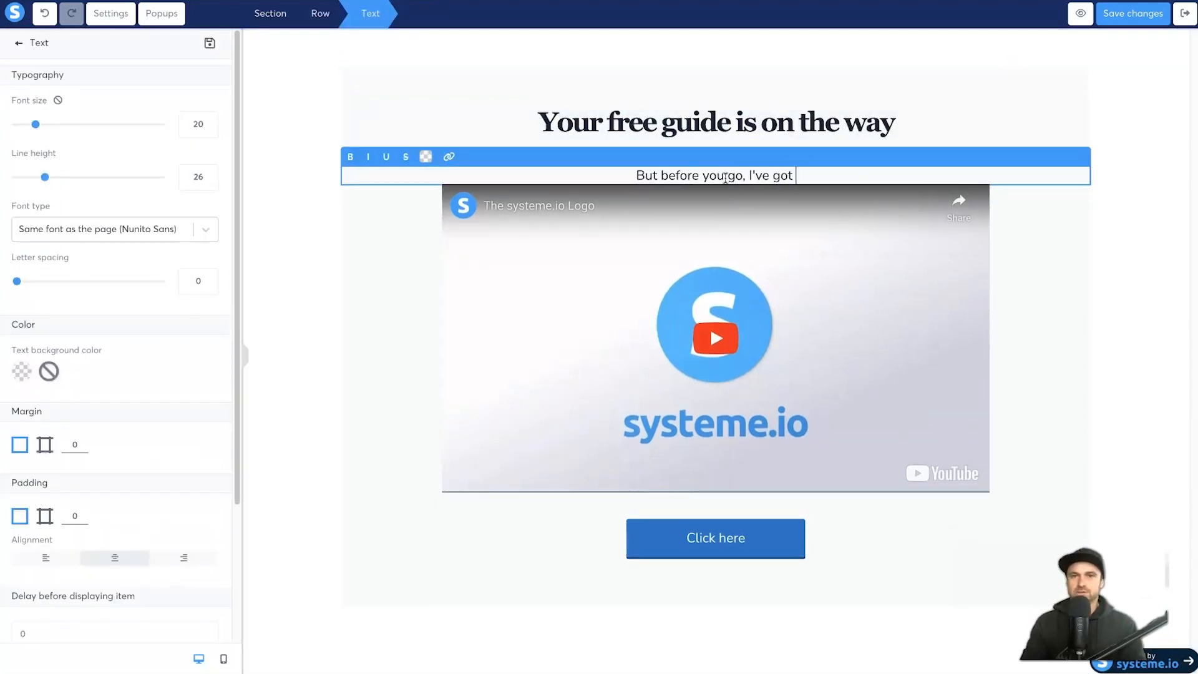
pyautogui.press('BackSpace')
pyautogui.press('BackSpace')
pyautogui.write('ven')
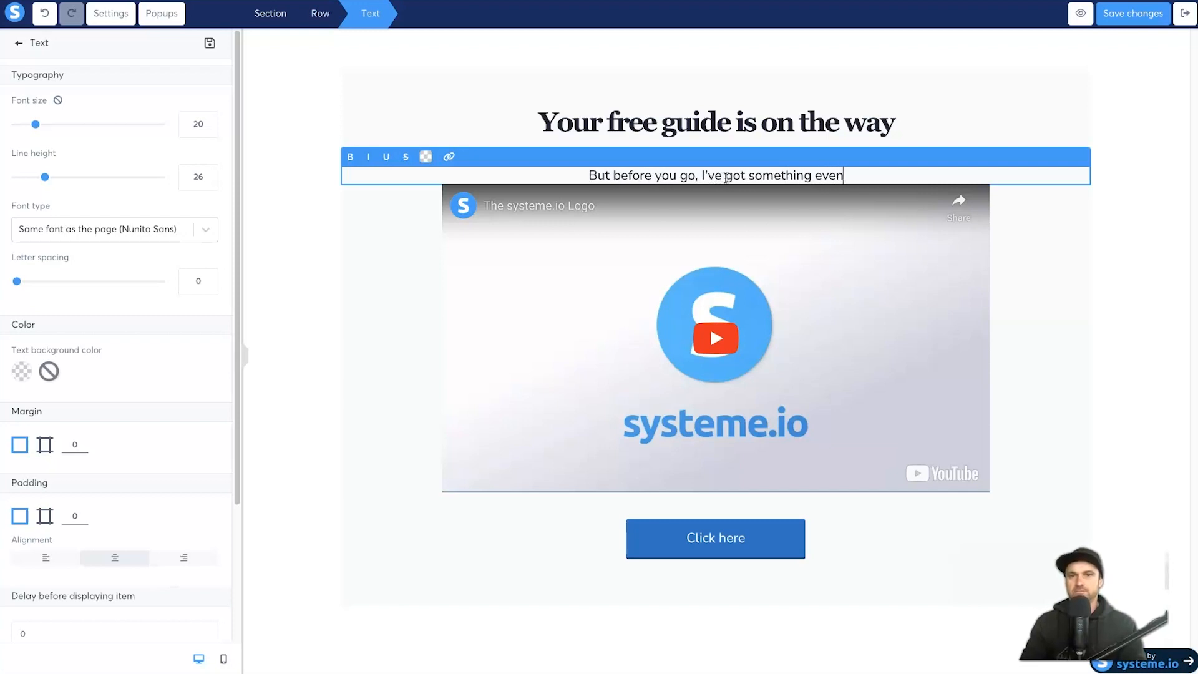
pyautogui.write(' better for you! Press play')
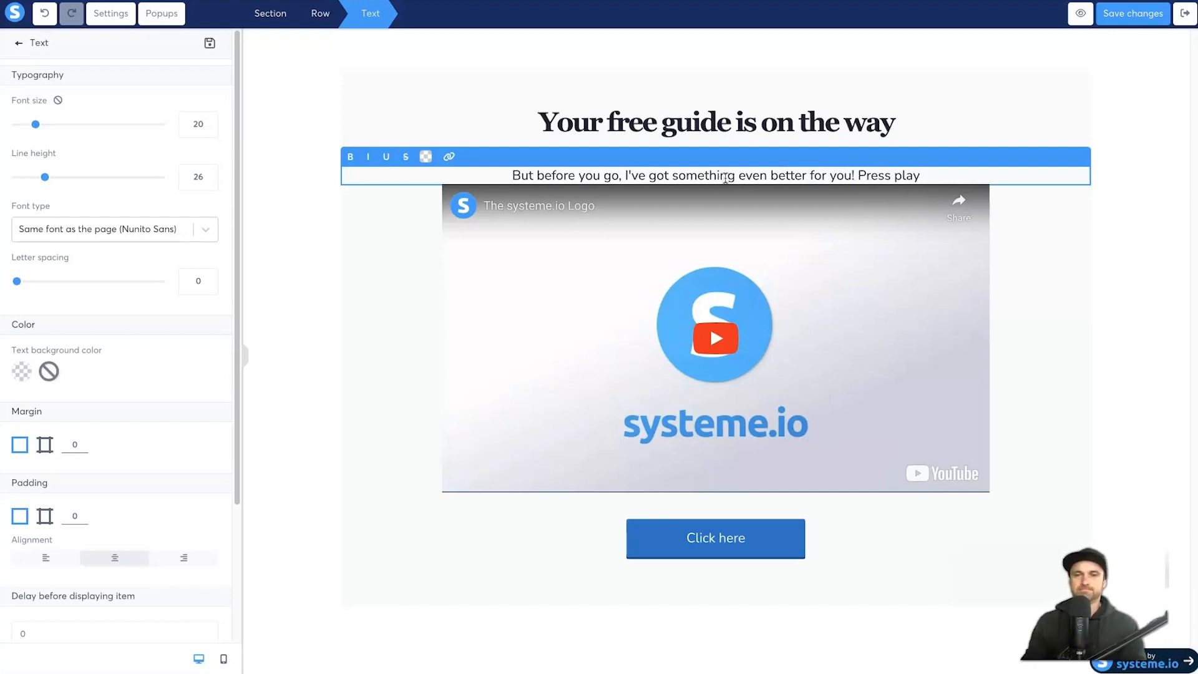
pyautogui.moveTo(36, 124); pyautogui.dragTo(51, 122)
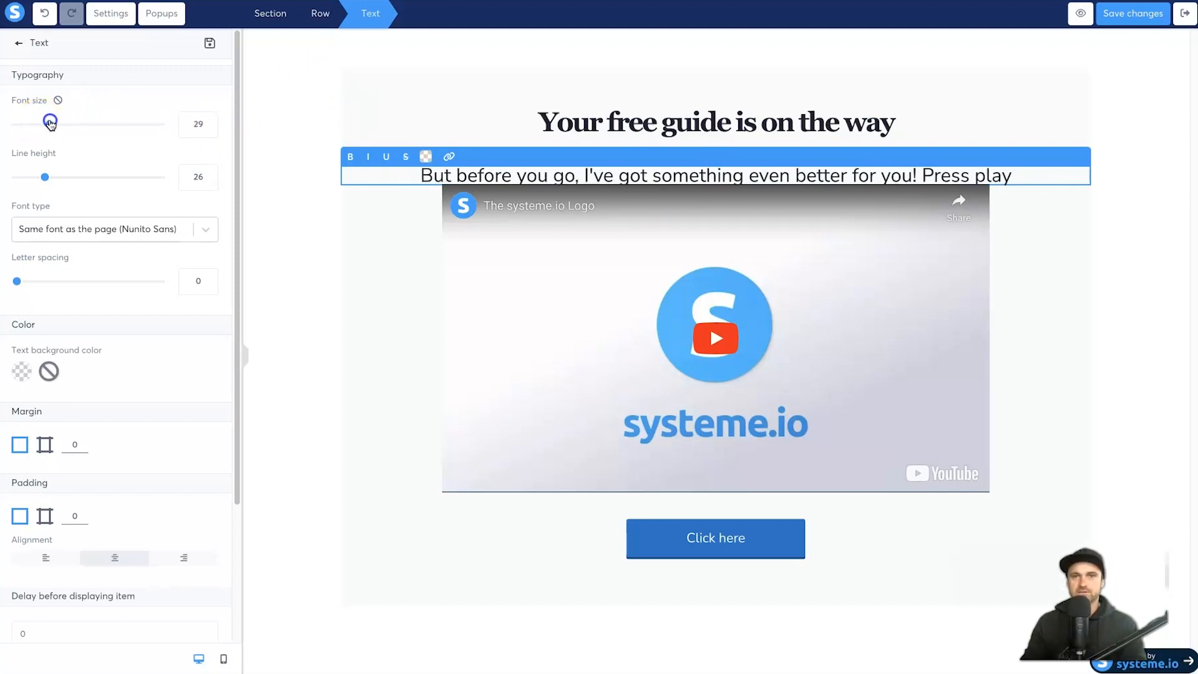
# Step: Switch the subtitle's margin to per-side values and set the third side to 30
pyautogui.scroll(-1, 112, 484)
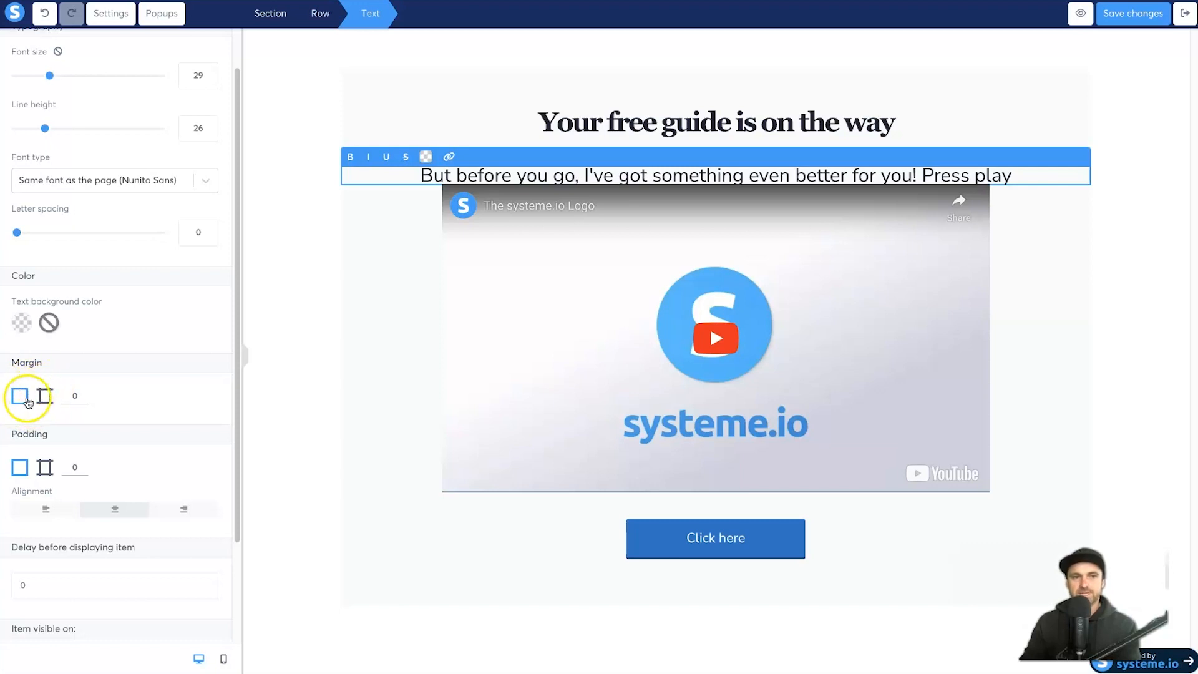
pyautogui.click(68, 393)
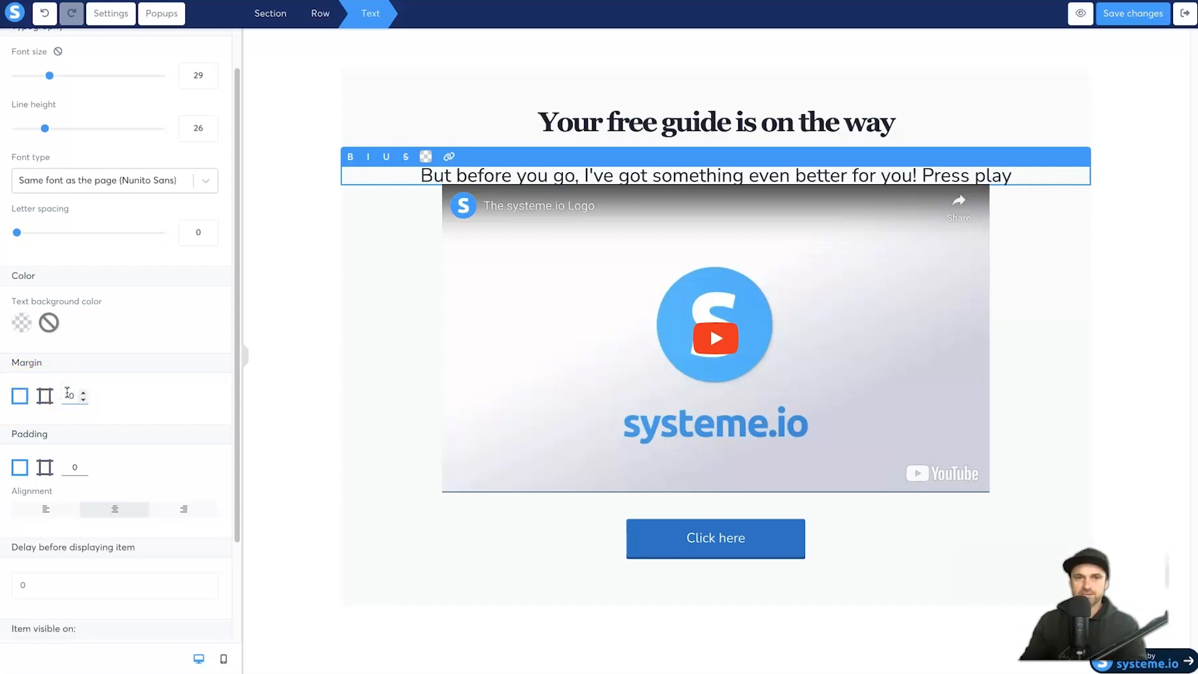
pyautogui.write('3')
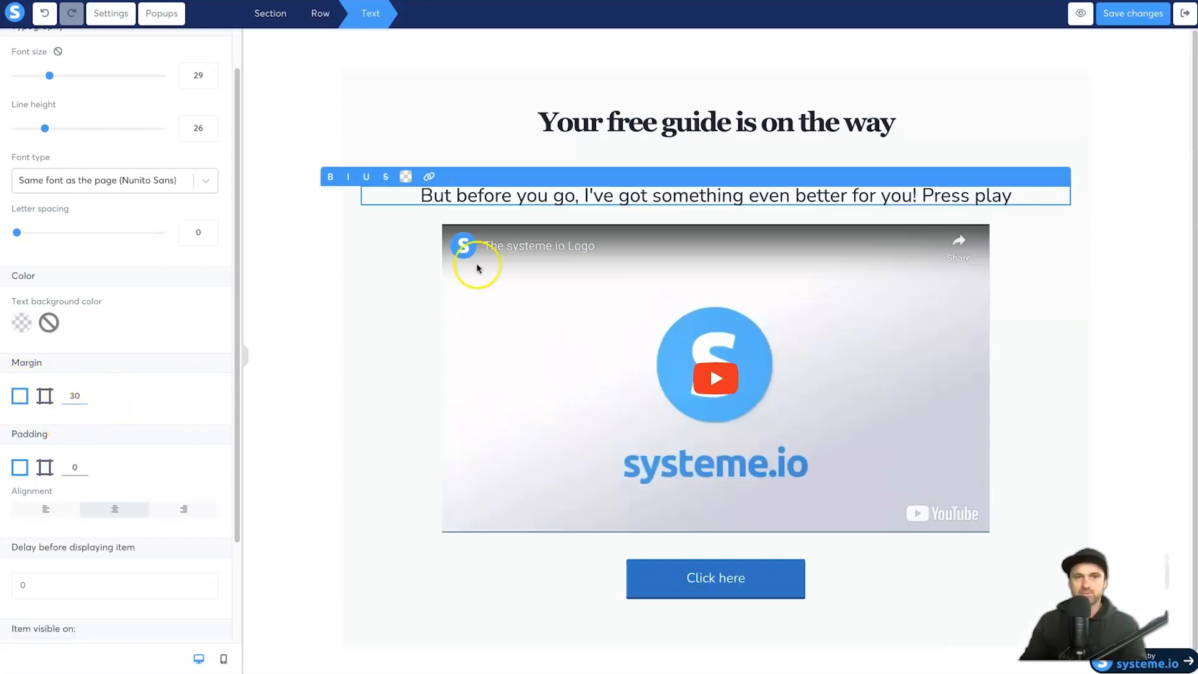
pyautogui.click(45, 399)
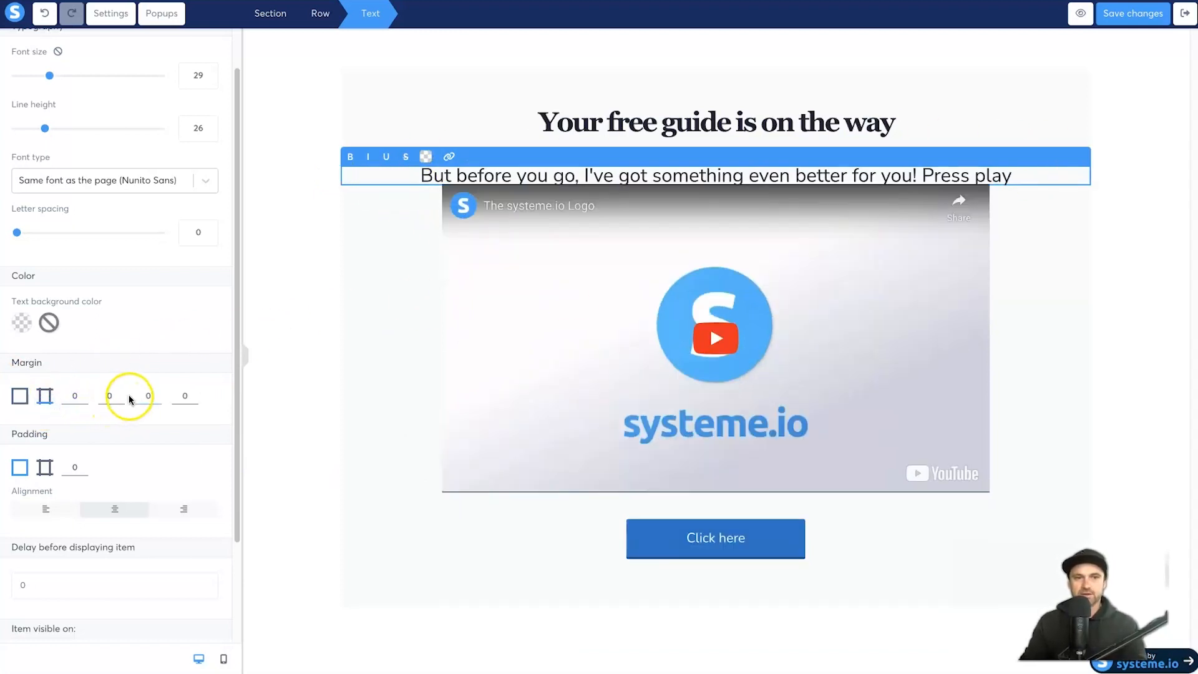
pyautogui.click(135, 394)
pyautogui.write('30')
pyautogui.click(348, 291)
pyautogui.click(475, 159)
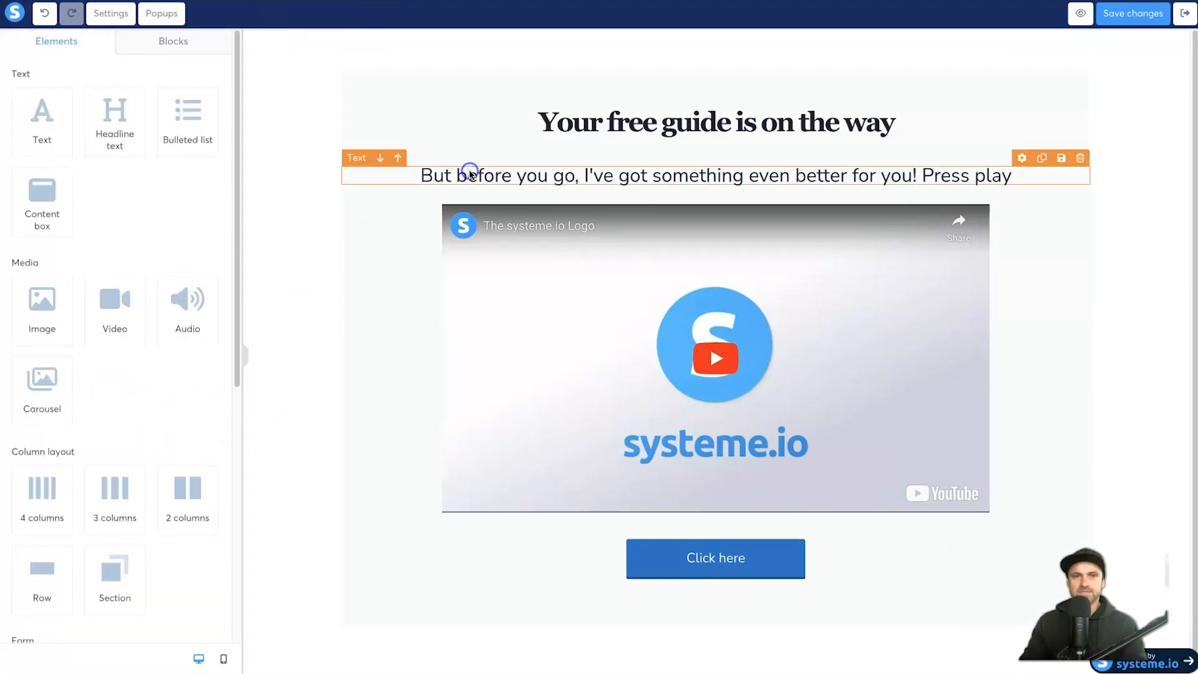
pyautogui.click(449, 172)
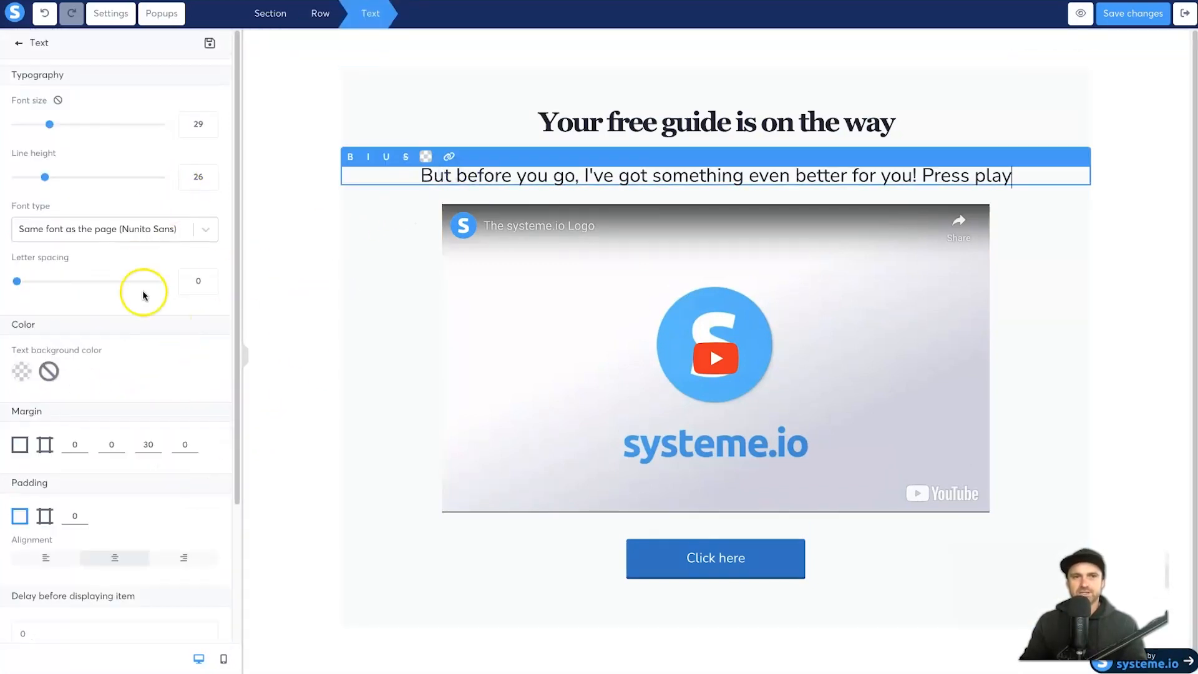
pyautogui.scroll(-1, 147, 268)
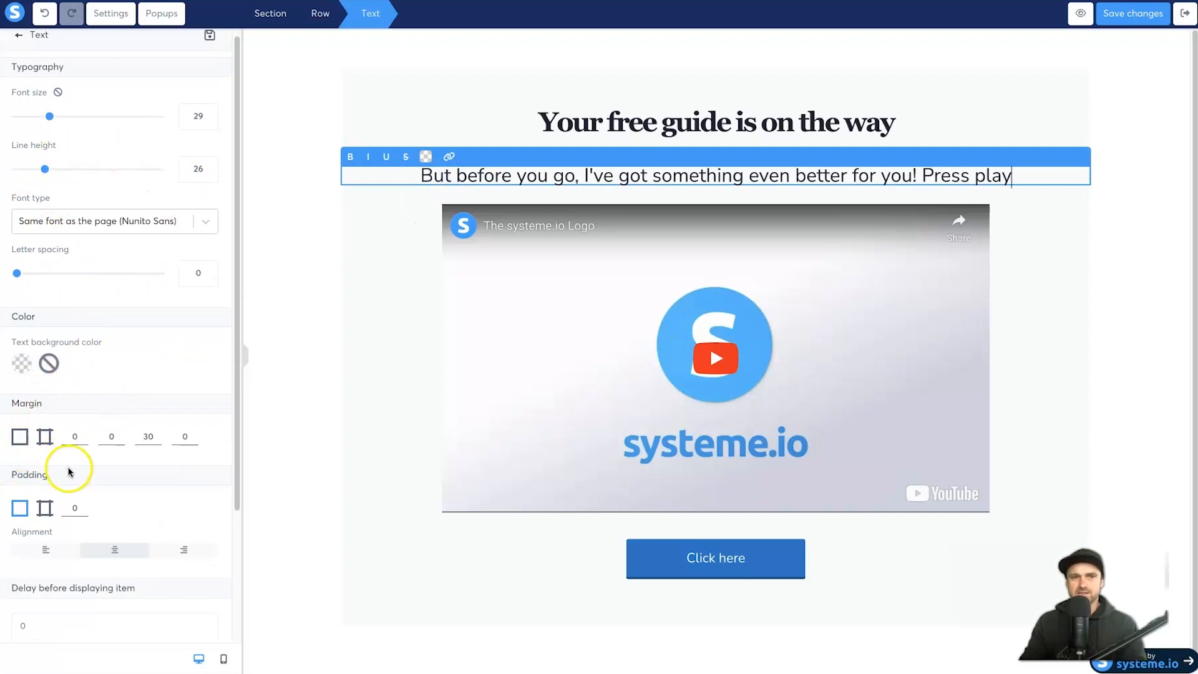
pyautogui.click(1023, 316)
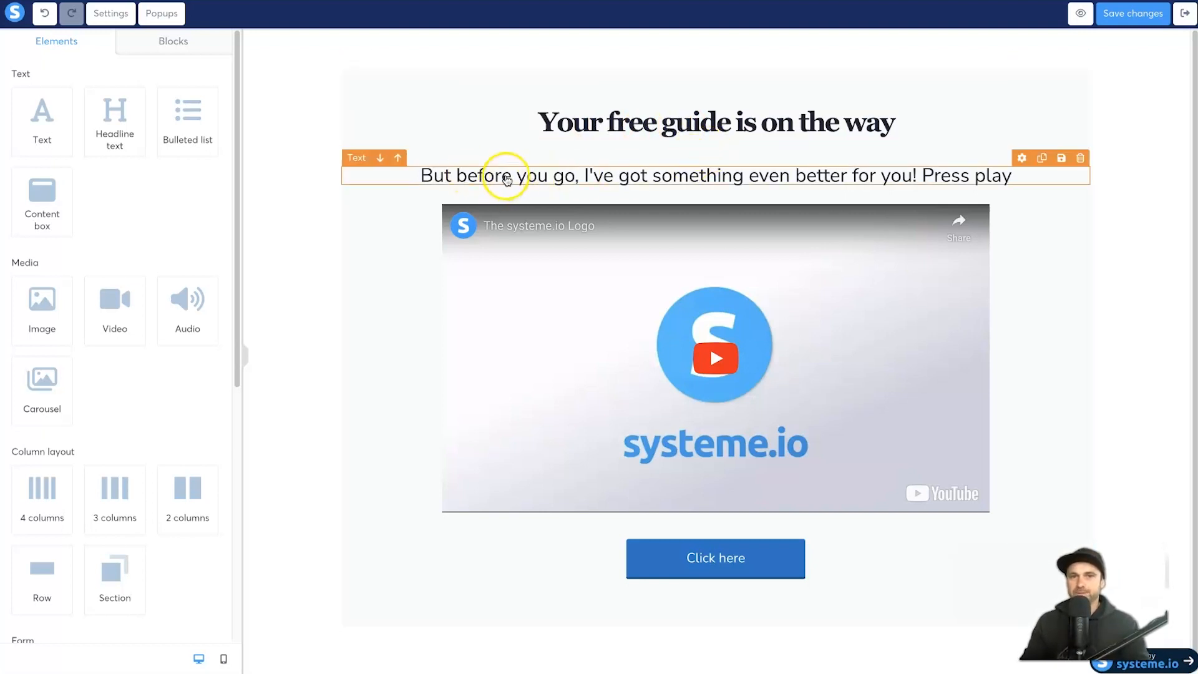
# Step: Make the 'But before you go…' subtitle bold and remove bold from the headline
pyautogui.doubleClick(507, 179)
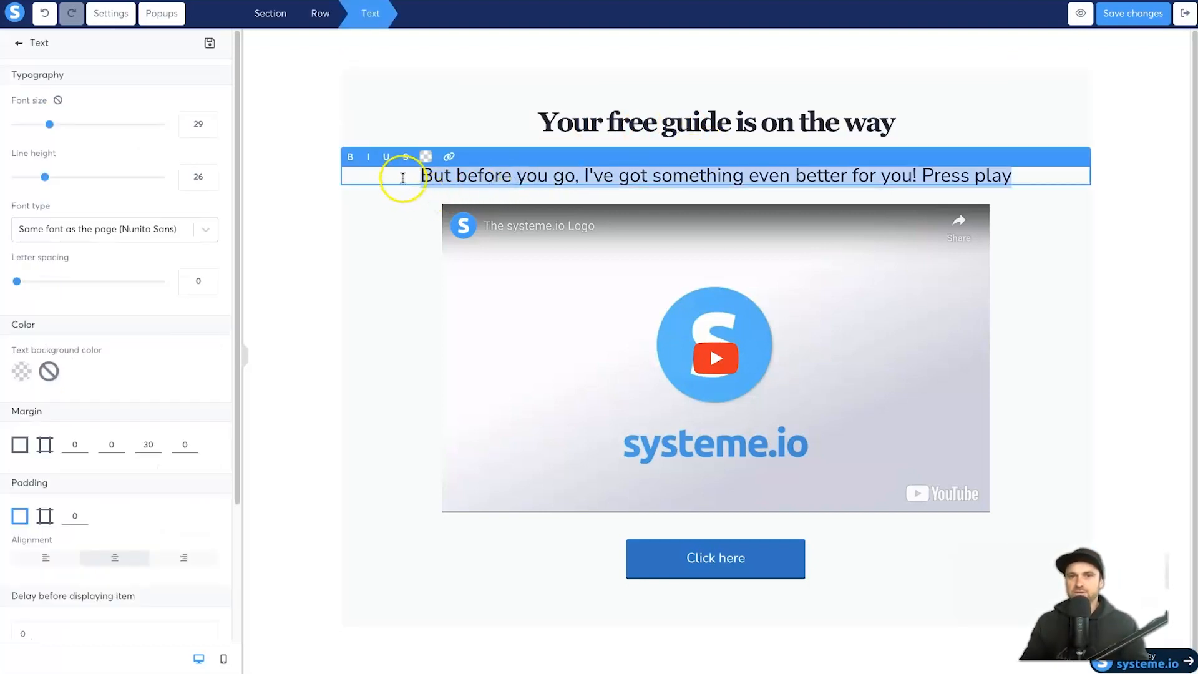
pyautogui.click(350, 157)
pyautogui.doubleClick(632, 130)
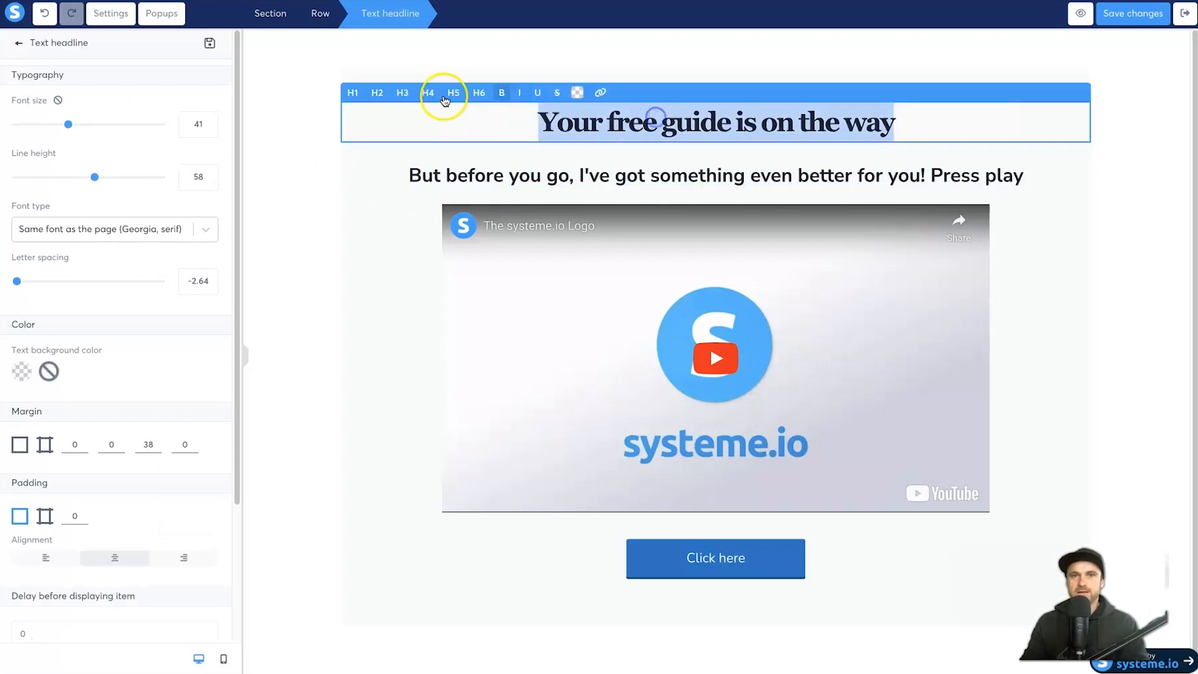
pyautogui.click(502, 93)
pyautogui.click(661, 179)
pyautogui.click(661, 179)
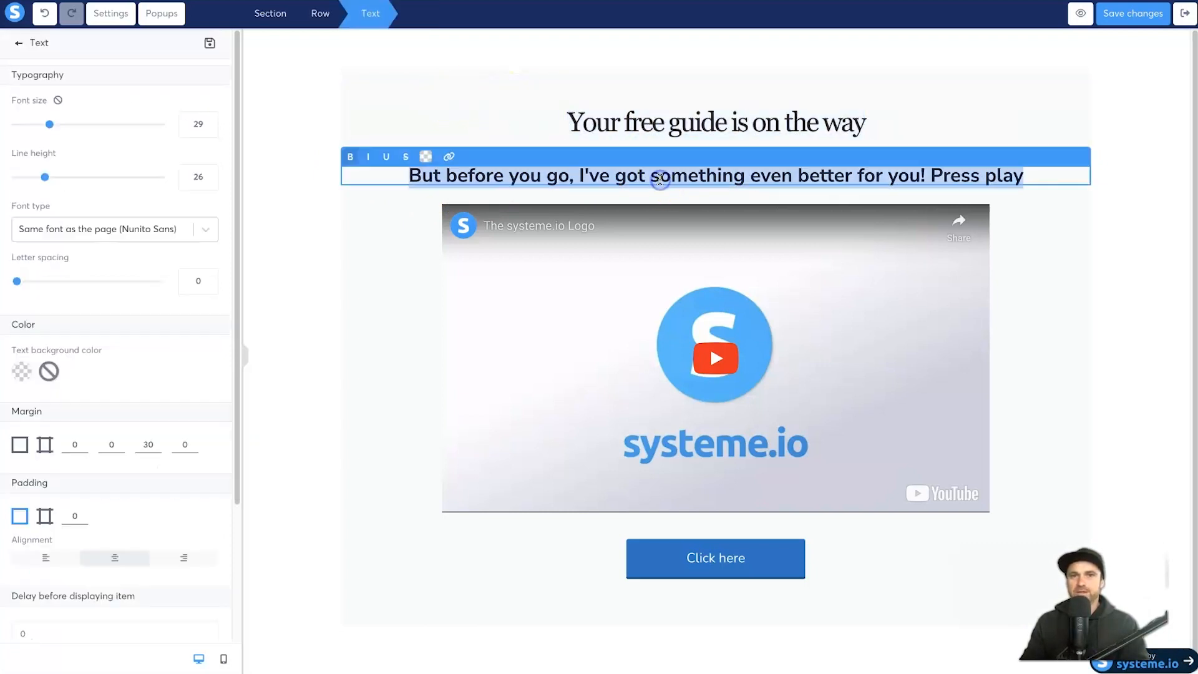
pyautogui.click(717, 557)
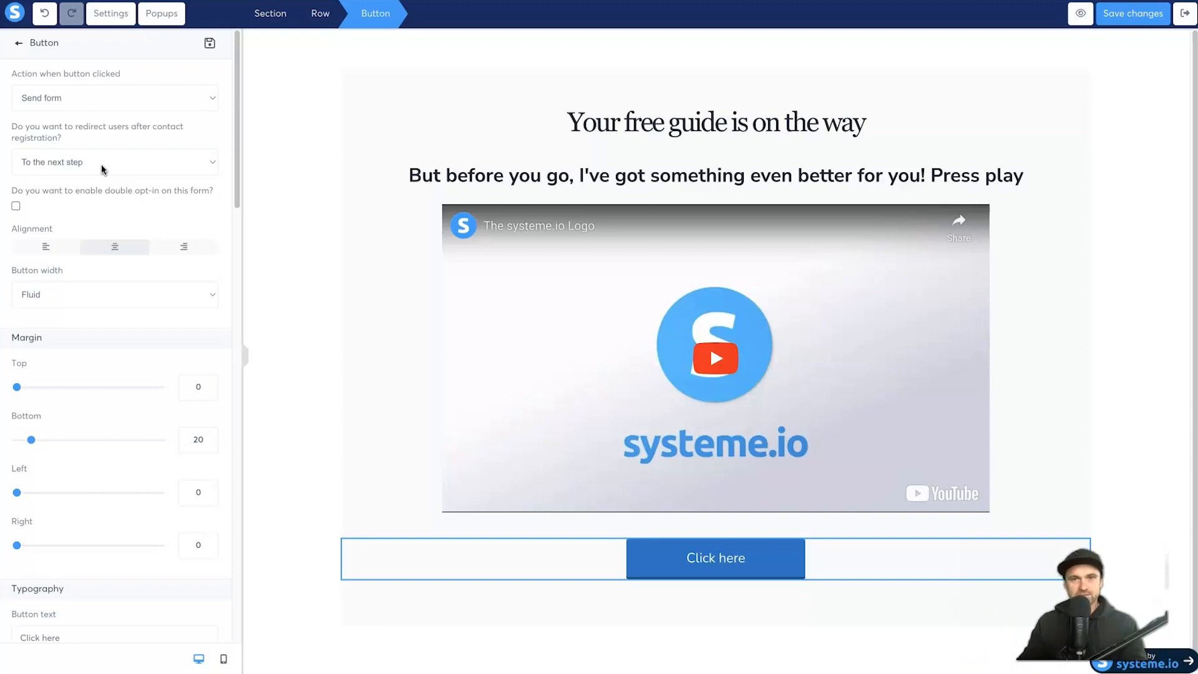
pyautogui.click(63, 98)
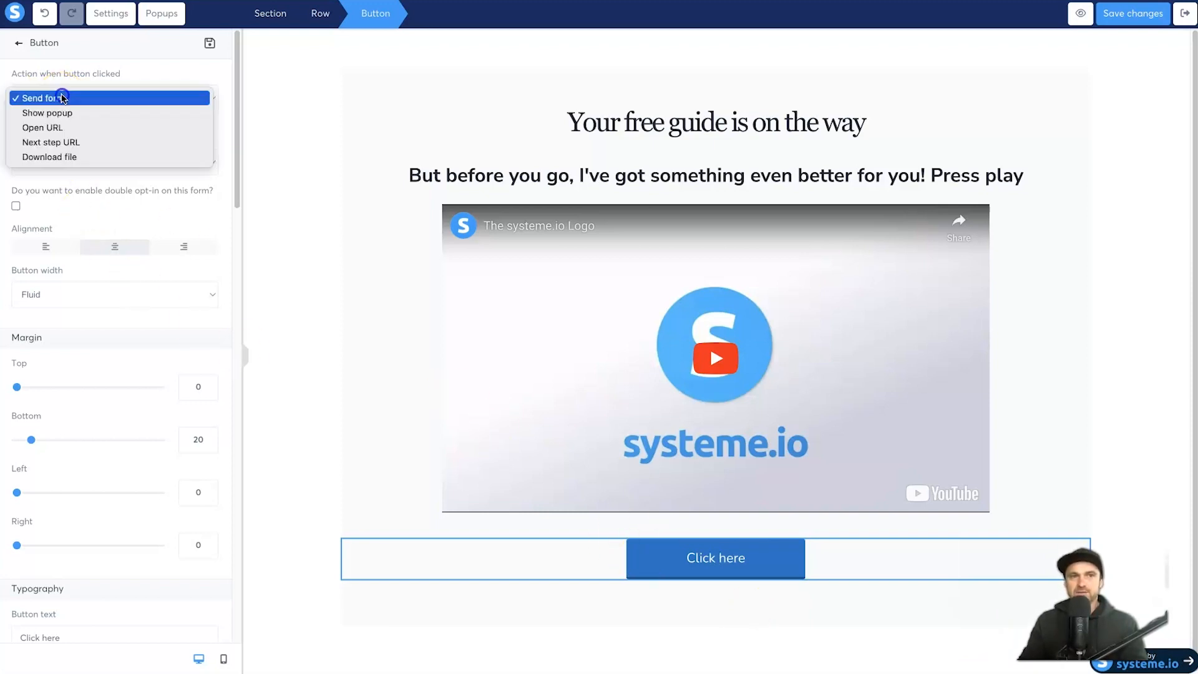
pyautogui.click(62, 128)
pyautogui.click(59, 151)
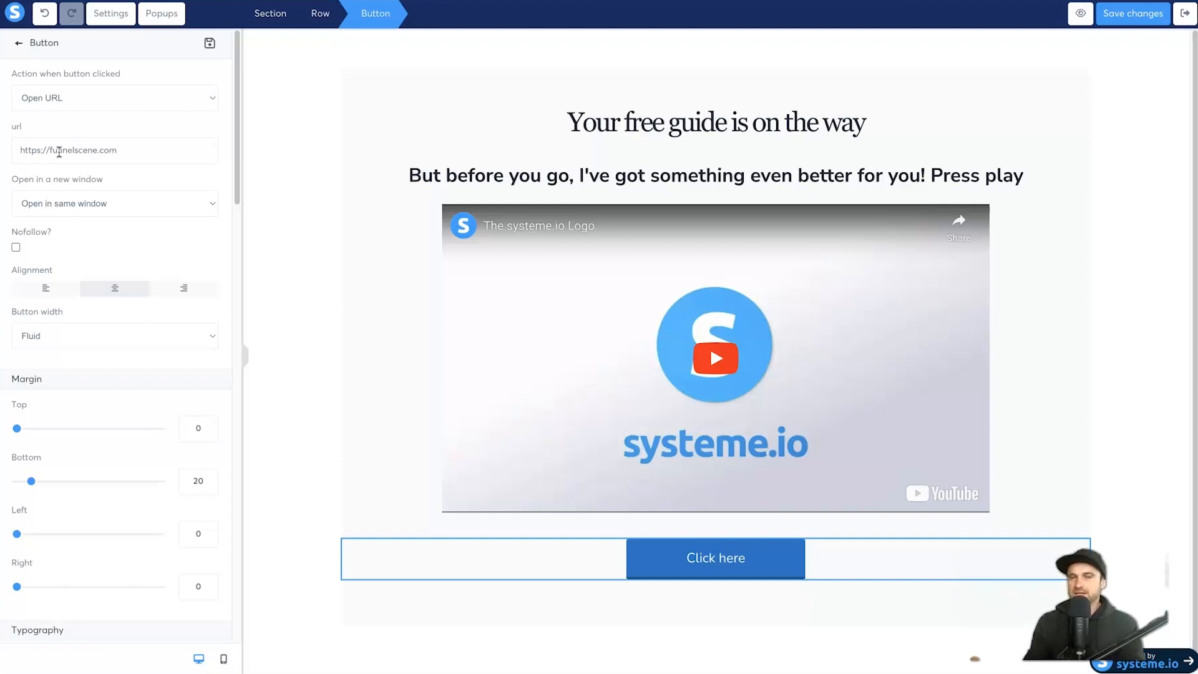
pyautogui.click(36, 211)
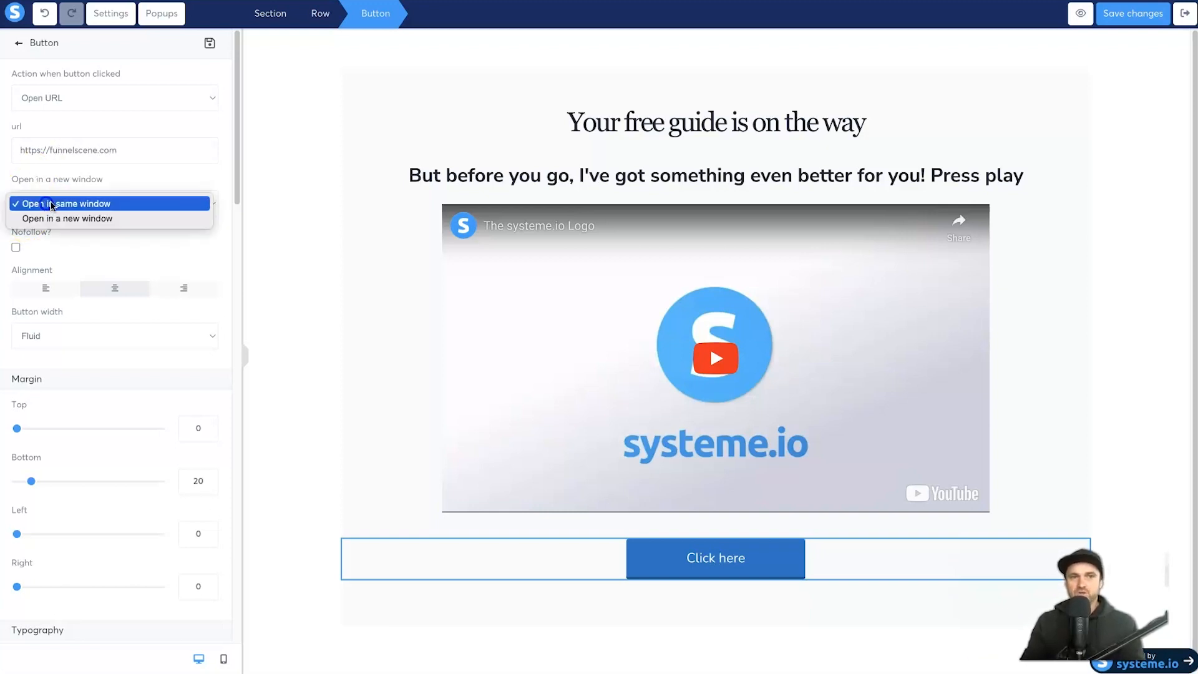
pyautogui.click(113, 238)
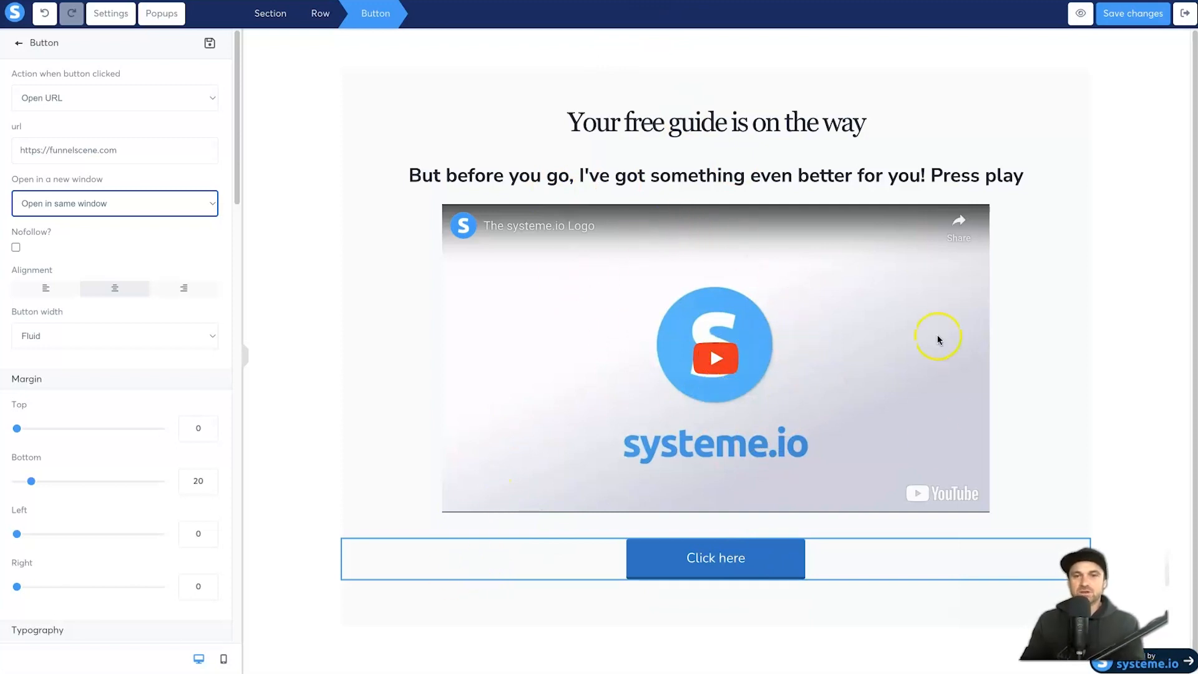
pyautogui.click(102, 144)
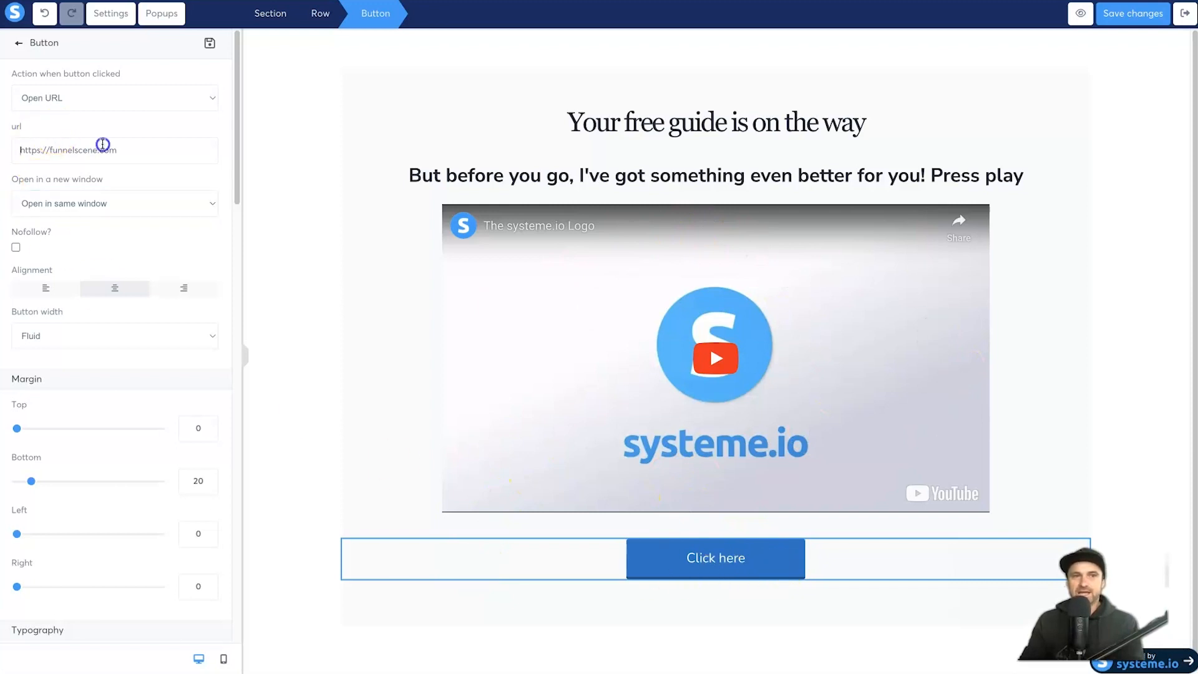
pyautogui.click(140, 150)
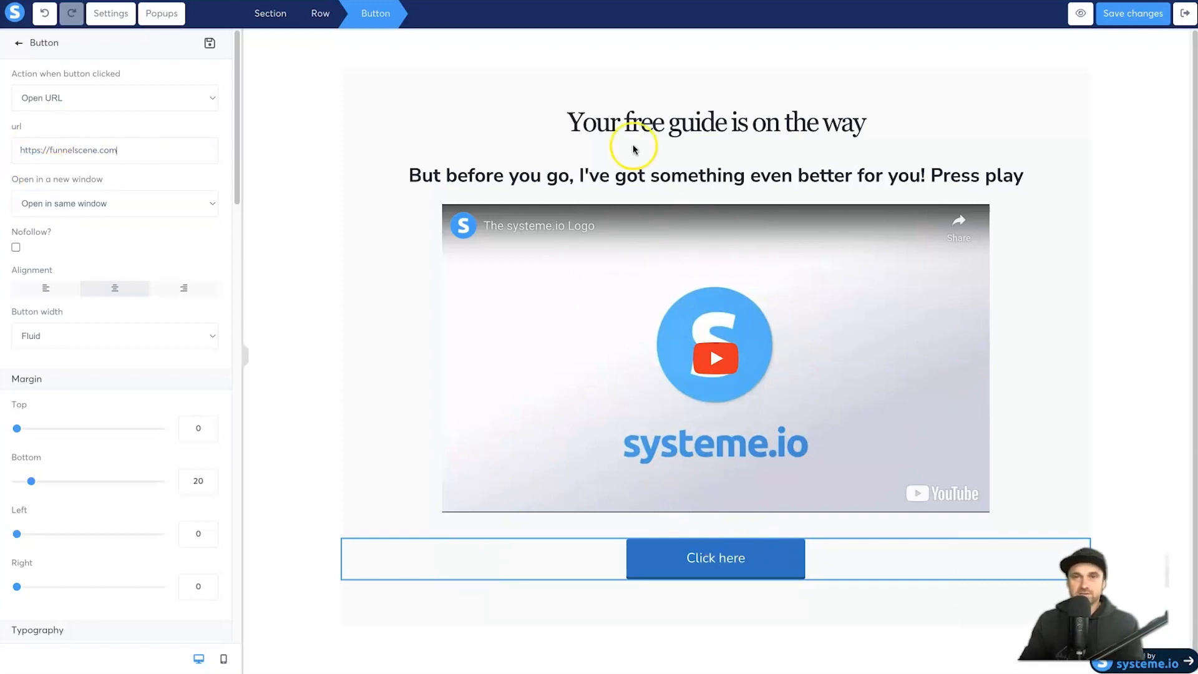
pyautogui.click(1142, 15)
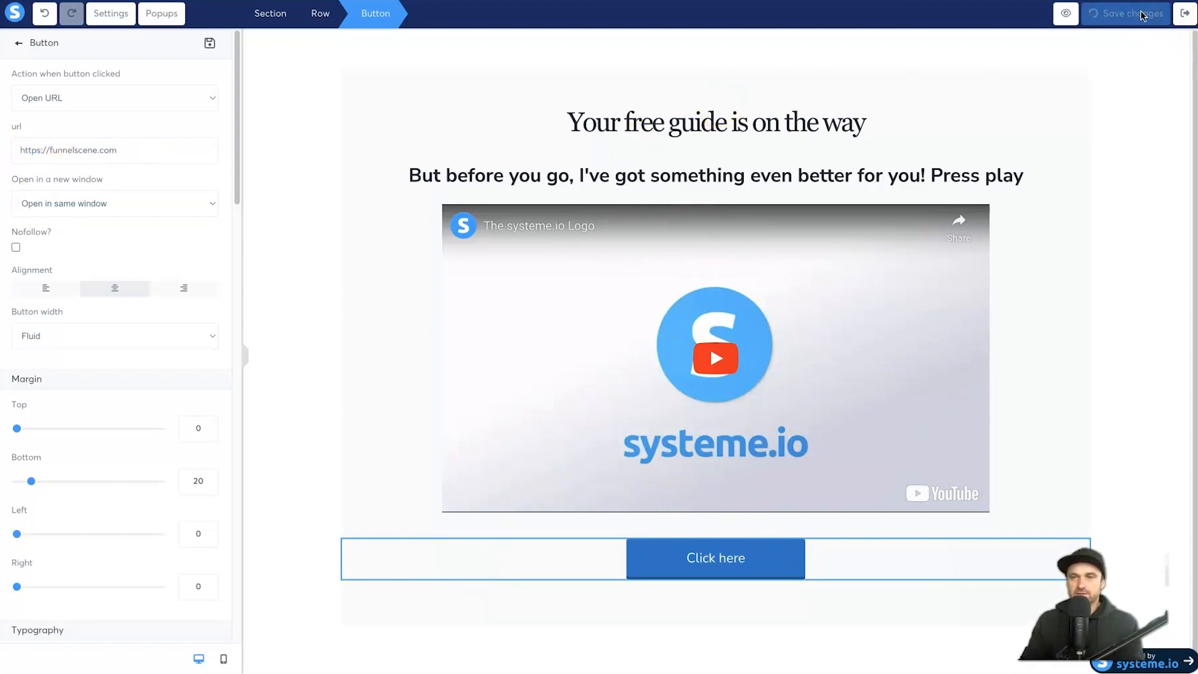
pyautogui.click(1181, 18)
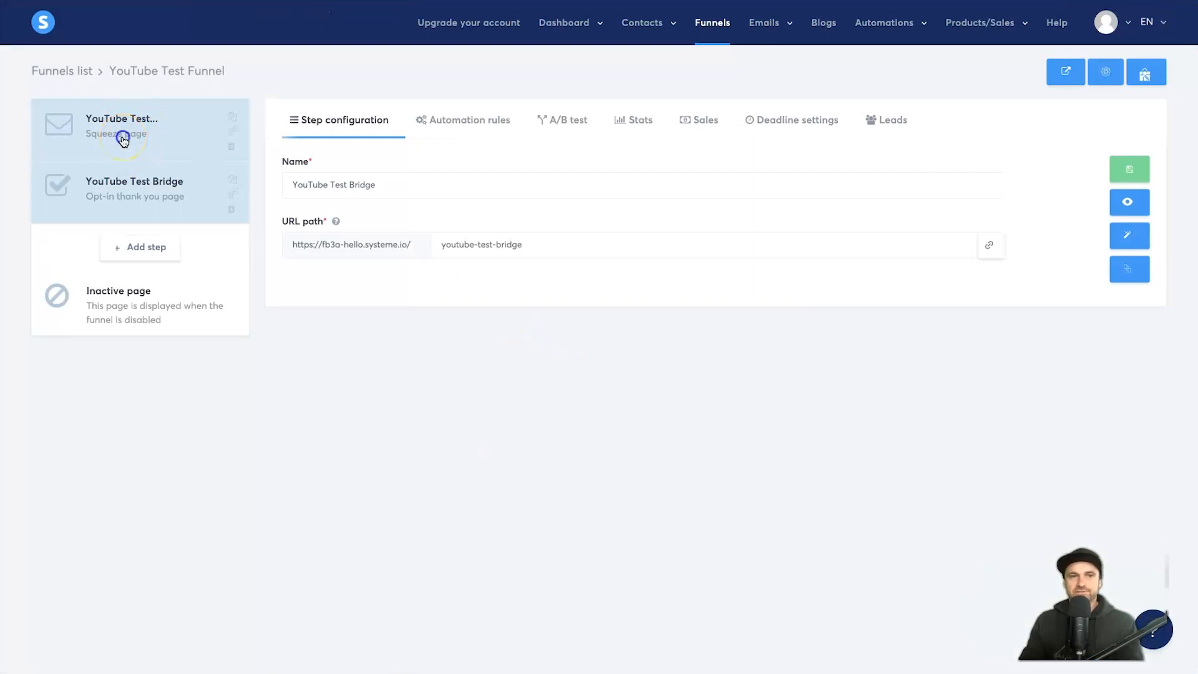
# Step: Submit a test opt-in with consent on the YouTube Test landing page and try the bridge page's Click here link
pyautogui.click(123, 140)
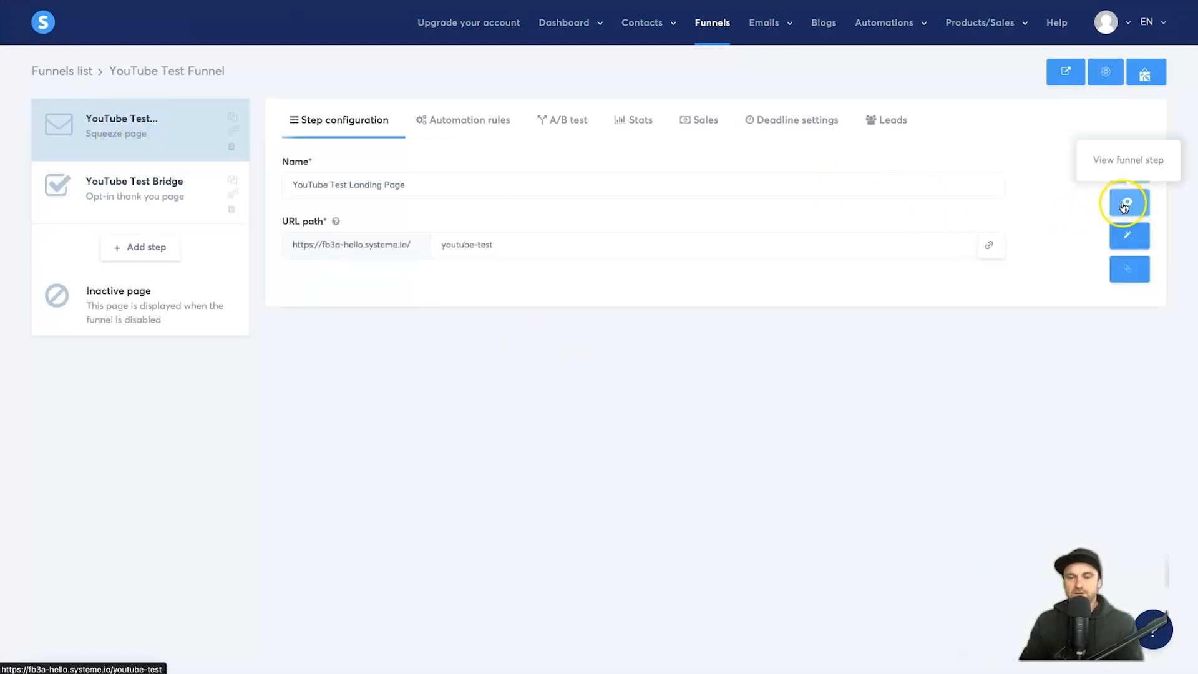
pyautogui.click(1134, 210)
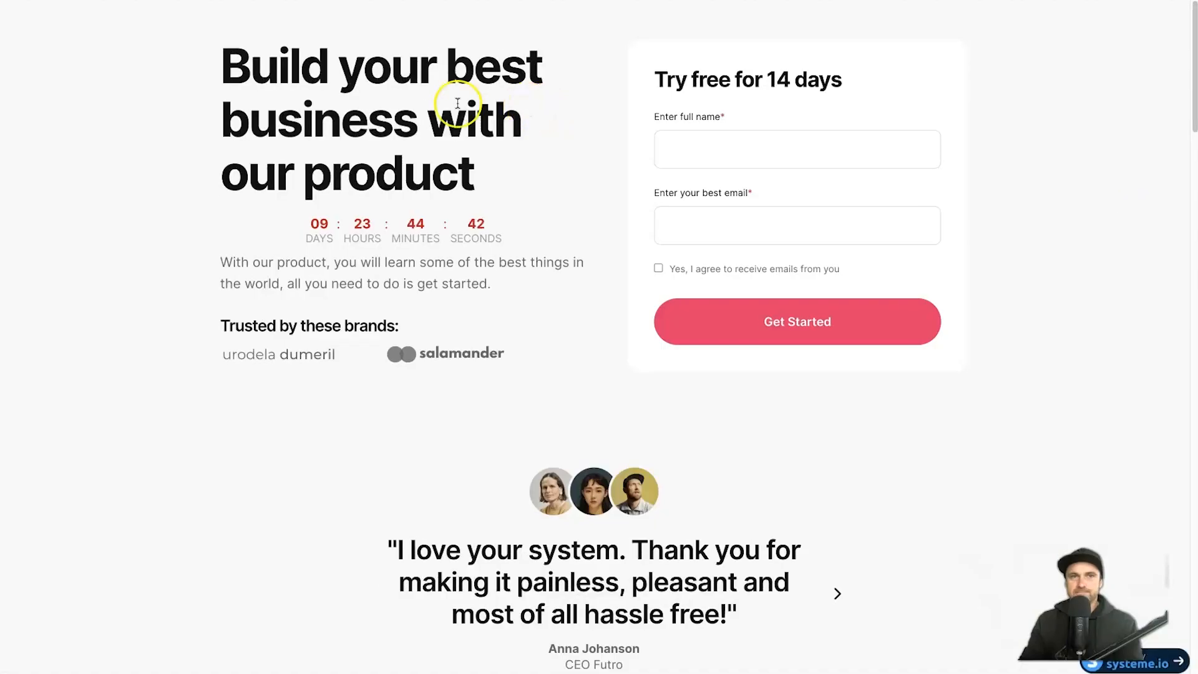
pyautogui.click(742, 149)
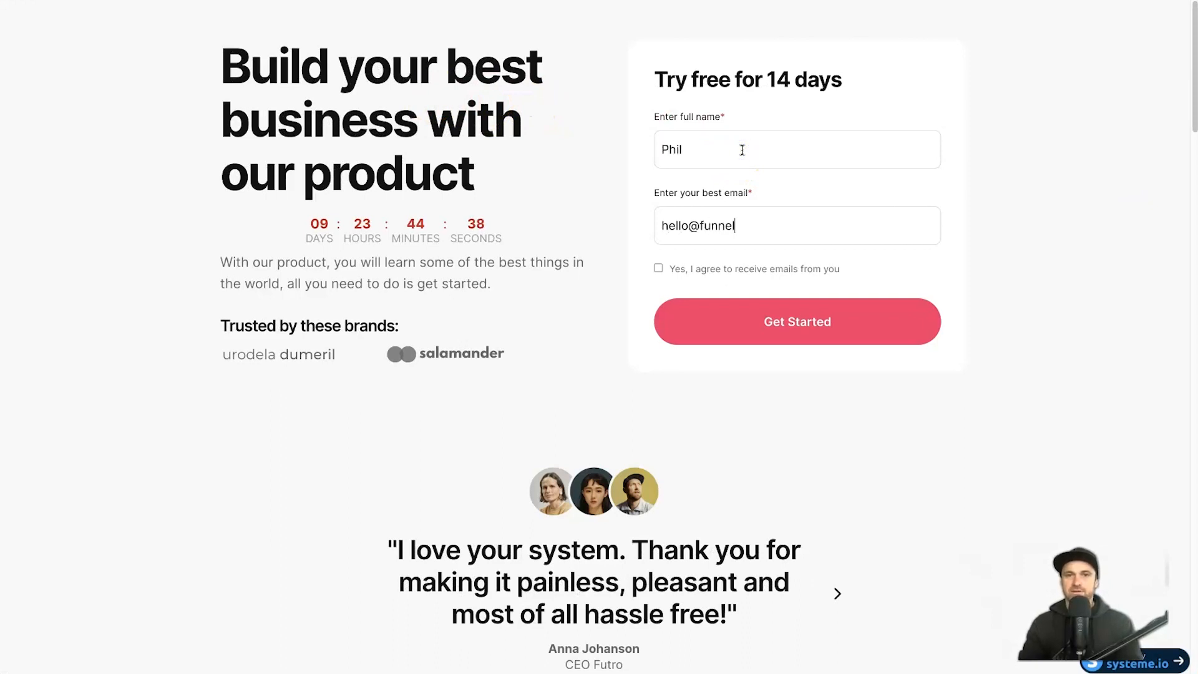
pyautogui.click(656, 268)
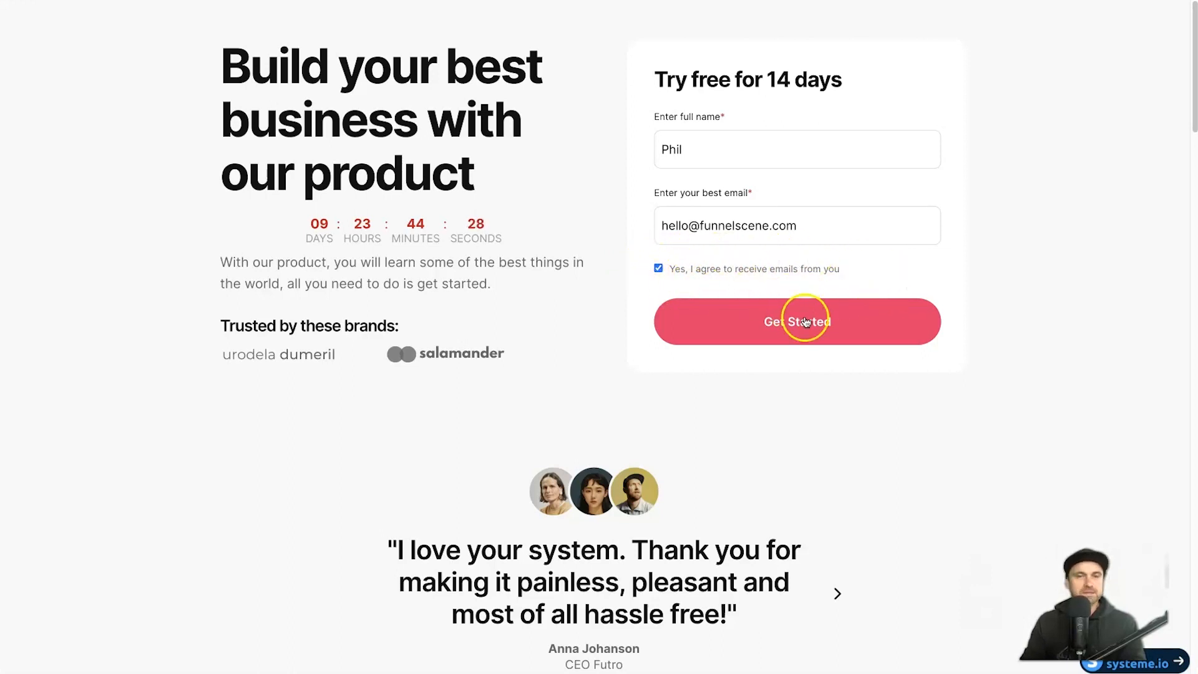
pyautogui.click(778, 324)
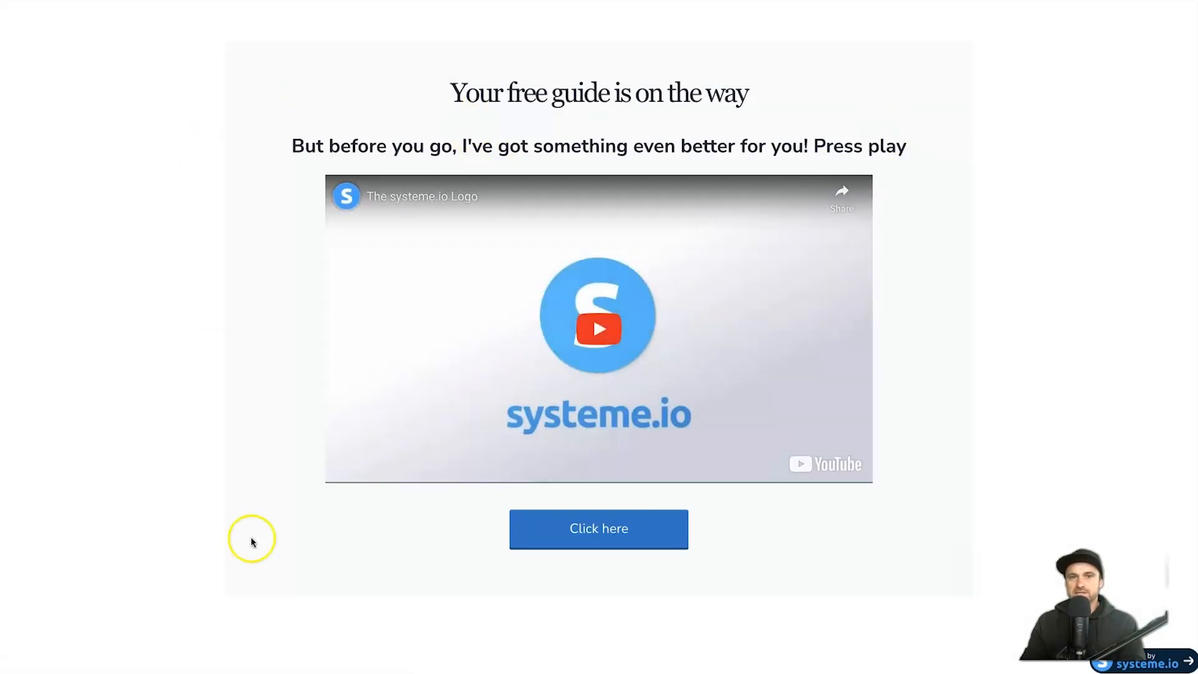
pyautogui.click(590, 526)
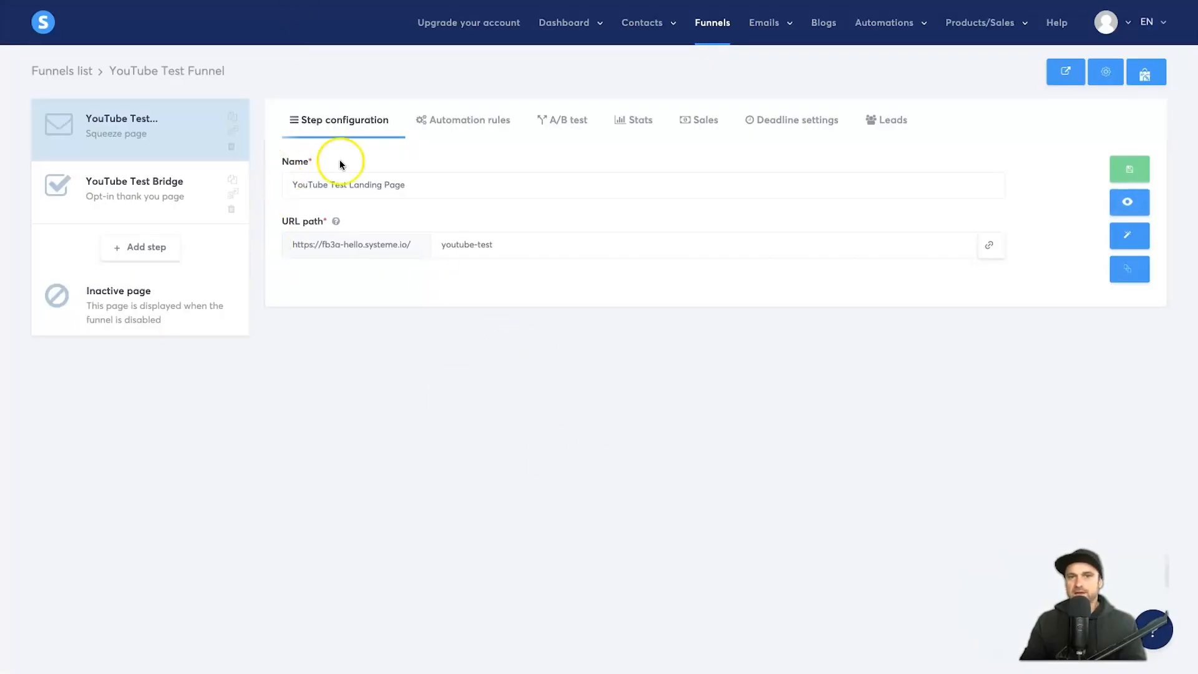
pyautogui.click(889, 122)
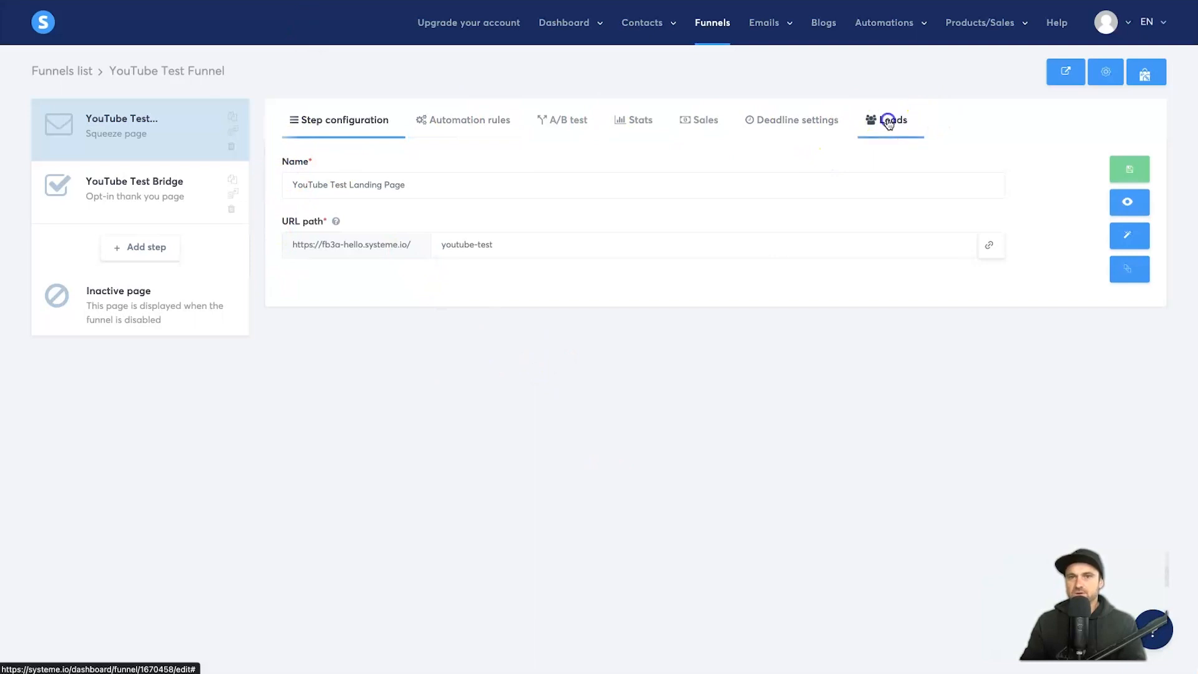
pyautogui.moveTo(428, 243); pyautogui.dragTo(627, 241)
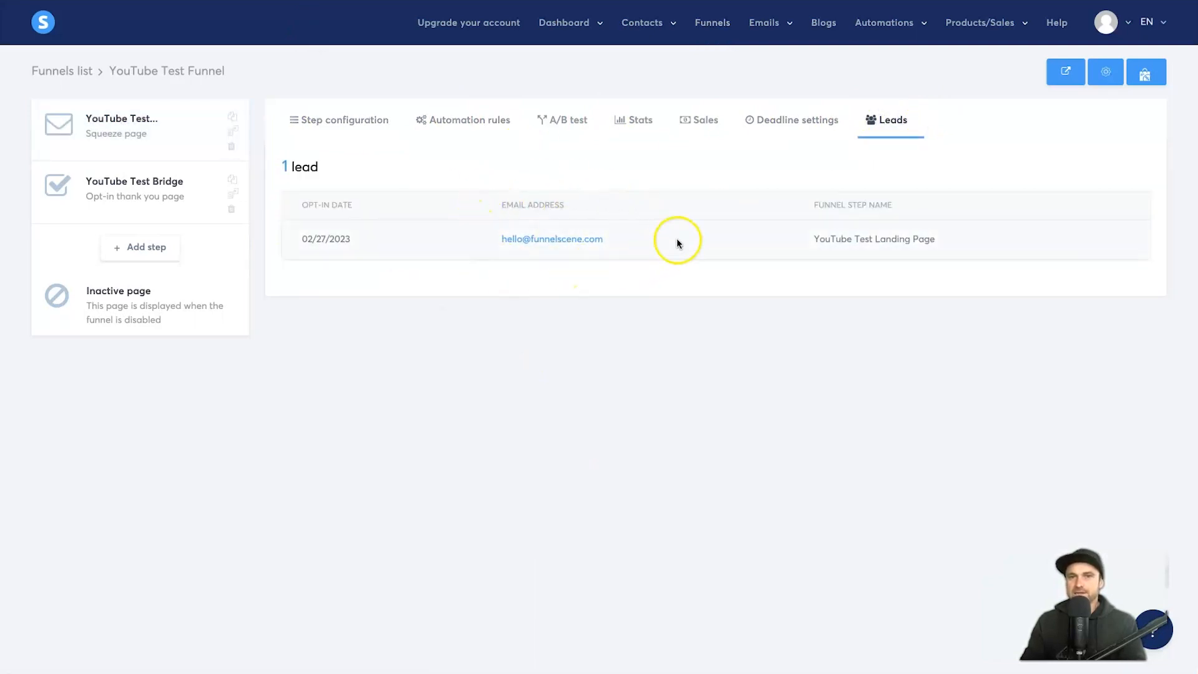
pyautogui.tripleClick(833, 256)
pyautogui.click(938, 244)
pyautogui.moveTo(352, 239); pyautogui.dragTo(239, 238)
pyautogui.click(470, 264)
pyautogui.click(637, 51)
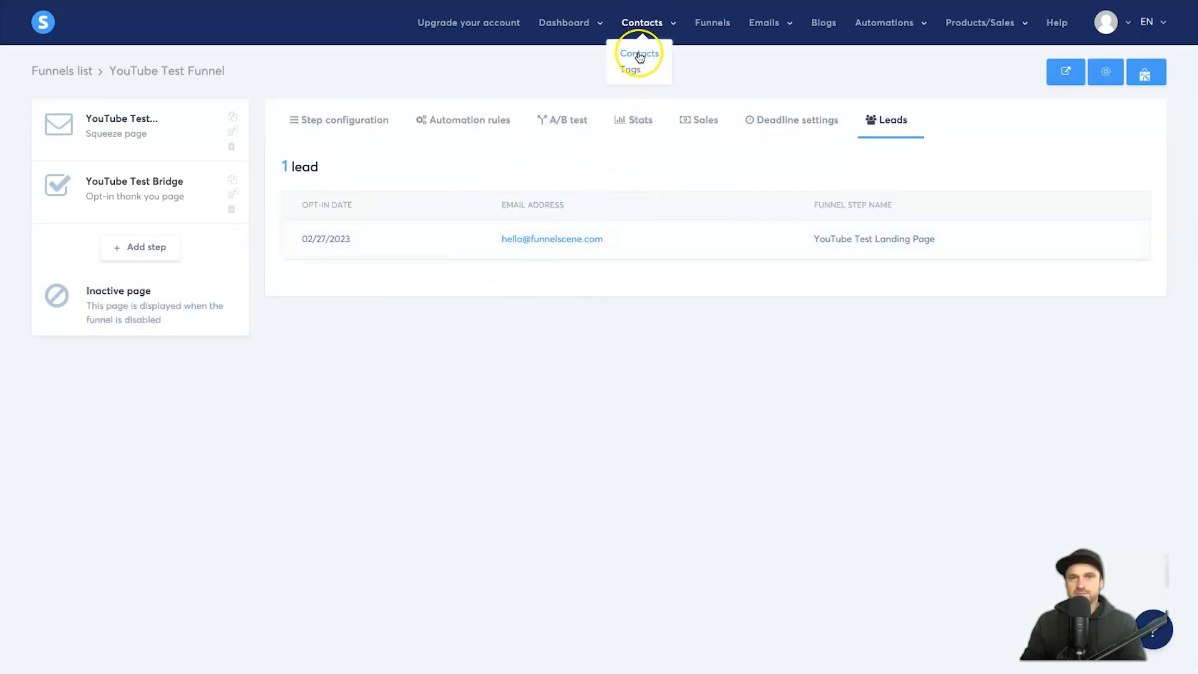
pyautogui.click(777, 178)
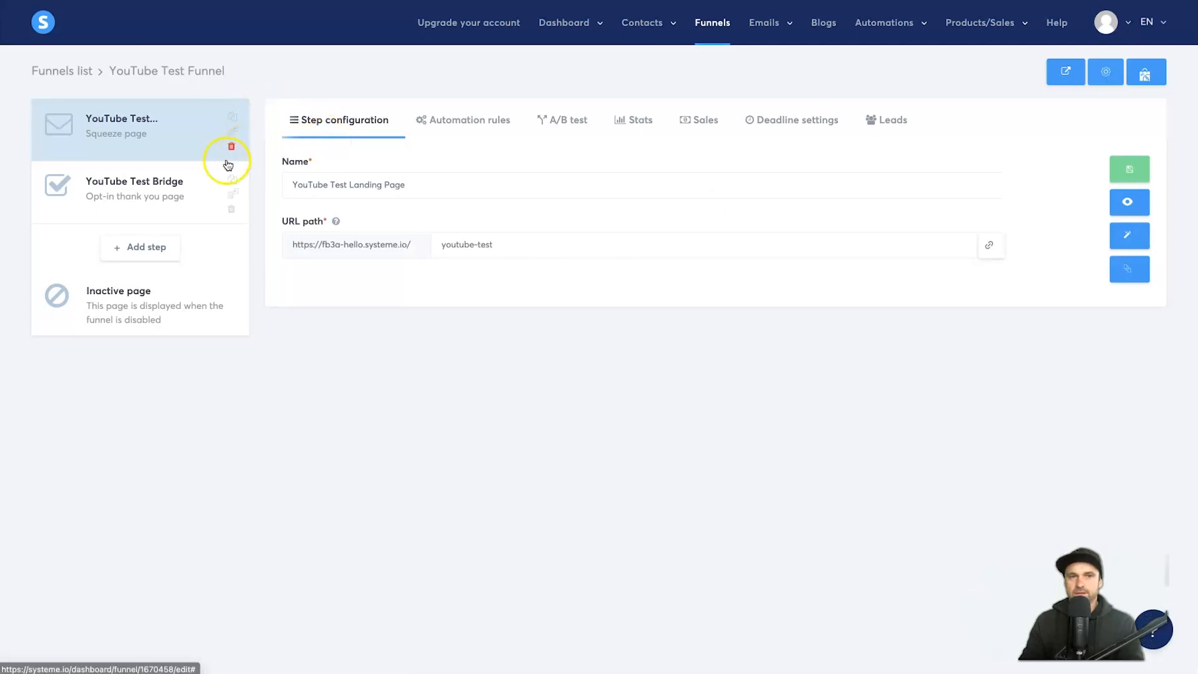
# Step: Start a landing-step automation rule: on 'Funnel step form subscribed', add a tag (none chosen)
pyautogui.click(447, 124)
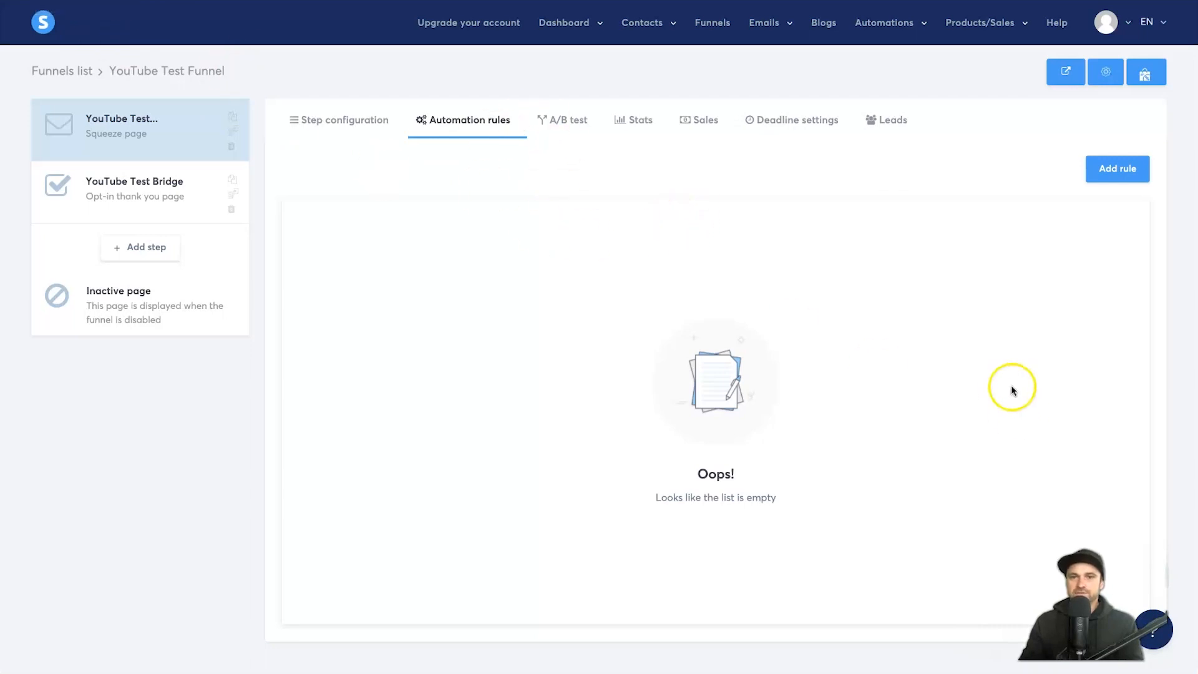
pyautogui.click(1128, 170)
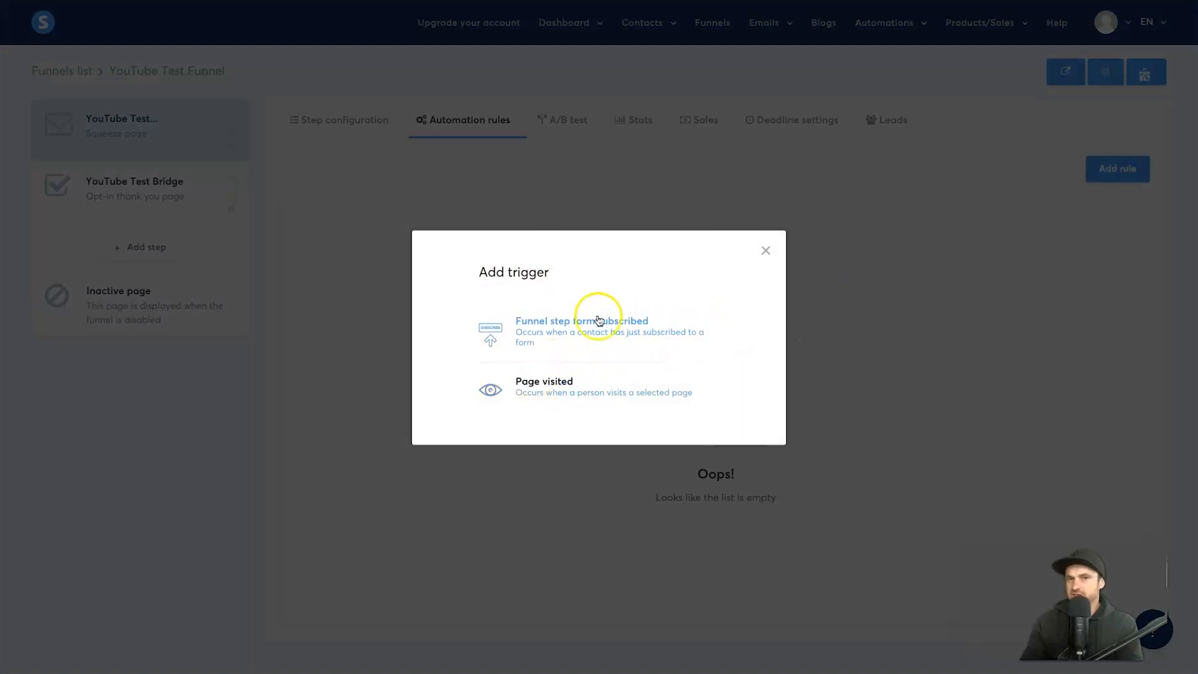
pyautogui.click(564, 326)
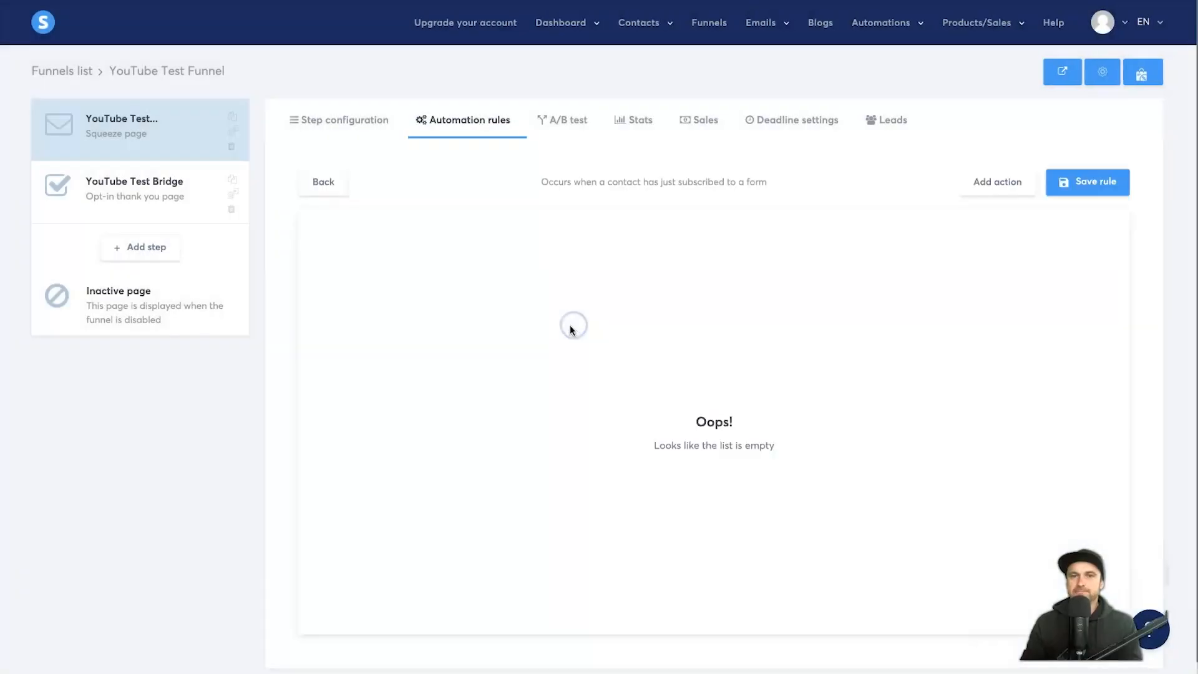
pyautogui.click(993, 195)
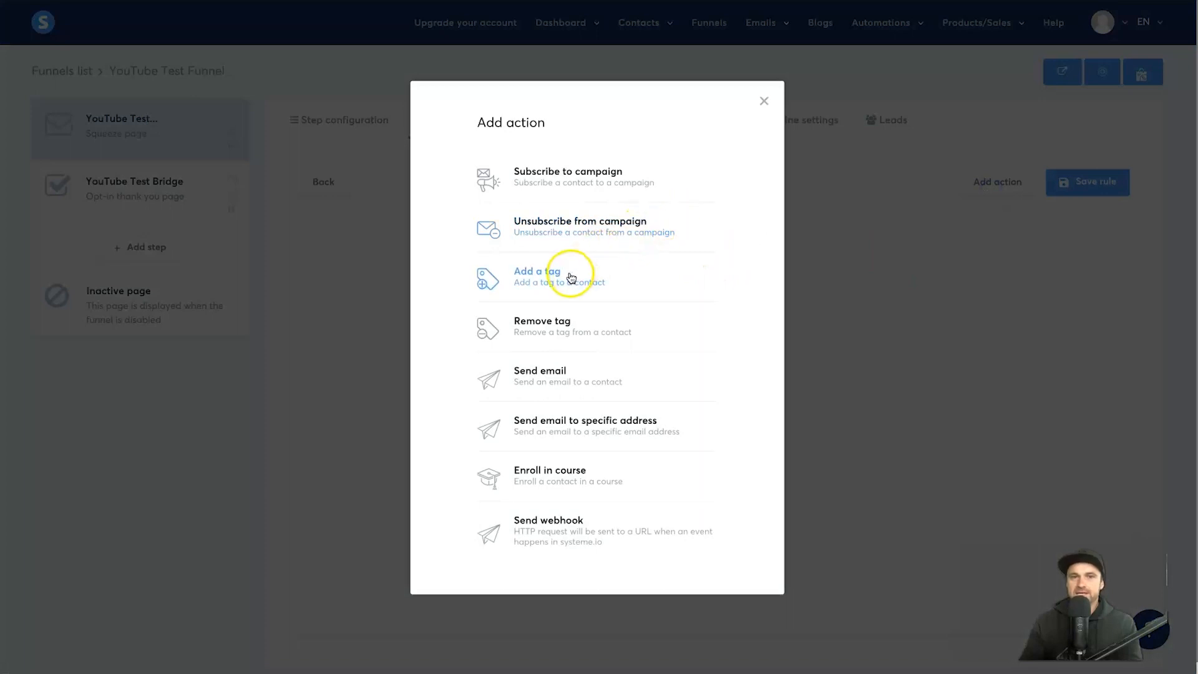
pyautogui.click(570, 276)
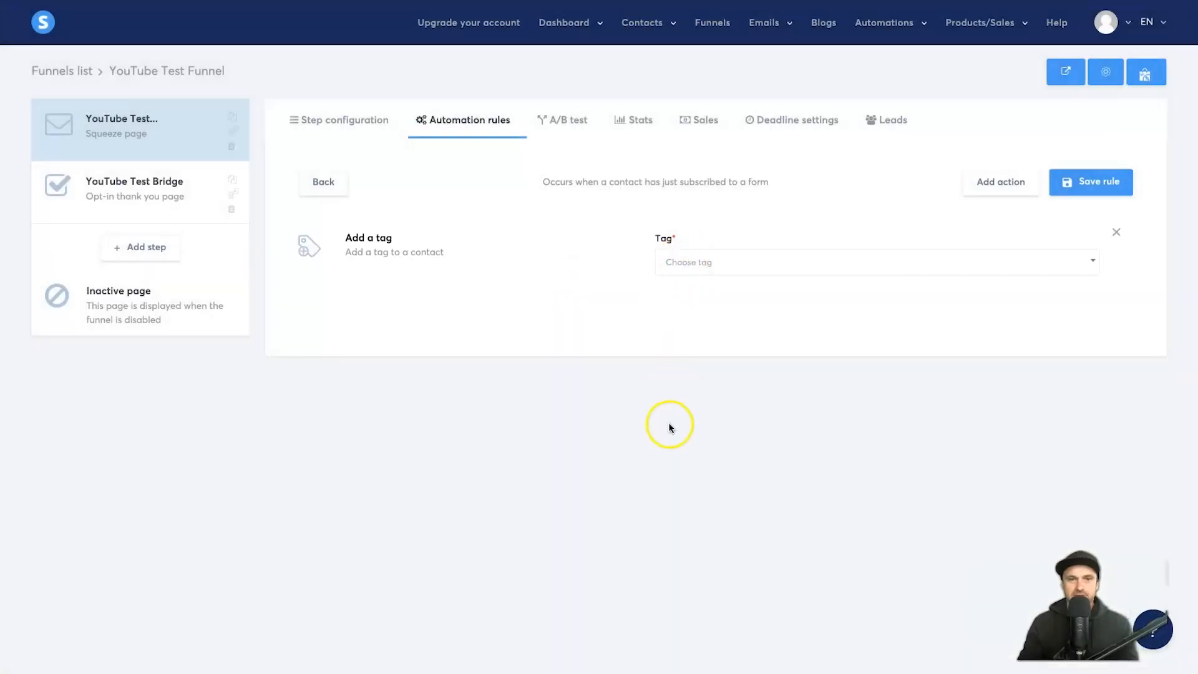
pyautogui.click(724, 273)
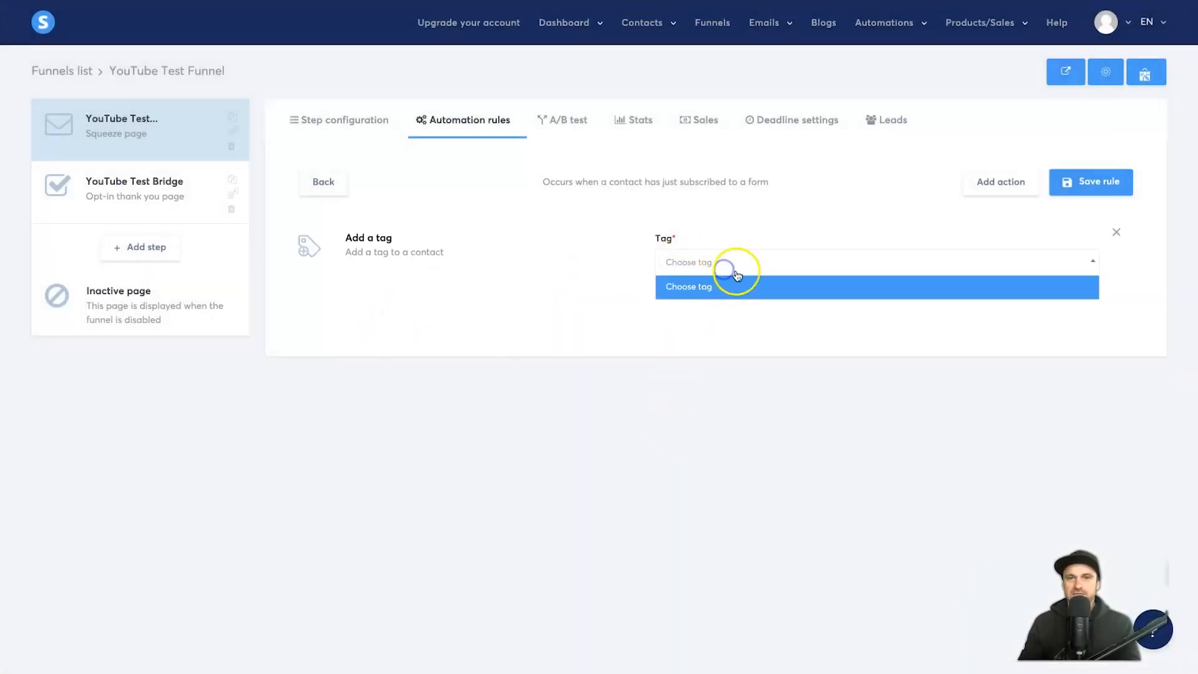
pyautogui.click(701, 289)
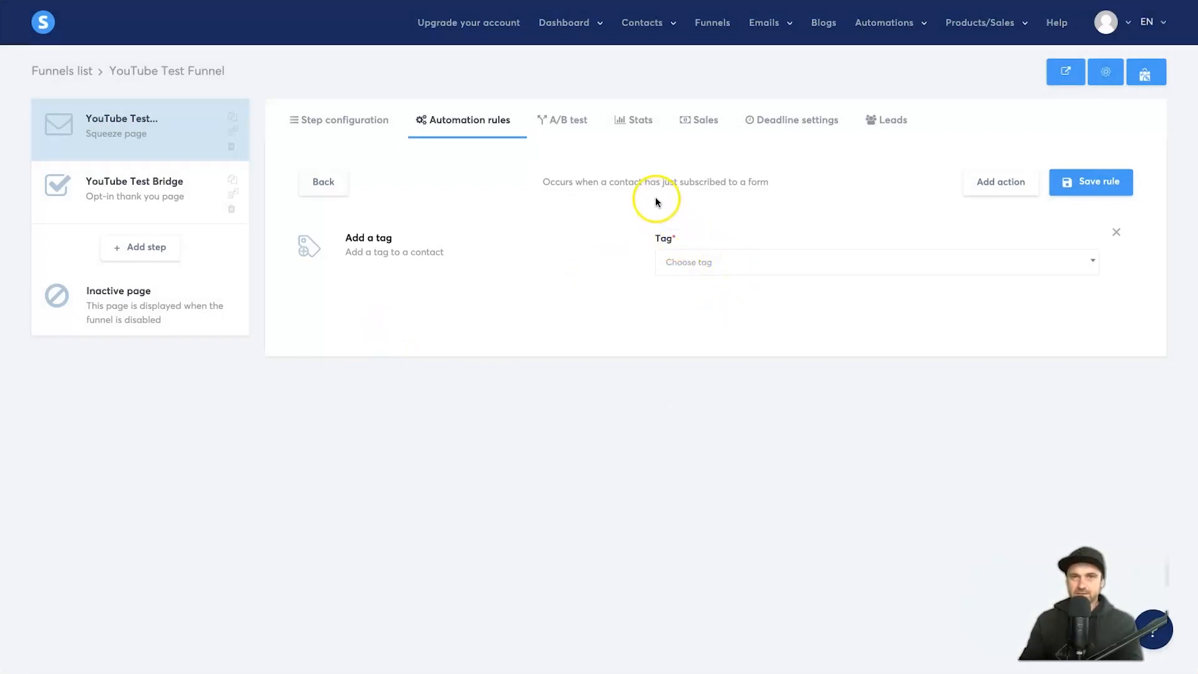
pyautogui.moveTo(659, 25)
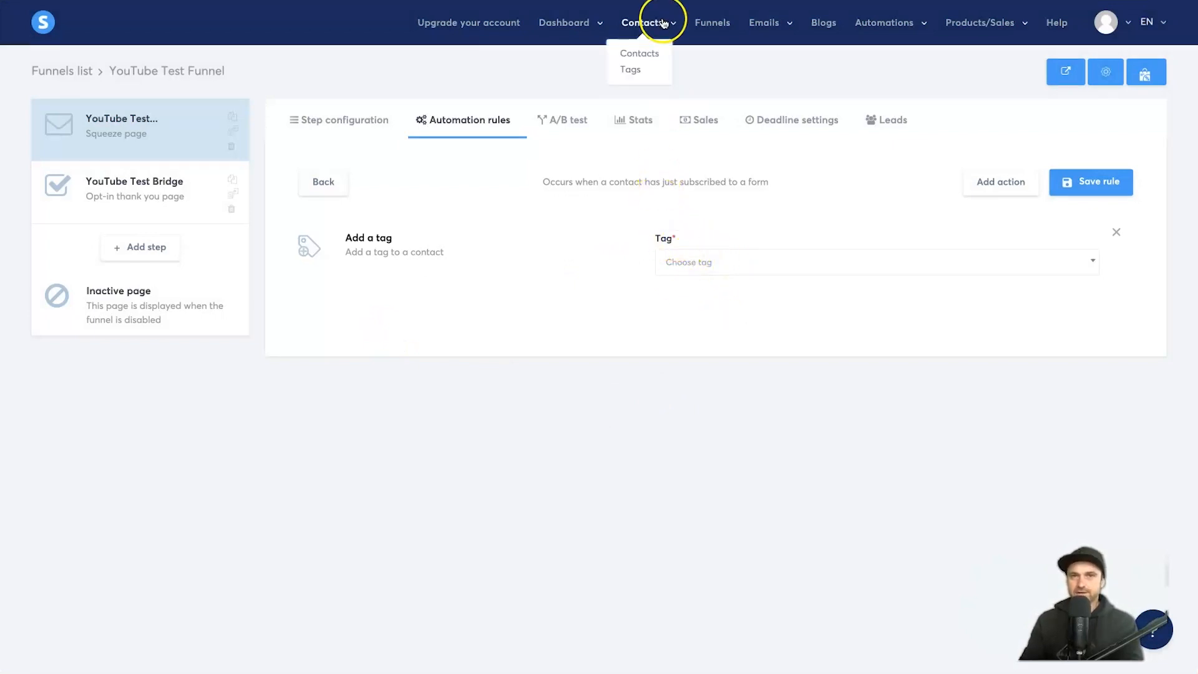
# Step: Open the Tags page in a new tab and create a tag named 'YouTube Test'
pyautogui.rightClick(634, 71)
pyautogui.click(687, 79)
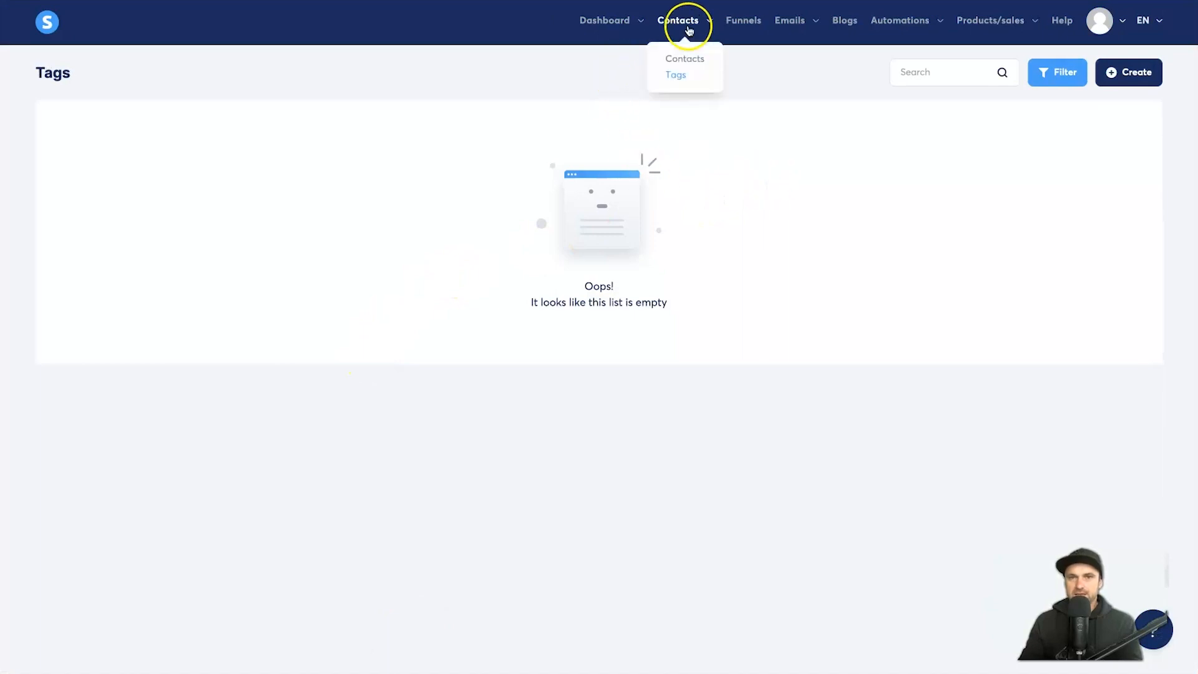
pyautogui.click(1109, 73)
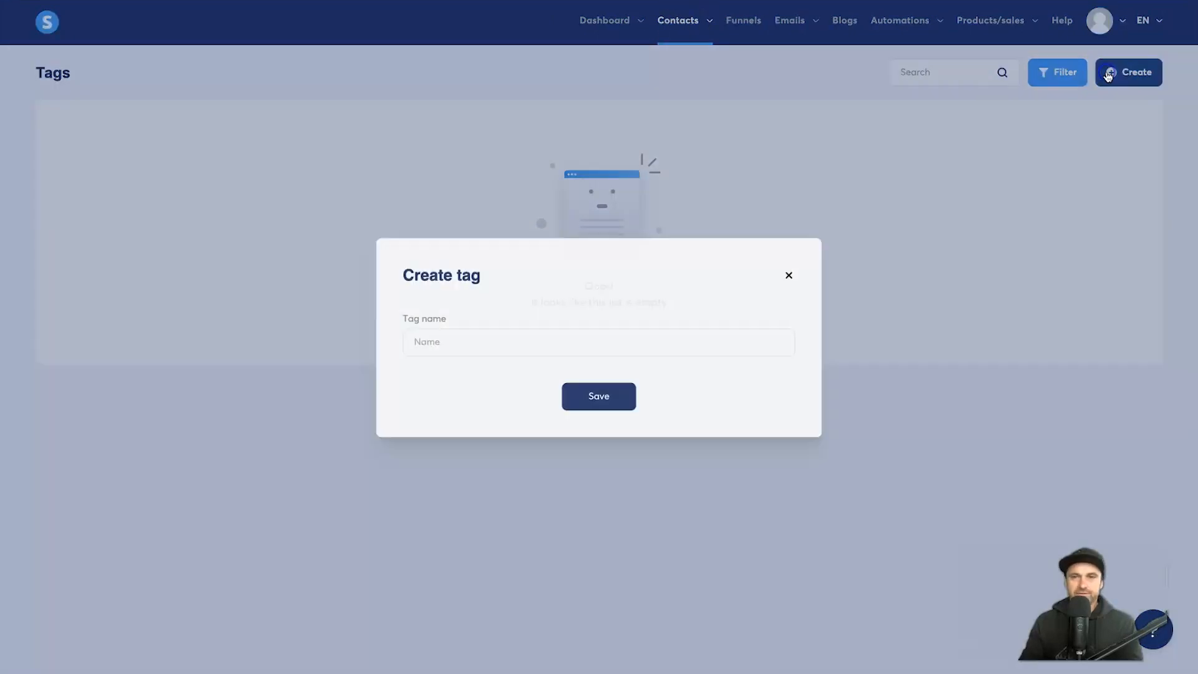
pyautogui.click(616, 335)
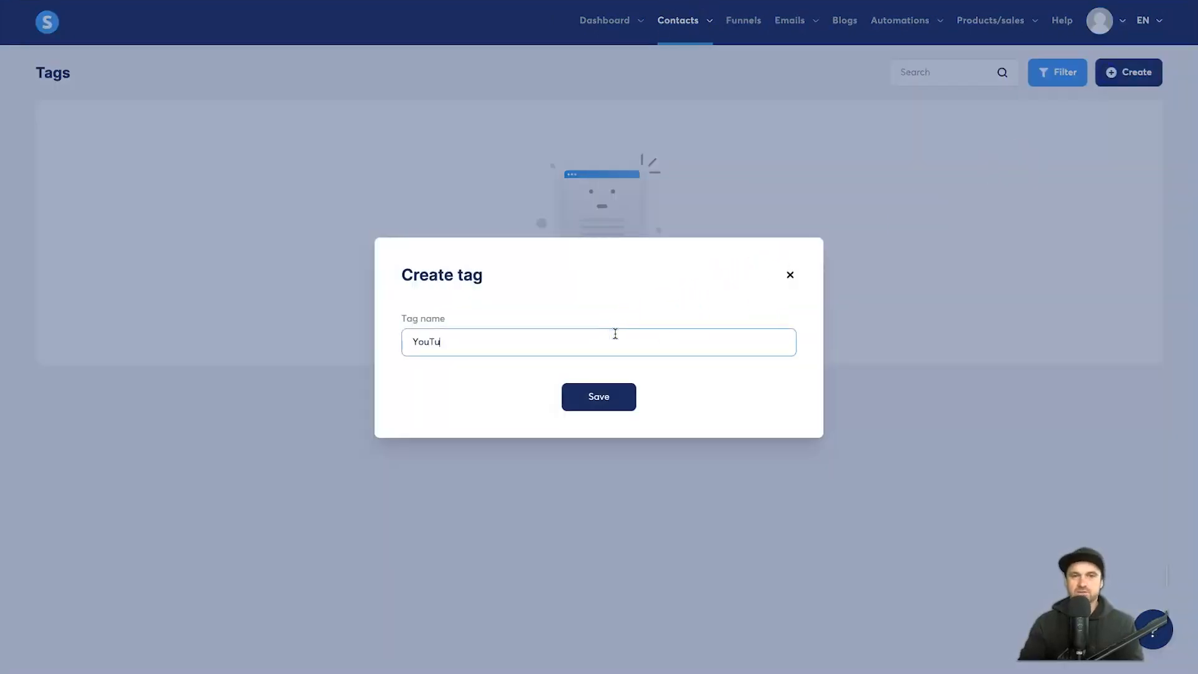
pyautogui.click(622, 403)
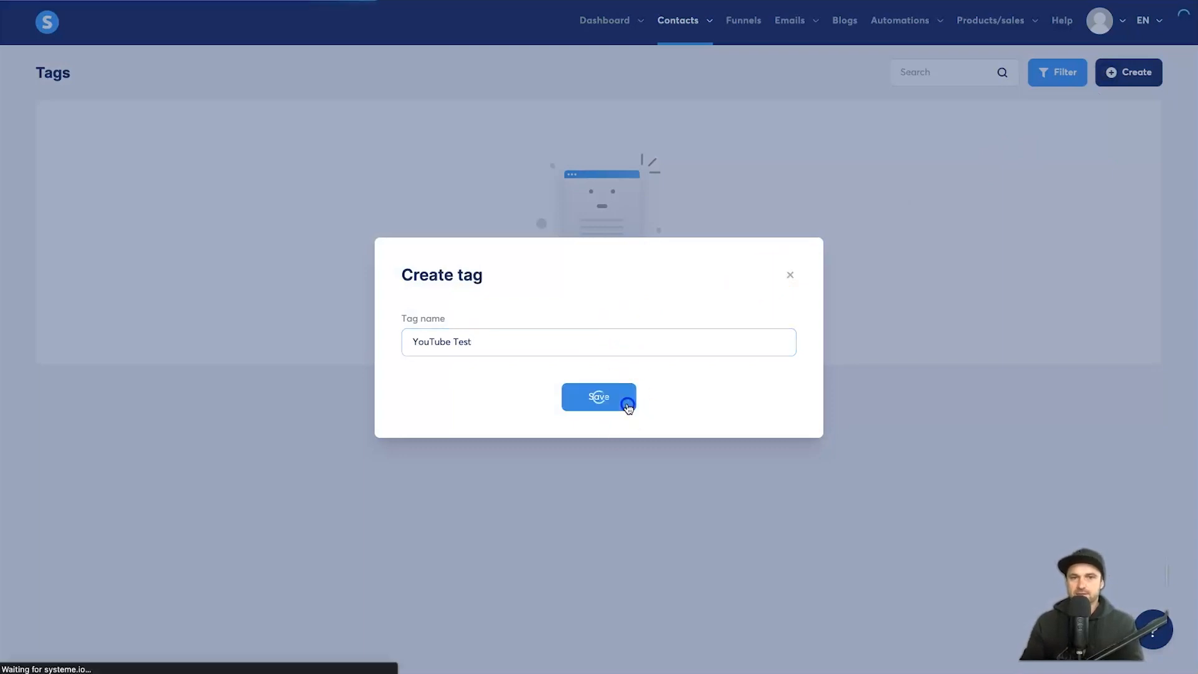
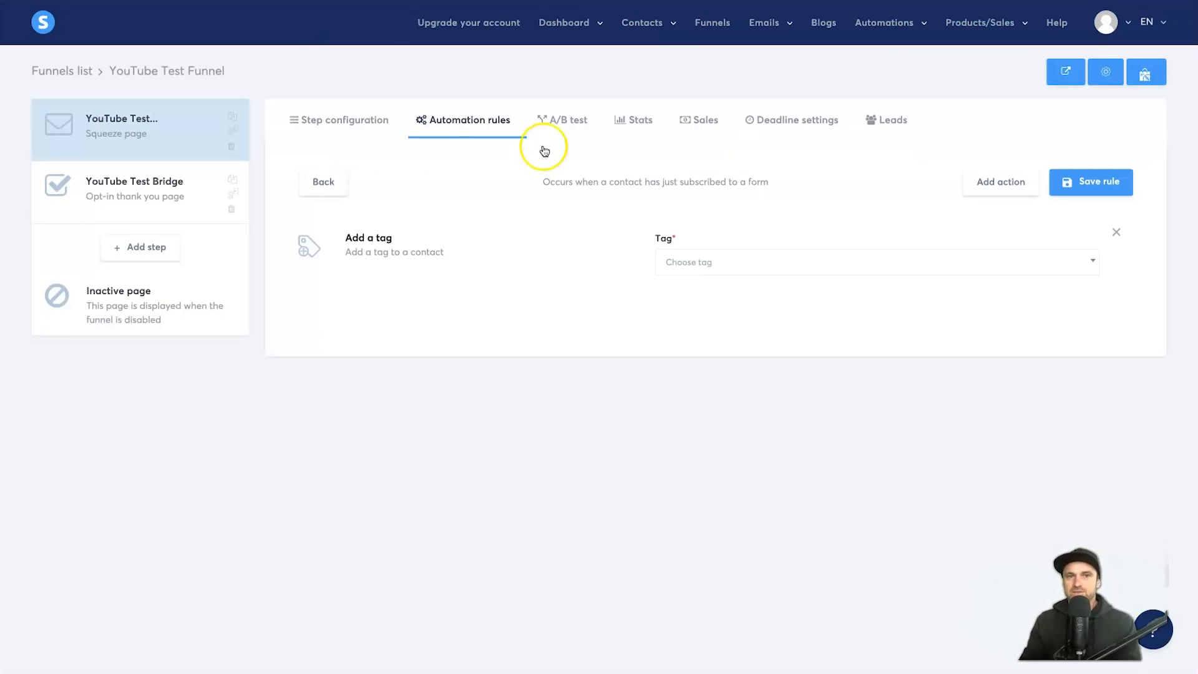
# Step: Reload the page so the new tag is available, then reopen the step's automation rules
pyautogui.click(743, 262)
pyautogui.click(745, 263)
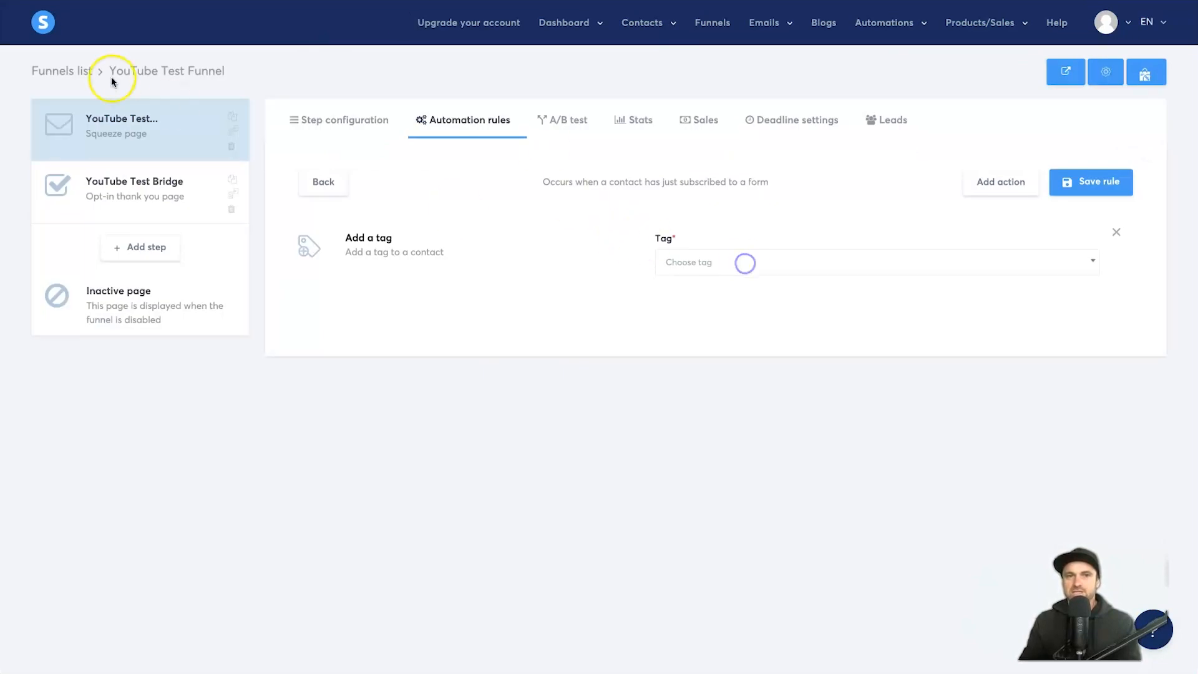
pyautogui.rightClick(341, 59)
pyautogui.click(359, 95)
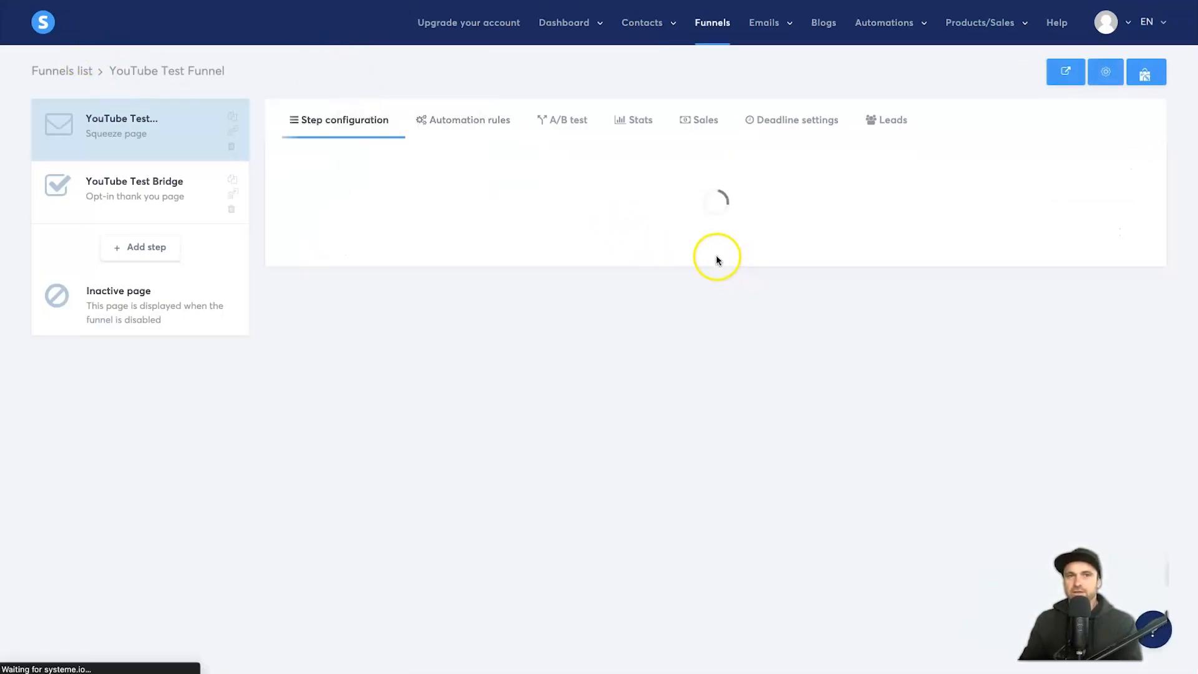
pyautogui.click(453, 120)
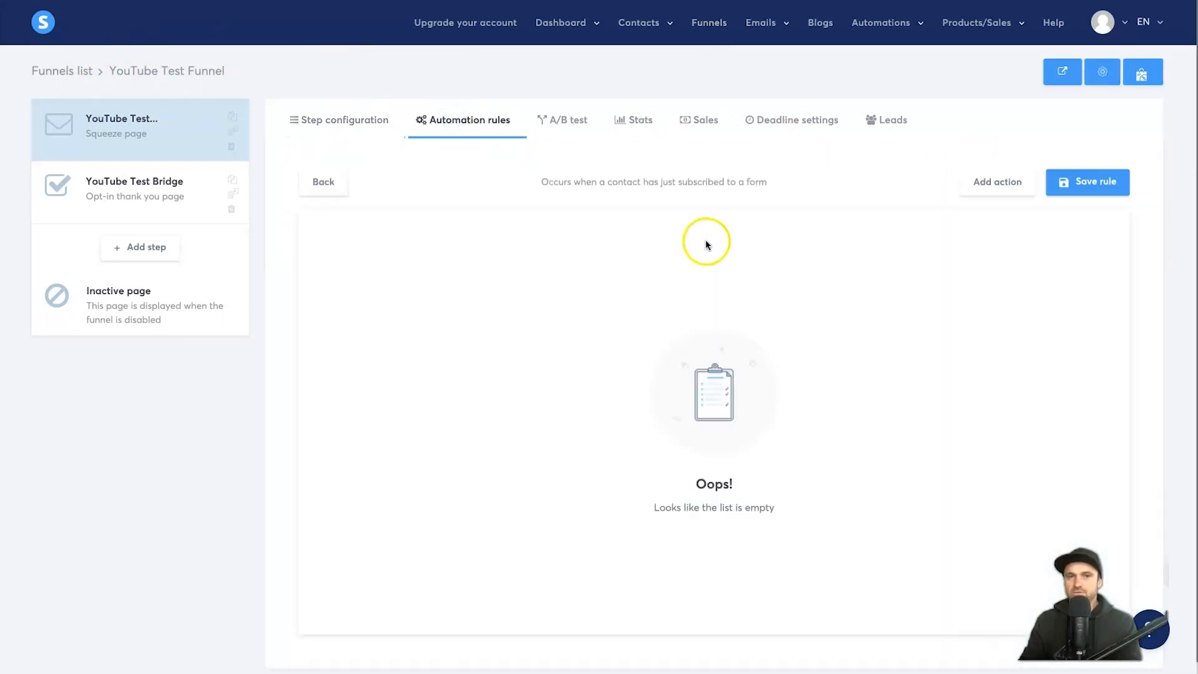
# Step: Give the form-subscribed rule an 'Add a tag' action with YouTube Test and save the rule
pyautogui.click(988, 186)
pyautogui.click(594, 280)
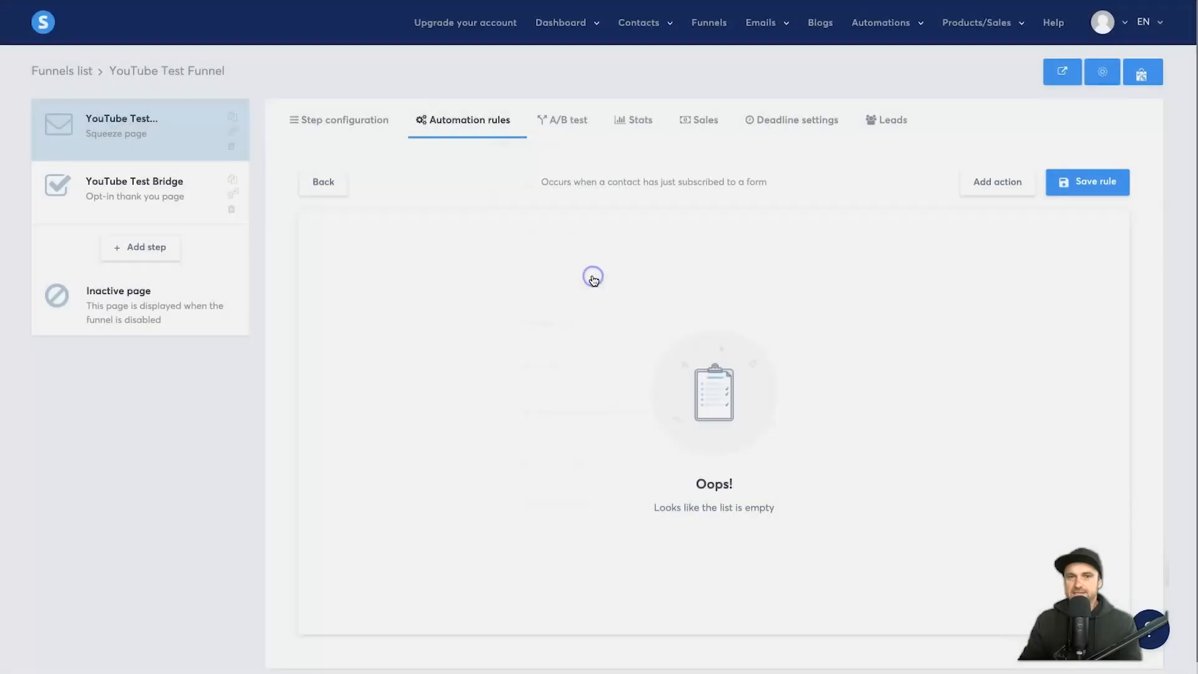
pyautogui.click(773, 256)
pyautogui.click(734, 310)
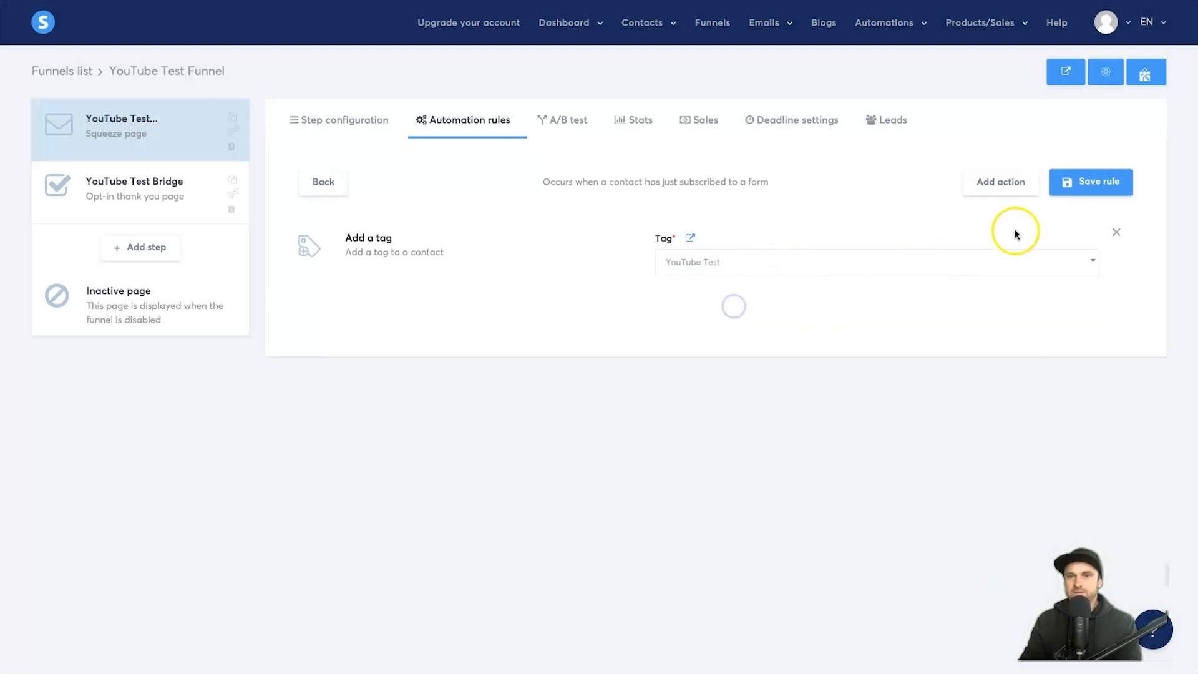
pyautogui.click(1089, 182)
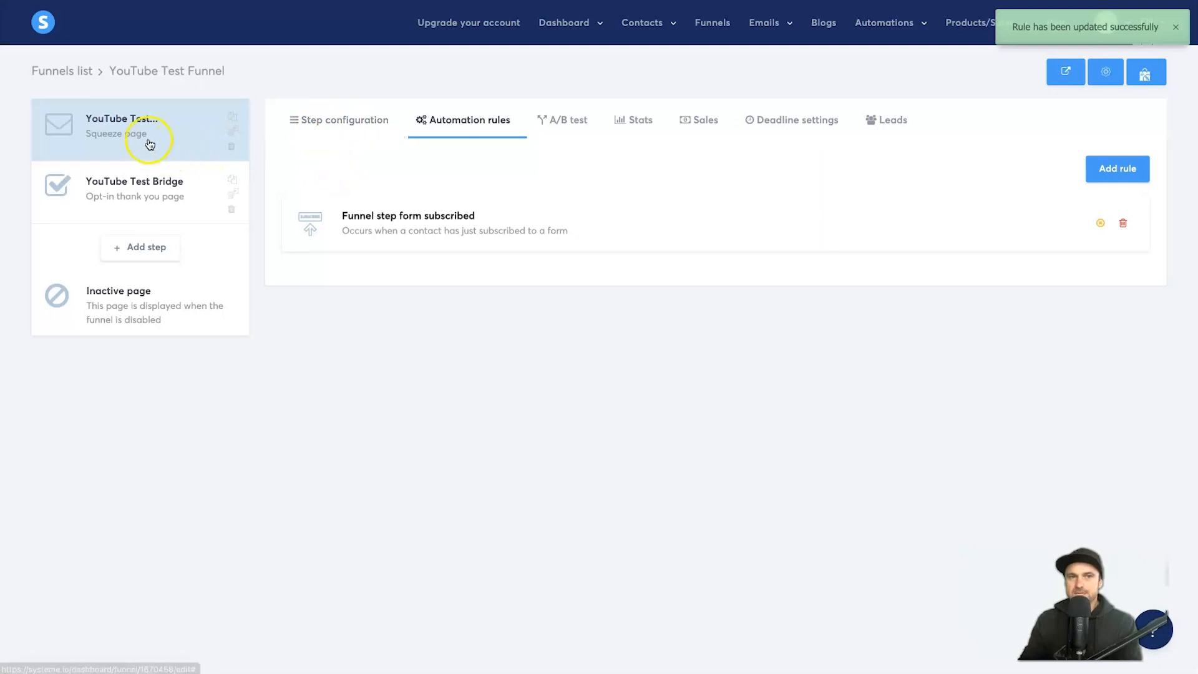
# Step: Go to the contact Tags list showing the YouTube Test tag
pyautogui.click(100, 121)
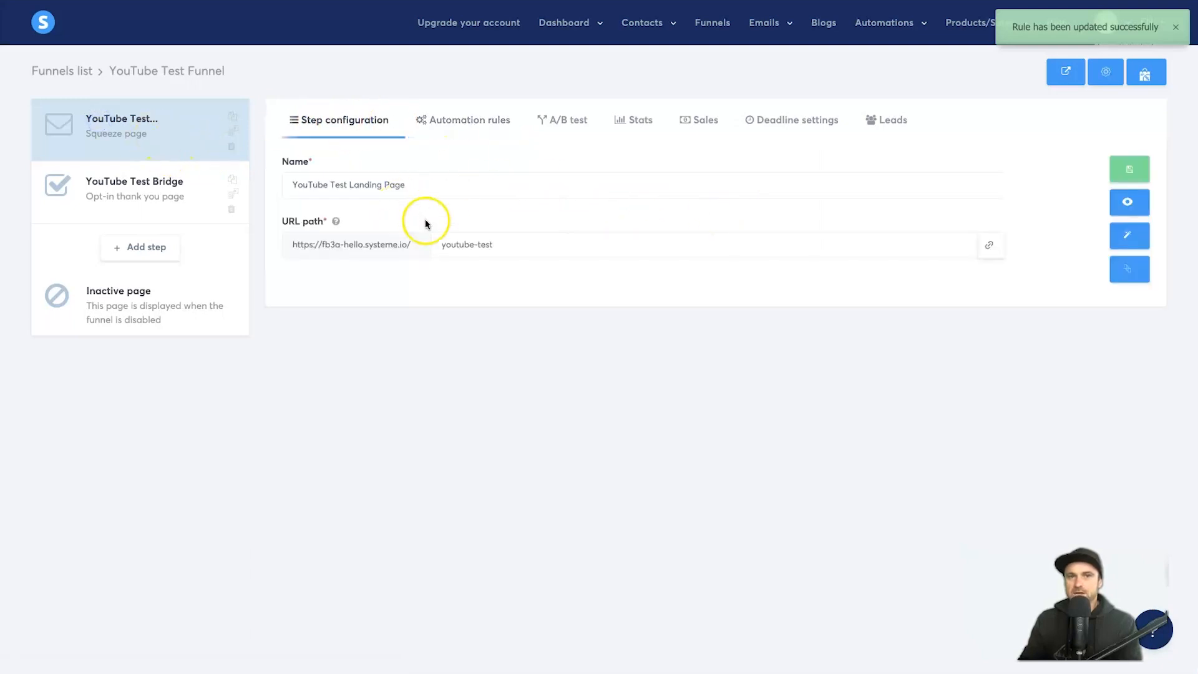
pyautogui.moveTo(643, 25)
pyautogui.click(632, 70)
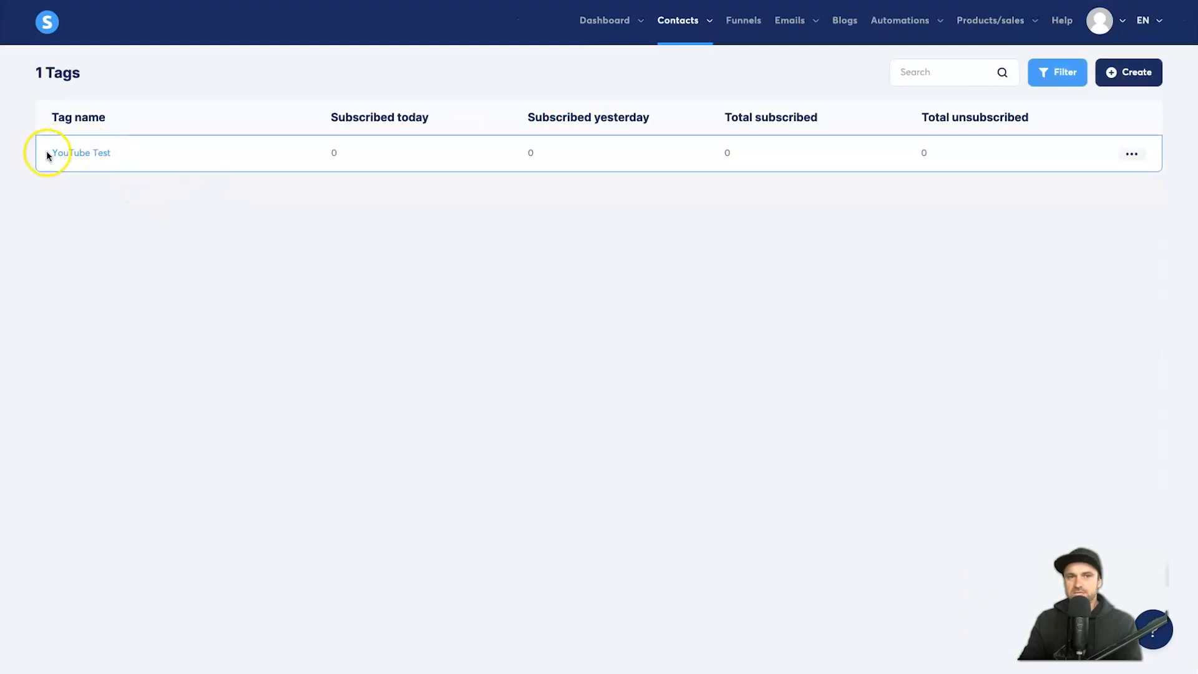
# Step: Open the test contact, tick the YouTube Test tag, save it and dismiss the confirmation
pyautogui.moveTo(679, 30)
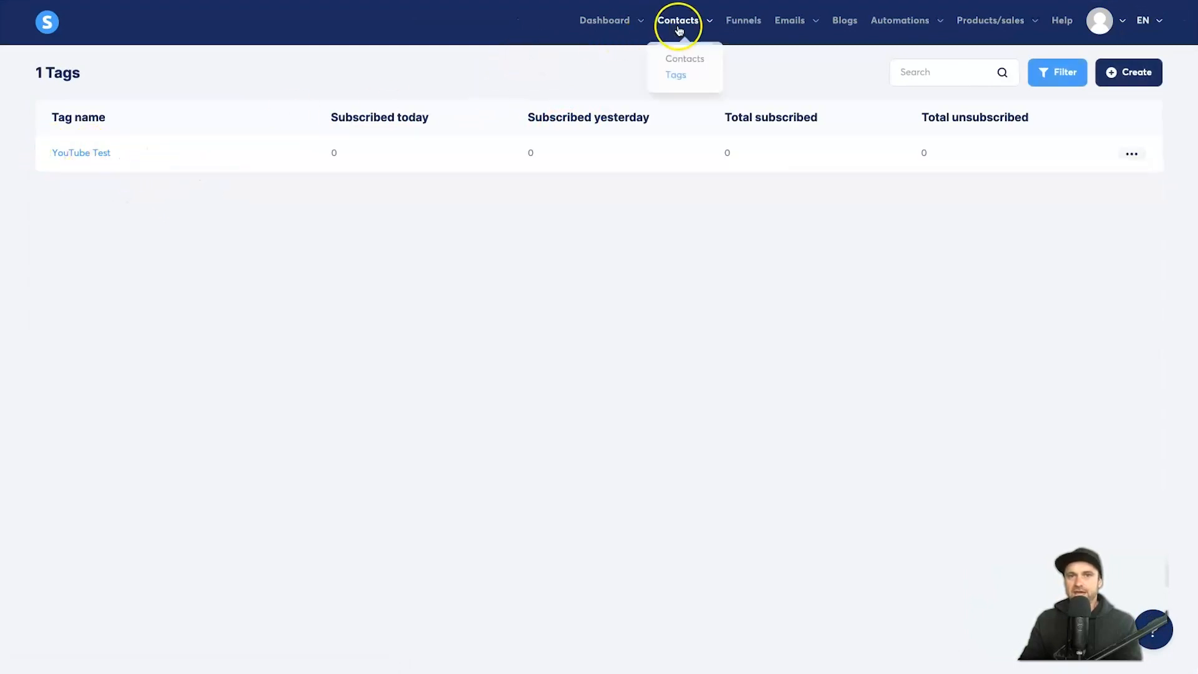
pyautogui.click(684, 58)
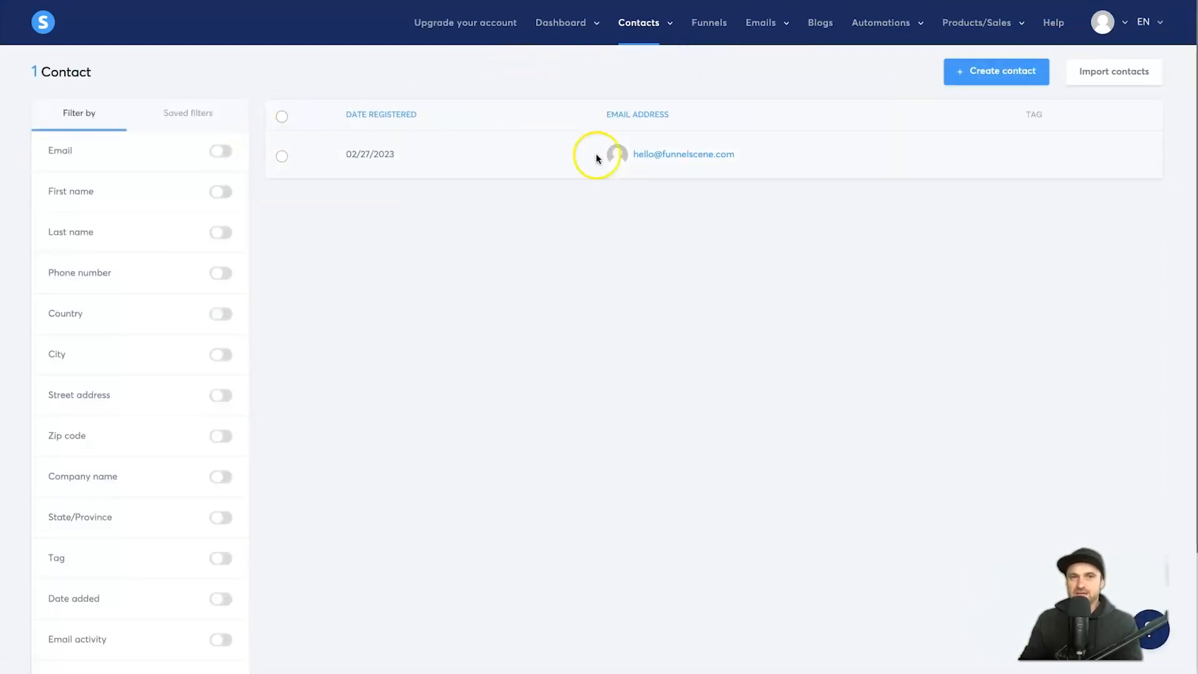
pyautogui.click(657, 154)
pyautogui.scroll(-3, 498, 460)
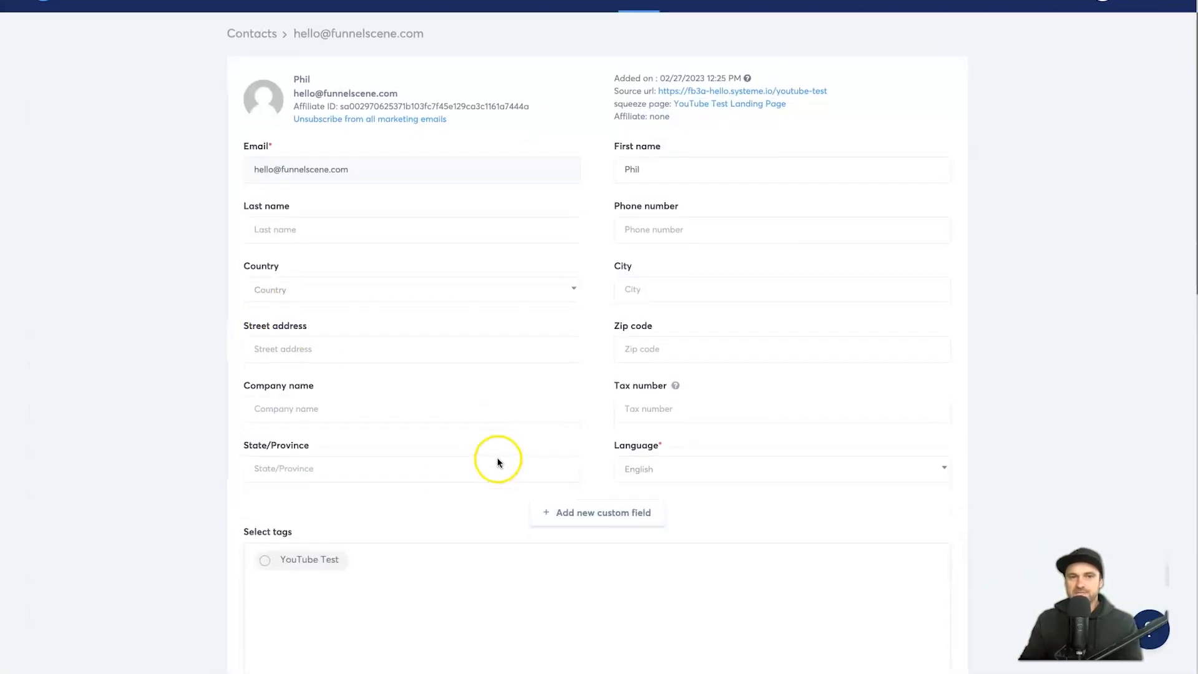
pyautogui.moveTo(219, 394); pyautogui.dragTo(307, 411)
pyautogui.click(266, 437)
pyautogui.click(909, 629)
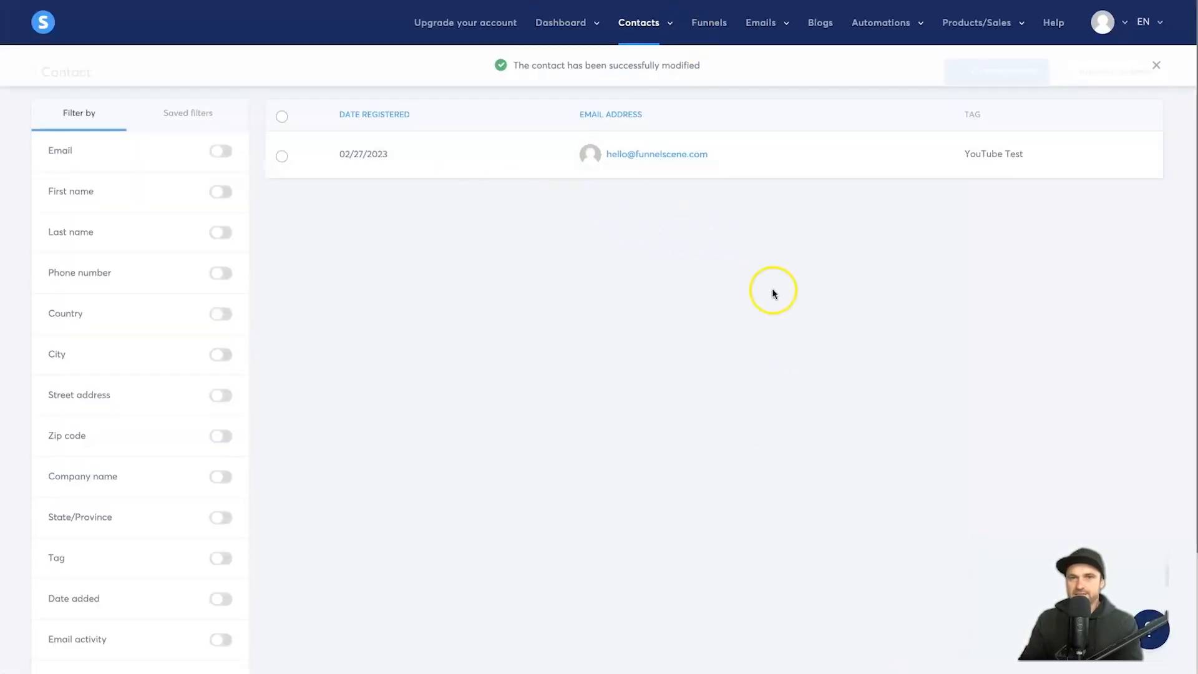
pyautogui.click(1158, 70)
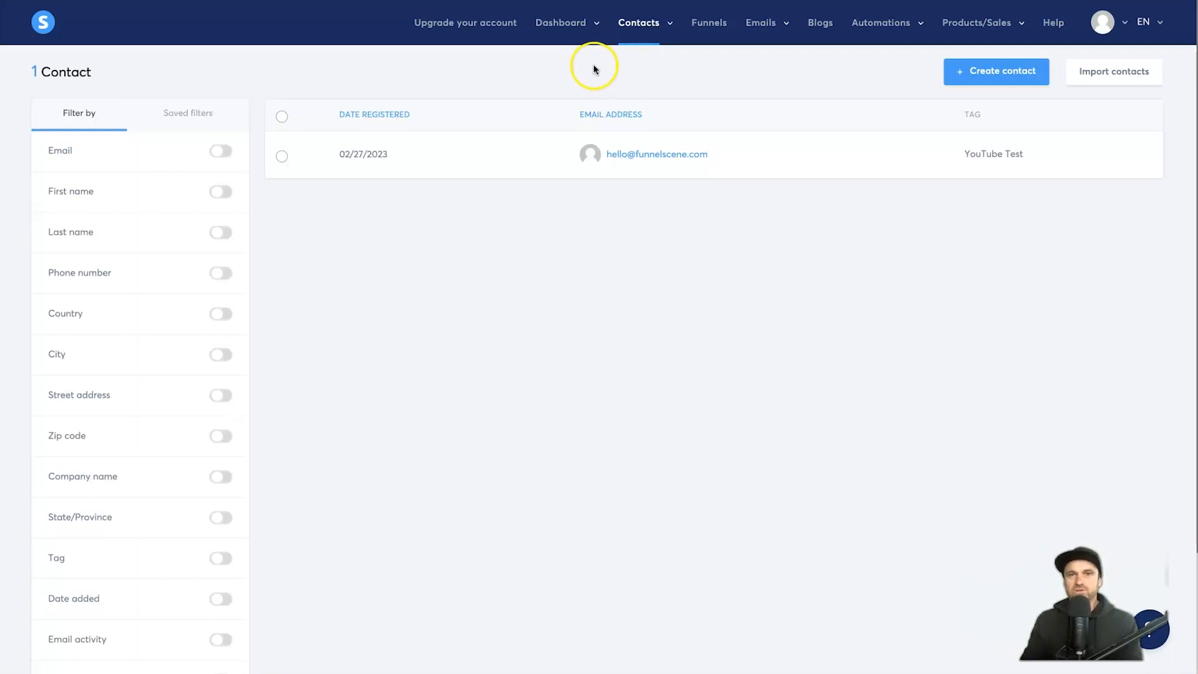
# Step: Look through the Emails menu pages and settle on the empty email Campaigns list
pyautogui.moveTo(774, 32)
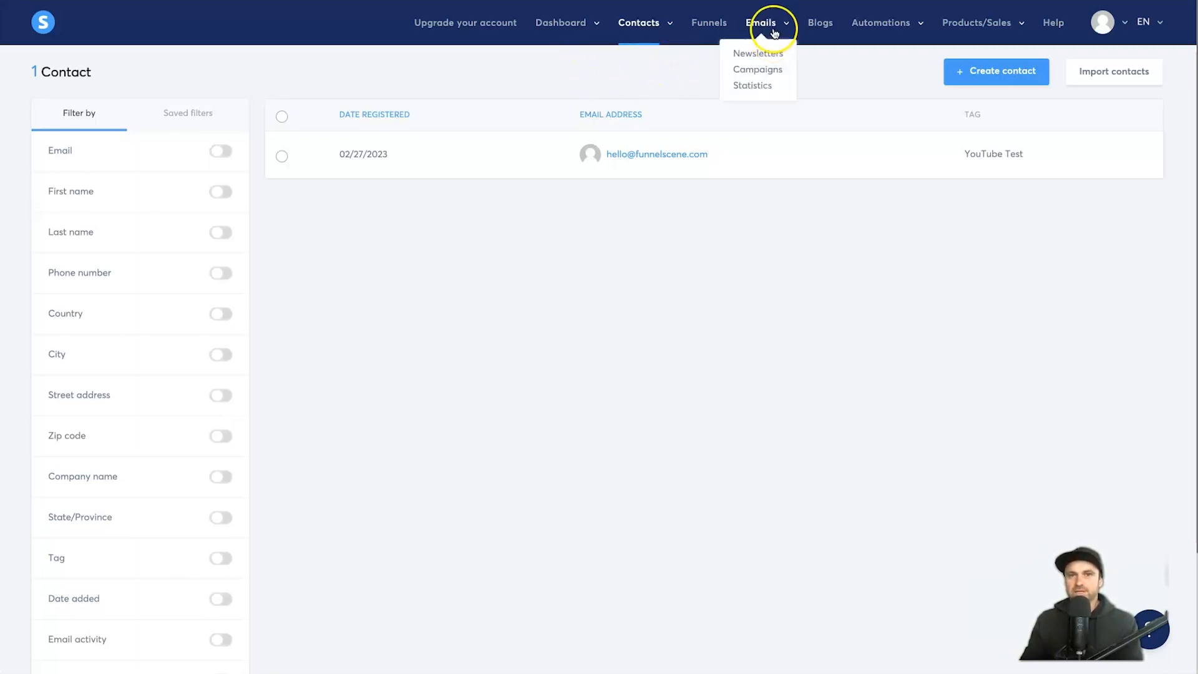
pyautogui.click(767, 68)
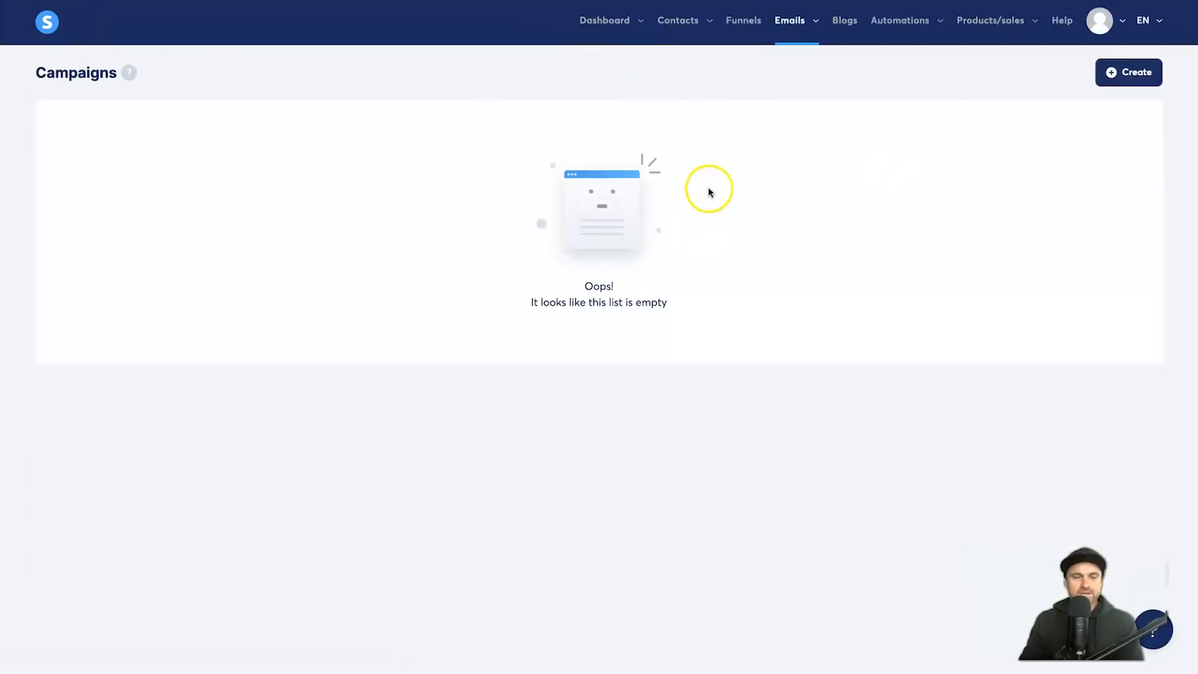
pyautogui.moveTo(791, 28)
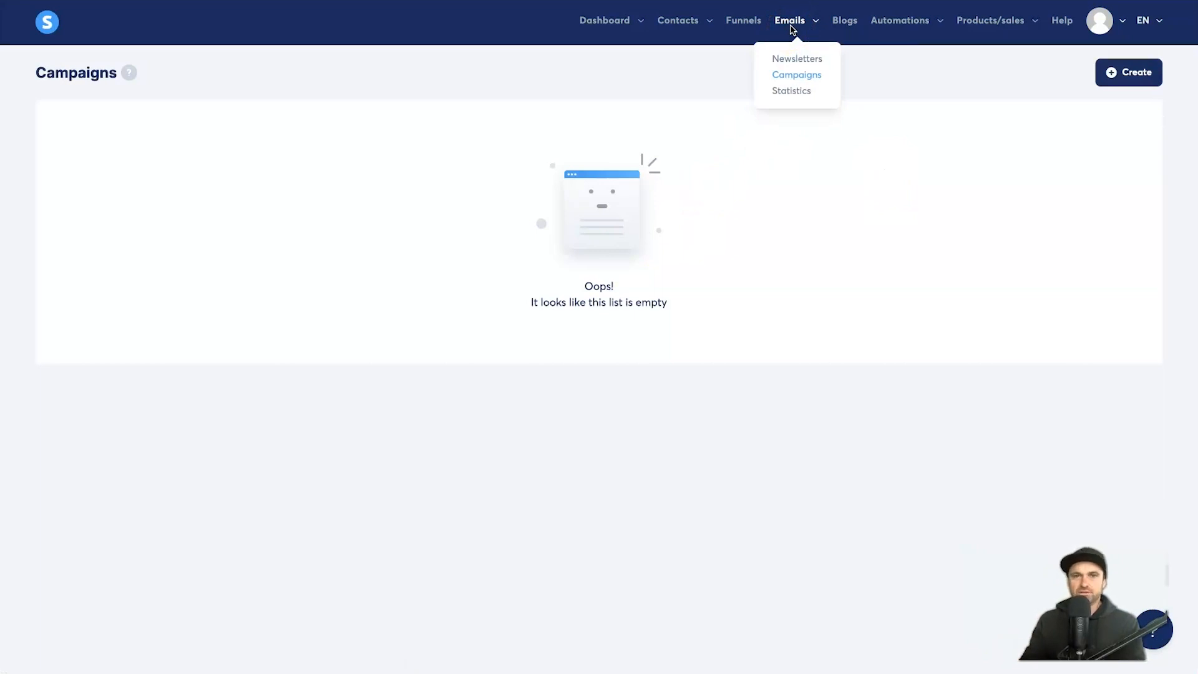
pyautogui.click(805, 59)
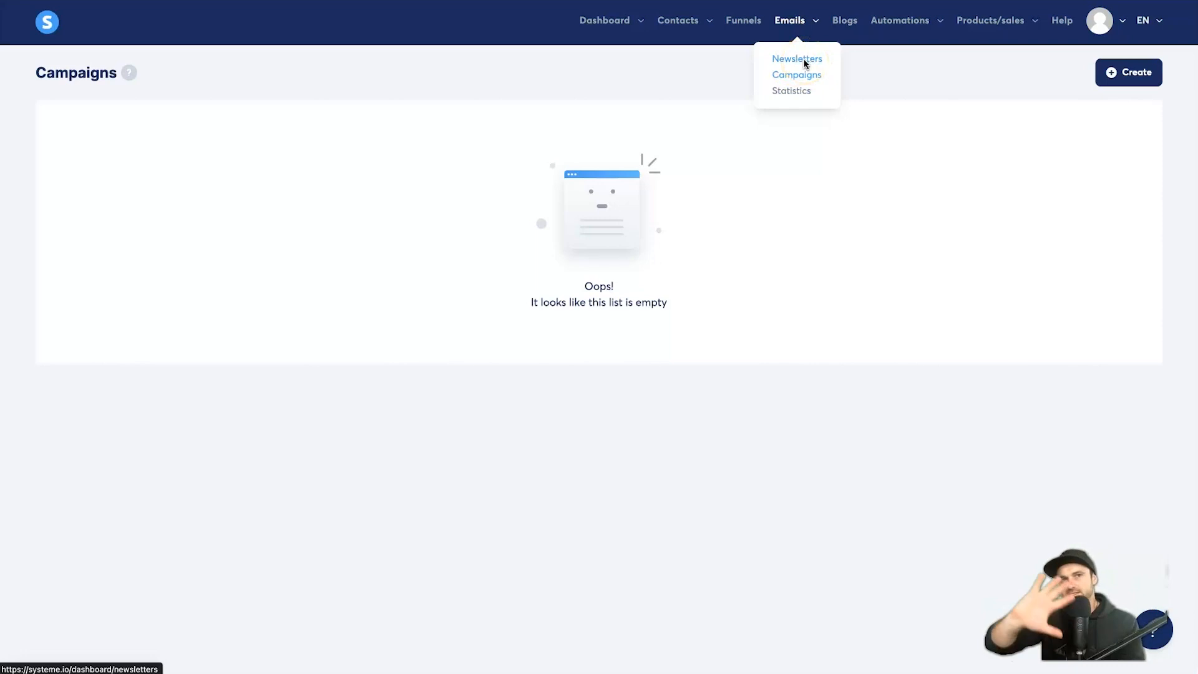
pyautogui.click(786, 83)
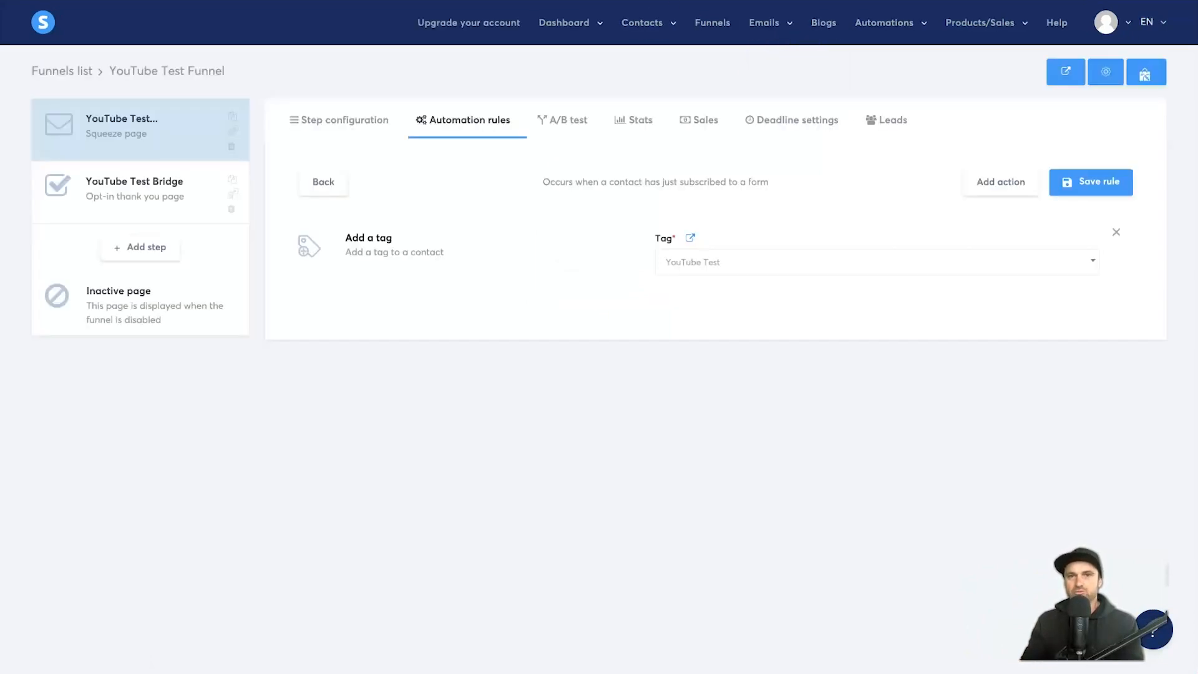
pyautogui.click(1011, 210)
pyautogui.click(1006, 189)
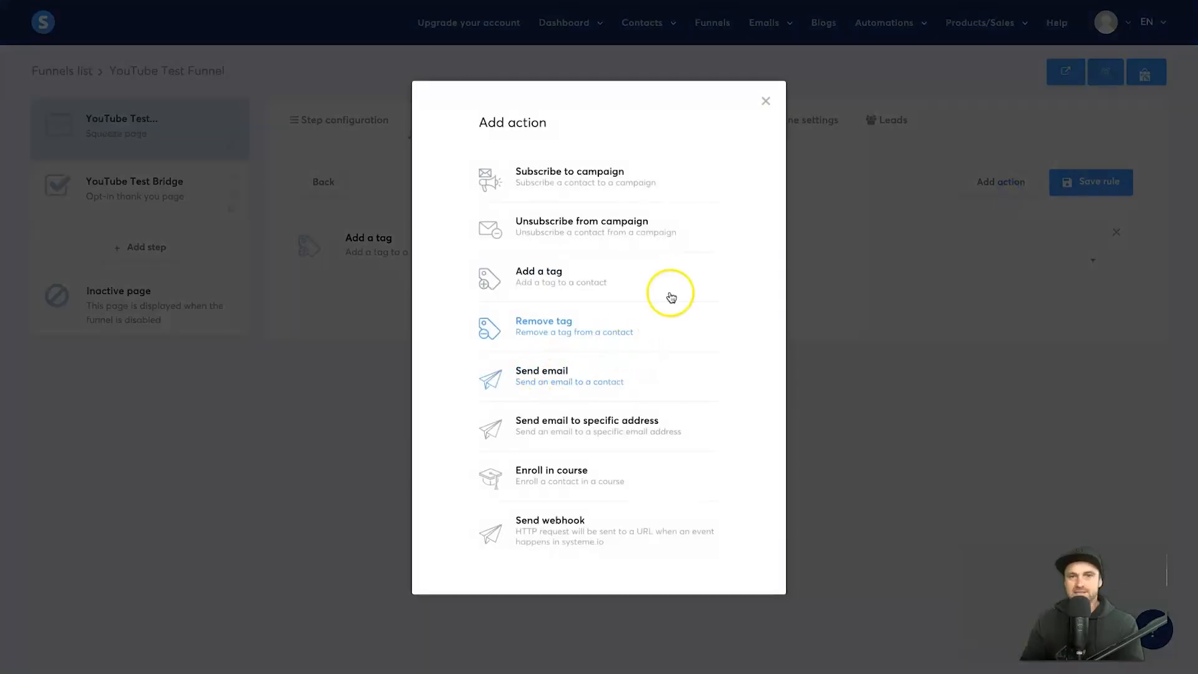
pyautogui.click(765, 101)
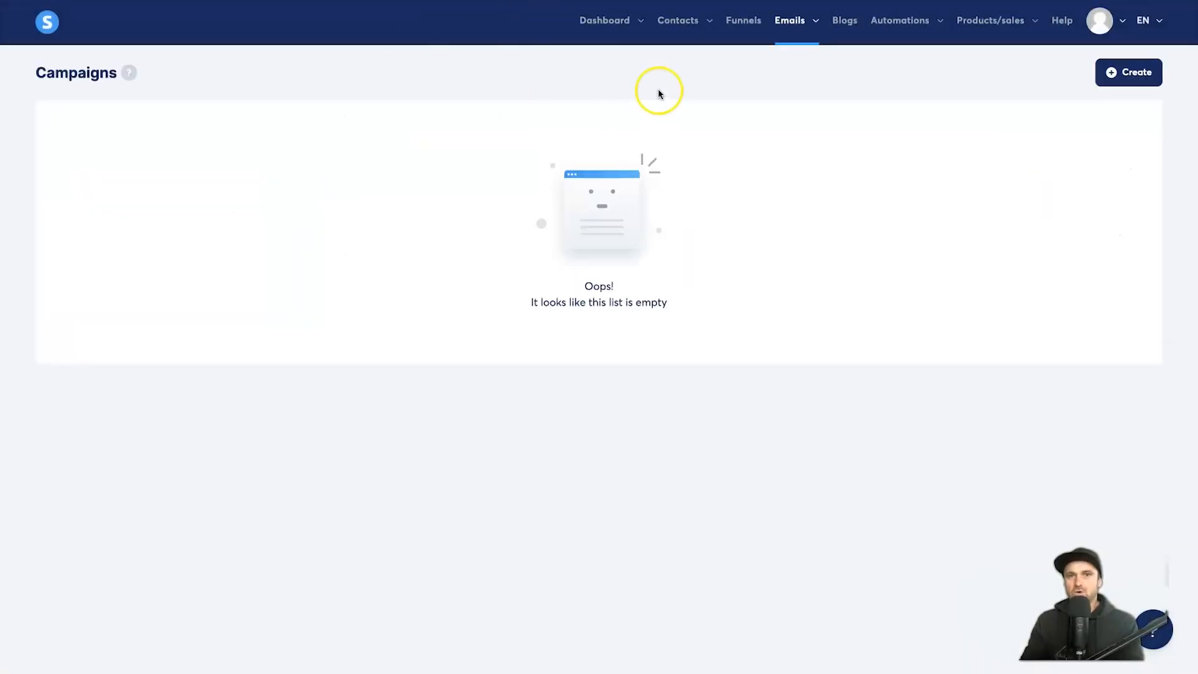
pyautogui.moveTo(923, 32)
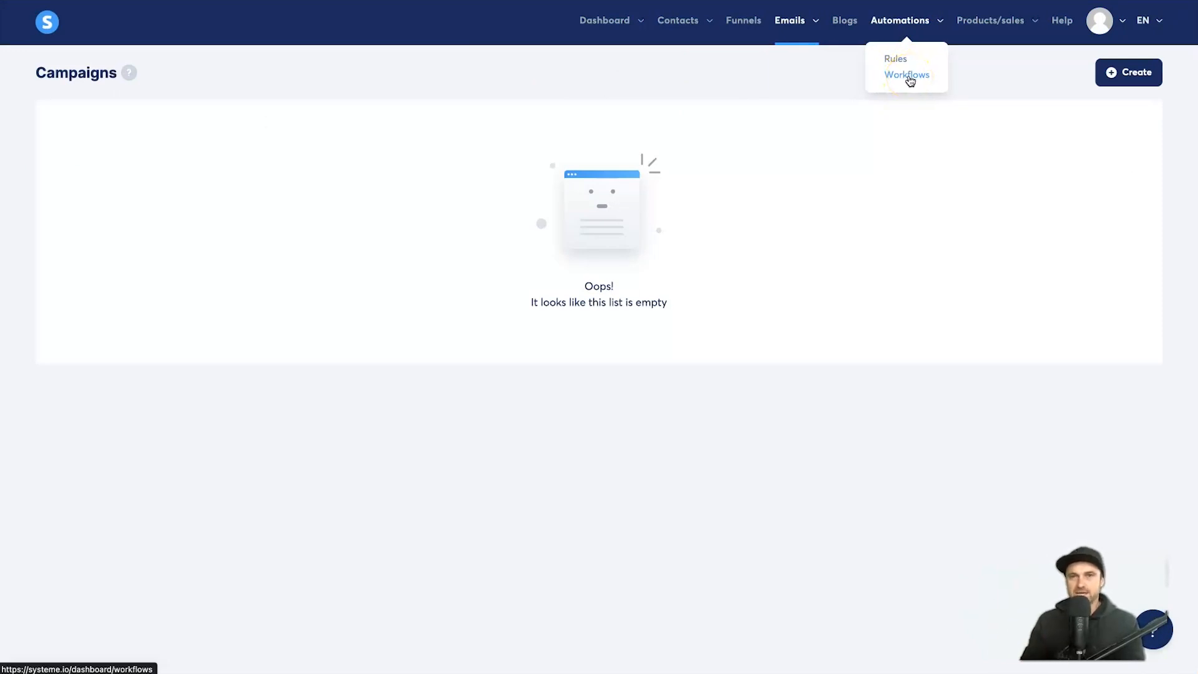
pyautogui.moveTo(797, 31)
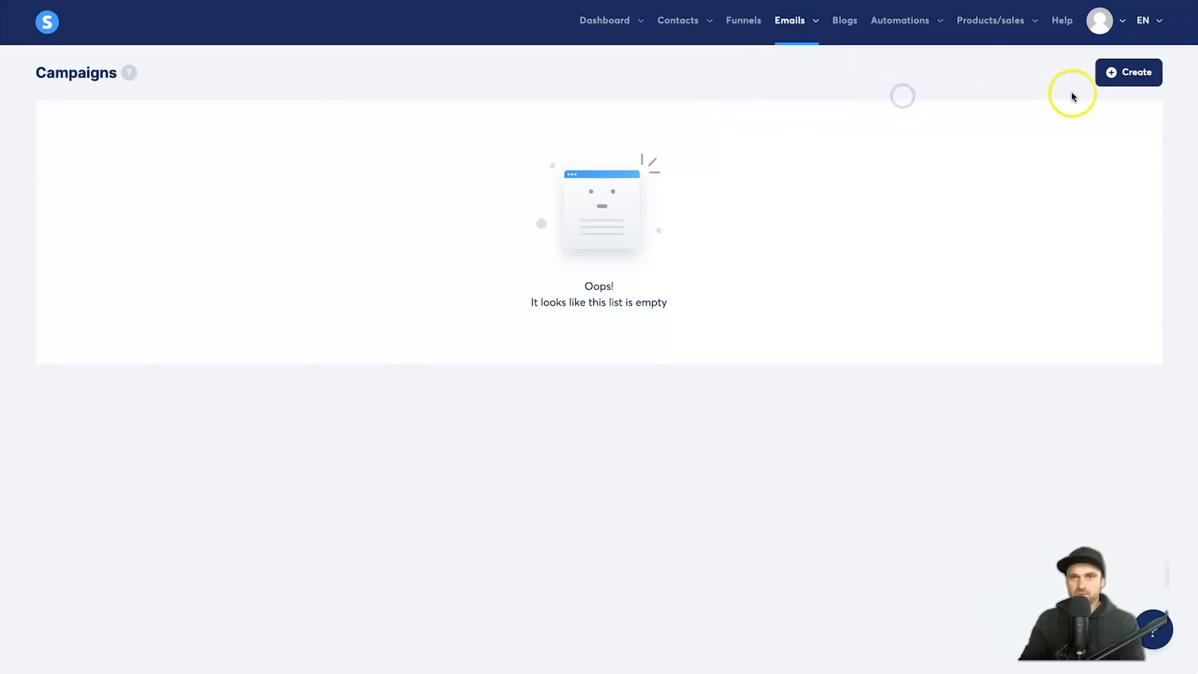
# Step: Create and open a 'YouTube Test' campaign described as emails after subscribing to YouTube Test Funnel
pyautogui.click(1112, 81)
pyautogui.click(655, 286)
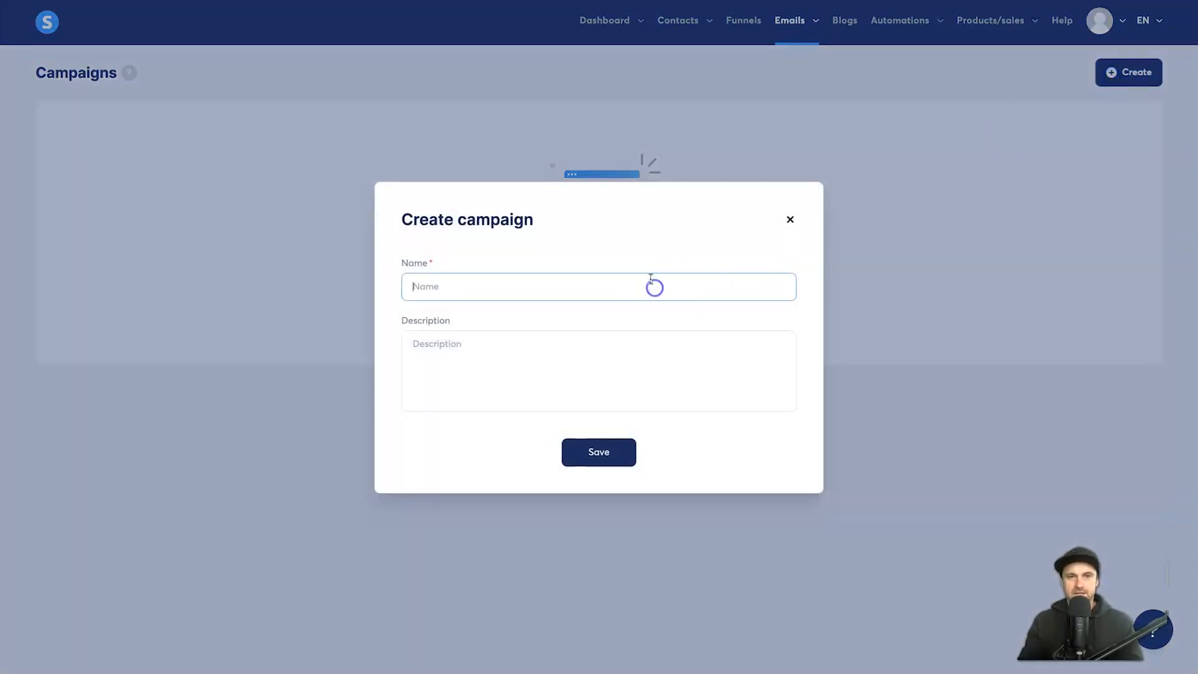
pyautogui.write('YouTube TEst')
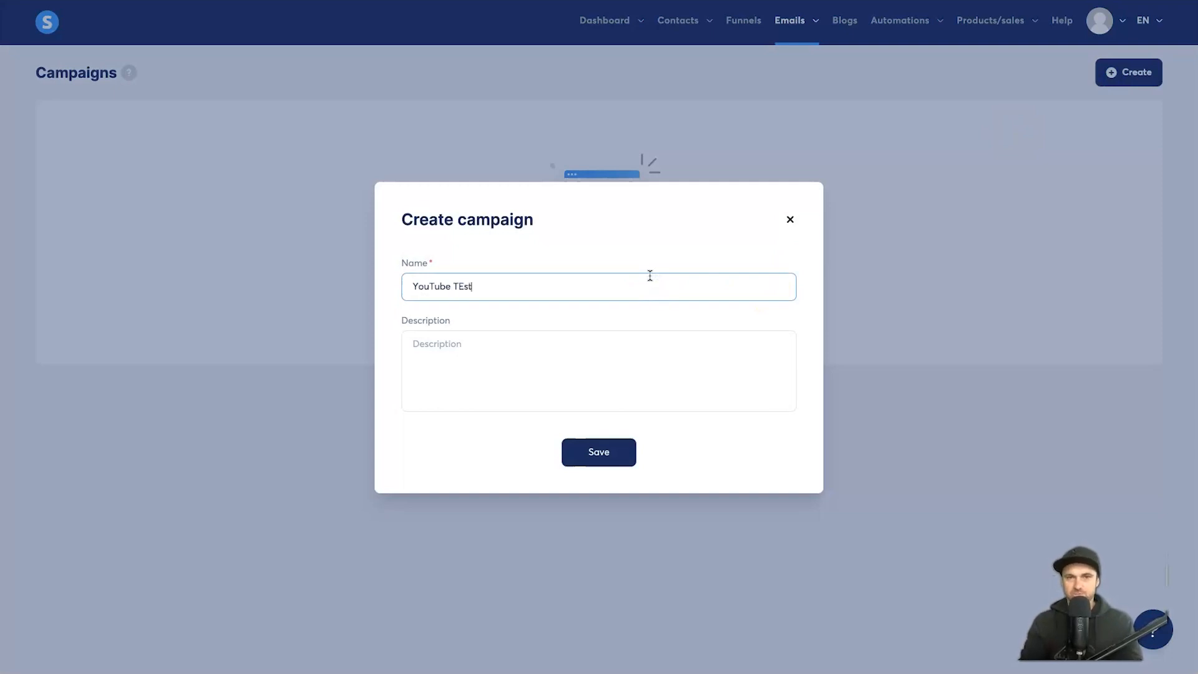
pyautogui.press('BackSpace')
pyautogui.press('BackSpace')
pyautogui.press('BackSpace')
pyautogui.write('est')
pyautogui.press('Tab')
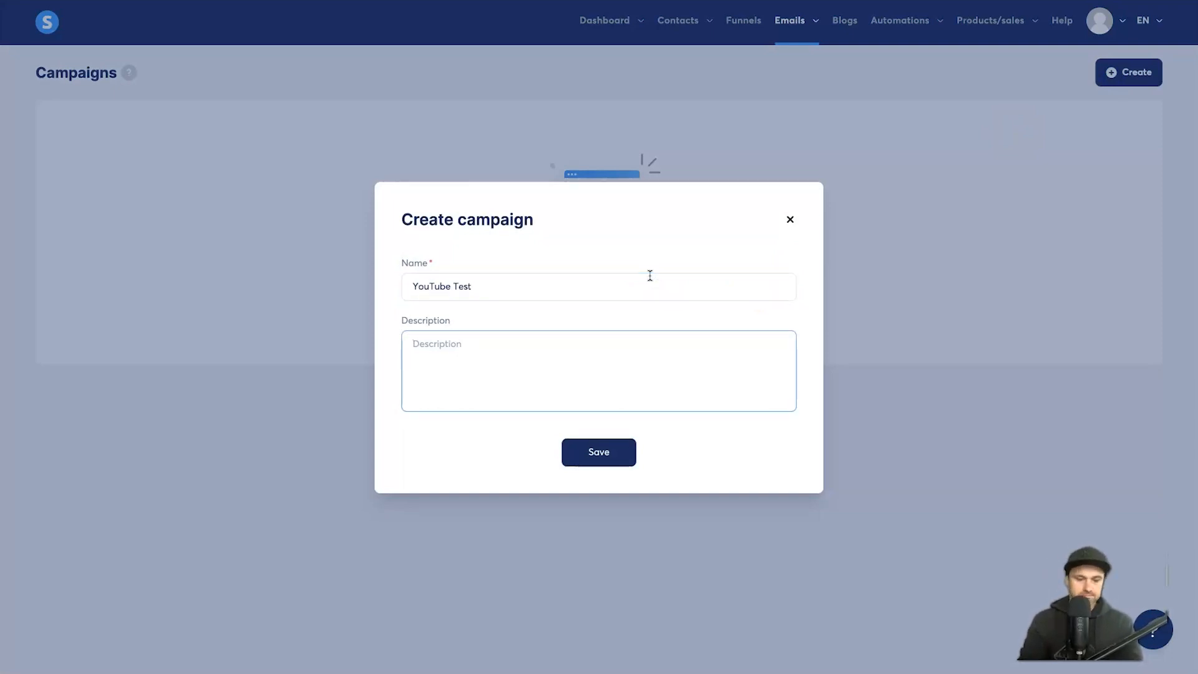
pyautogui.write('Series of emails after someone subscribed')
pyautogui.write(' to YouTUbe Test Funnel')
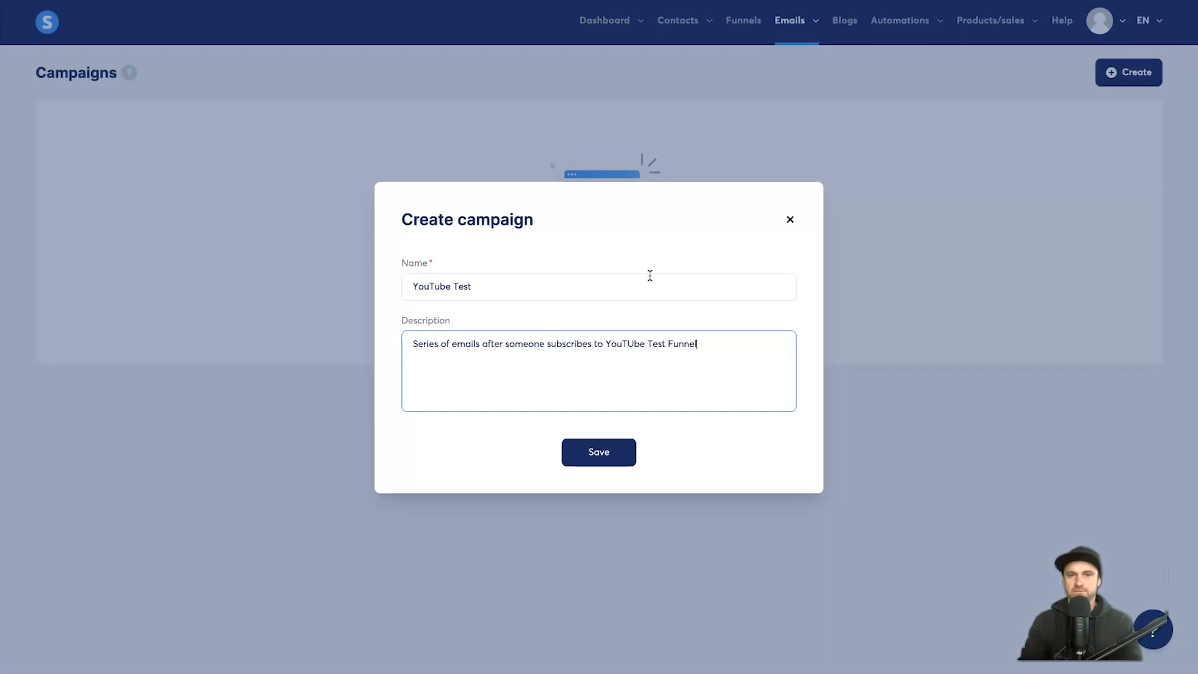
pyautogui.click(606, 453)
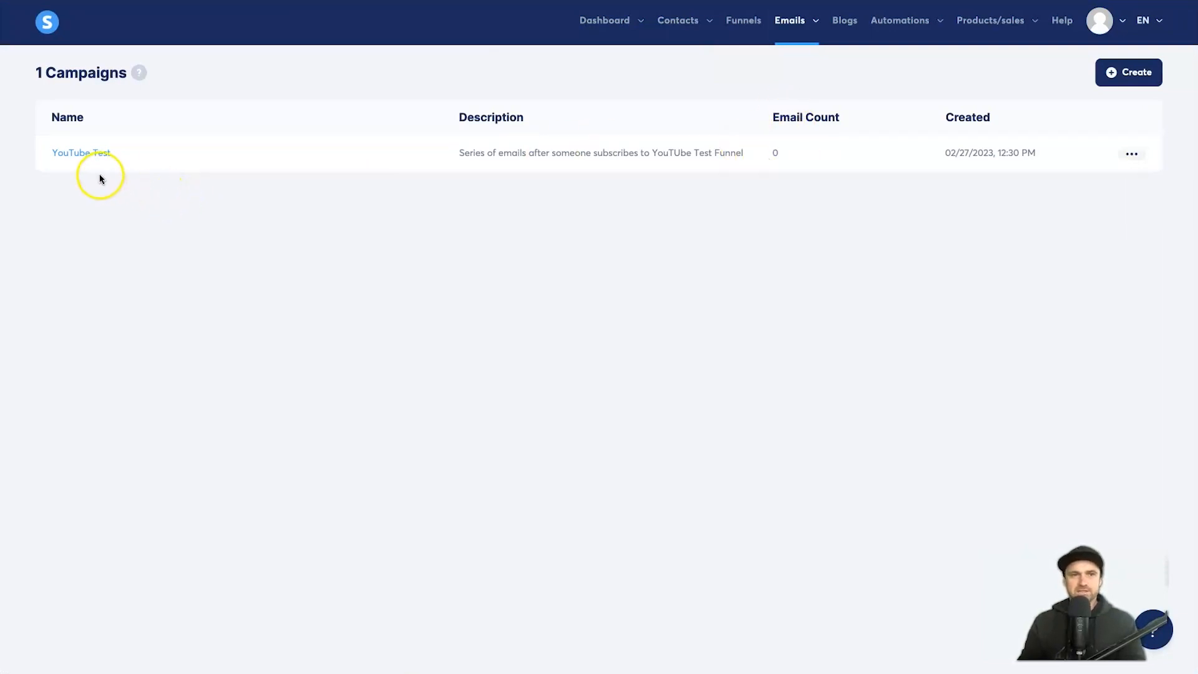
pyautogui.click(94, 153)
# Step: Add a new email with the sender name and subject 'Hey, here is your free marketing pdf…'
pyautogui.click(260, 220)
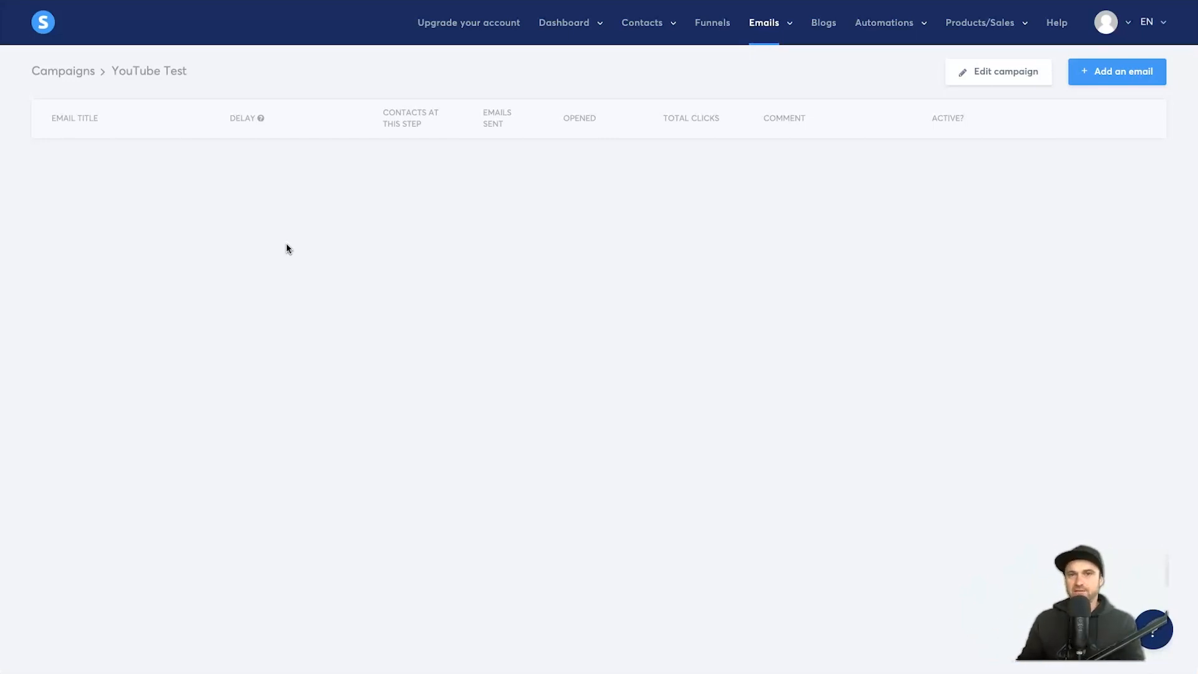
pyautogui.click(1111, 74)
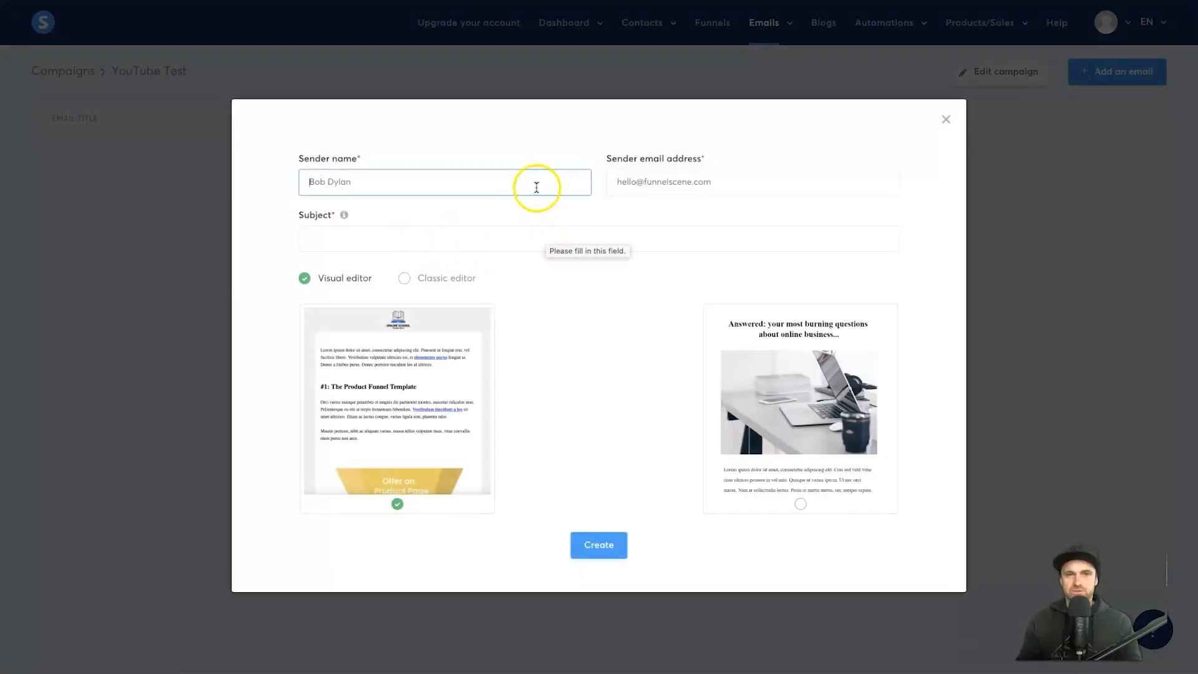
pyautogui.tripleClick(535, 187)
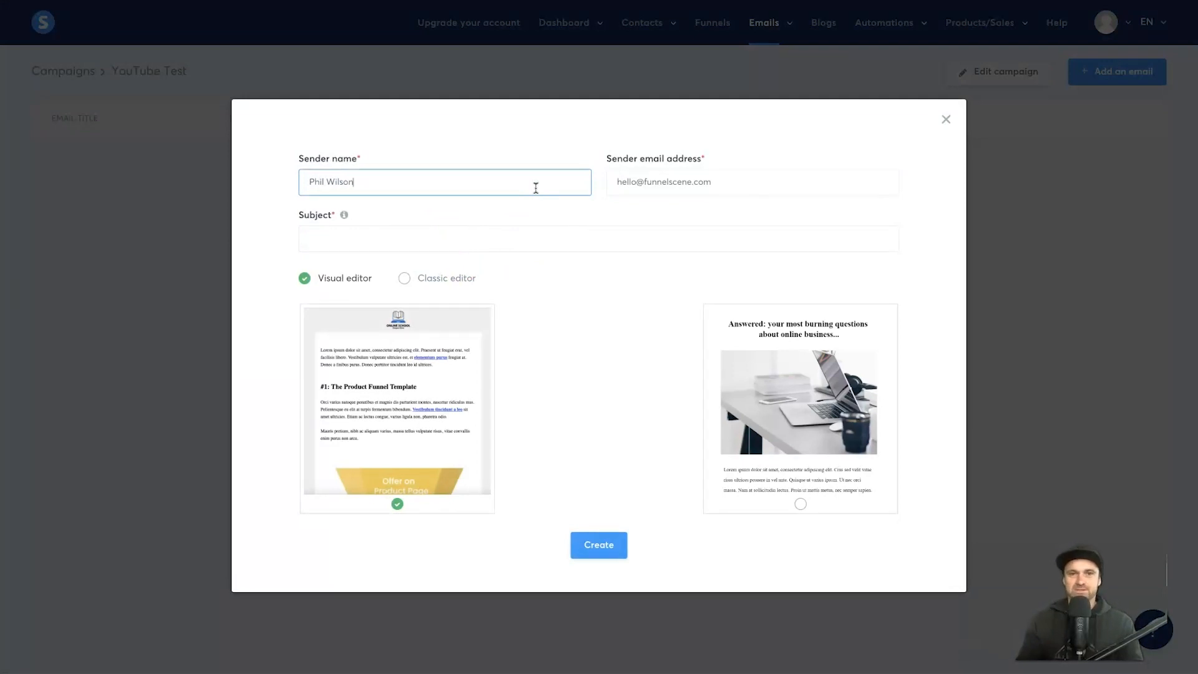
pyautogui.click(351, 229)
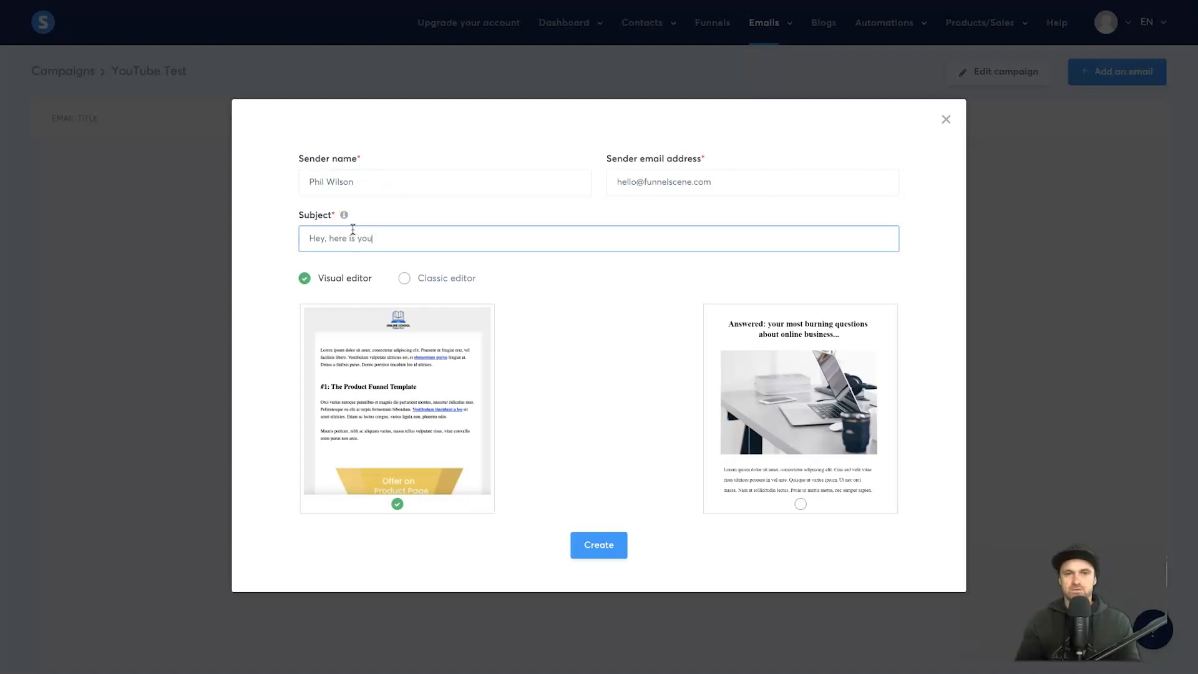
pyautogui.write('Hey, here is your free marketing pdf that you requested')
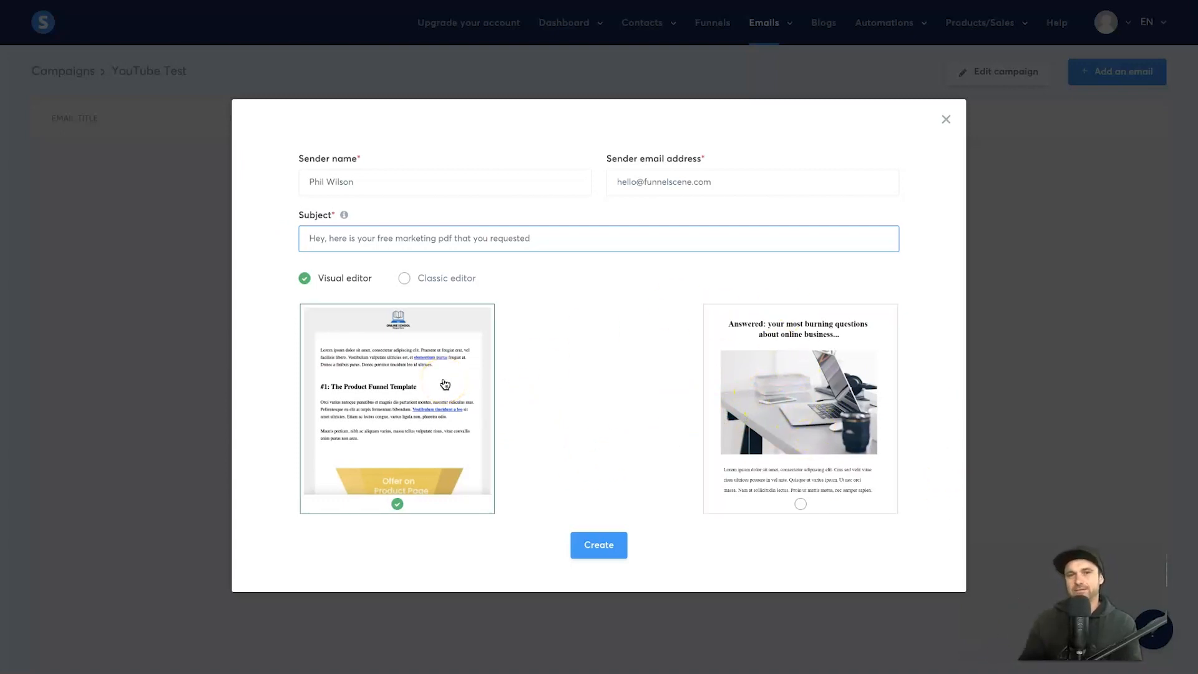
# Step: Choose the laptop-photo template in the Visual editor and create the email
pyautogui.click(736, 365)
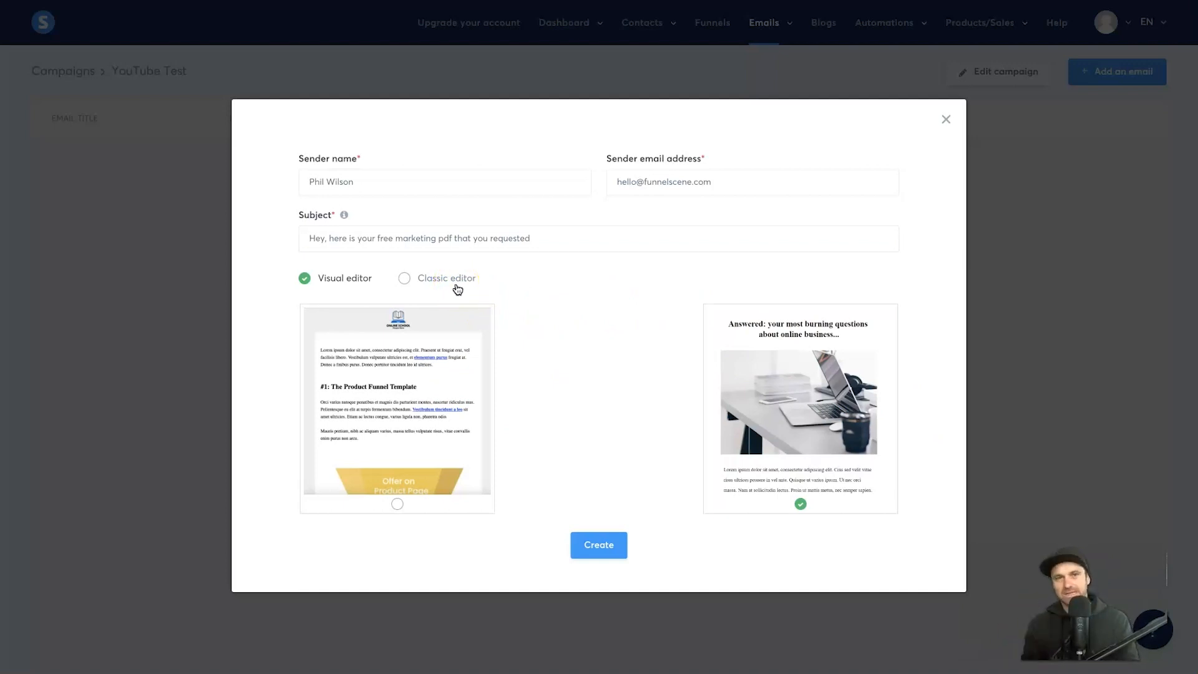
pyautogui.click(454, 283)
pyautogui.click(333, 282)
pyautogui.click(705, 374)
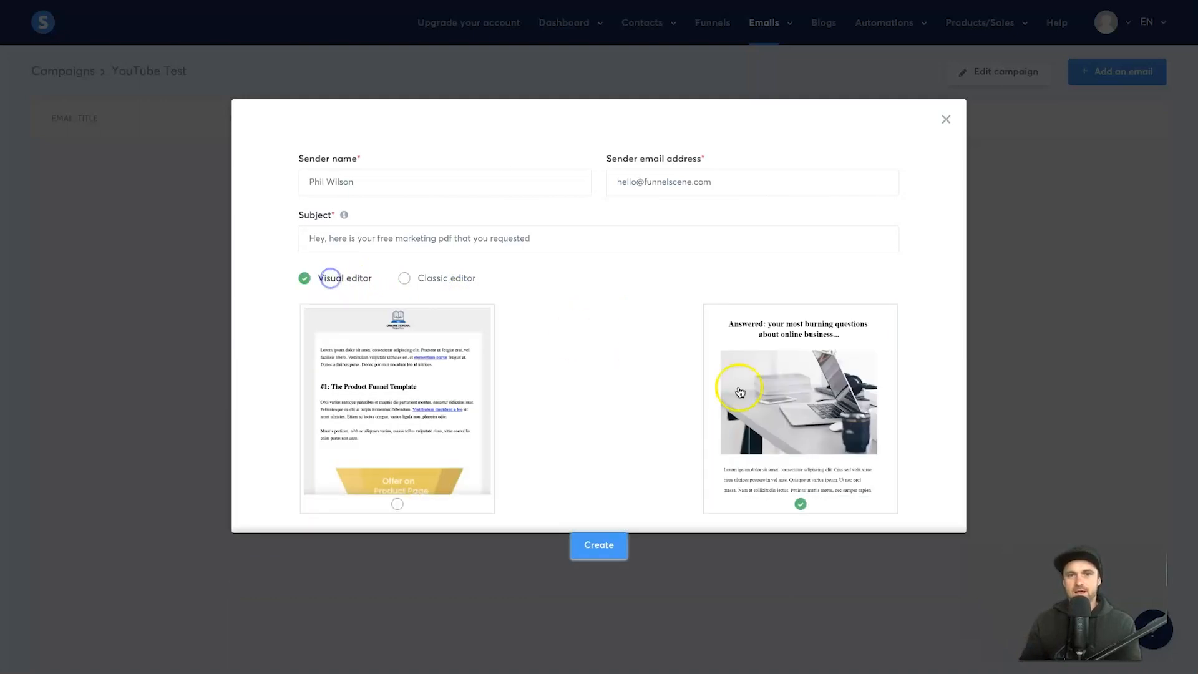
pyautogui.click(819, 429)
pyautogui.click(596, 547)
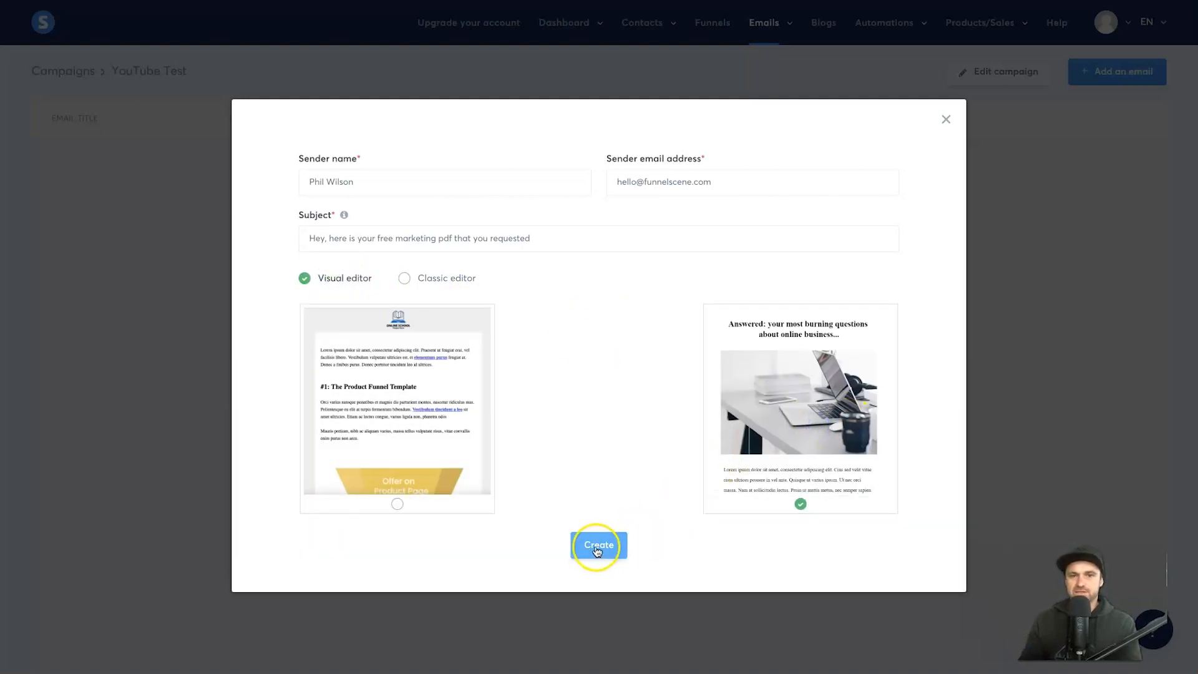
pyautogui.click(596, 547)
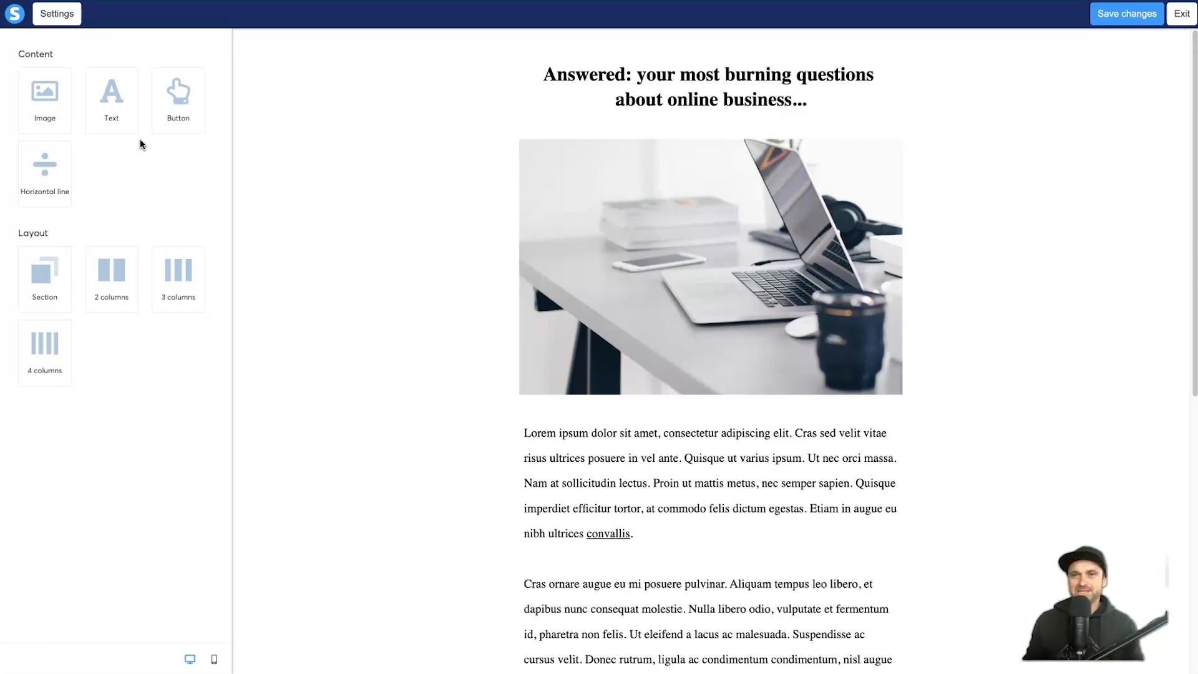
# Step: Delete the template's heading
pyautogui.moveTo(181, 125); pyautogui.dragTo(918, 99)
pyautogui.moveTo(835, 103)
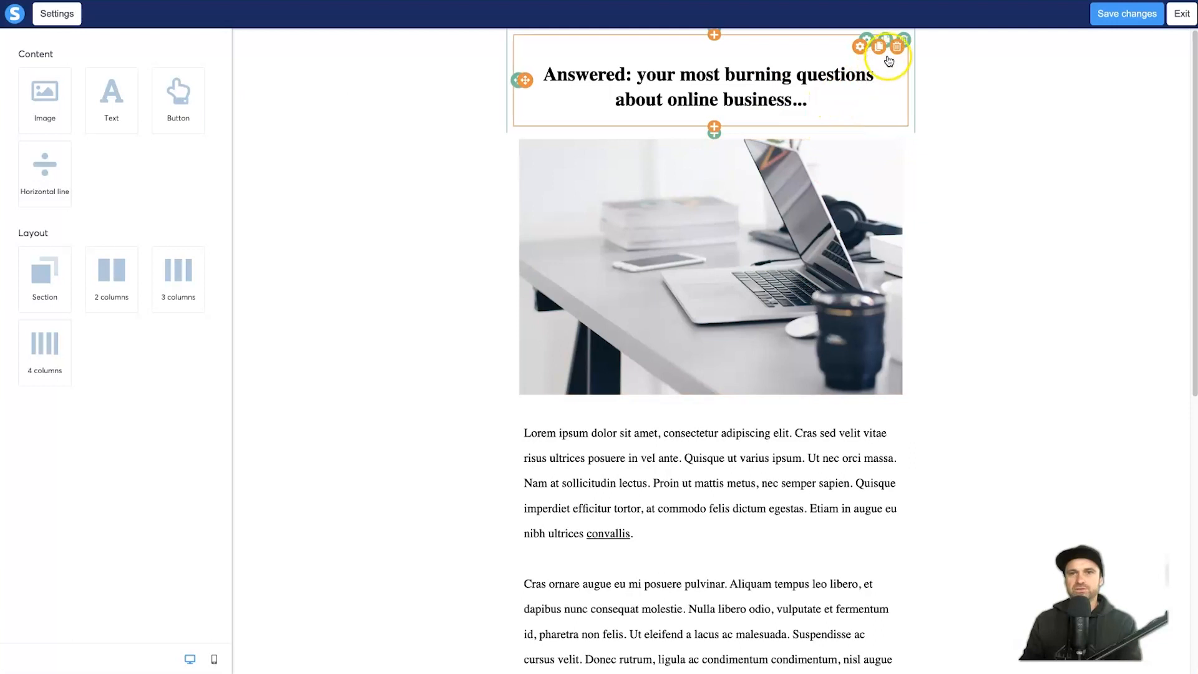
pyautogui.click(905, 40)
pyautogui.click(729, 40)
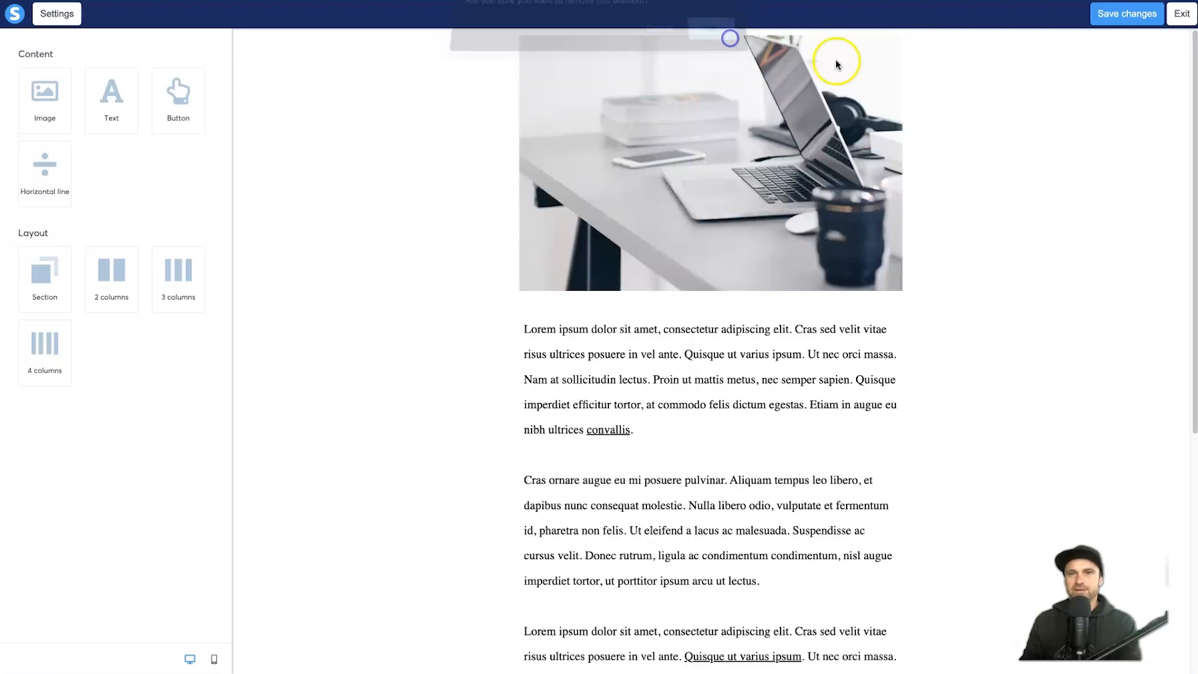
# Step: Delete the template's body text block
pyautogui.click(928, 56)
pyautogui.click(909, 41)
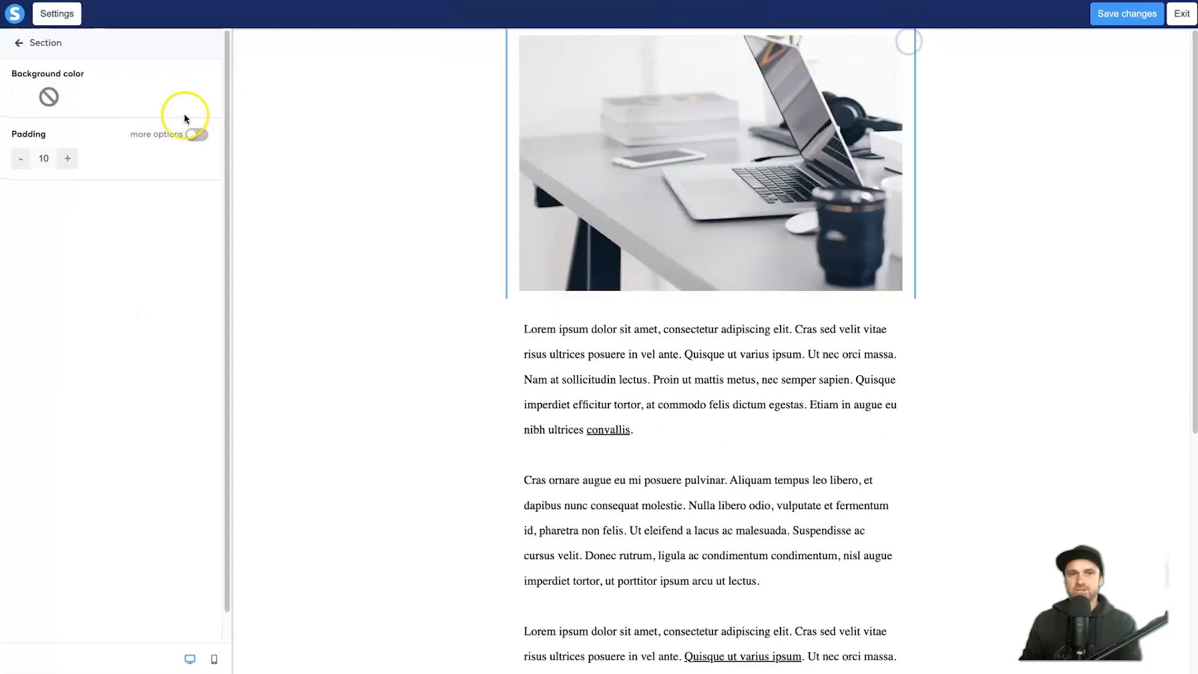
pyautogui.click(538, 190)
pyautogui.click(904, 42)
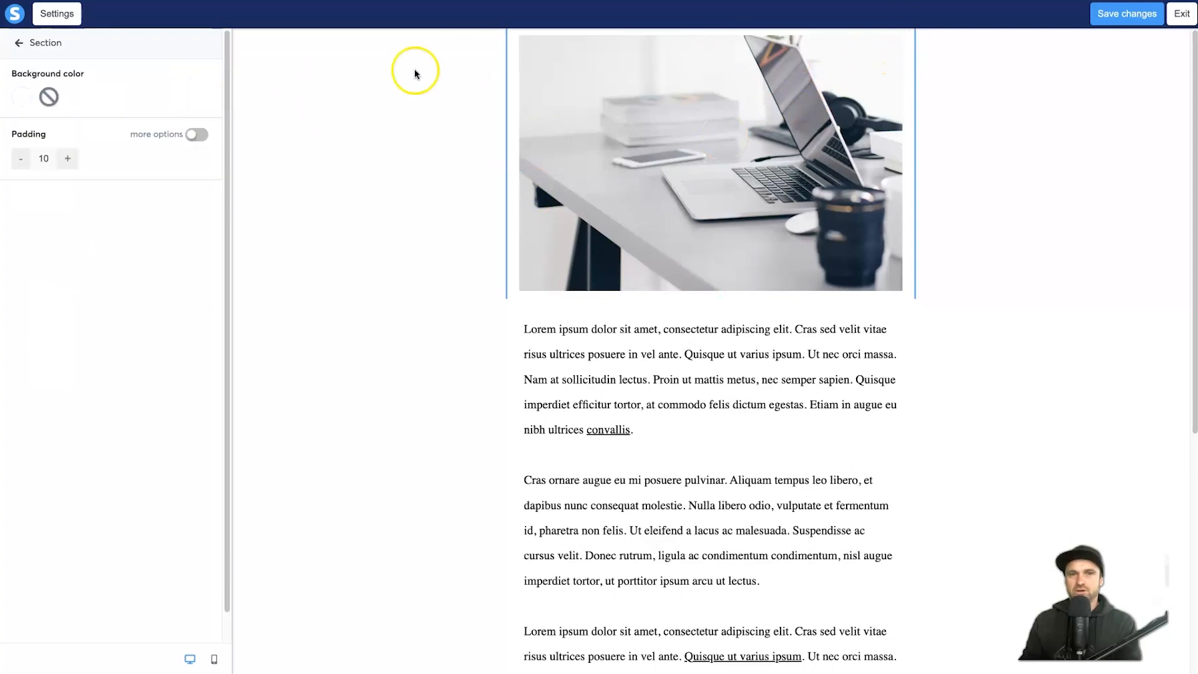
pyautogui.click(610, 84)
pyautogui.click(904, 41)
pyautogui.click(841, 220)
pyautogui.click(902, 311)
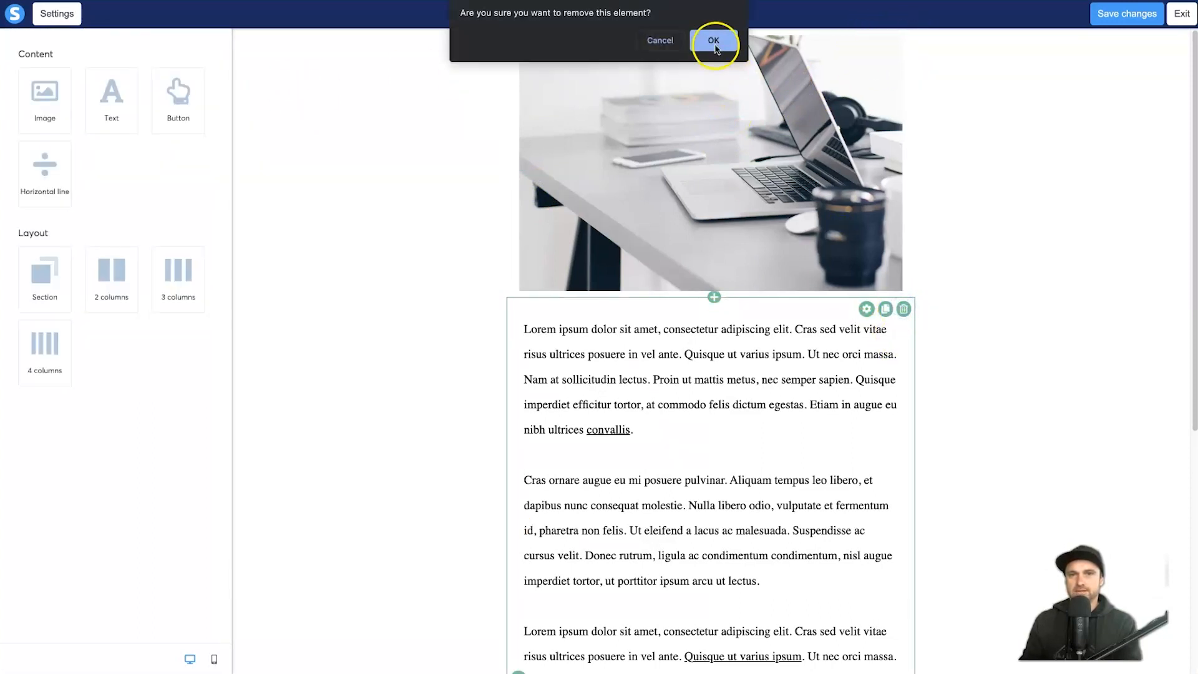
pyautogui.click(712, 38)
# Step: Select the laptop photo in the email body
pyautogui.click(742, 164)
pyautogui.click(812, 82)
pyautogui.click(819, 81)
pyautogui.click(907, 71)
pyautogui.click(729, 100)
pyautogui.click(815, 66)
pyautogui.click(903, 55)
pyautogui.click(852, 62)
pyautogui.click(597, 445)
# Step: Clear the photo's file and delete the image block, leaving an empty section
pyautogui.click(891, 47)
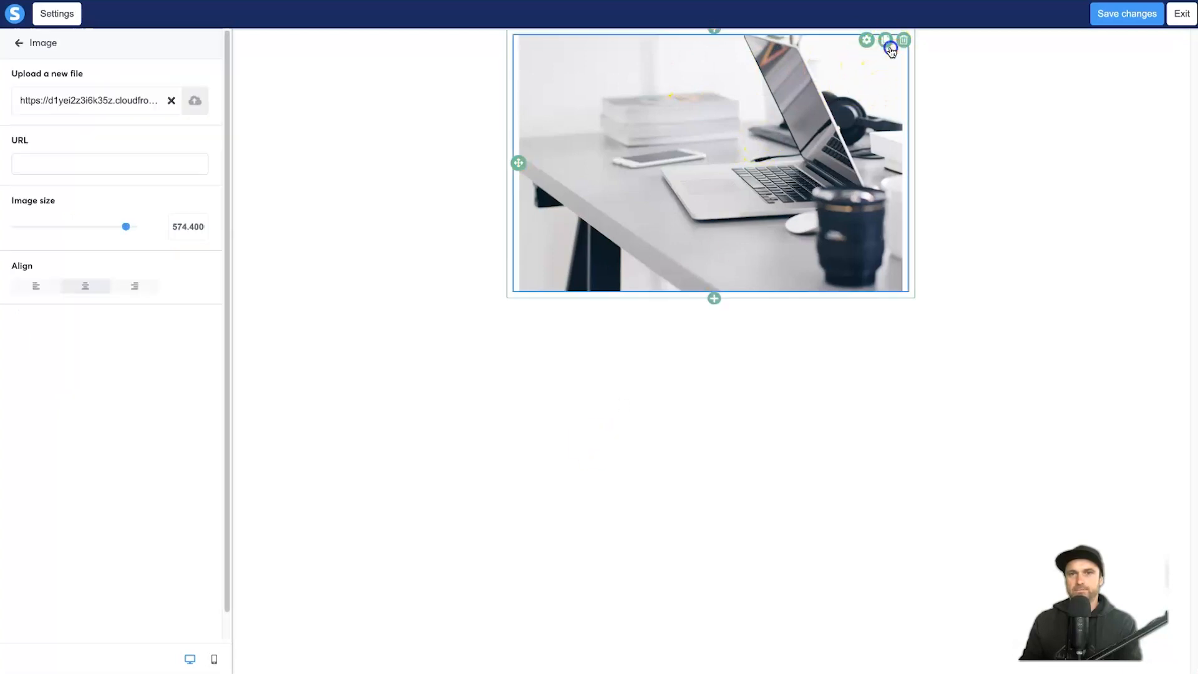
pyautogui.click(171, 100)
pyautogui.click(510, 200)
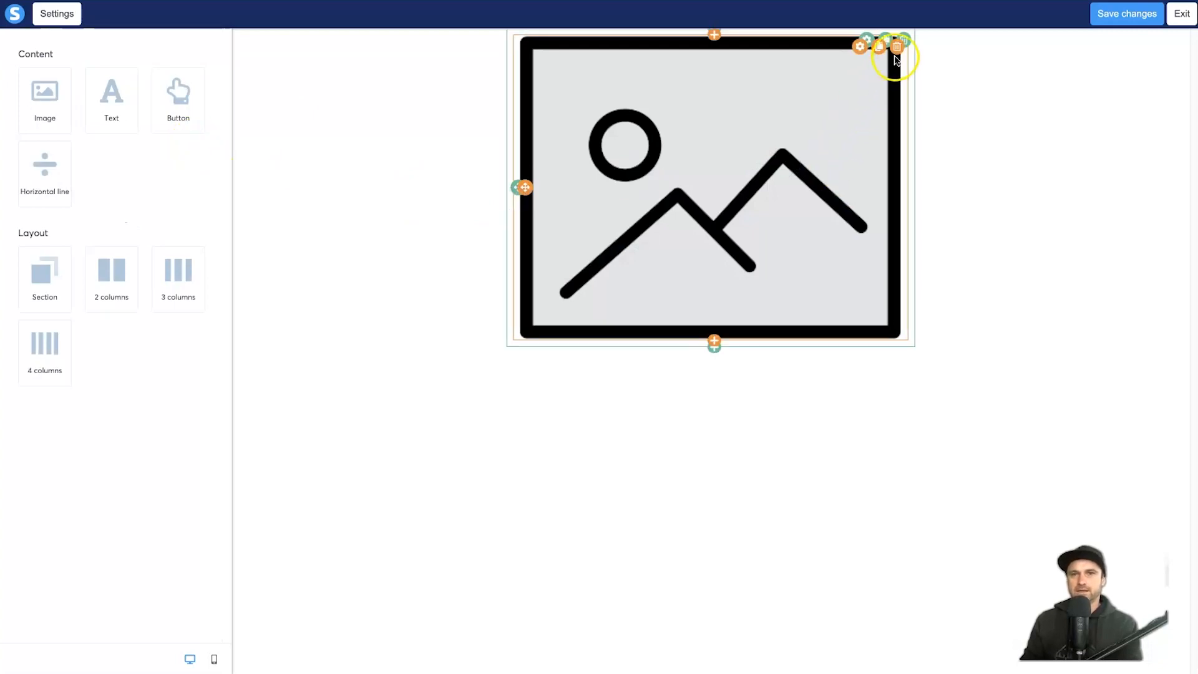
pyautogui.click(900, 47)
pyautogui.click(714, 39)
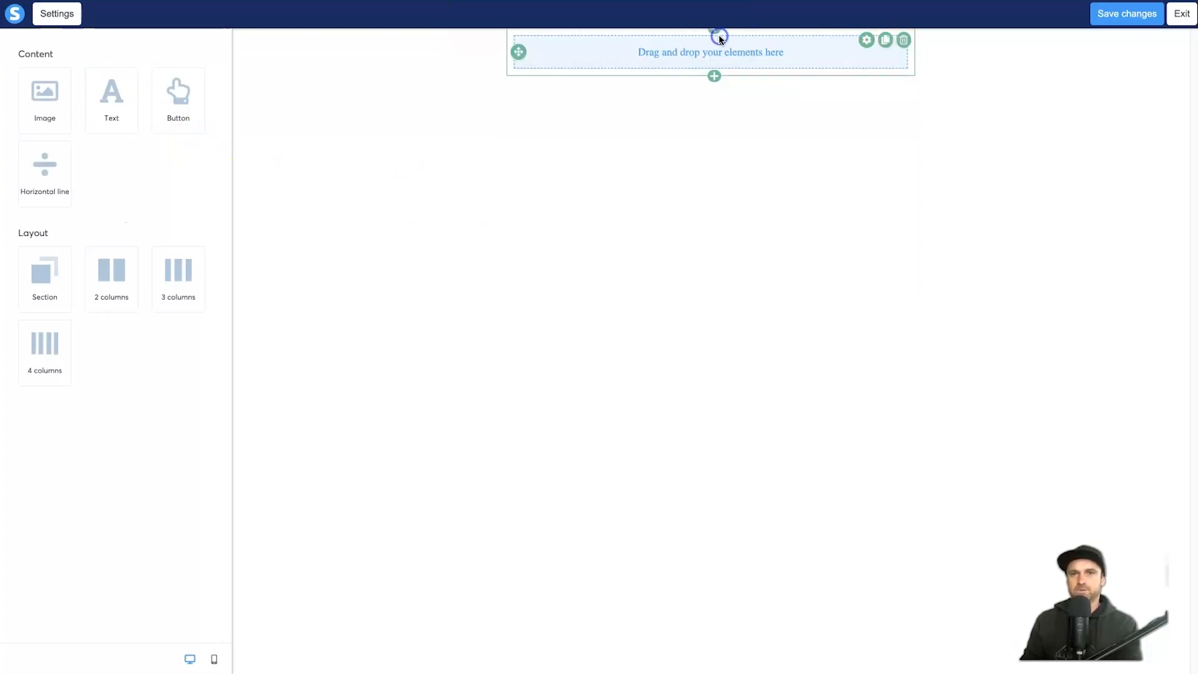
pyautogui.click(901, 48)
pyautogui.click(702, 87)
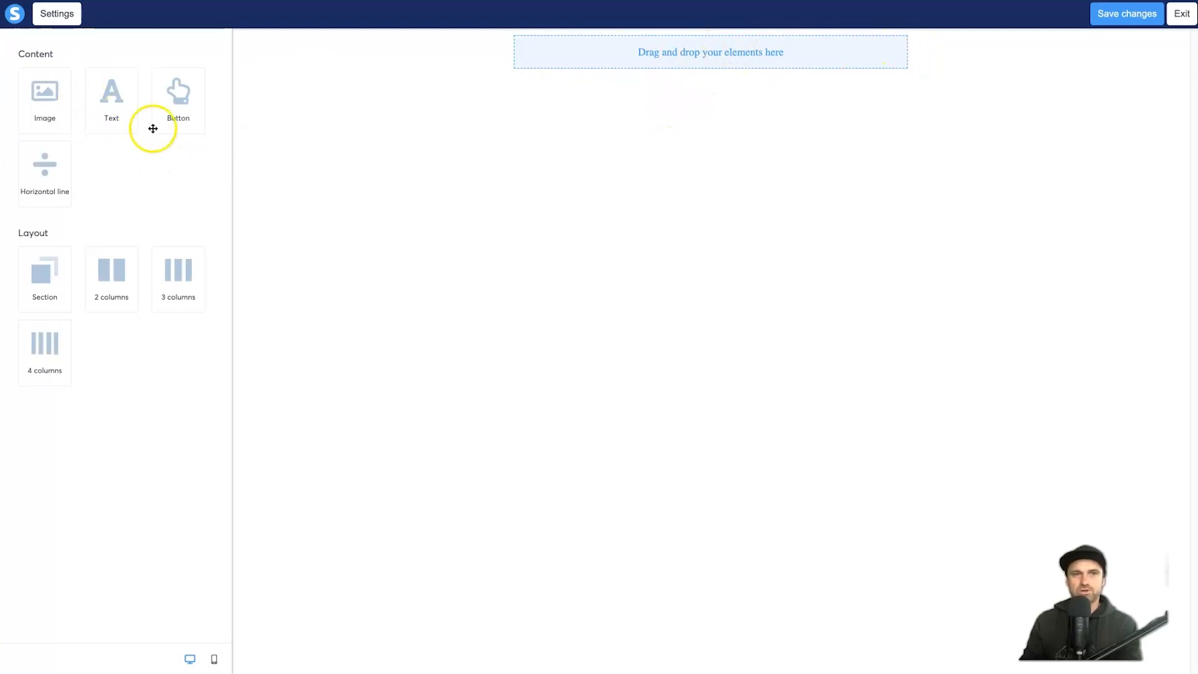
# Step: Add a Lorem ipsum text block, left-aligned, with 18px text size
pyautogui.moveTo(112, 115); pyautogui.dragTo(697, 58)
pyautogui.click(669, 79)
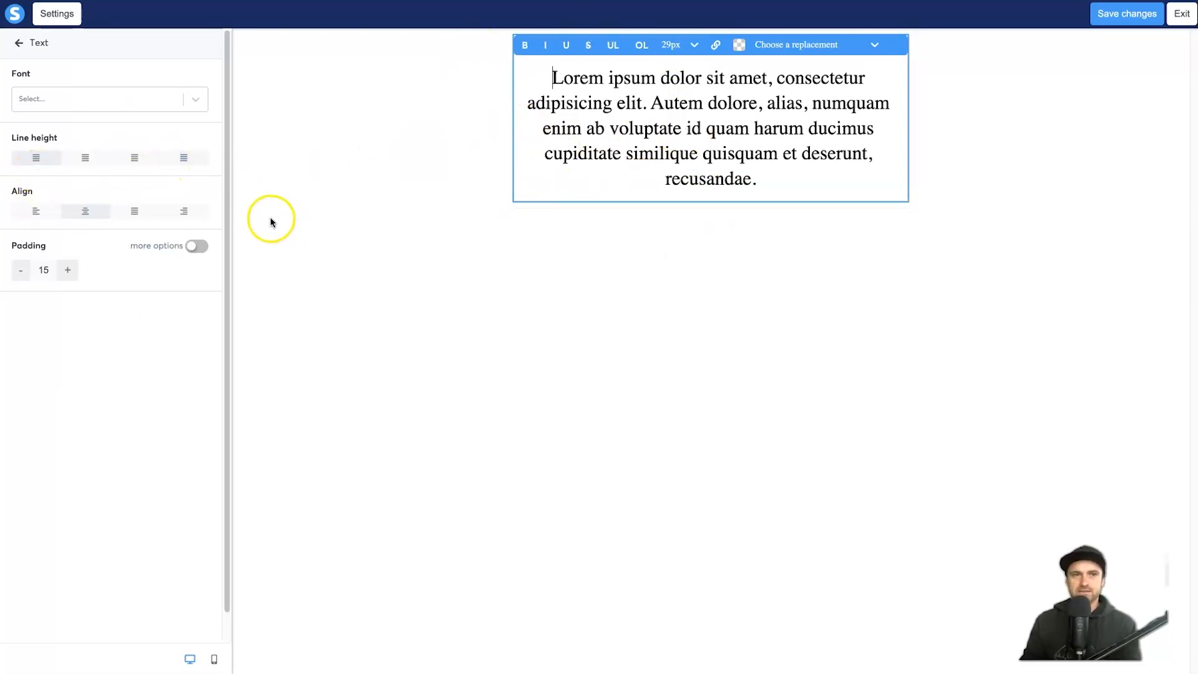
pyautogui.click(35, 215)
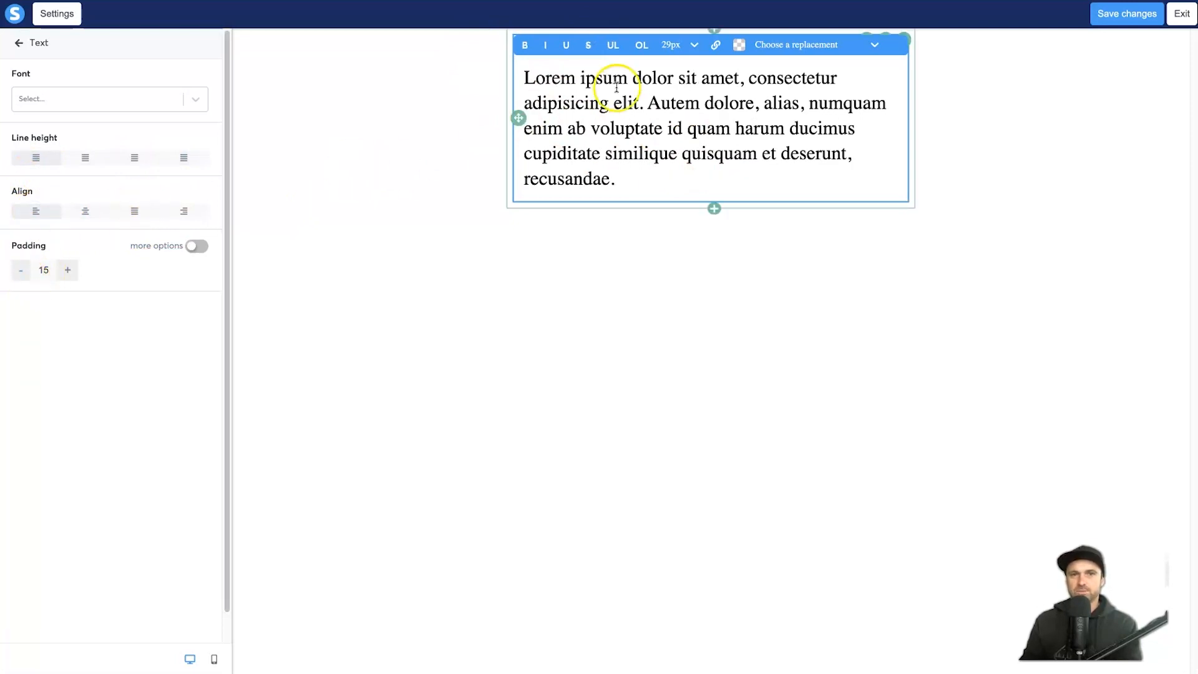
pyautogui.tripleClick(674, 100)
pyautogui.click(694, 44)
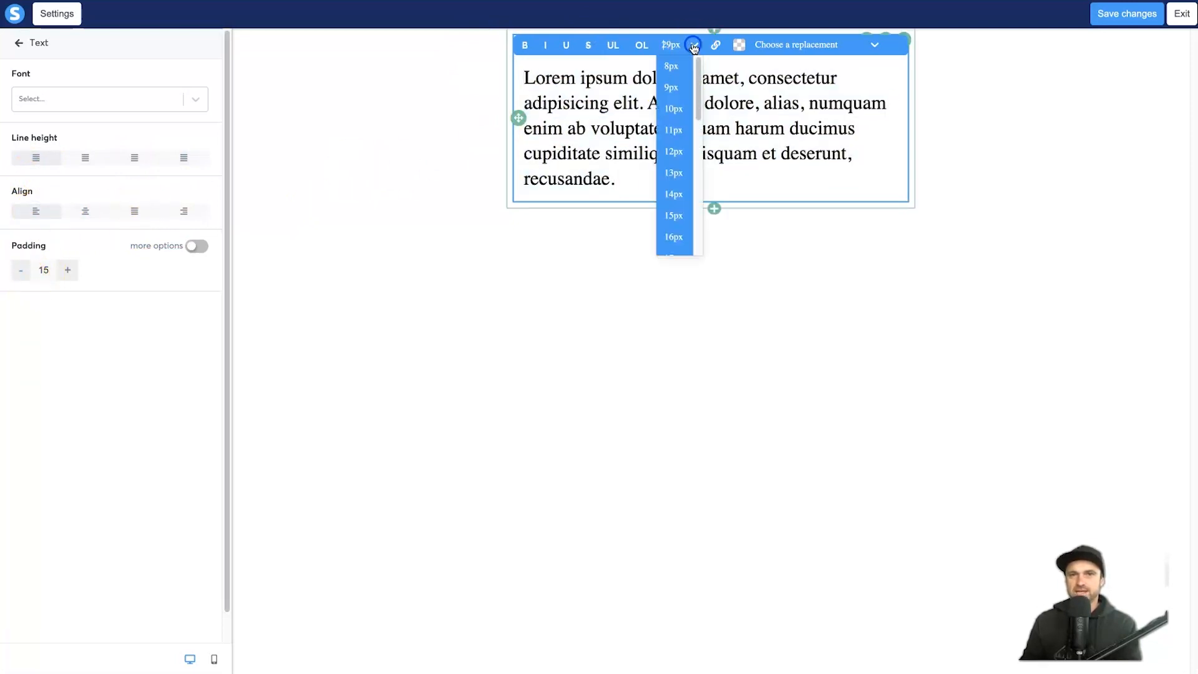
pyautogui.click(674, 237)
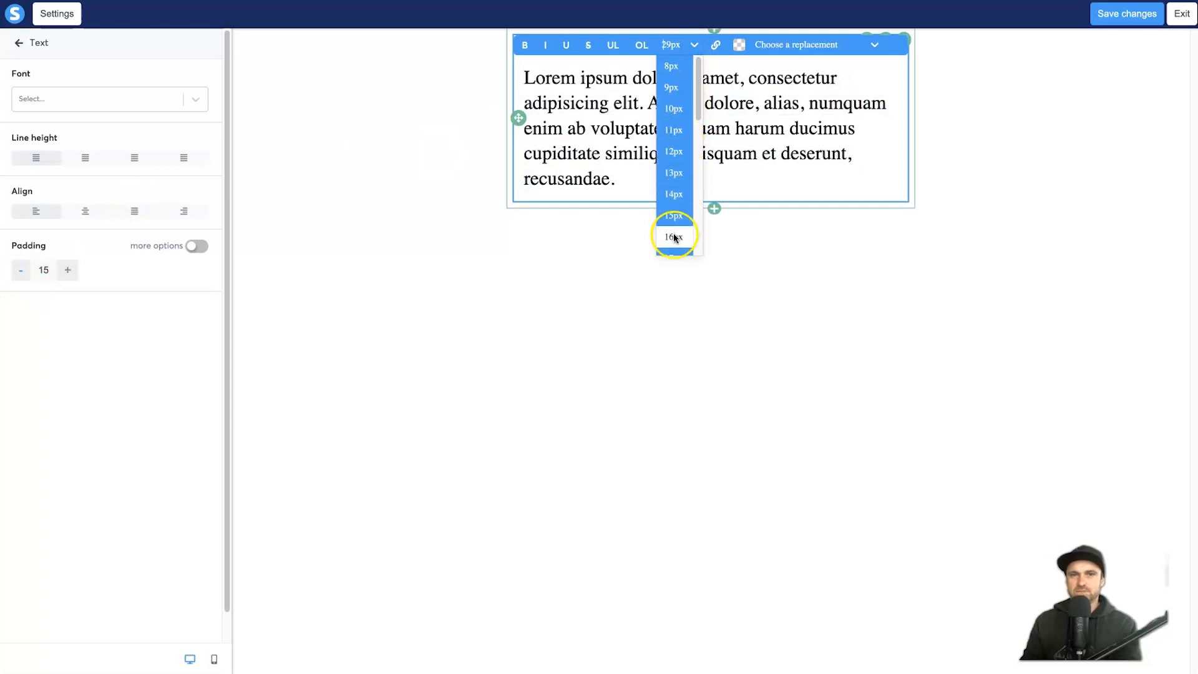
pyautogui.click(673, 237)
pyautogui.click(671, 46)
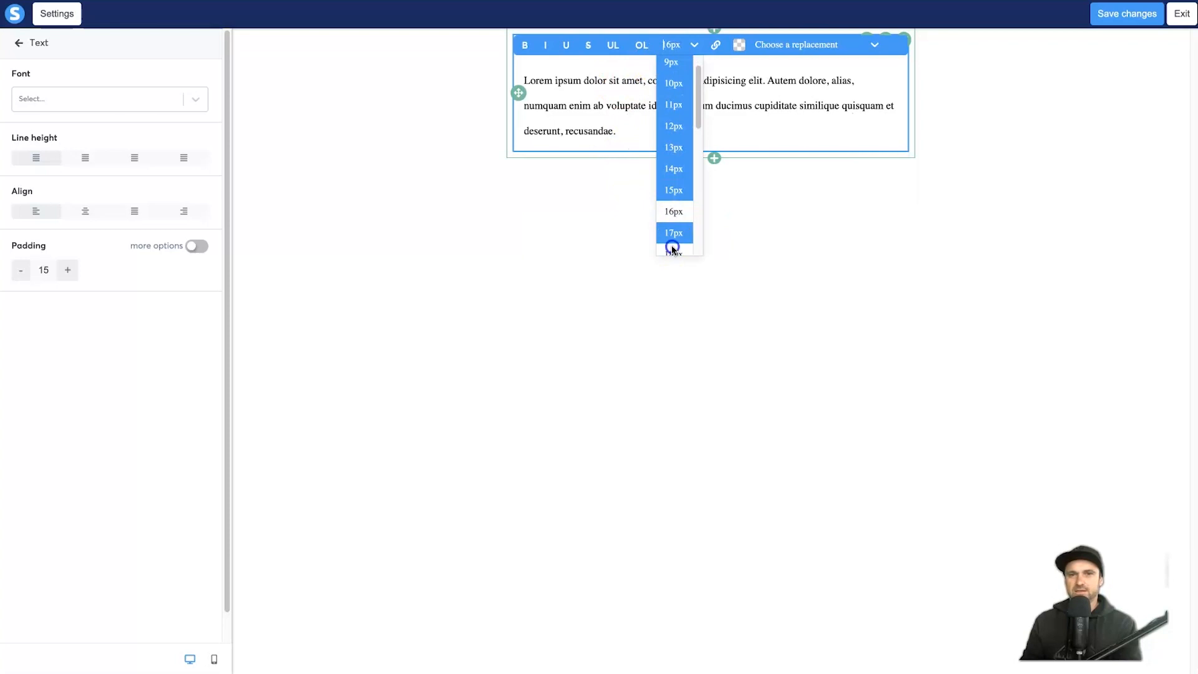
pyautogui.click(672, 250)
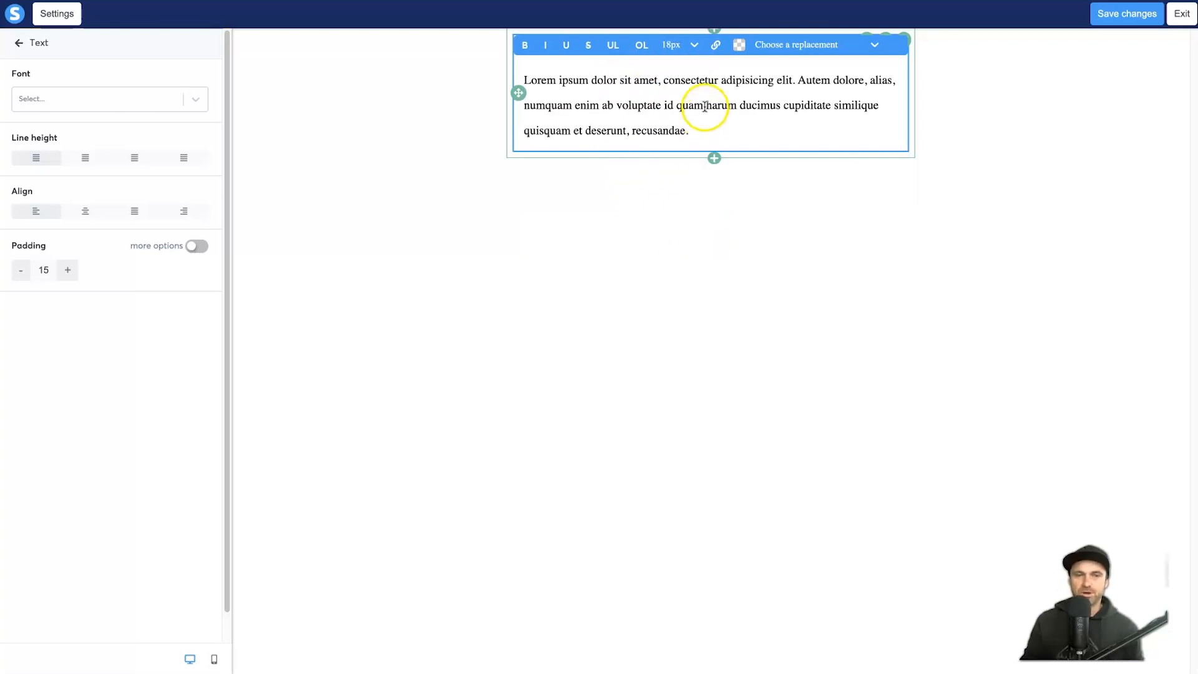
# Step: Set the paragraph font to Arial
pyautogui.click(167, 94)
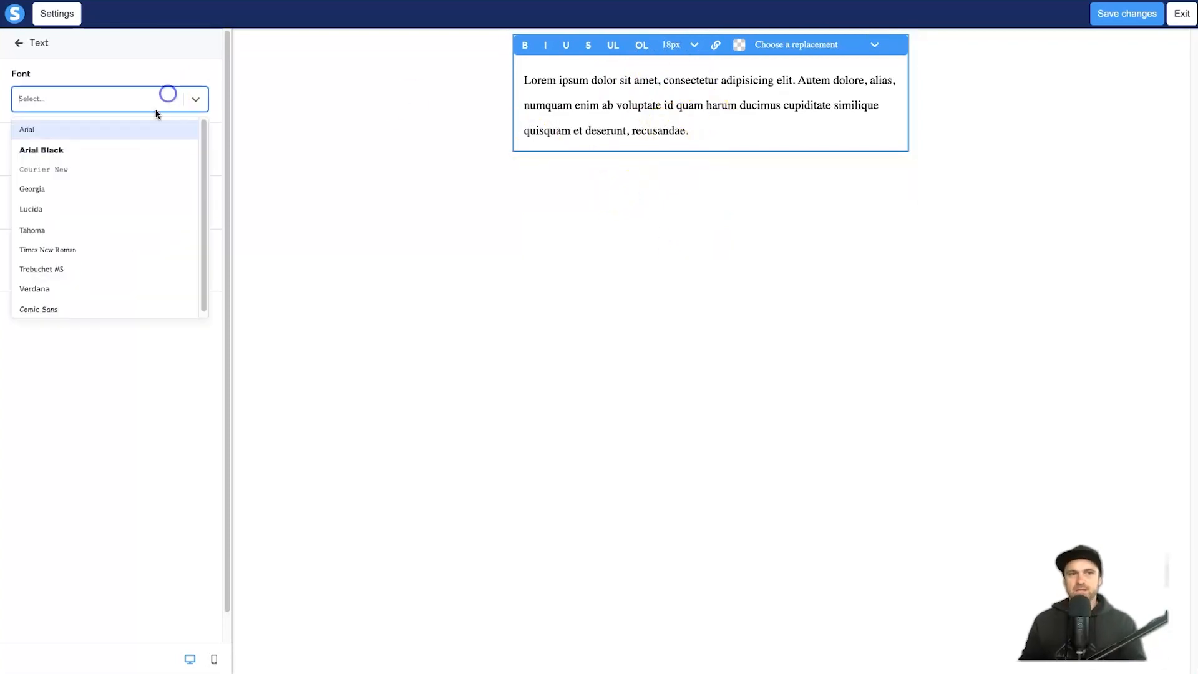
pyautogui.scroll(-1, 97, 197)
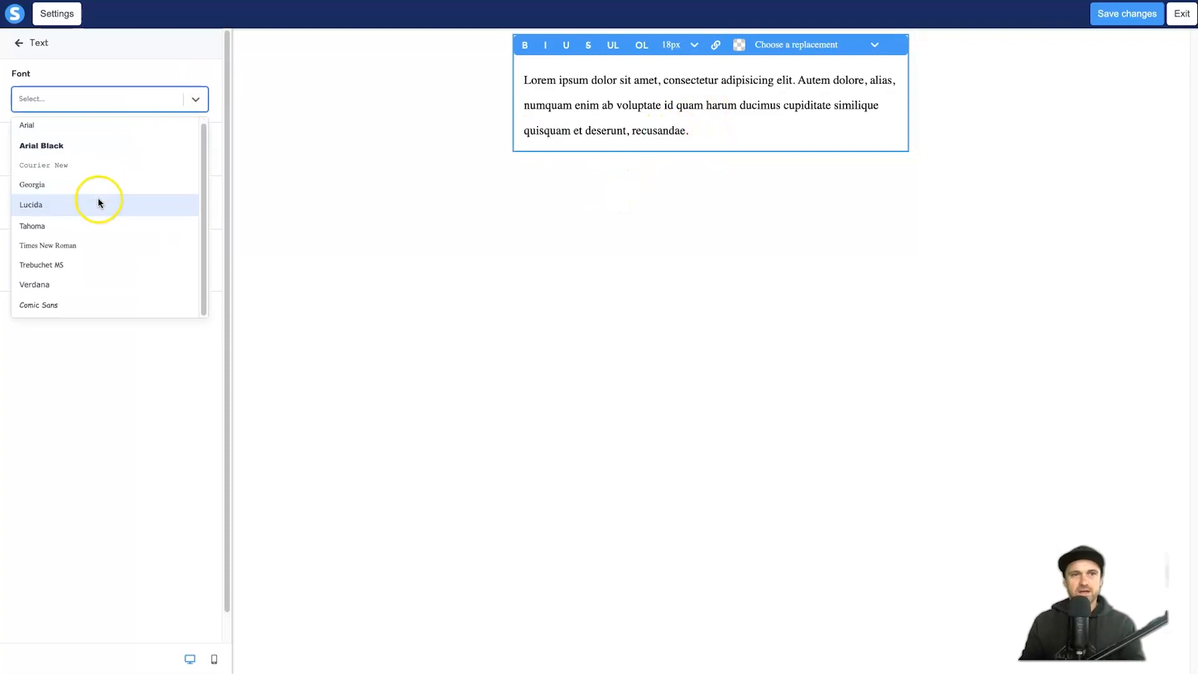
pyautogui.click(78, 284)
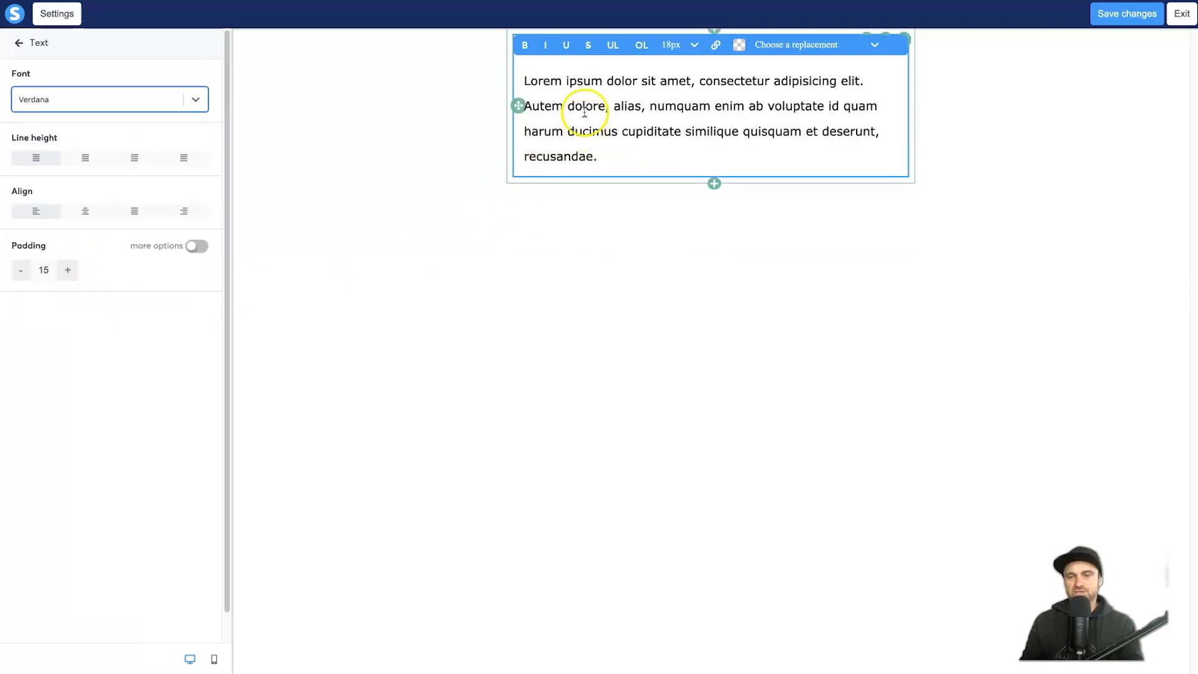
pyautogui.click(140, 95)
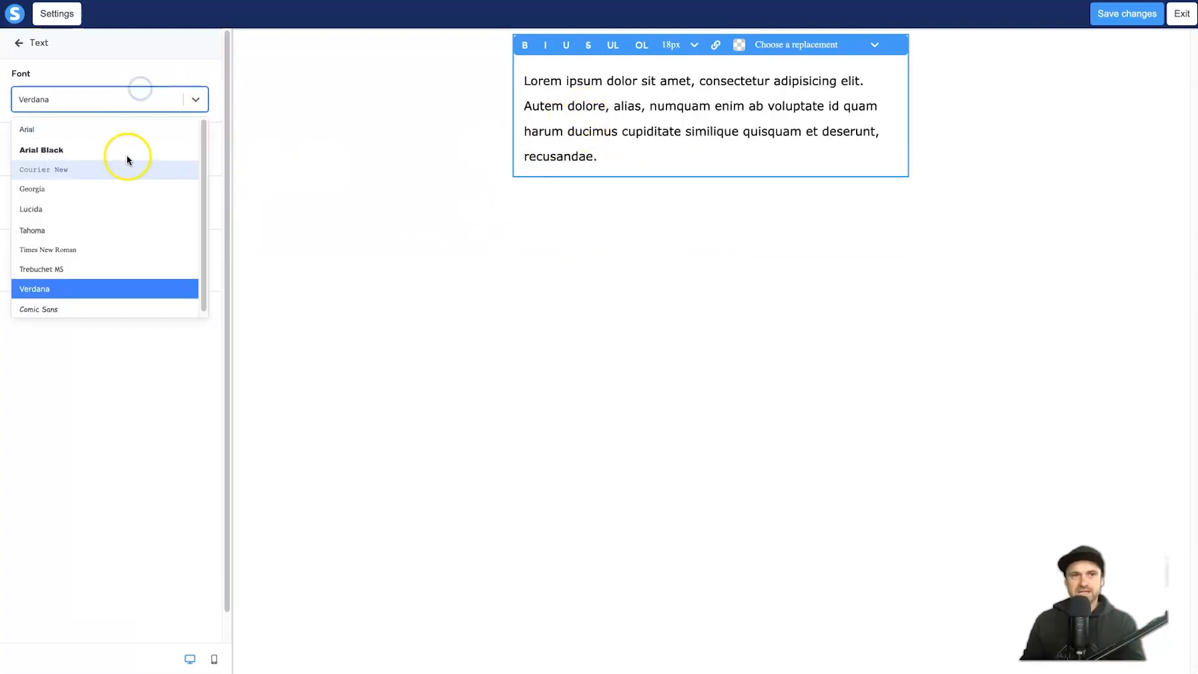
pyautogui.click(178, 132)
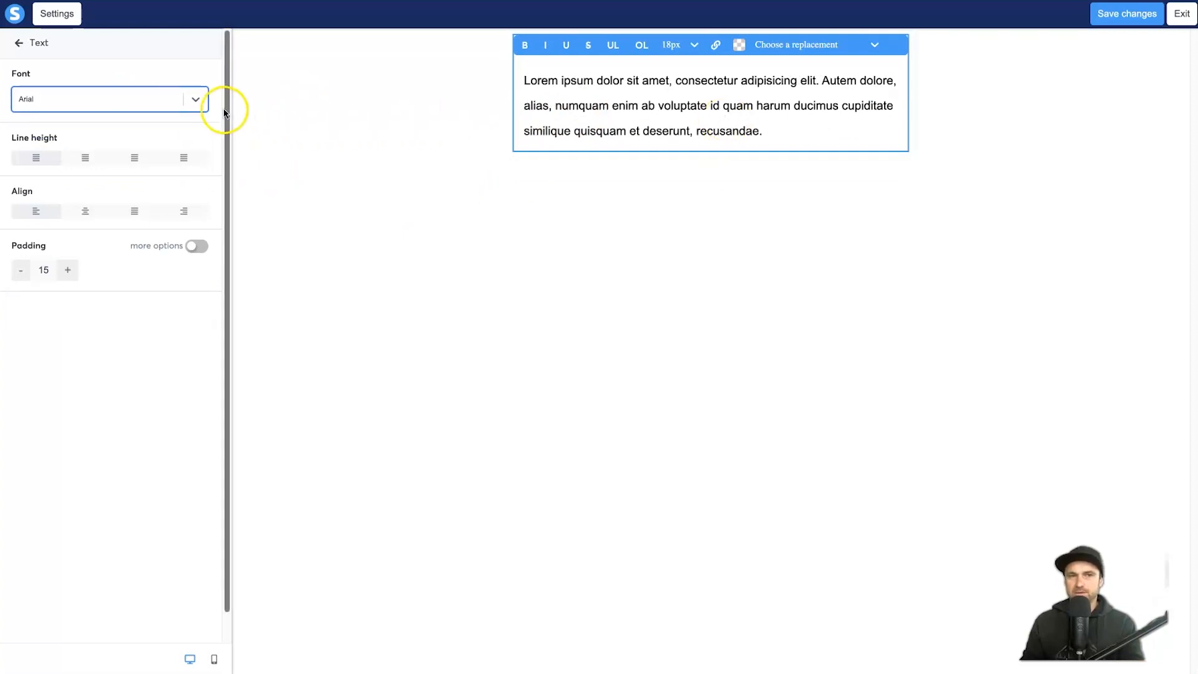
pyautogui.click(193, 103)
pyautogui.click(193, 105)
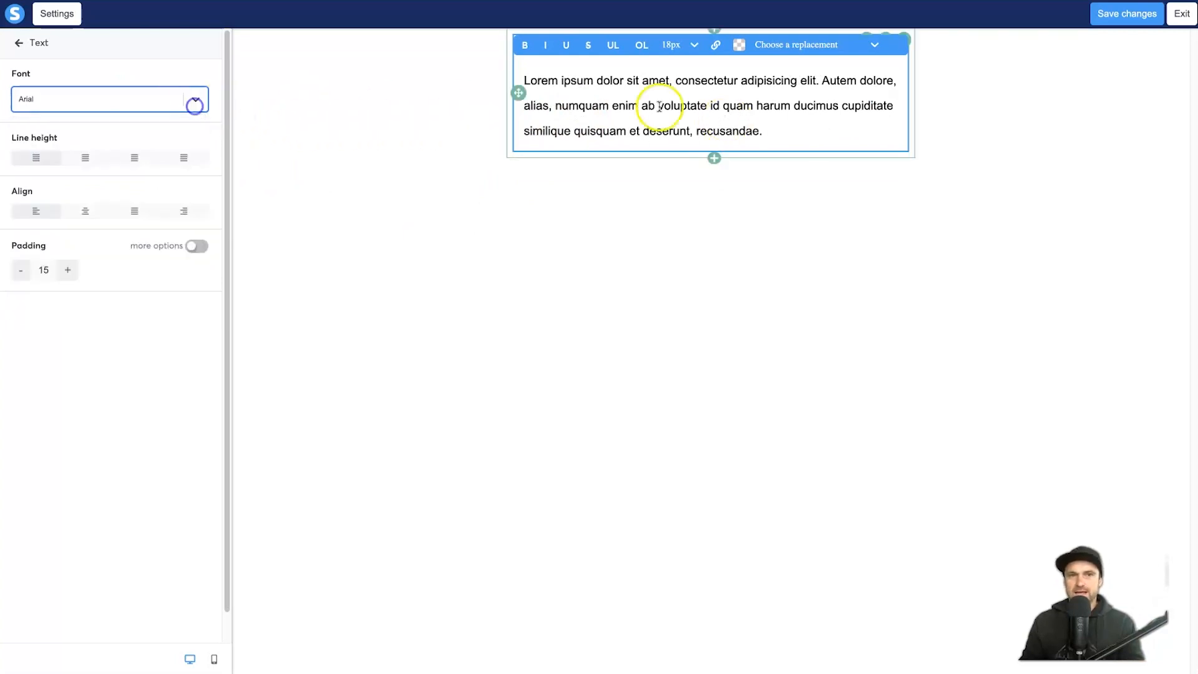
# Step: Replace the placeholder text with 'Hey {first_name},' and start a new line
pyautogui.tripleClick(819, 95)
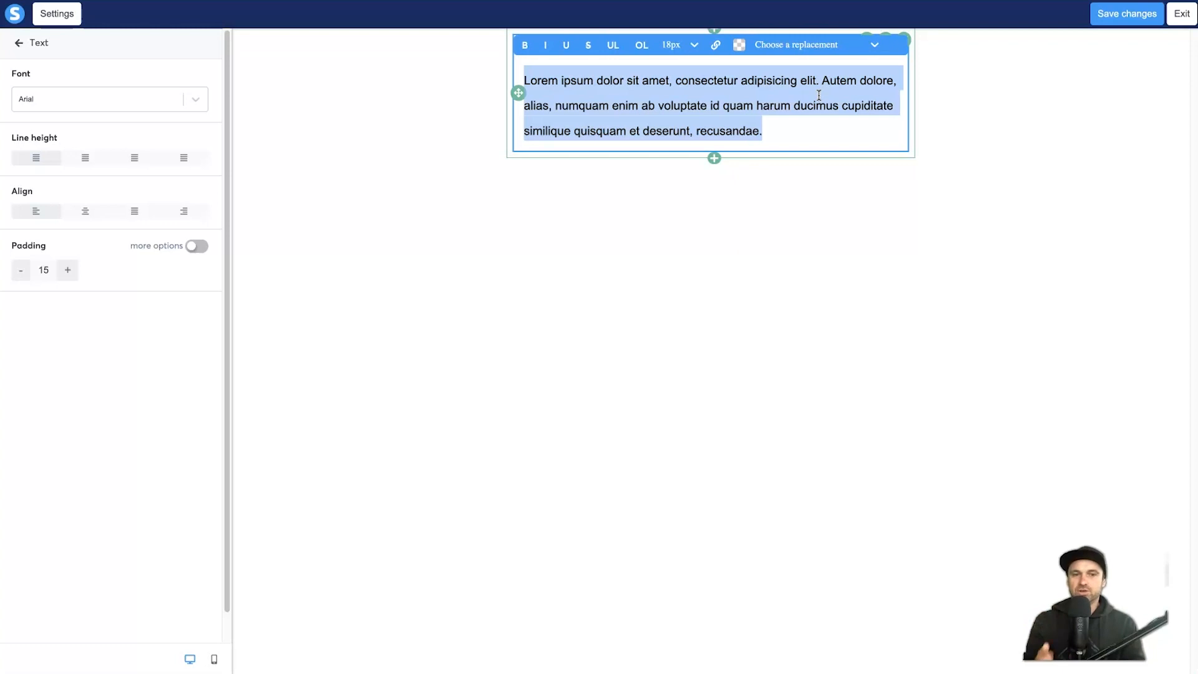
pyautogui.write('Hey')
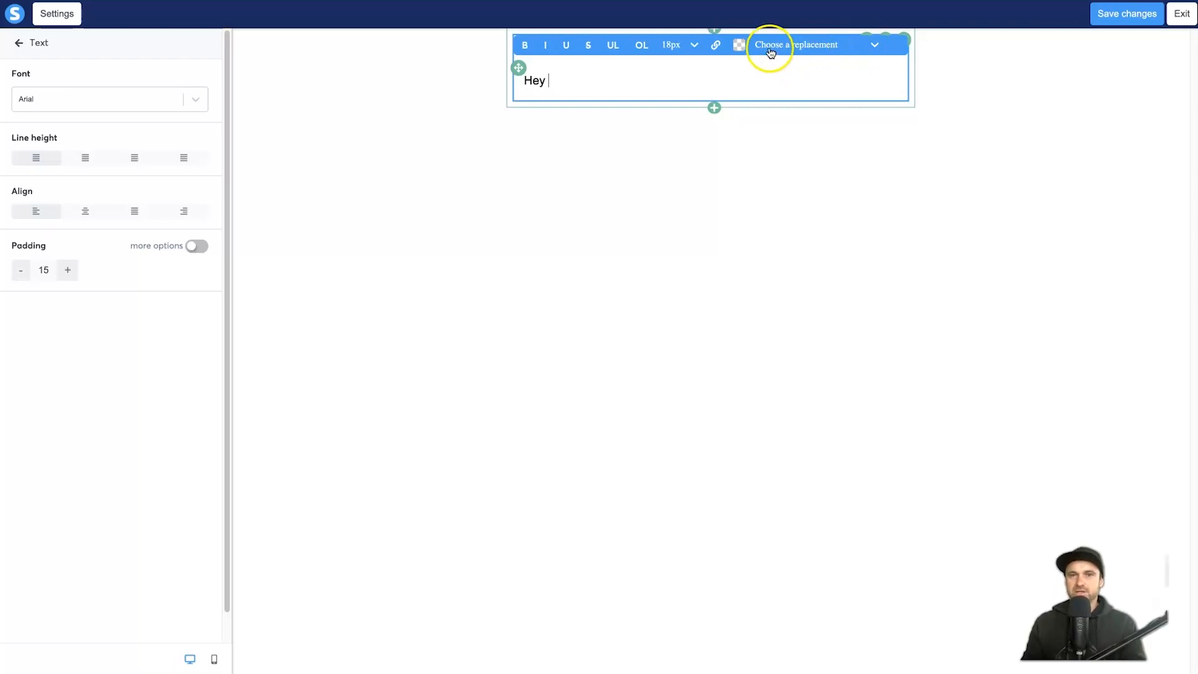
pyautogui.click(804, 45)
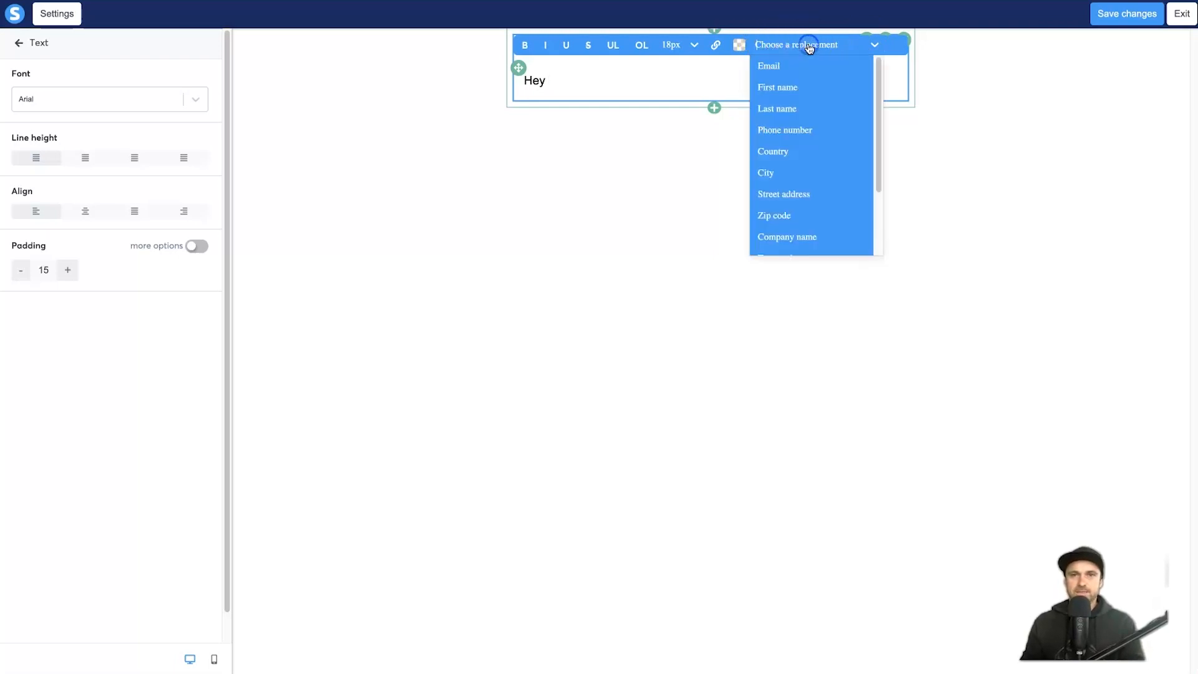
pyautogui.click(804, 92)
pyautogui.click(642, 83)
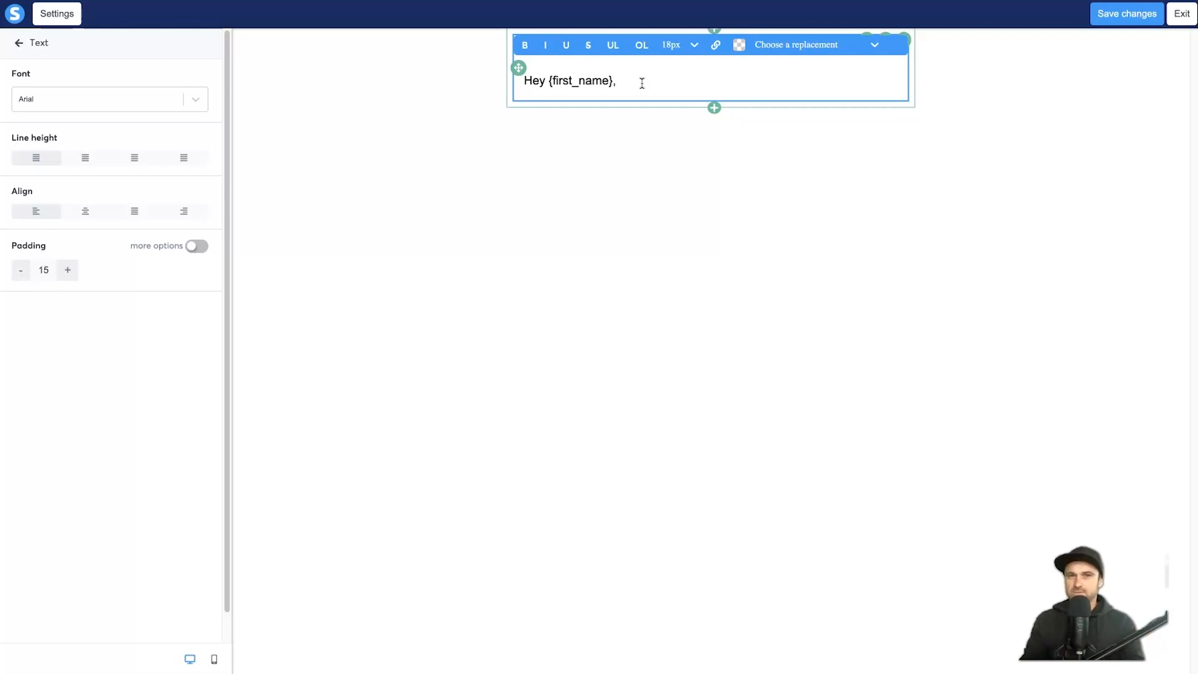
pyautogui.press('Return')
pyautogui.press('Return')
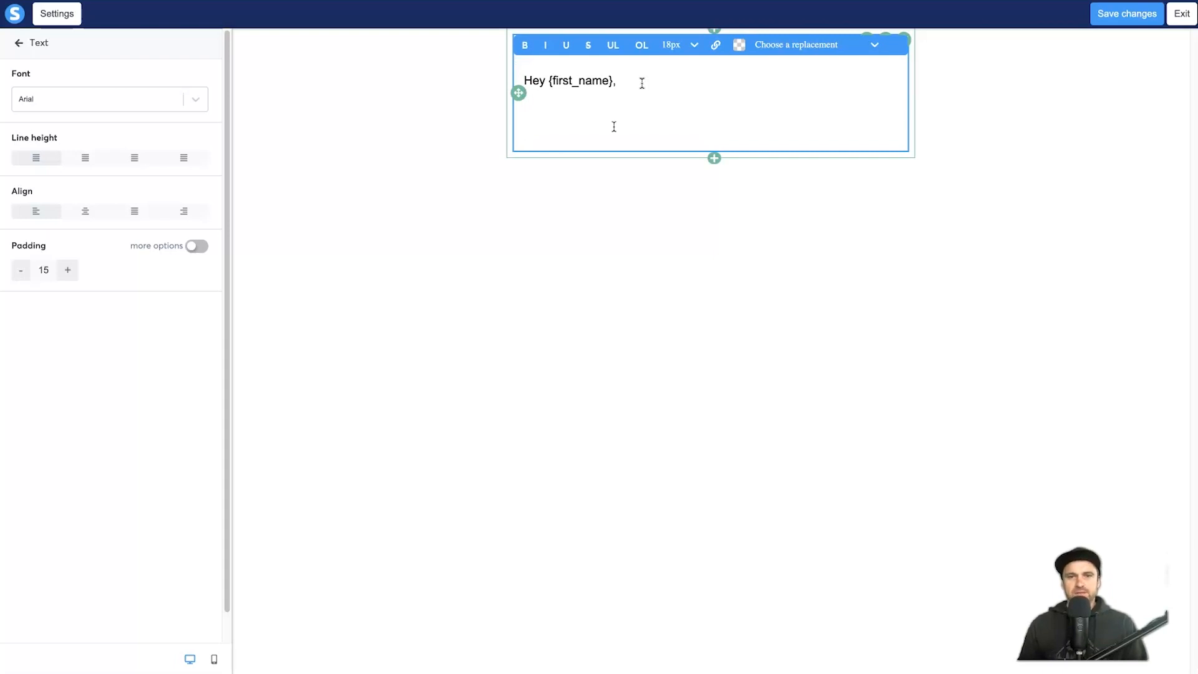
# Step: Paste the prepared email body below the greeting and select 'here is your download'
pyautogui.write("My name is Phil and I'm excited to hear you're interested in building your business using YouTube and funnel automation.  As requested, here is your download for the free guide on funnel building secrets.  I've personally been building funnels and automation for the past 8 years, and to be honest, it's one of the few things that have really helped me scale my business from a side hustle, to a full time passion project.  I hope you enjoy the ebook, and once again, if you haven't seen my video about the video course I've created, make sure you check it out here.  Talk to you soon, Phil")
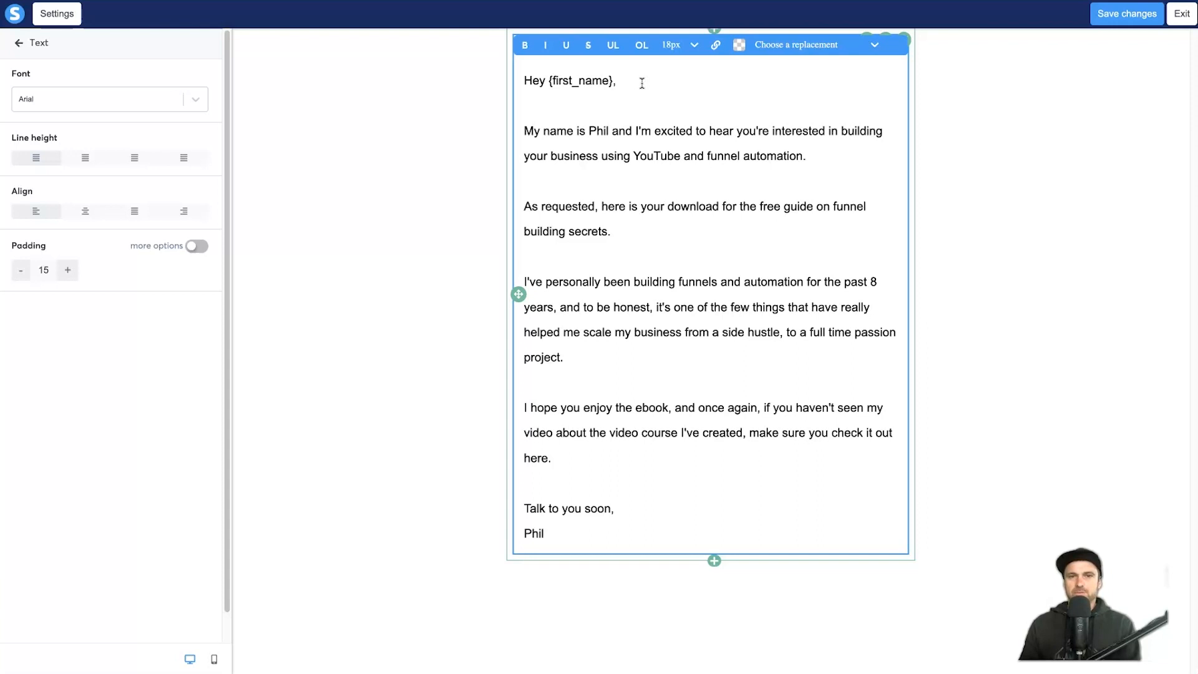
pyautogui.hotkey('shift', 'Right')
pyautogui.hotkey('shift', 'Right')
pyautogui.hotkey('shift', 'Right')
pyautogui.hotkey('shift', 'Right')
pyautogui.hotkey('shift', 'Right')
pyautogui.hotkey('shift', 'Right')
pyautogui.hotkey('shift', 'Right')
pyautogui.hotkey('shift', 'Right')
pyautogui.hotkey('shift', 'Right')
pyautogui.hotkey('shift', 'Right')
pyautogui.hotkey('shift', 'Right')
pyautogui.hotkey('shift', 'Right')
pyautogui.hotkey('shift', 'Right')
pyautogui.hotkey('shift', 'Right')
pyautogui.hotkey('shift', 'Right')
pyautogui.hotkey('shift', 'Right')
pyautogui.hotkey('shift', 'Right')
pyautogui.hotkey('shift', 'Right')
pyautogui.hotkey('shift', 'Right')
pyautogui.hotkey('shift', 'Right')
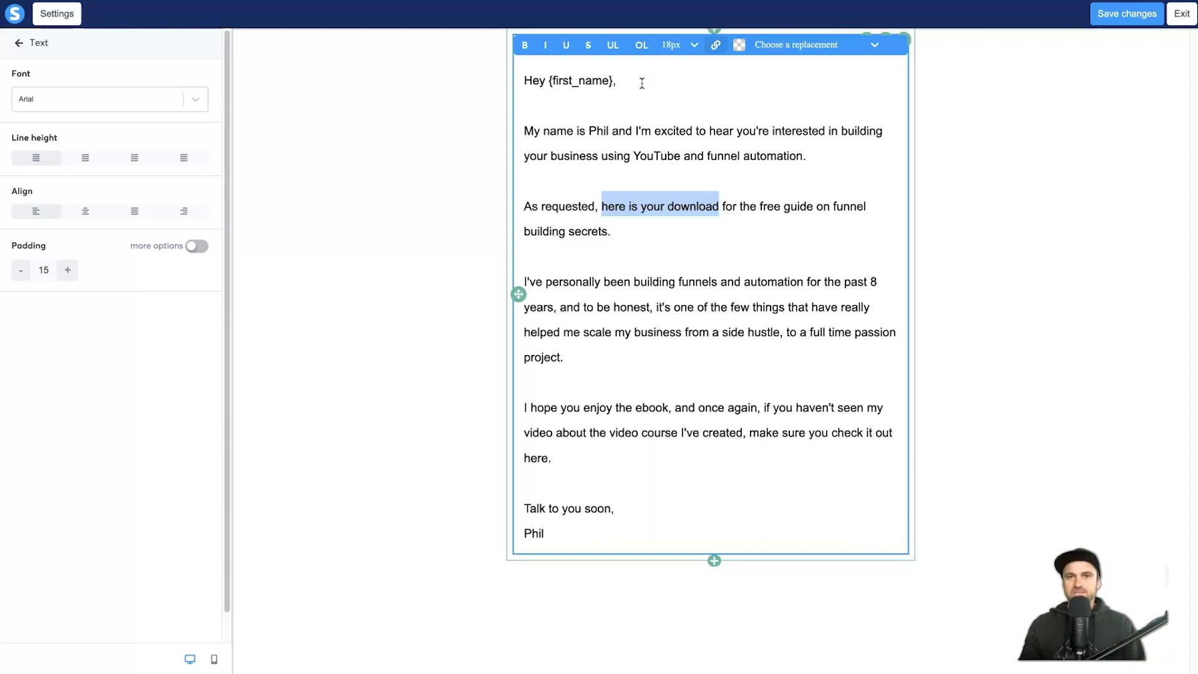
# Step: Link the phrase 'here is your download' to google.com
pyautogui.hotkey('ctrl', 'k')
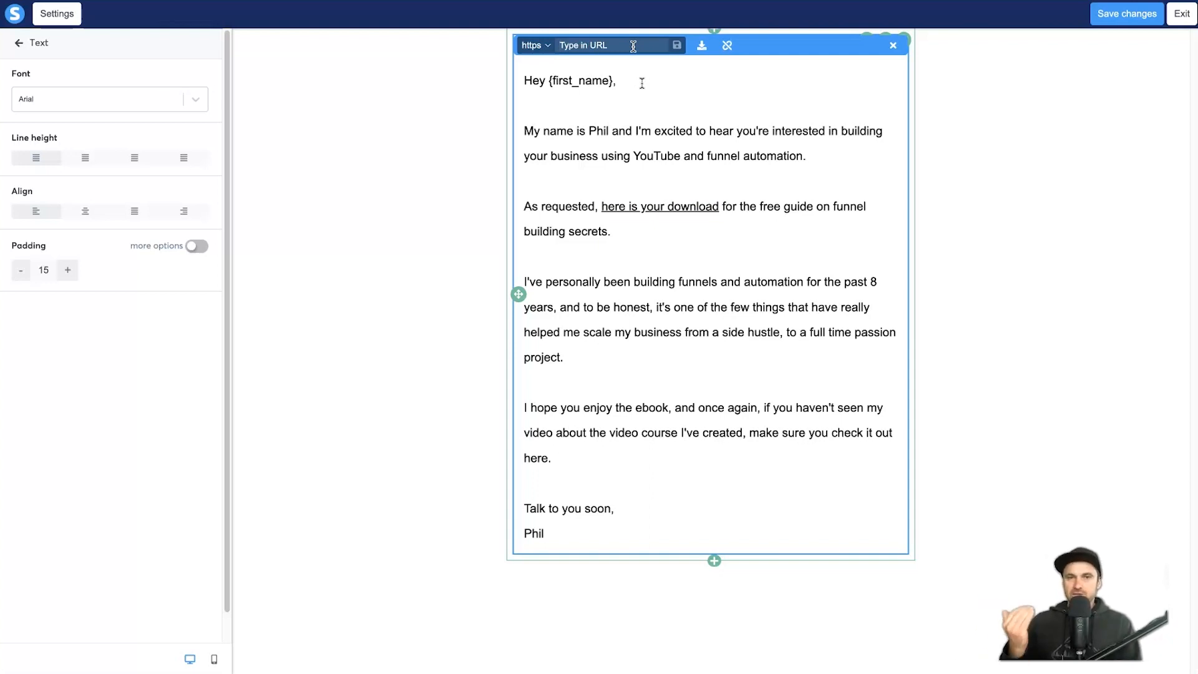
pyautogui.write('google.com')
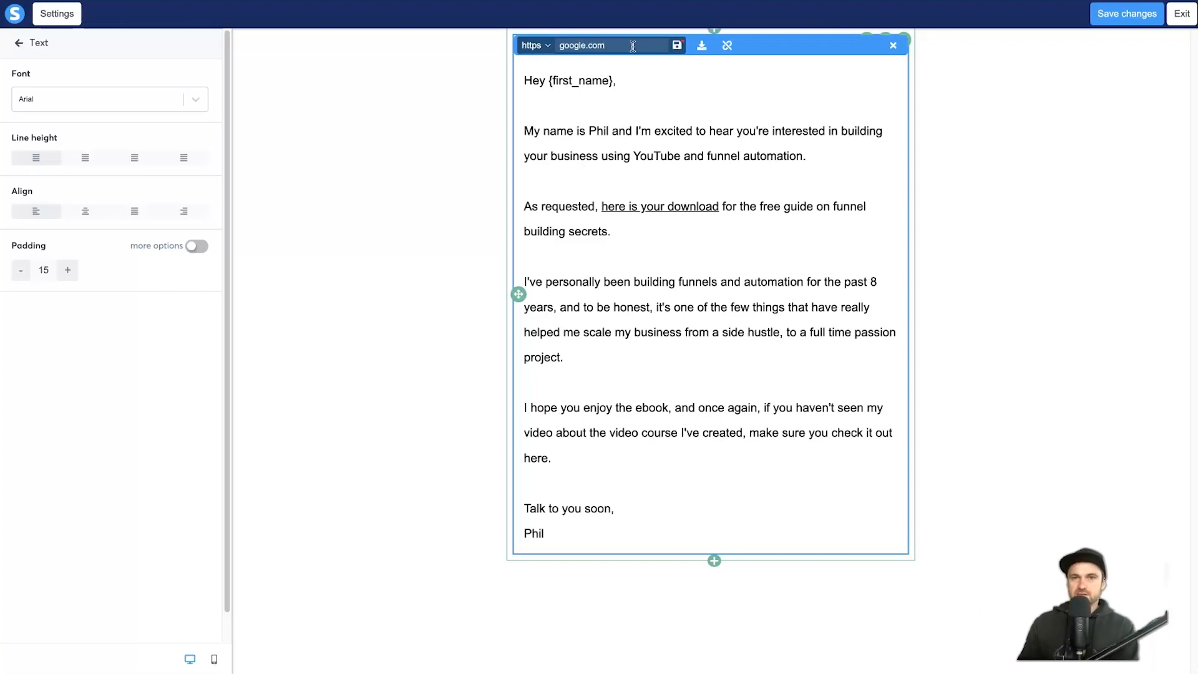
pyautogui.press('Return')
pyautogui.click(634, 210)
pyautogui.click(604, 209)
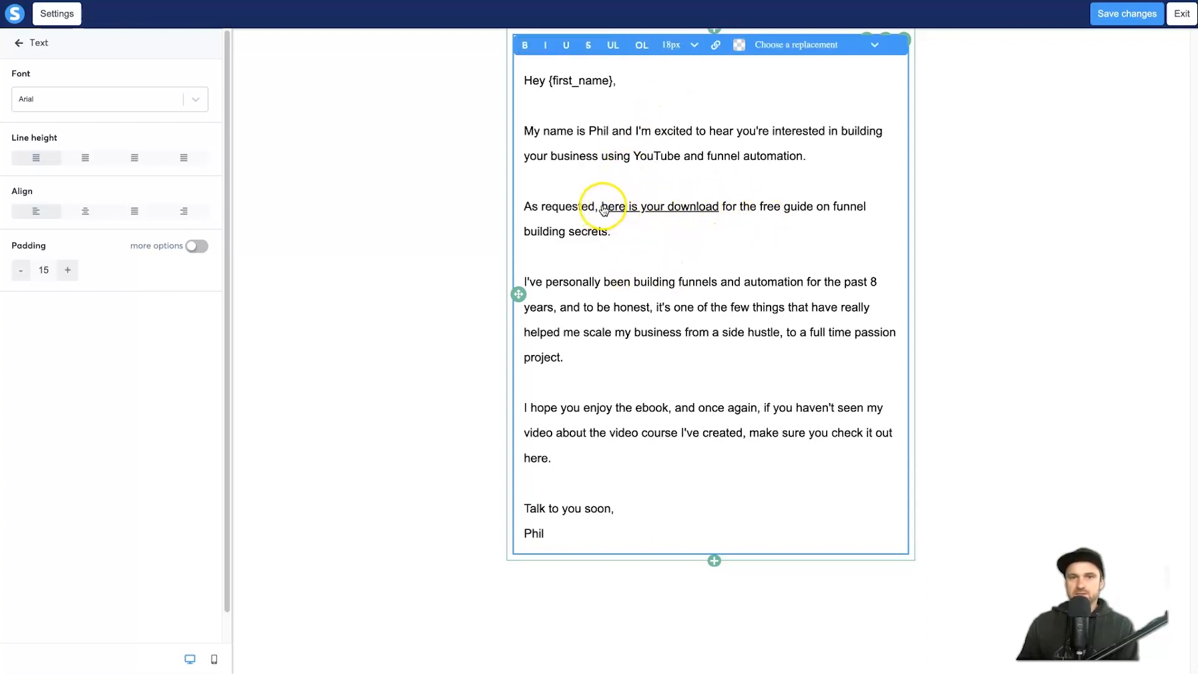
# Step: Colour the 'here is your download' link blue and make it bold
pyautogui.moveTo(603, 206); pyautogui.dragTo(721, 208)
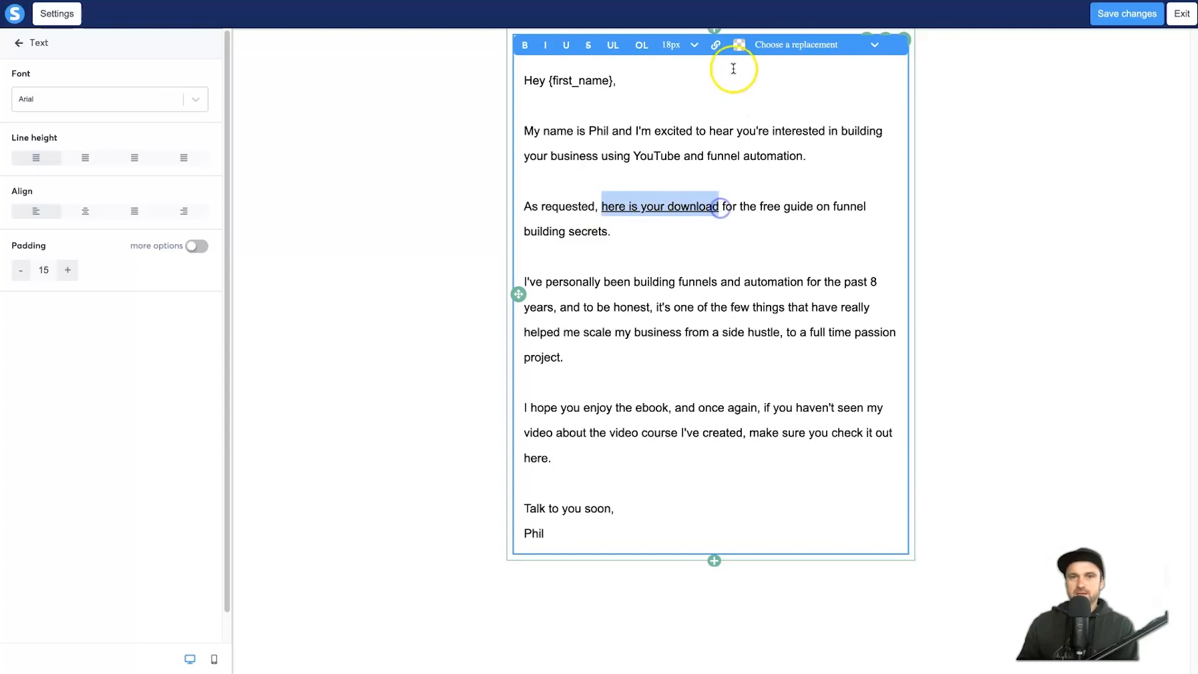
pyautogui.click(740, 46)
pyautogui.click(594, 120)
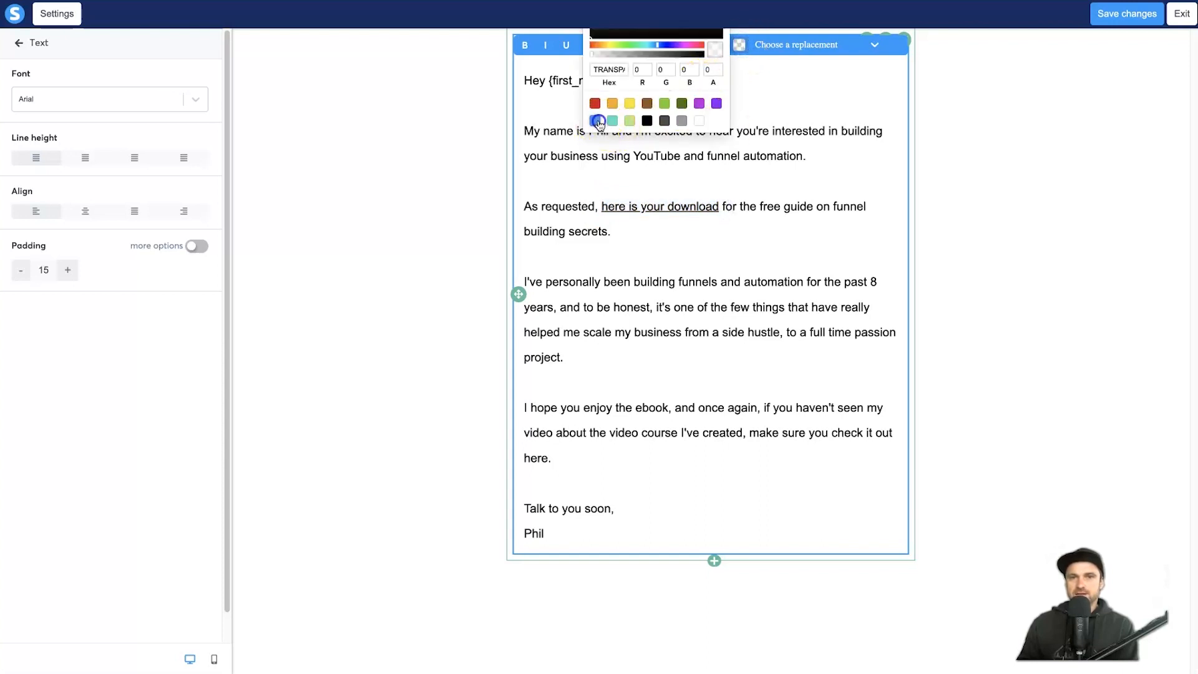
pyautogui.click(623, 214)
pyautogui.moveTo(603, 206); pyautogui.dragTo(718, 206)
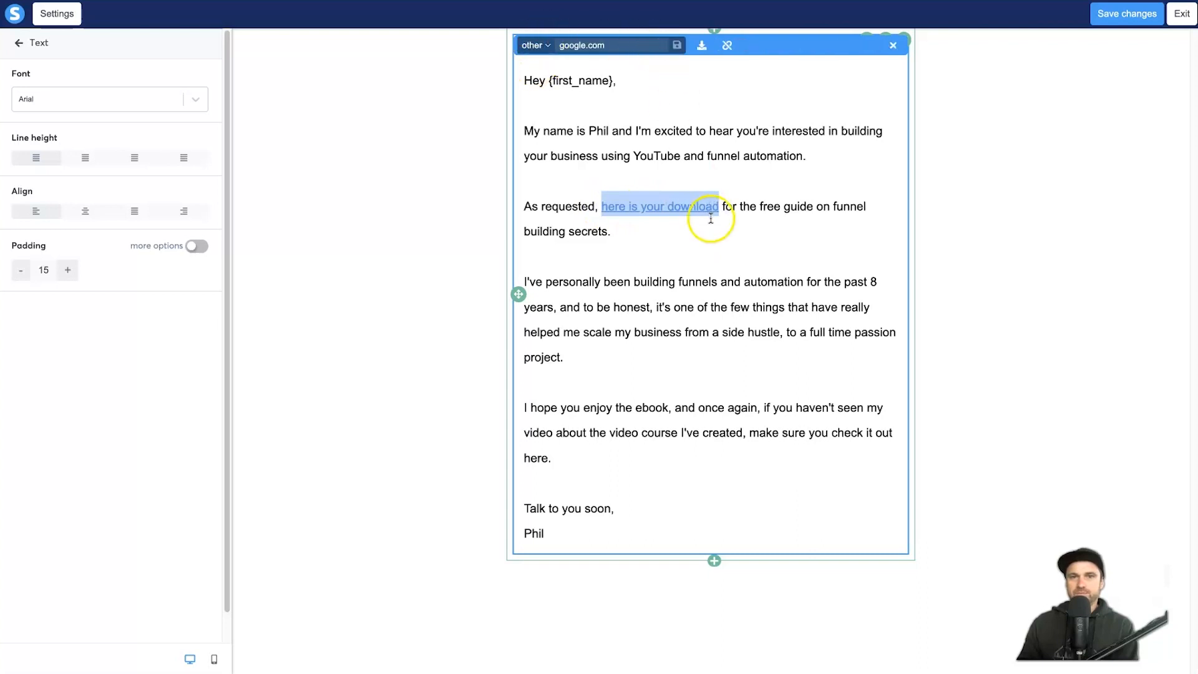
pyautogui.click(719, 206)
pyautogui.moveTo(718, 206); pyautogui.dragTo(601, 206)
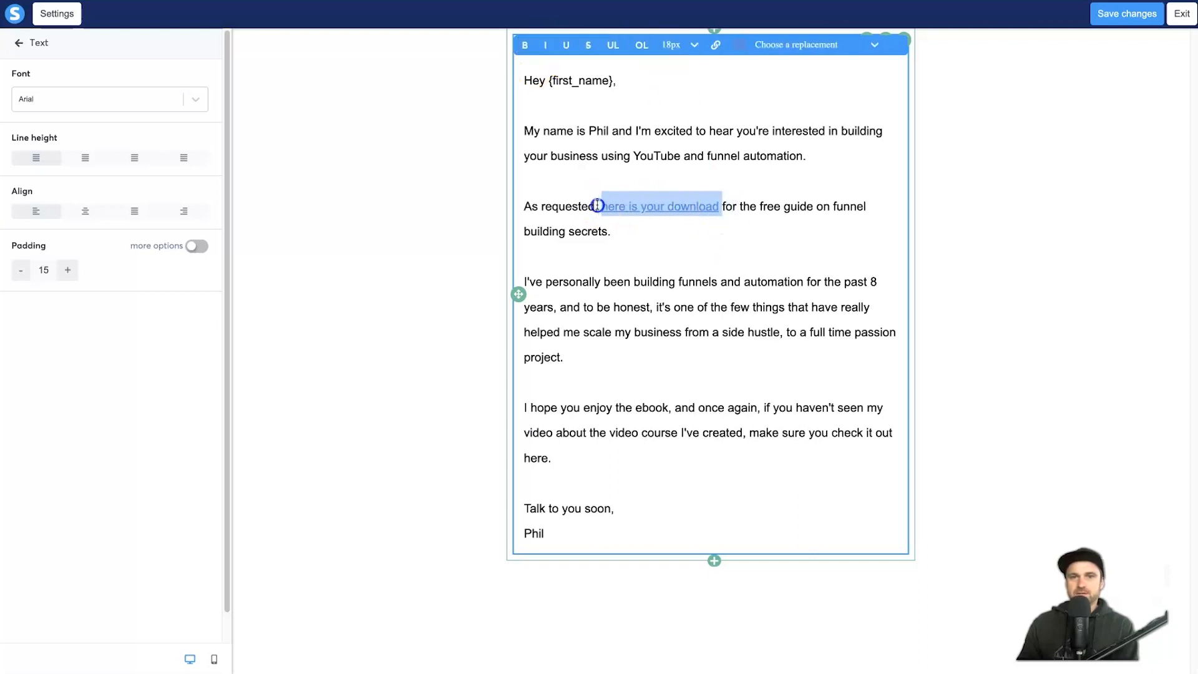
pyautogui.click(525, 45)
pyautogui.click(797, 304)
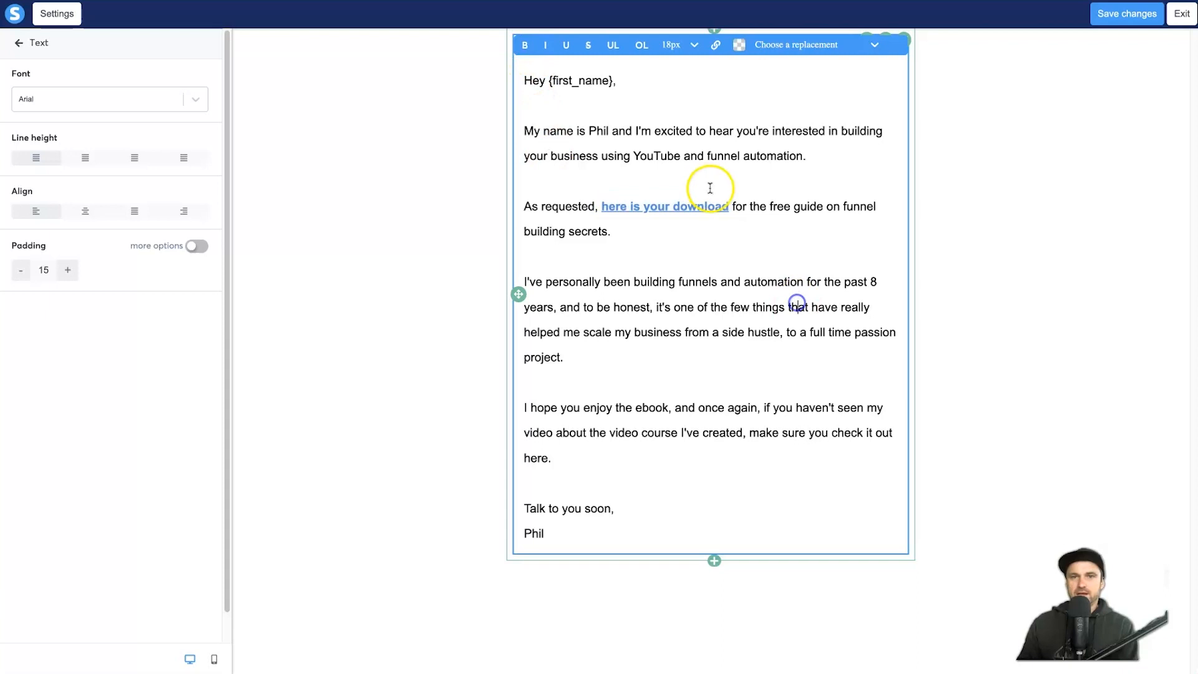
pyautogui.click(741, 235)
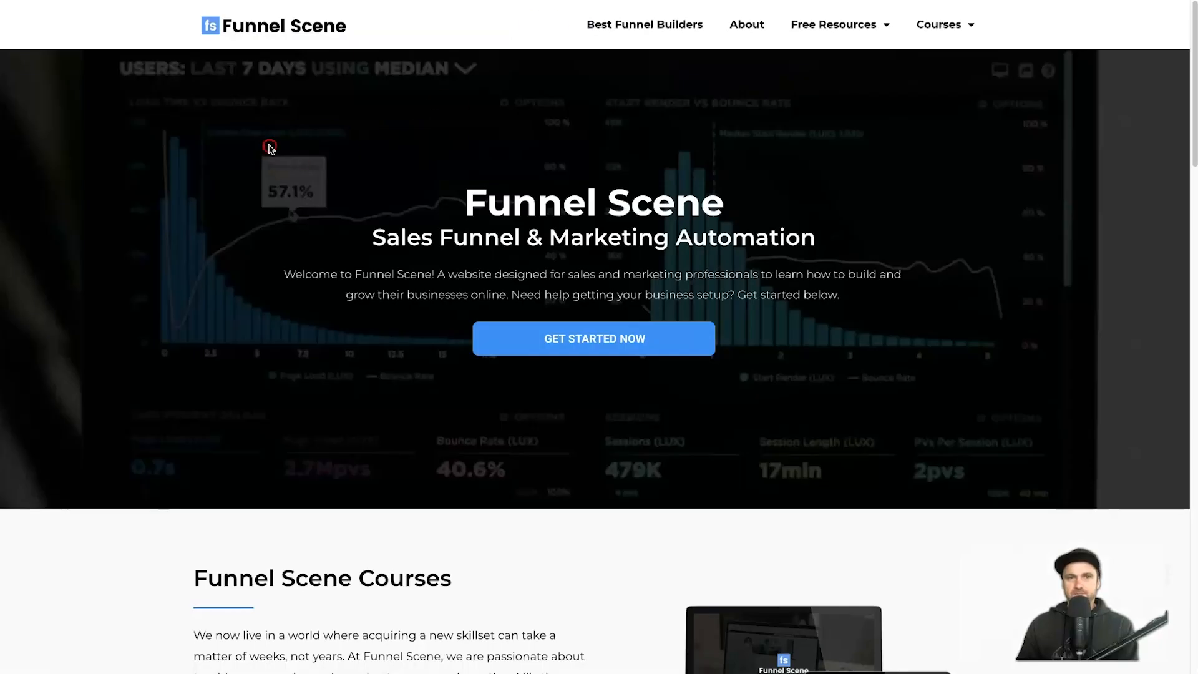
pyautogui.rightClick(267, 145)
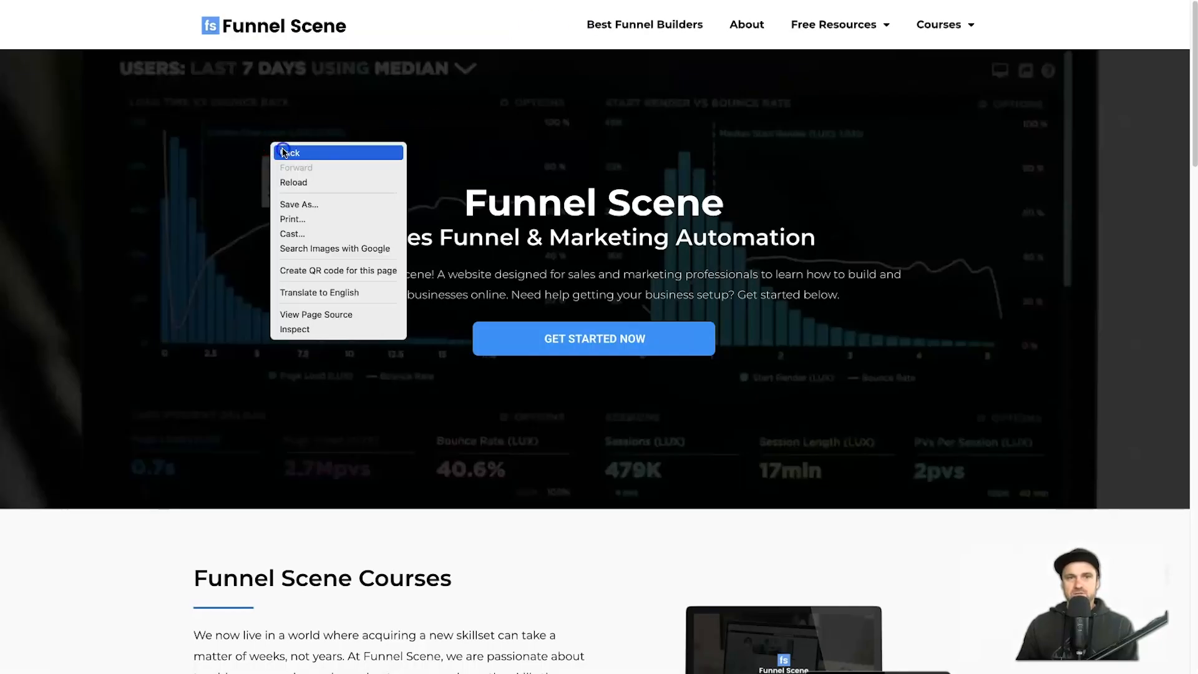
pyautogui.click(283, 154)
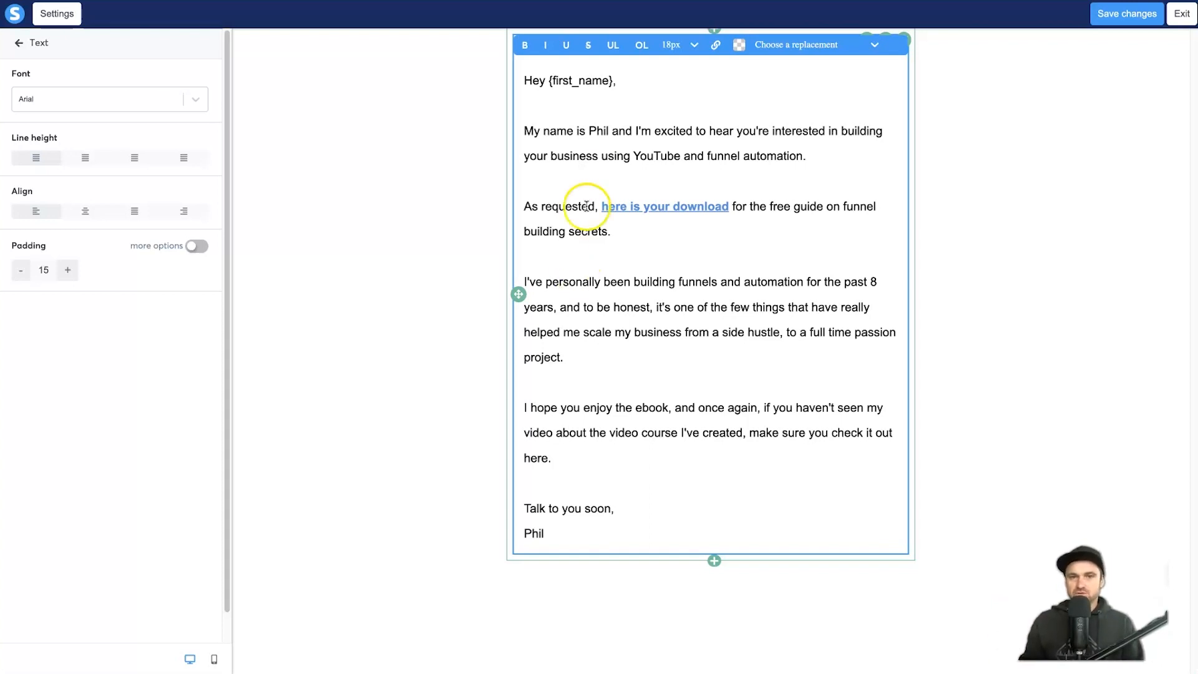
# Step: Turn the phrase 'check it out here' into a link using the pasted URL
pyautogui.click(823, 432)
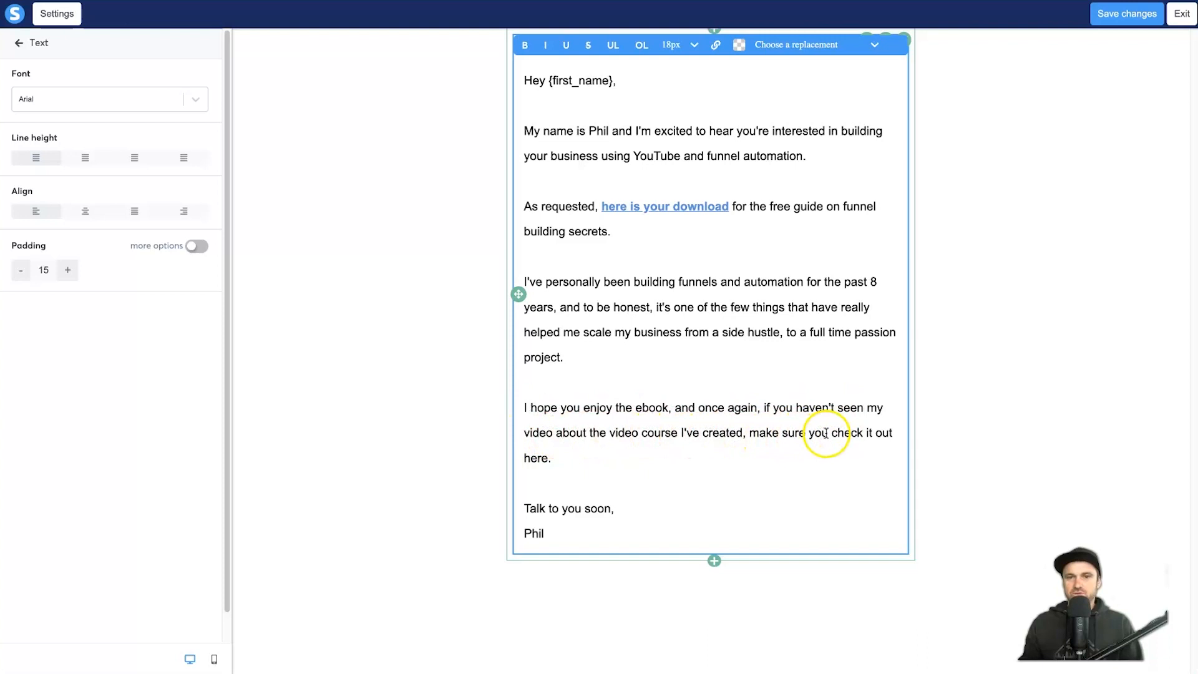
pyautogui.moveTo(832, 432); pyautogui.dragTo(544, 458)
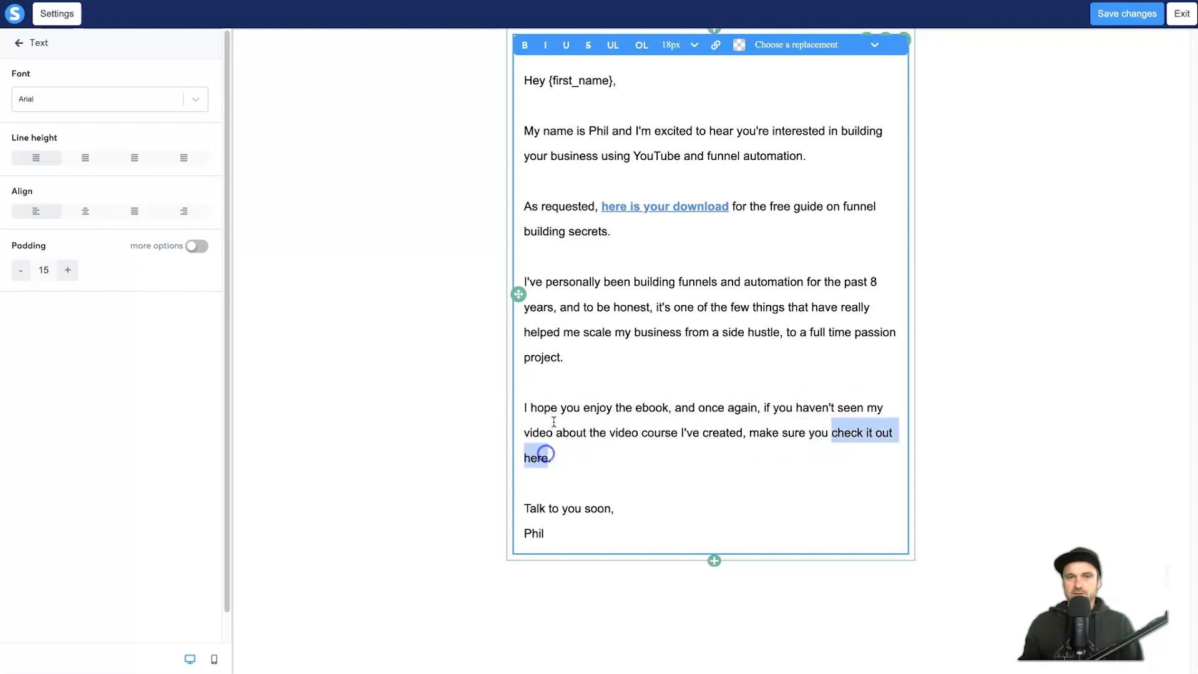
pyautogui.click(716, 45)
pyautogui.click(642, 45)
pyautogui.hotkey('ctrl', 'v')
pyautogui.click(677, 45)
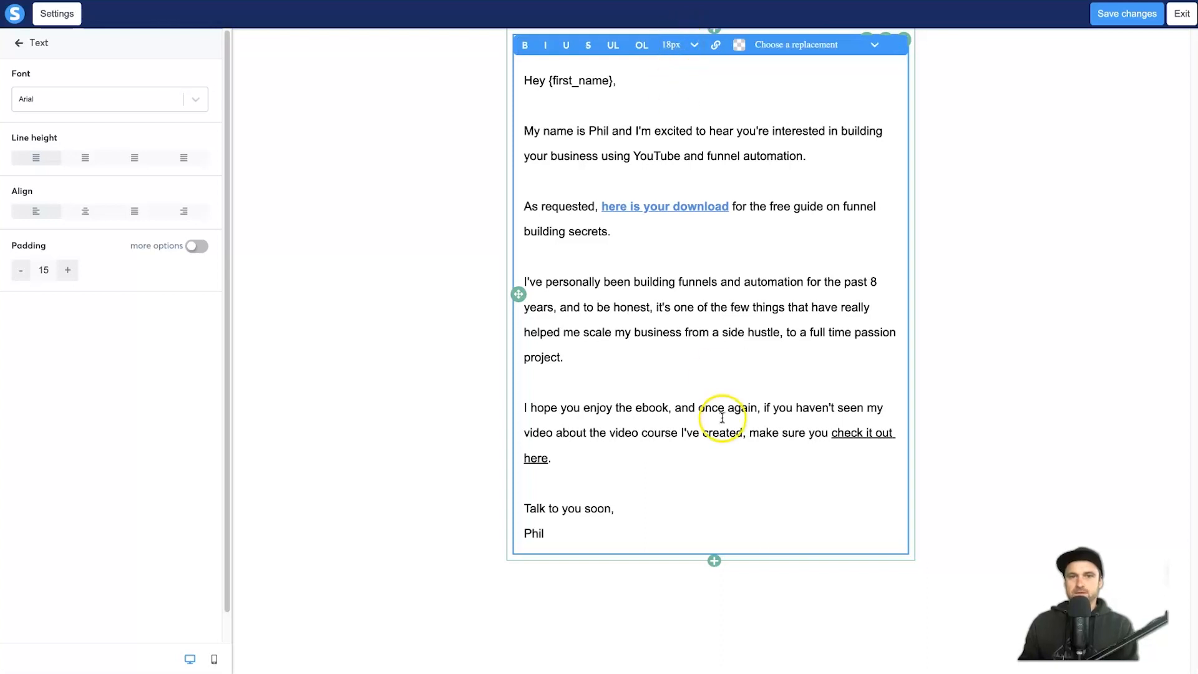
# Step: Make the 'check it out here' link blue and bold, save the email, and exit the builder
pyautogui.moveTo(833, 438); pyautogui.dragTo(549, 459)
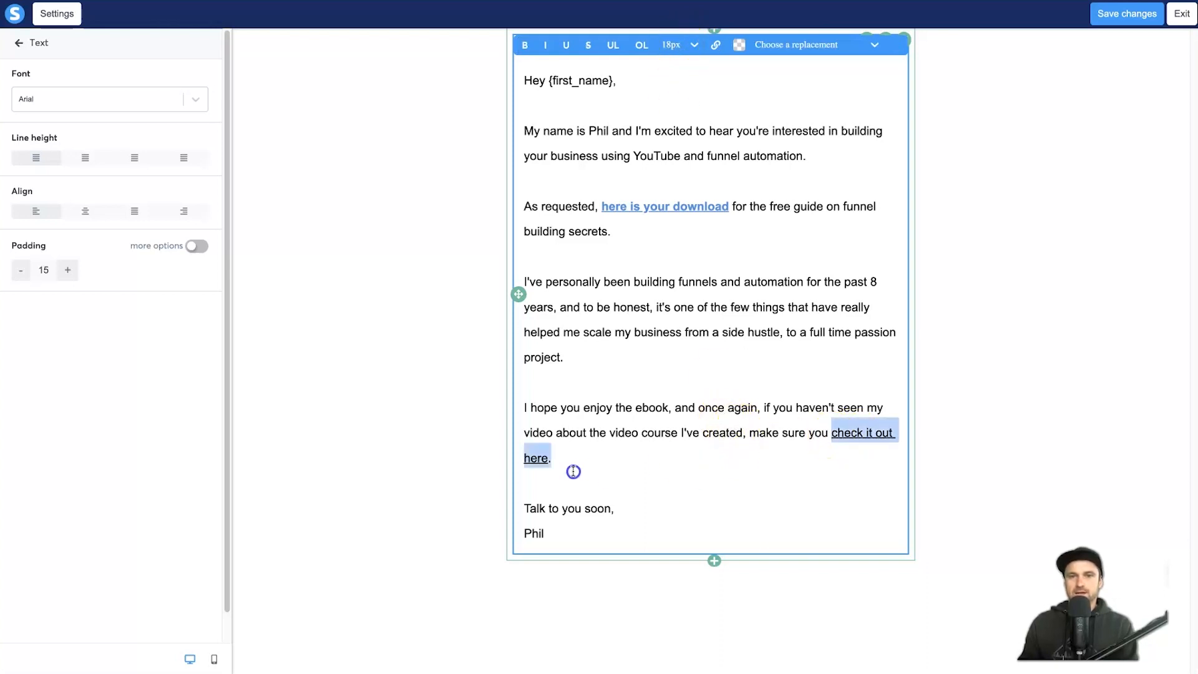
pyautogui.click(741, 45)
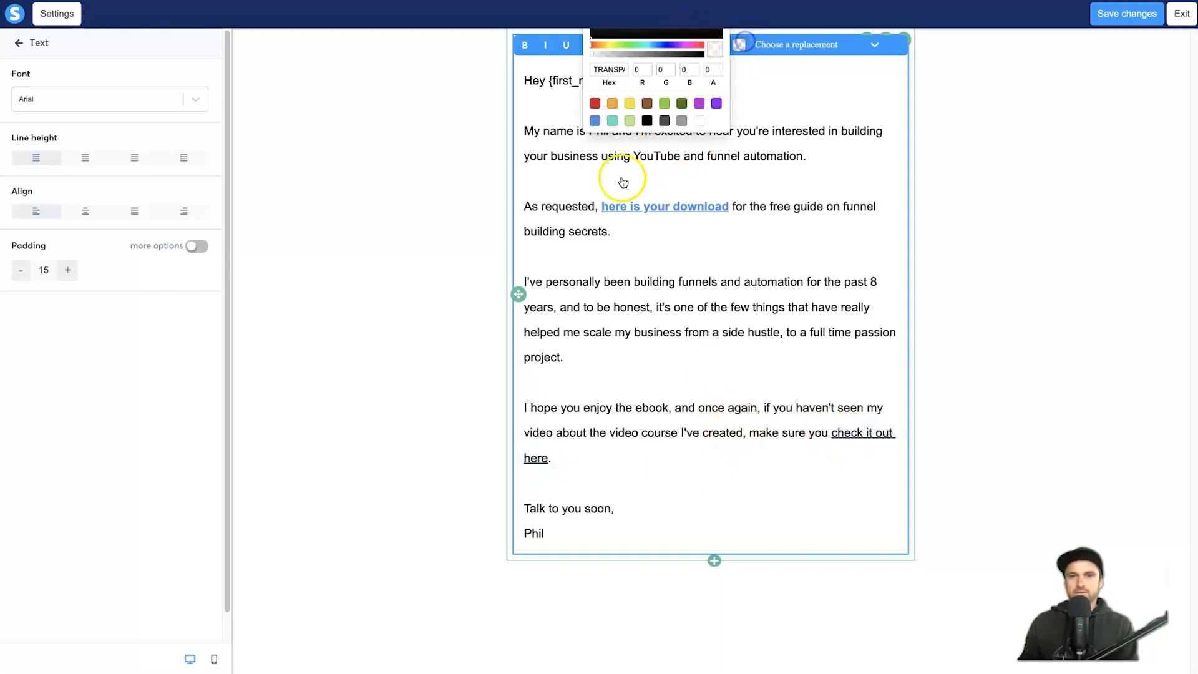
pyautogui.click(595, 121)
pyautogui.click(527, 45)
pyautogui.click(671, 468)
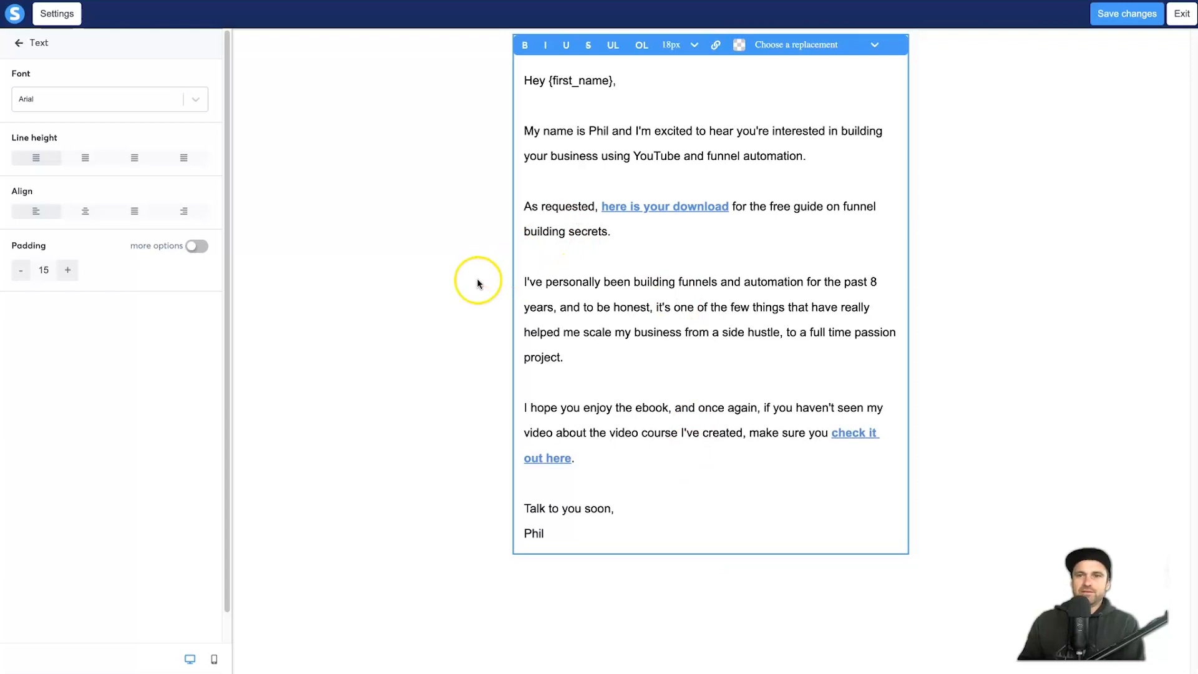
pyautogui.click(1112, 17)
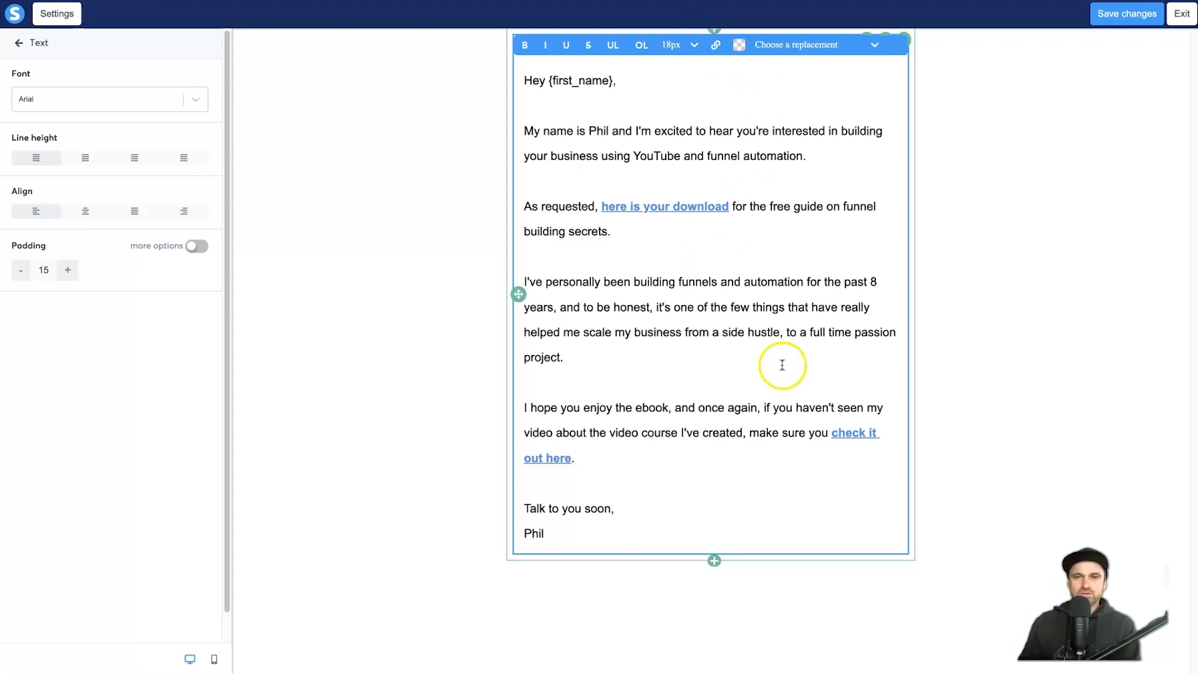
pyautogui.click(1180, 24)
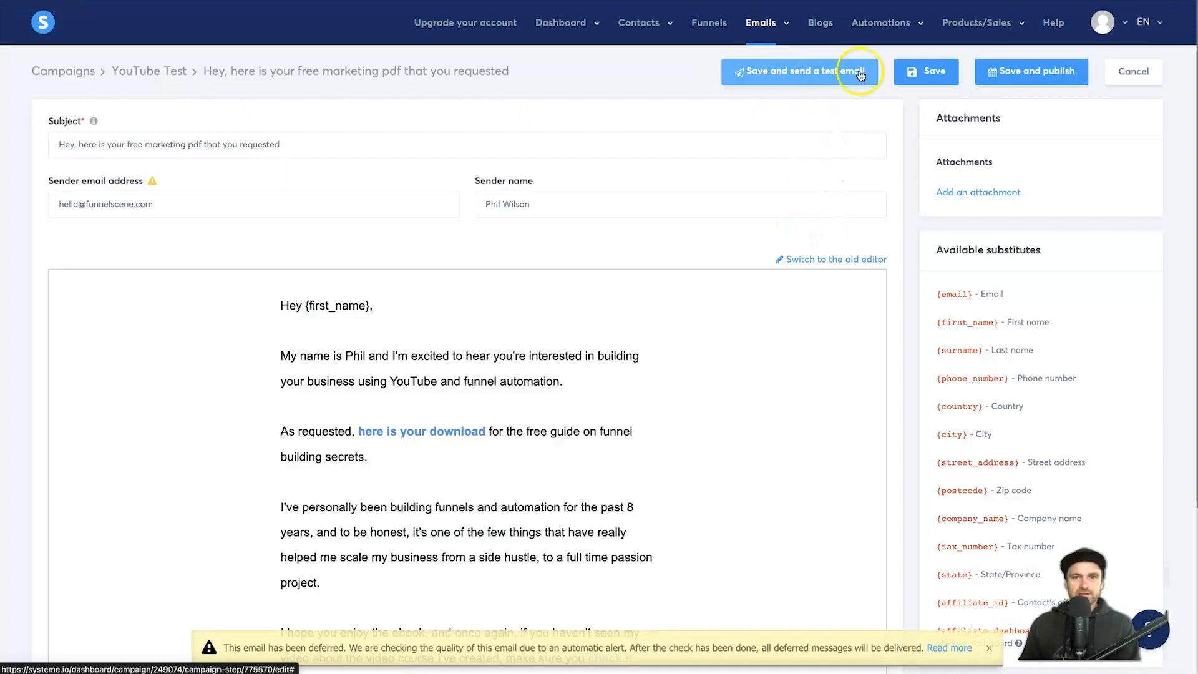
# Step: Publish the email to the YouTube Test campaign with a delay of 1 minute
pyautogui.click(1003, 74)
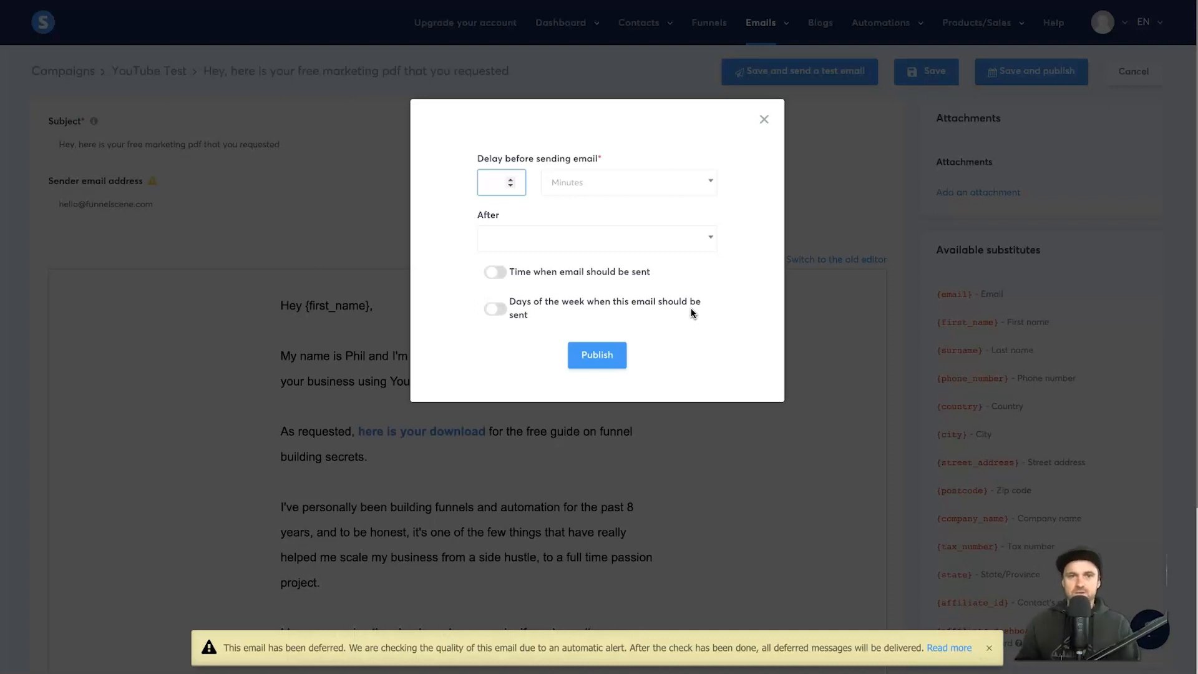
pyautogui.moveTo(484, 158); pyautogui.dragTo(589, 156)
pyautogui.click(598, 154)
pyautogui.click(549, 182)
pyautogui.click(589, 209)
pyautogui.click(490, 182)
pyautogui.write('1')
pyautogui.click(443, 212)
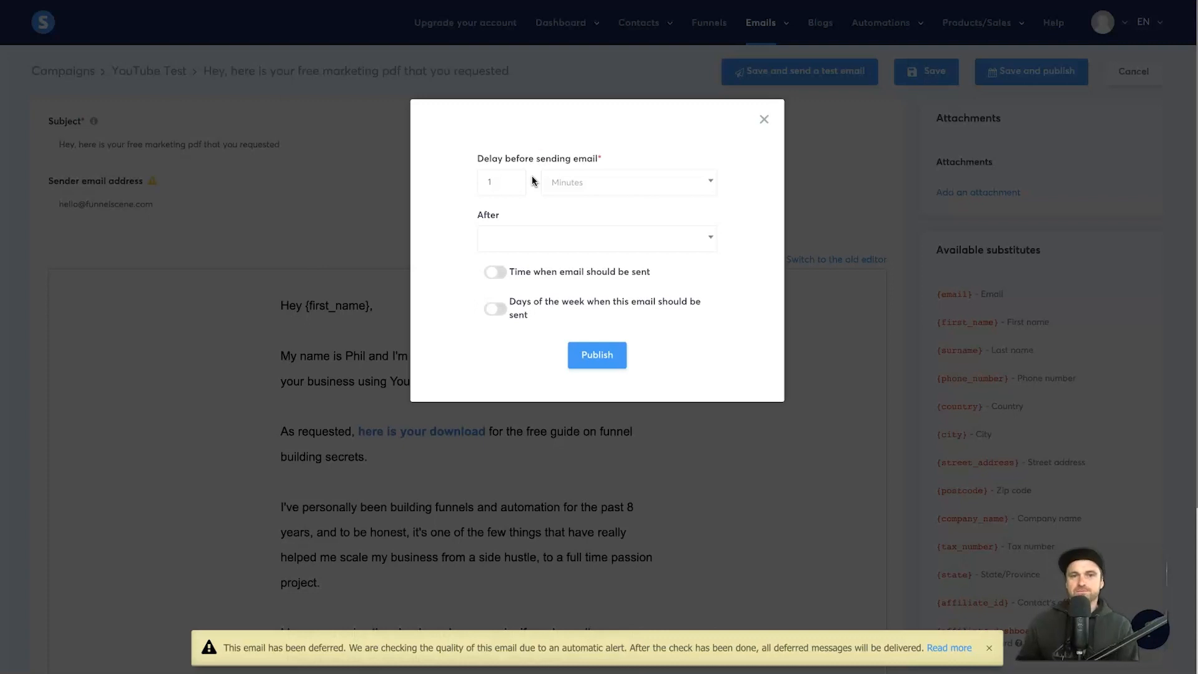
pyautogui.click(598, 355)
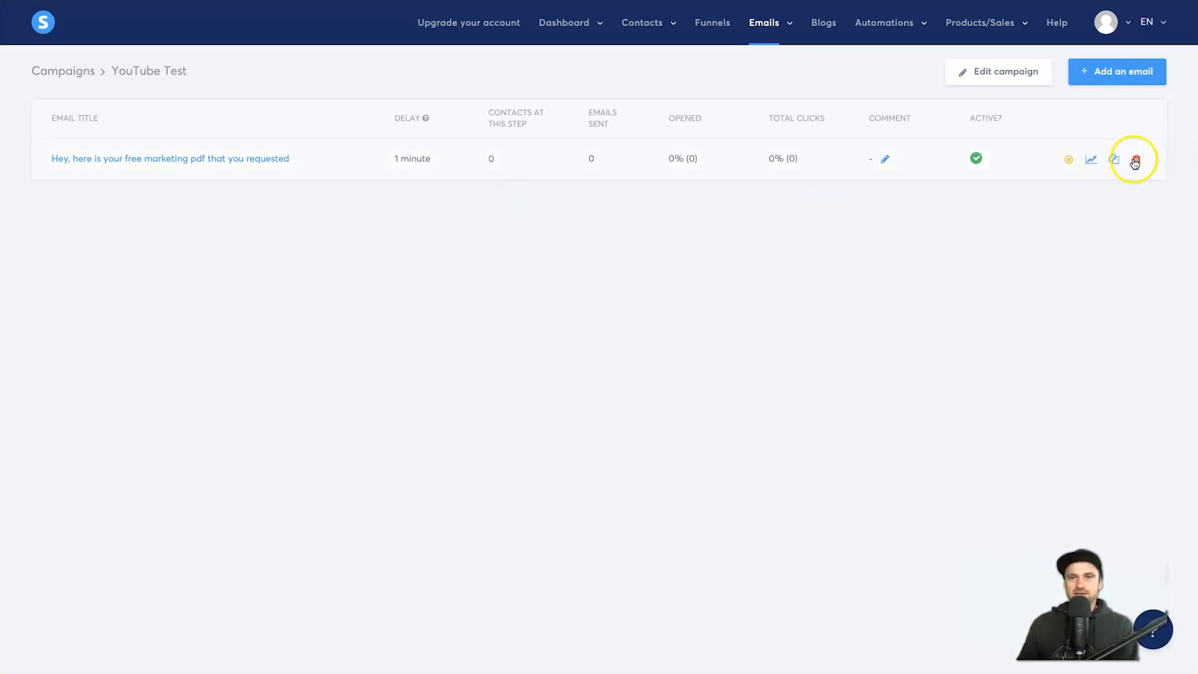
# Step: Duplicate the published campaign email step
pyautogui.click(1118, 162)
pyautogui.click(569, 382)
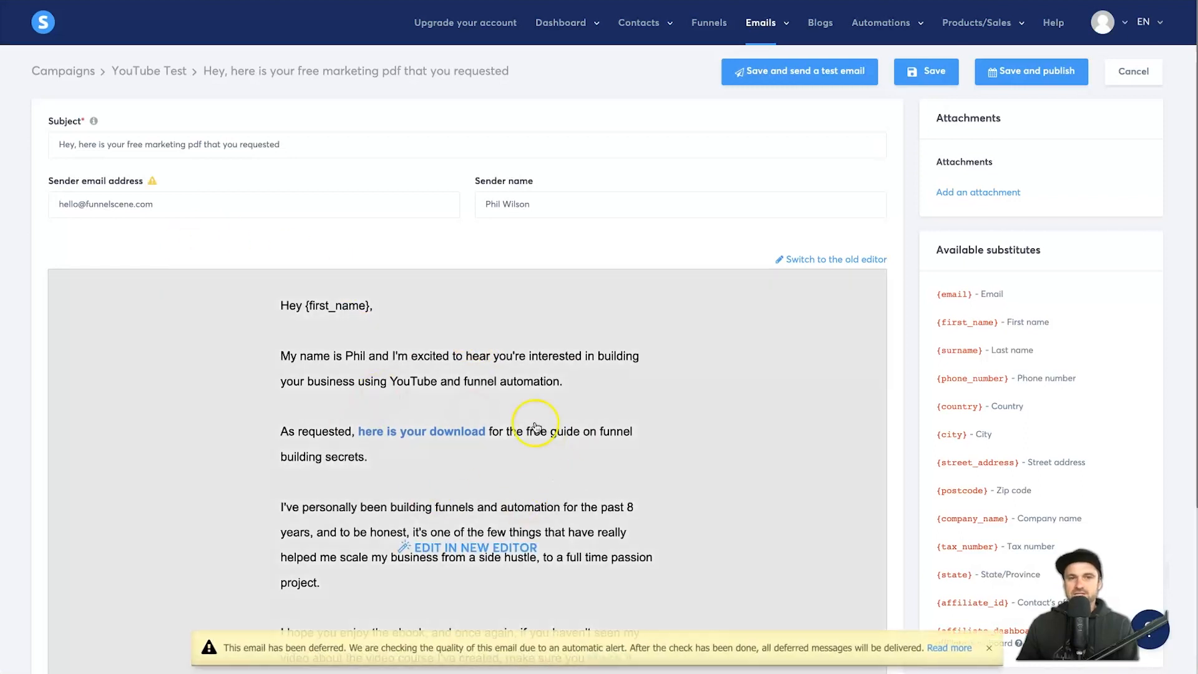
pyautogui.scroll(-1, 535, 429)
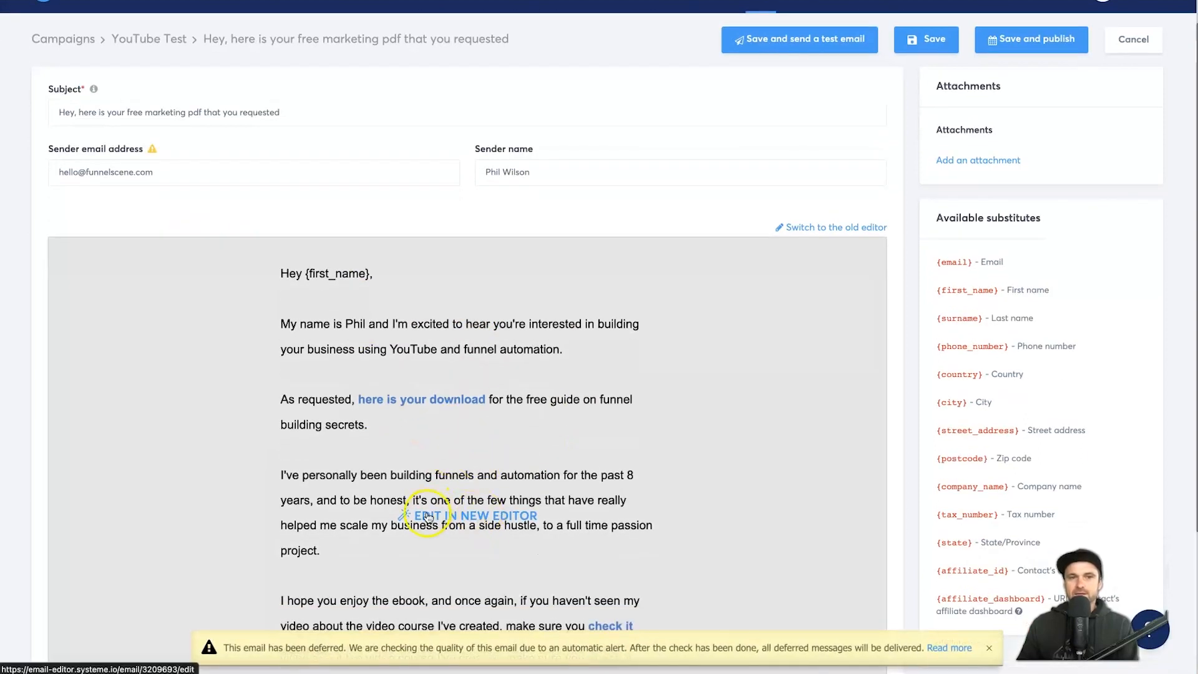
pyautogui.scroll(-3, 487, 525)
pyautogui.scroll(4, 518, 443)
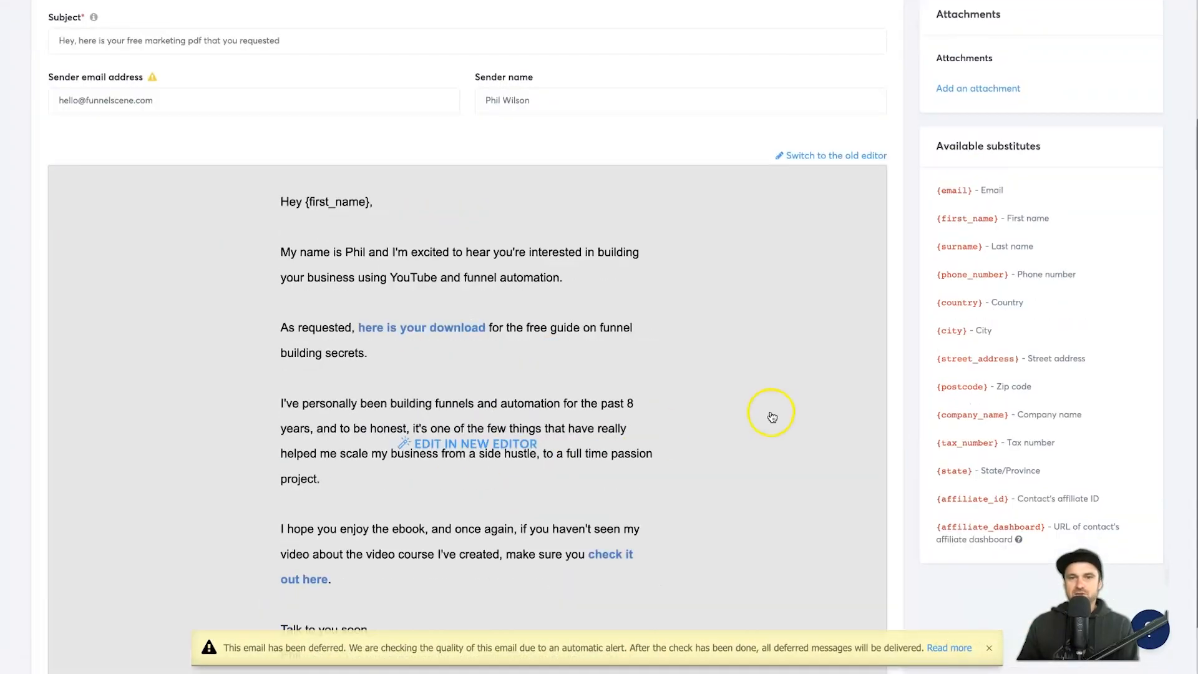
# Step: Publish the duplicate with a 1-day delay, then delete that extra email step
pyautogui.click(1045, 84)
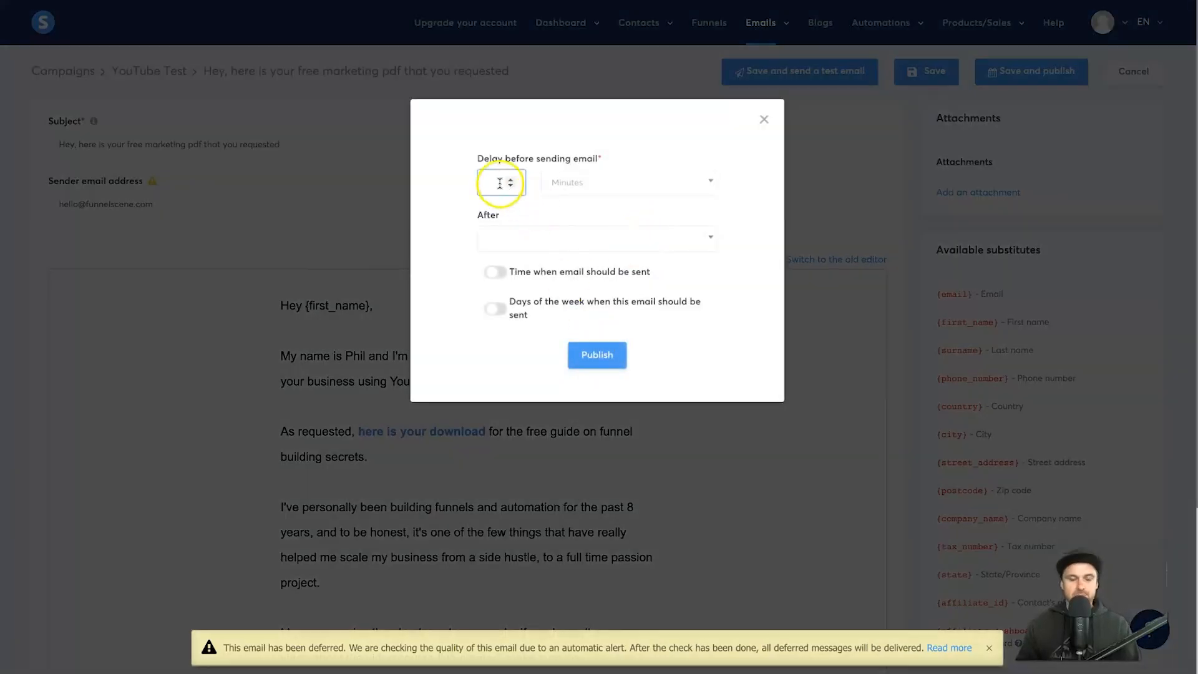
pyautogui.click(565, 181)
pyautogui.click(578, 254)
pyautogui.write('1')
pyautogui.click(593, 353)
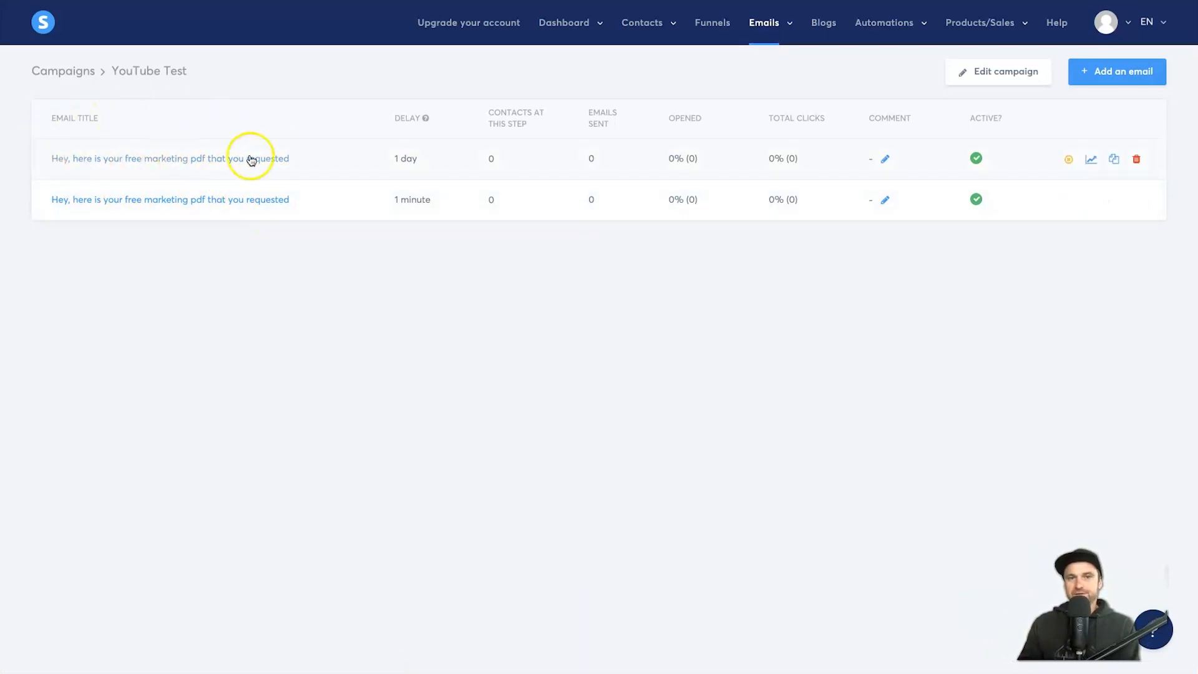
pyautogui.click(1137, 159)
pyautogui.click(556, 382)
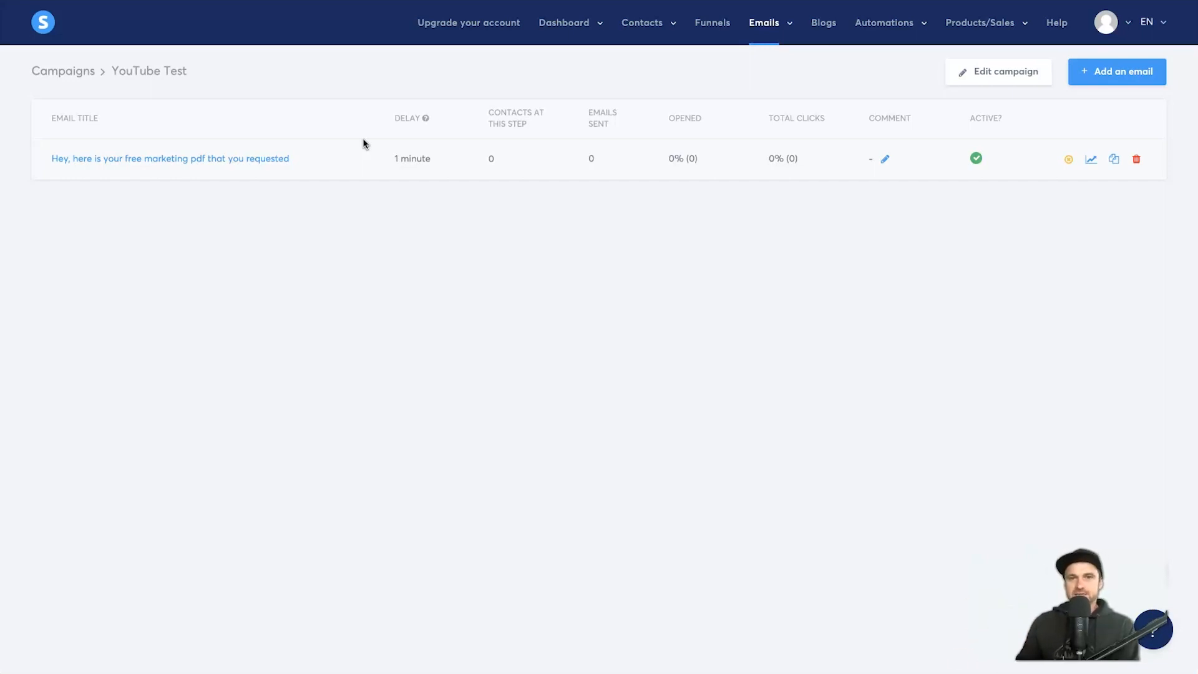
# Step: Add a Subscribe to campaign action for YouTube Test to the funnel's form-subscribed rule and save it
pyautogui.click(698, 23)
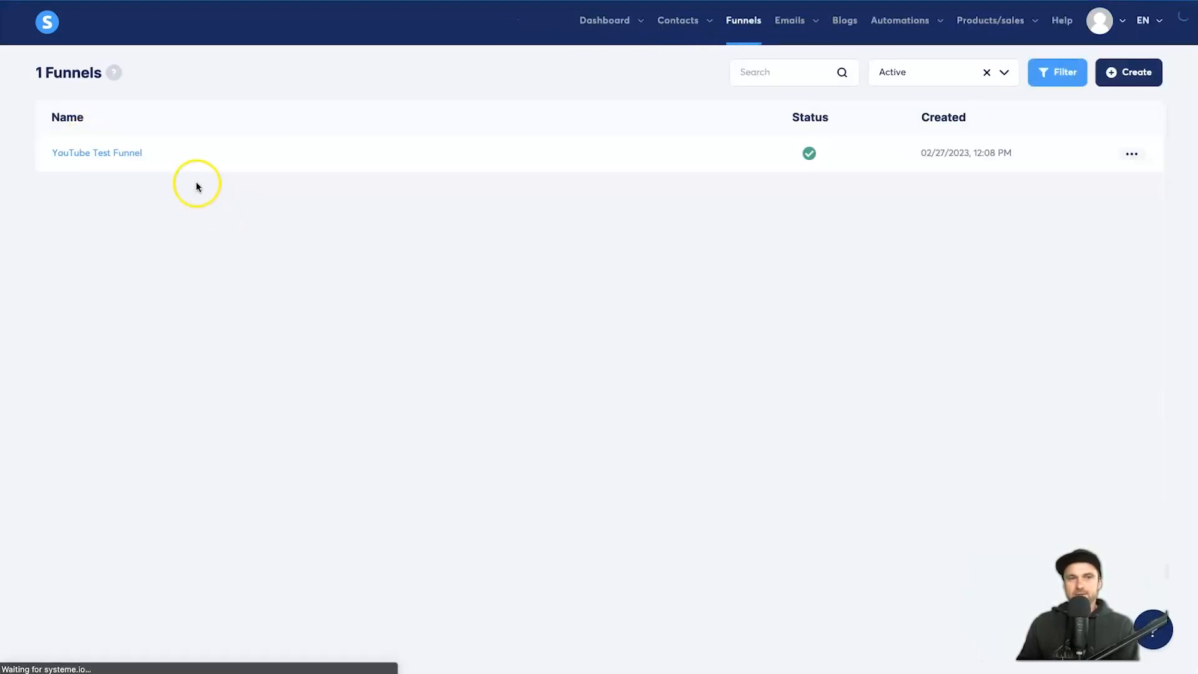
pyautogui.click(132, 153)
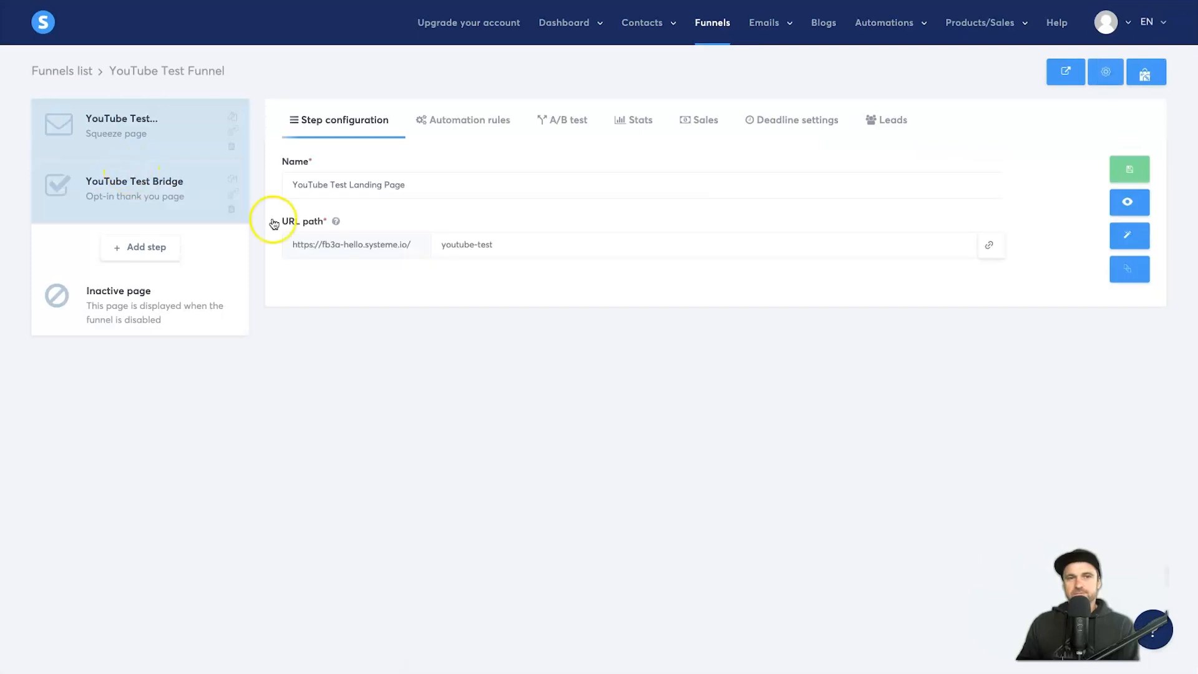
pyautogui.click(443, 125)
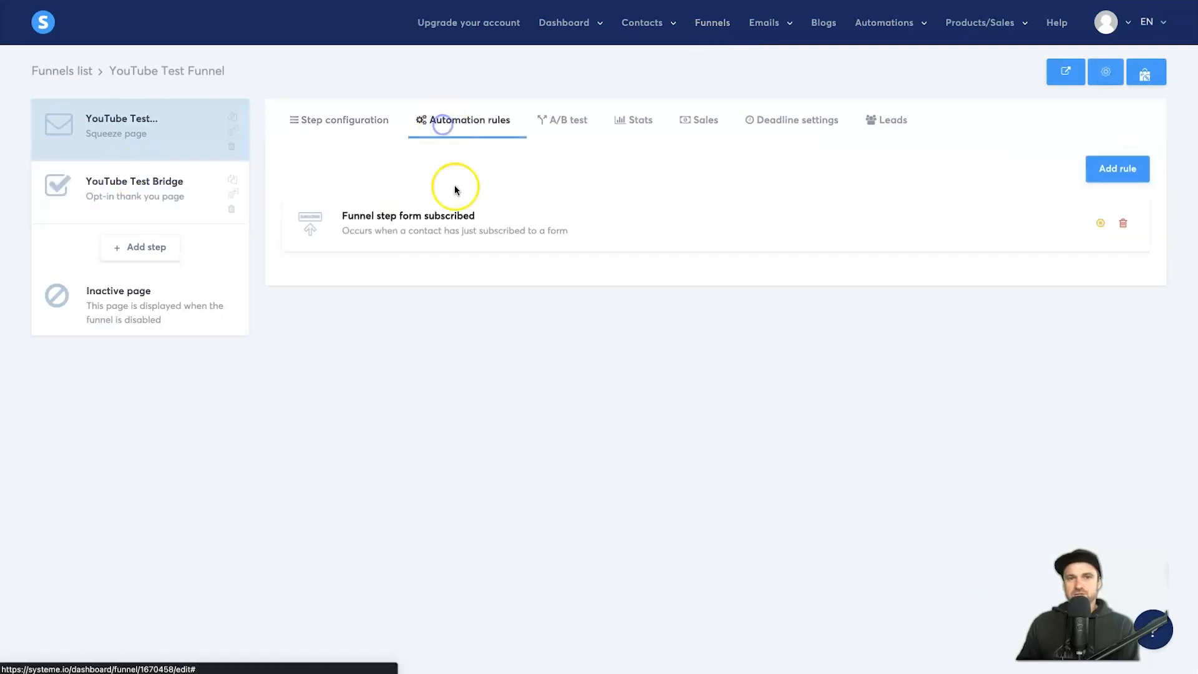
pyautogui.click(463, 219)
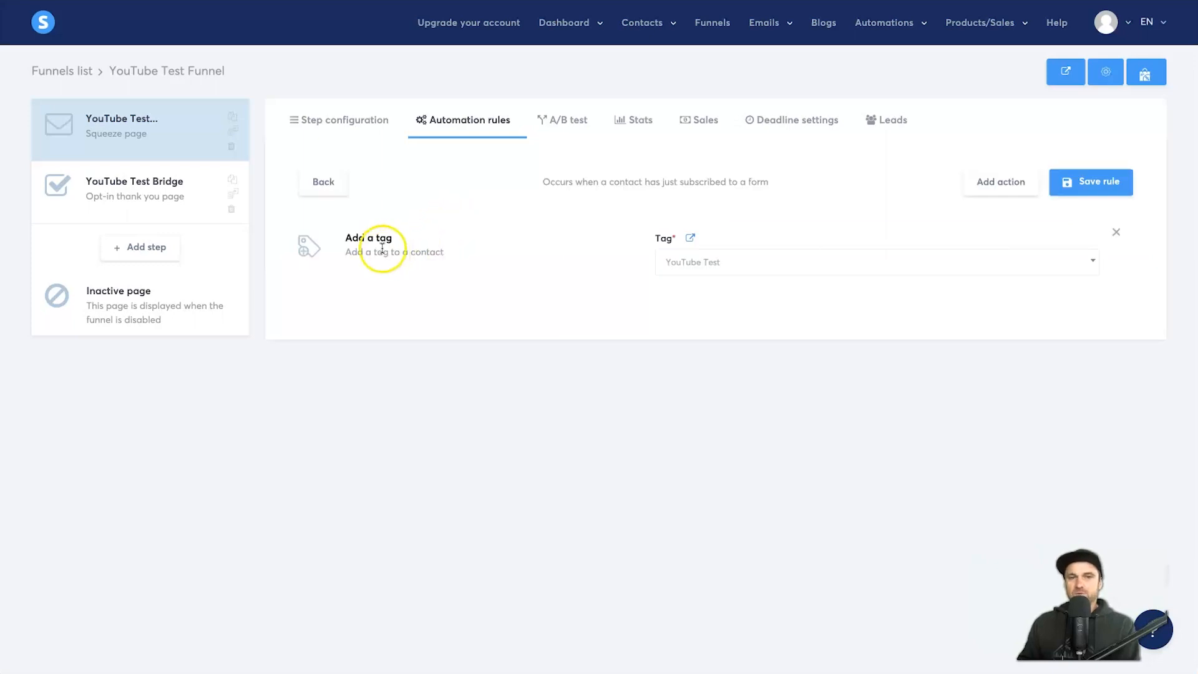
pyautogui.click(996, 181)
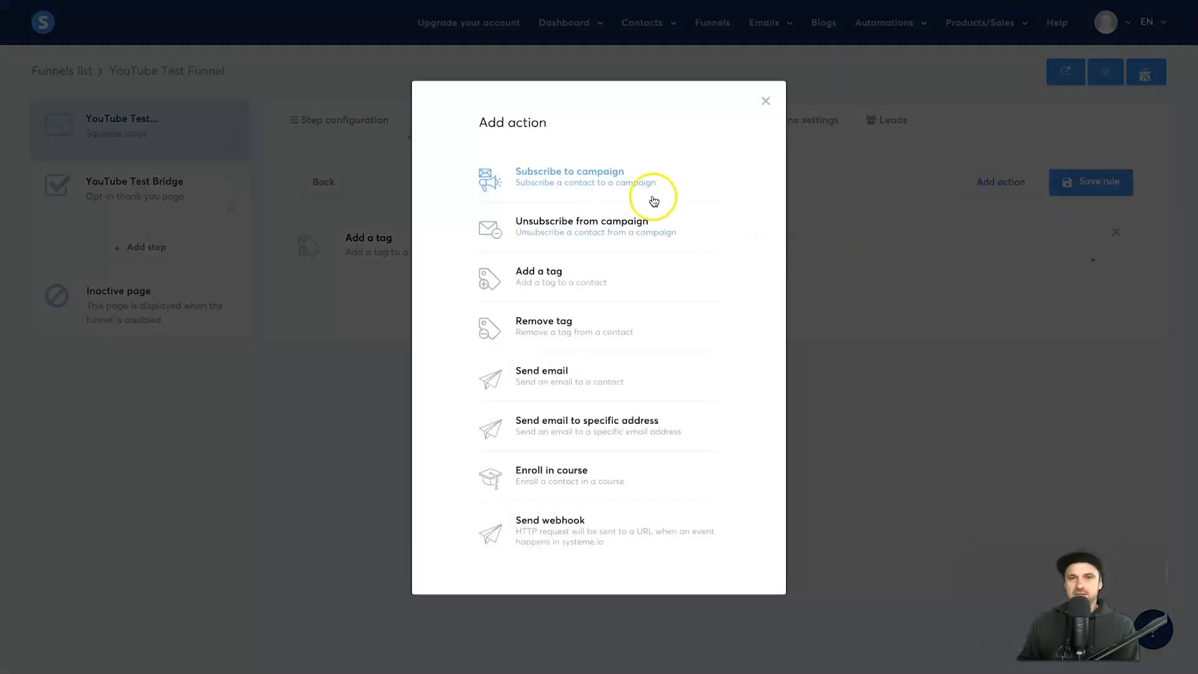
pyautogui.click(617, 185)
pyautogui.click(714, 262)
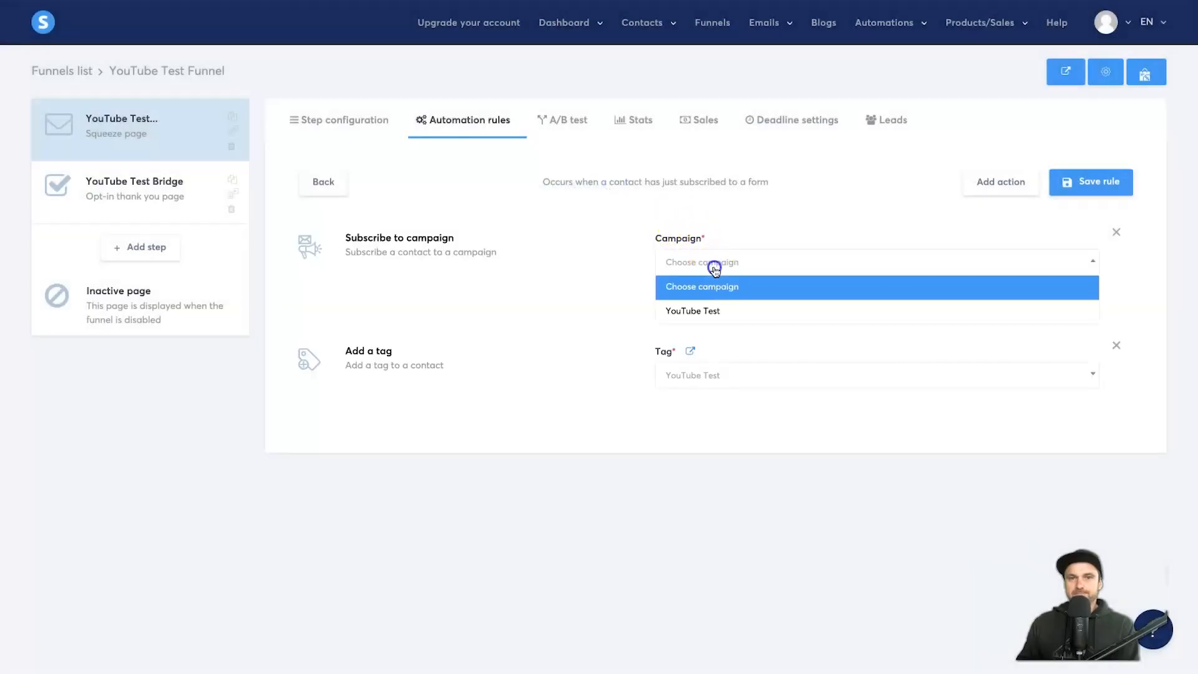
pyautogui.click(722, 312)
pyautogui.click(1108, 187)
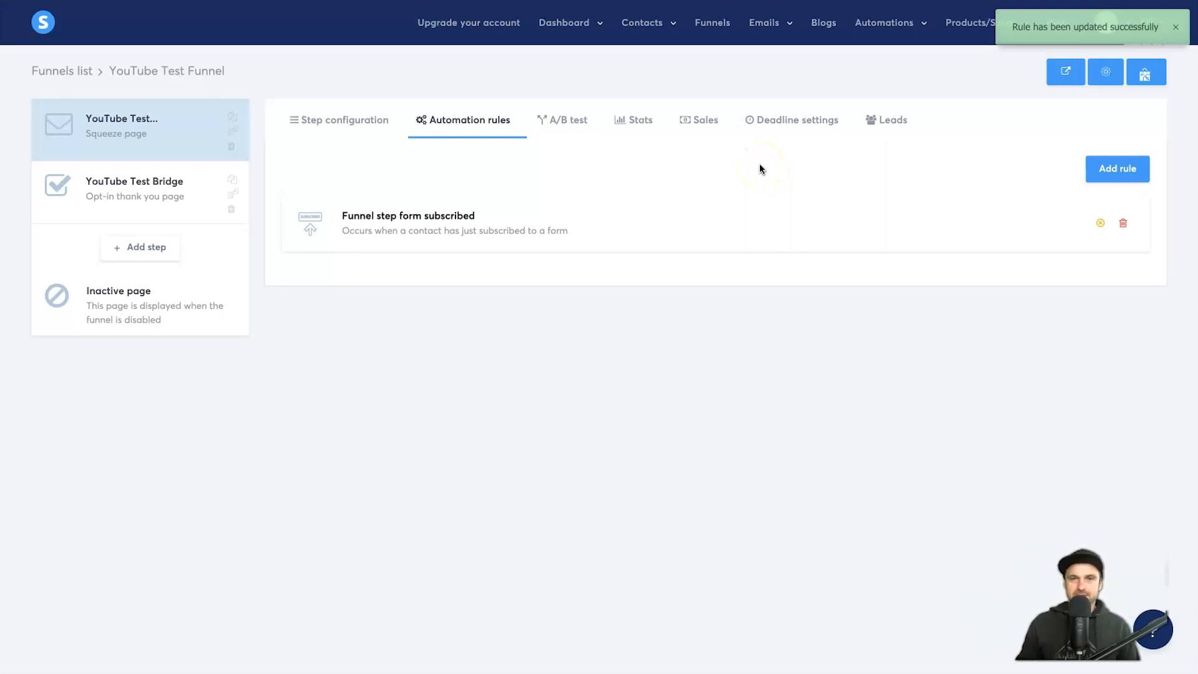
pyautogui.click(330, 118)
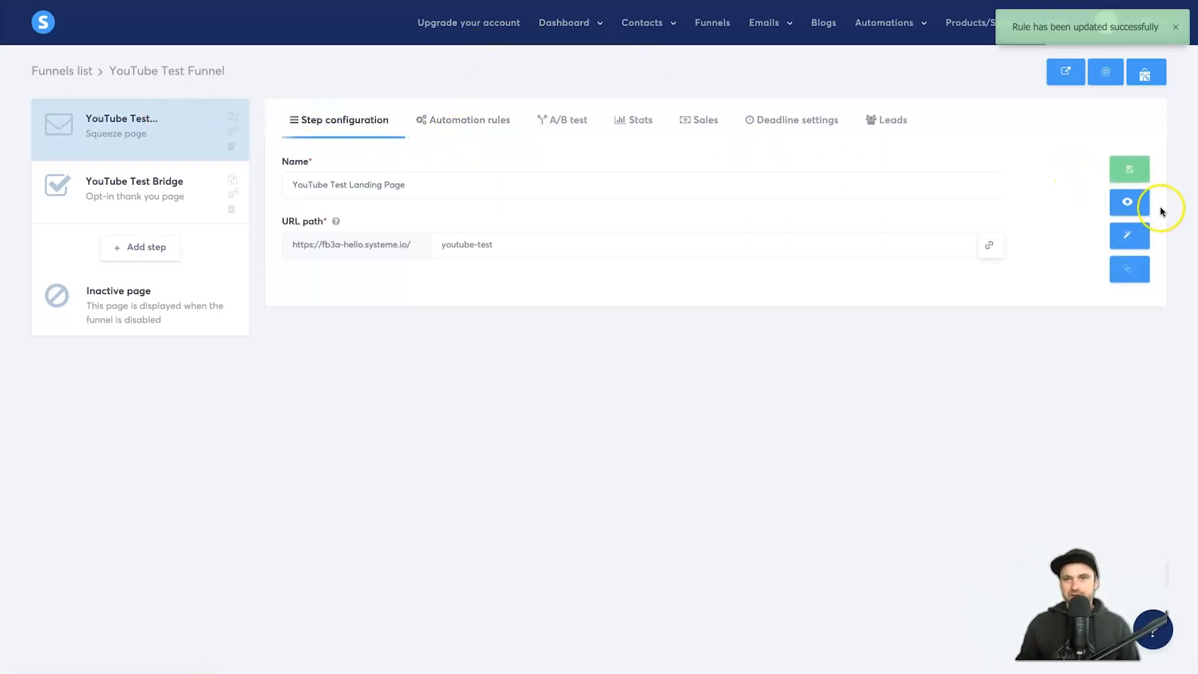
# Step: Preview the landing page and submit the opt-in form with a test name, e-mail, and email consent
pyautogui.click(1142, 211)
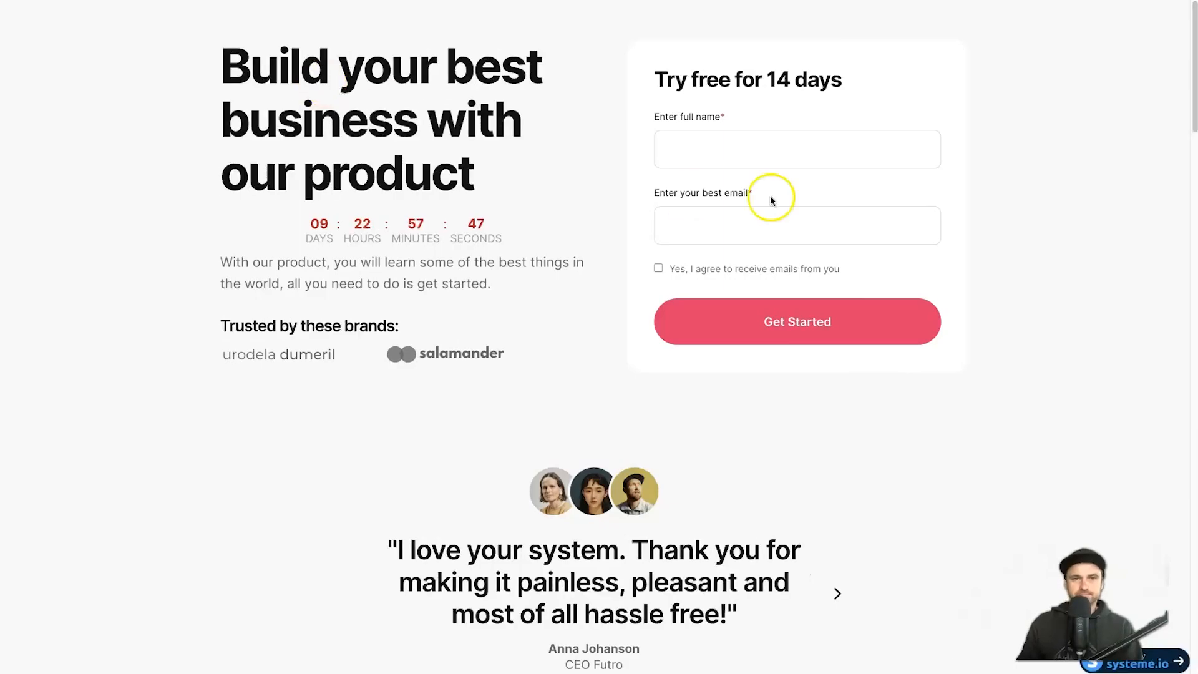
pyautogui.click(785, 140)
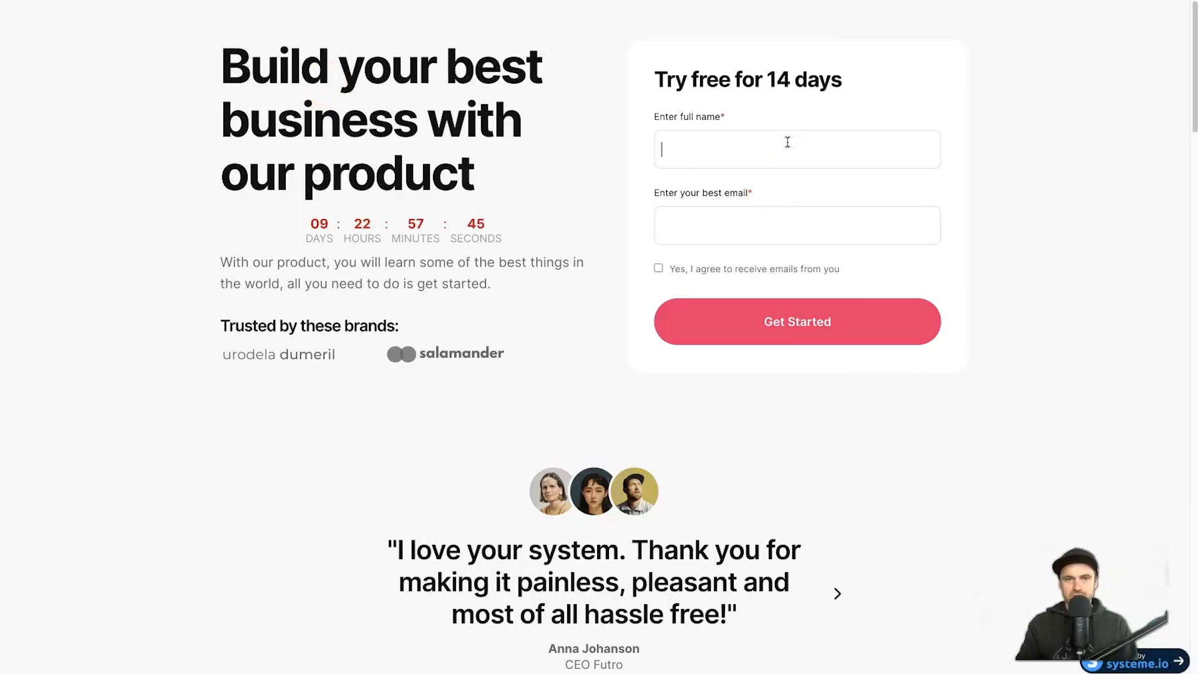
pyautogui.write('John')
pyautogui.press('Tab')
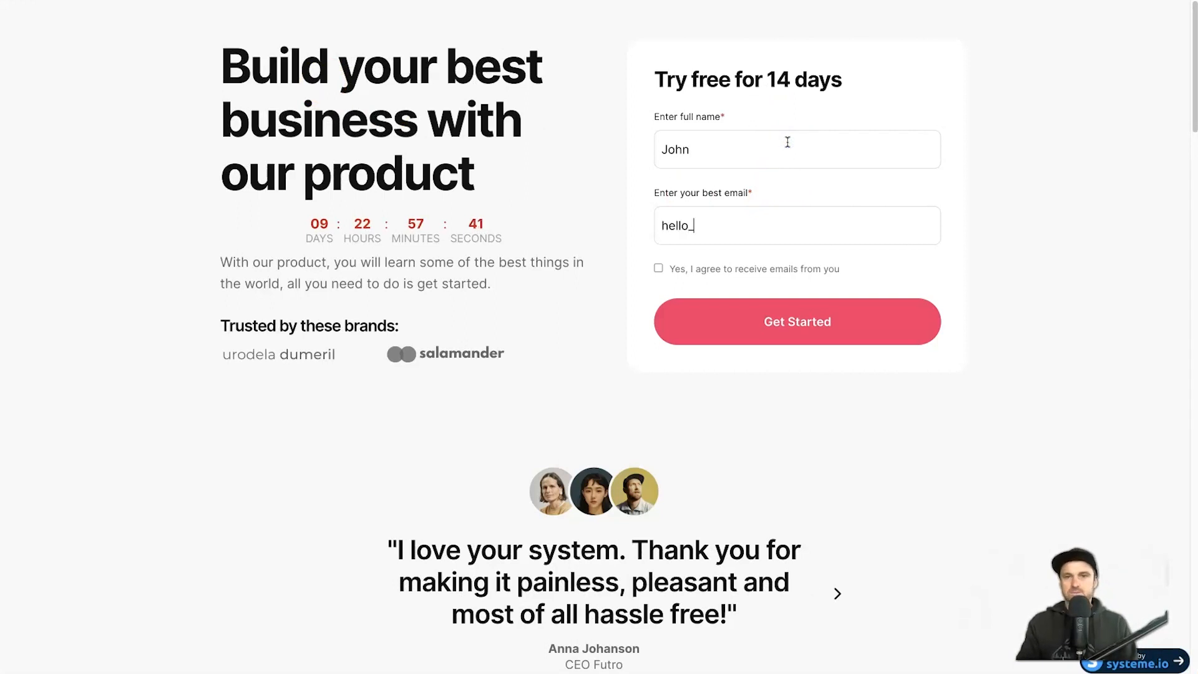
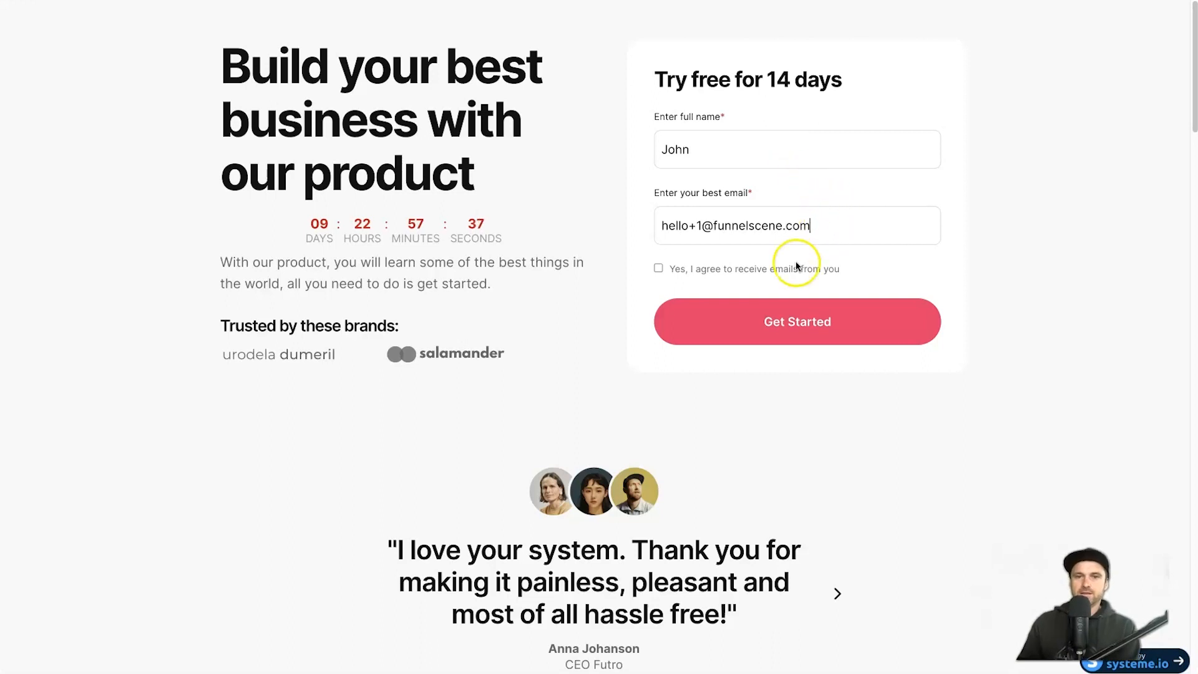
pyautogui.click(658, 268)
pyautogui.click(742, 312)
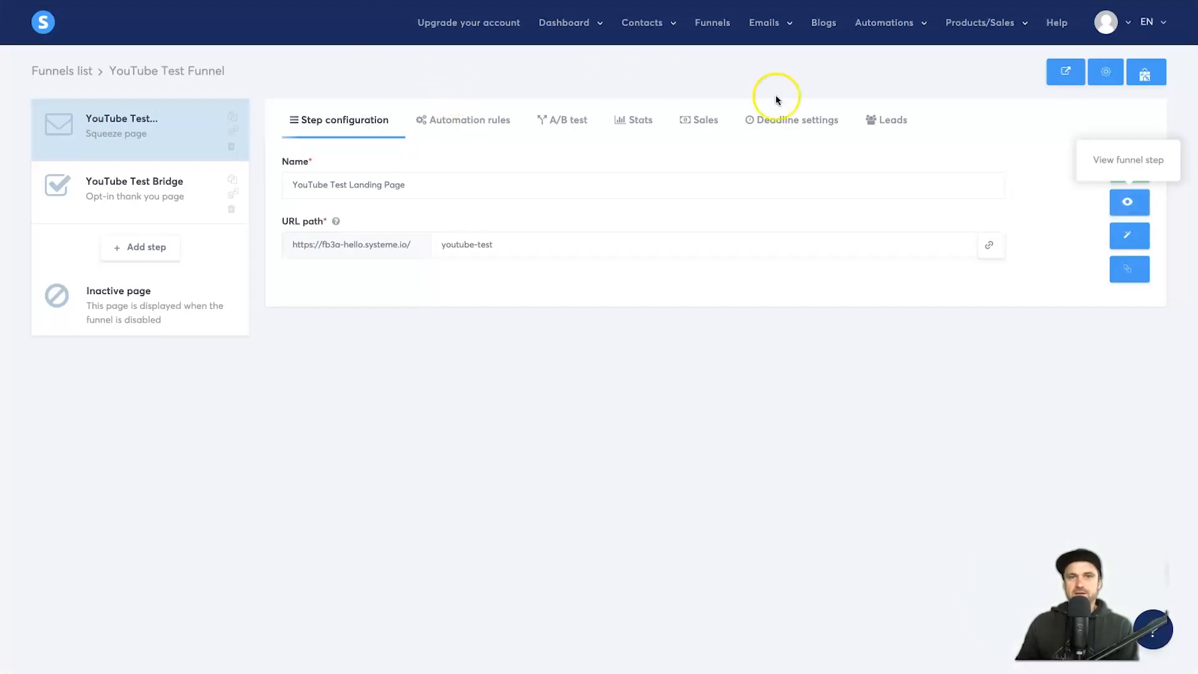
# Step: Open the funnel's Leads tab to confirm it now lists 2 leads, including the test sign-up
pyautogui.click(885, 119)
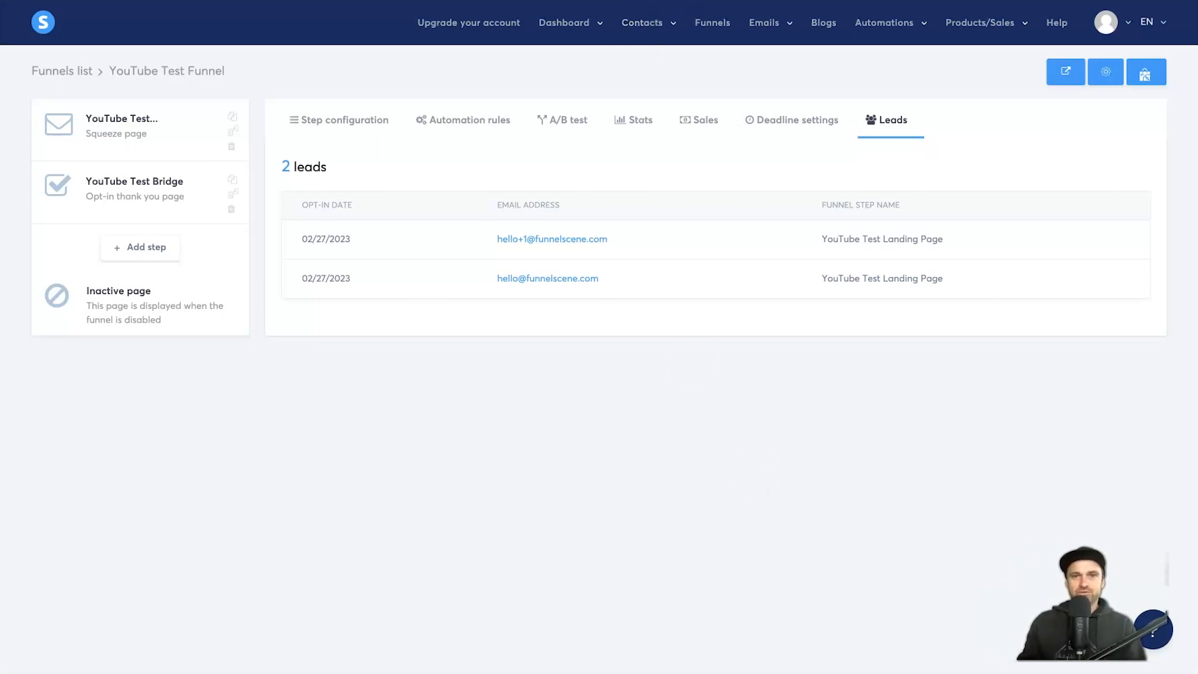
# Step: Open the new test contact's details from the Contacts list
pyautogui.click(712, 22)
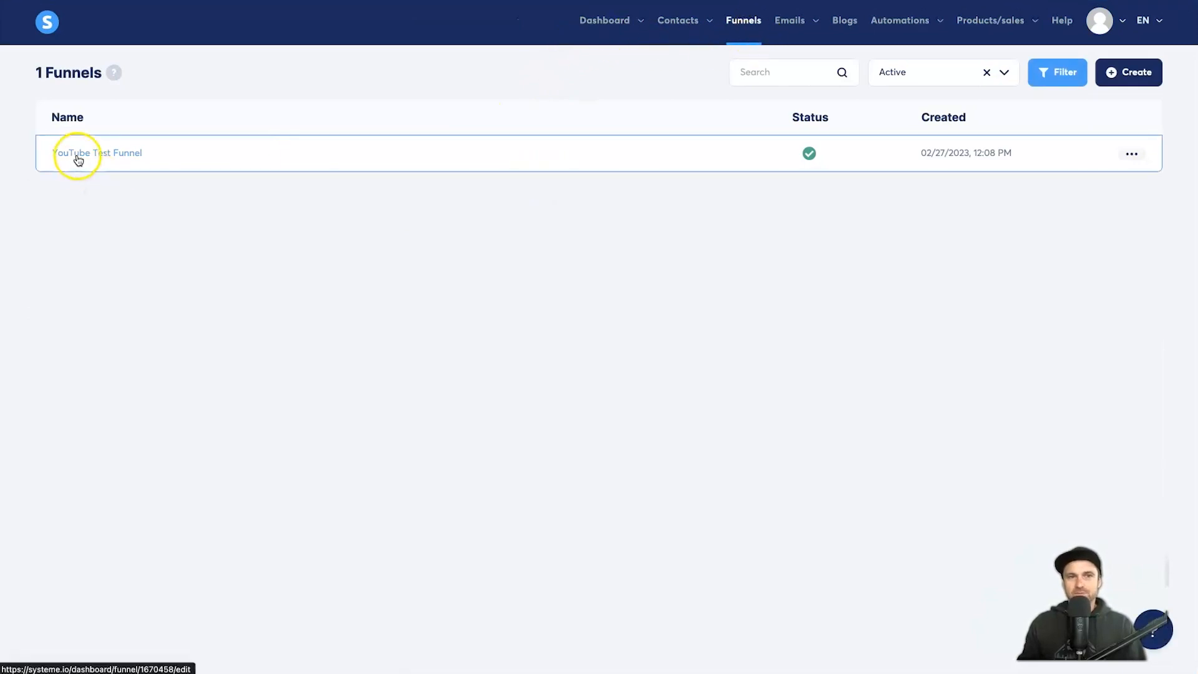
pyautogui.click(77, 154)
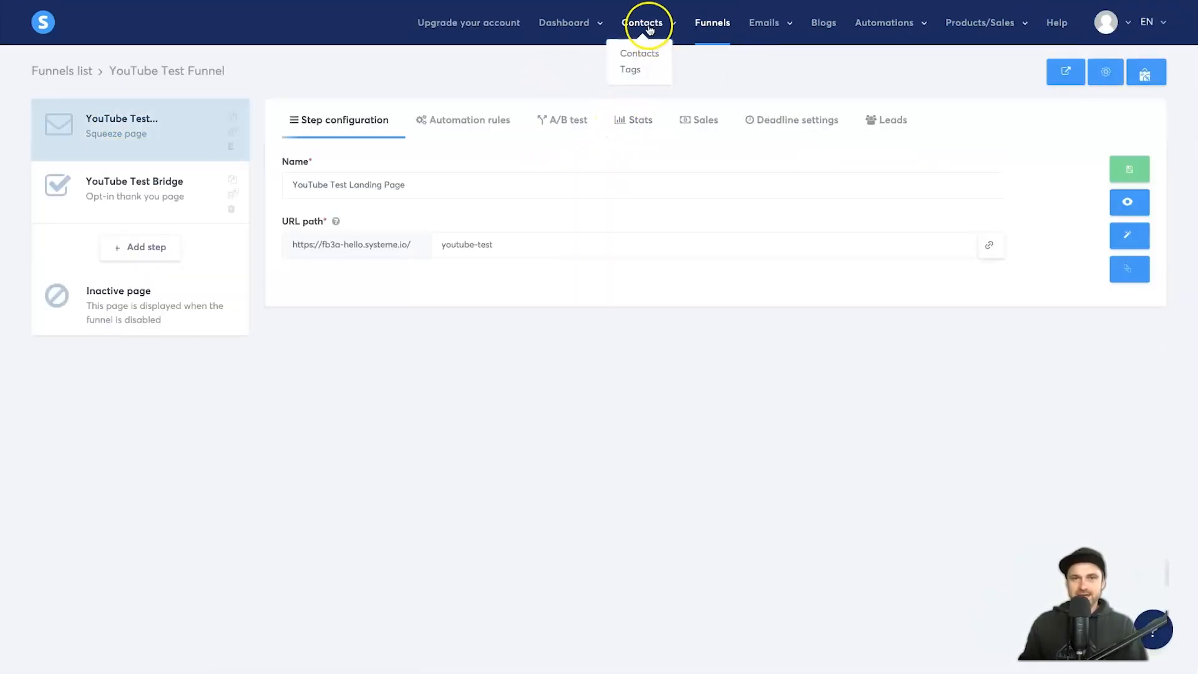
pyautogui.moveTo(773, 27)
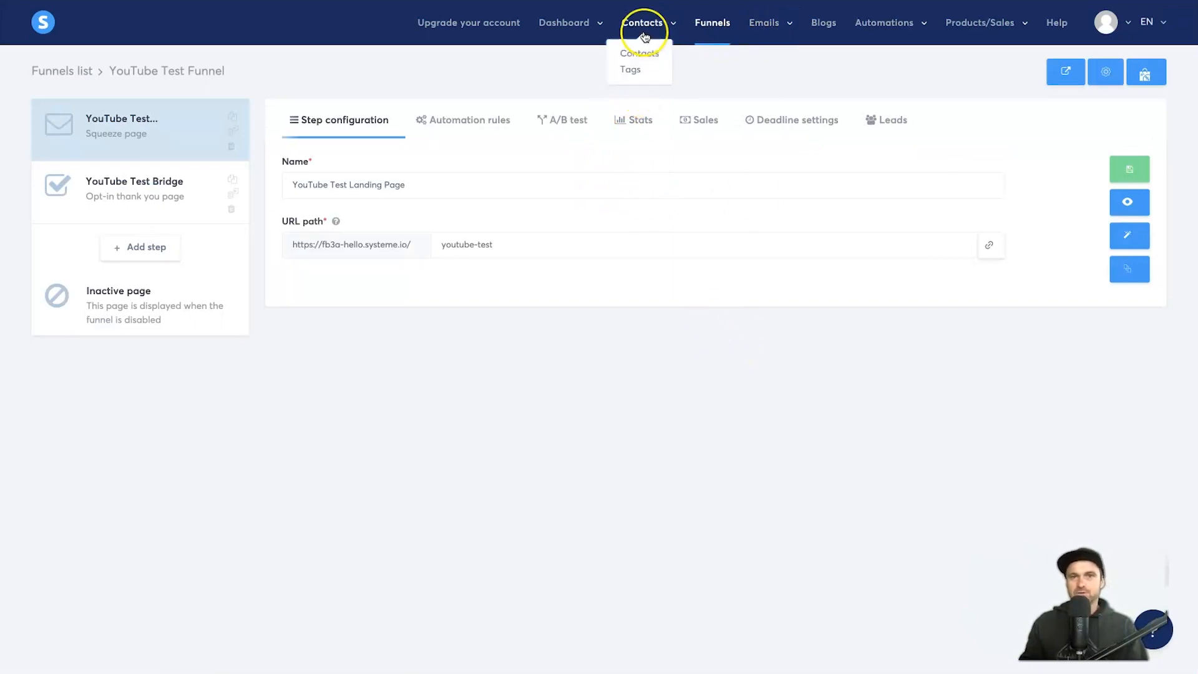
pyautogui.click(637, 49)
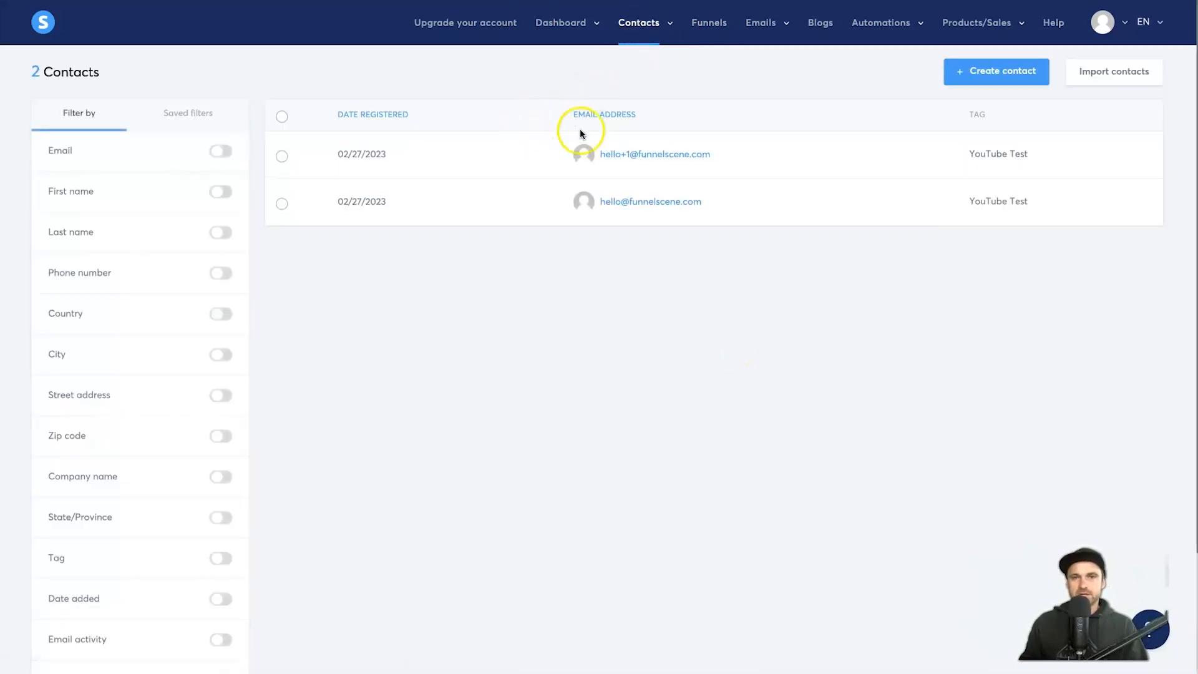
pyautogui.click(621, 154)
pyautogui.click(321, 201)
pyautogui.click(388, 202)
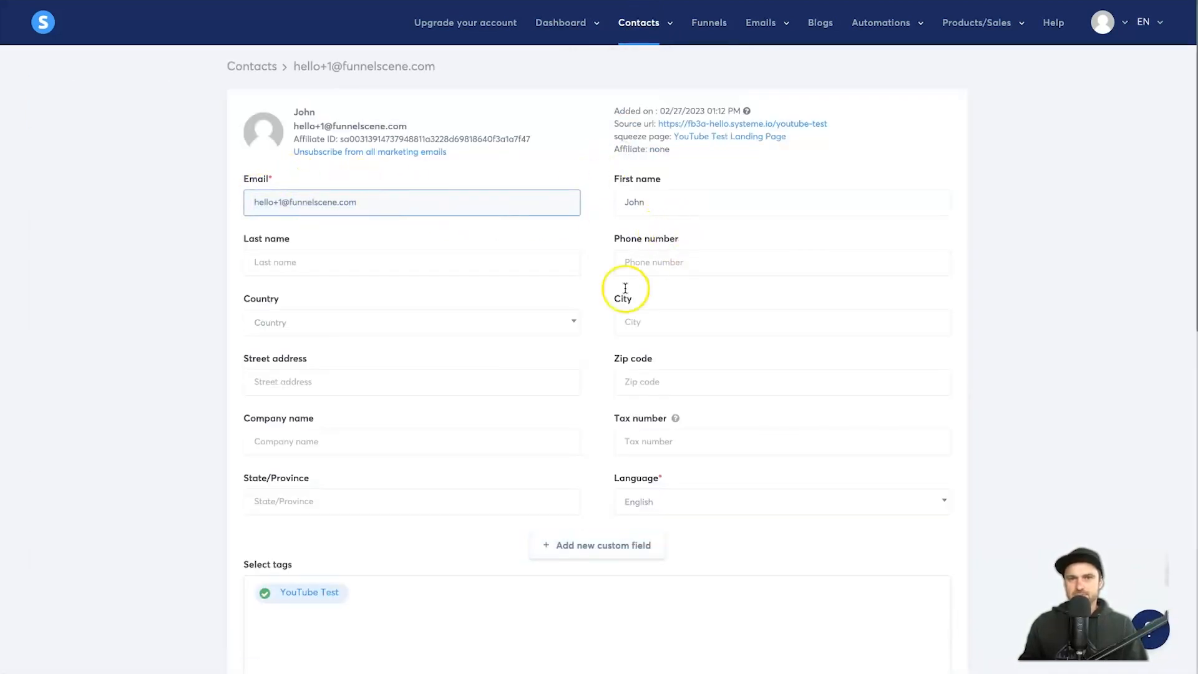
# Step: Check the contact's YouTube Test campaign enrollment and tag history, then return to Funnels
pyautogui.scroll(-2, 618, 293)
pyautogui.moveTo(203, 527); pyautogui.dragTo(320, 524)
pyautogui.click(455, 537)
pyautogui.scroll(-5, 436, 565)
pyautogui.scroll(-4, 517, 400)
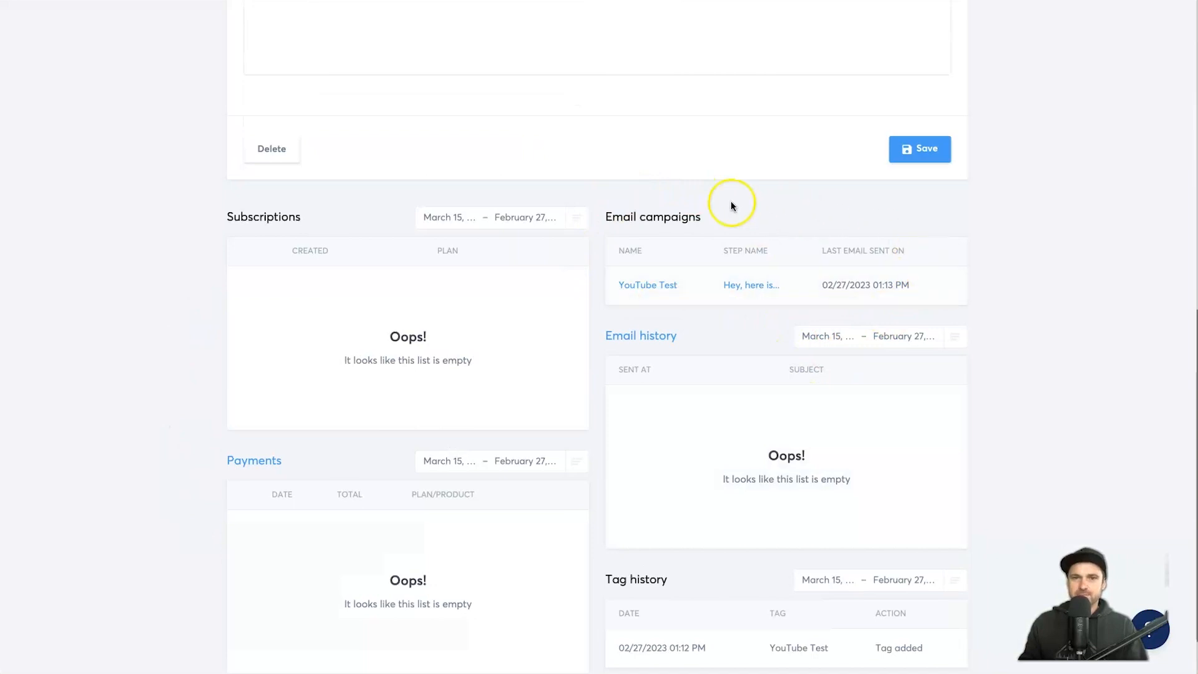
pyautogui.scroll(-1, 560, 296)
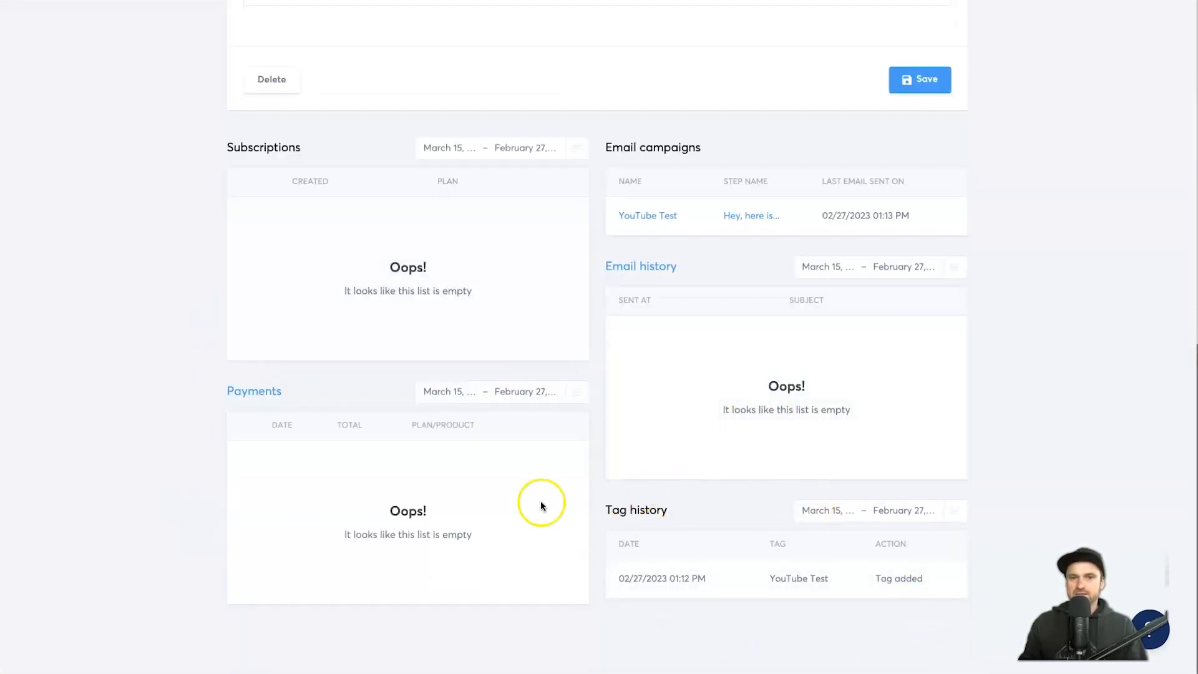
pyautogui.scroll(10, 541, 503)
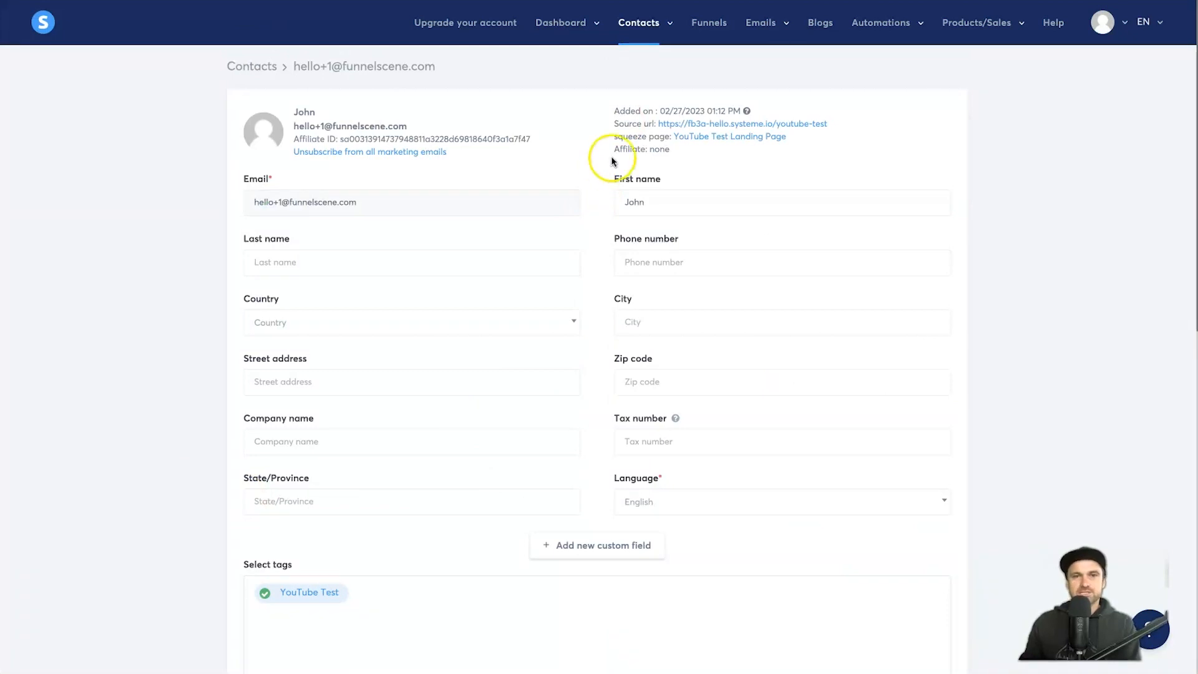
pyautogui.click(692, 29)
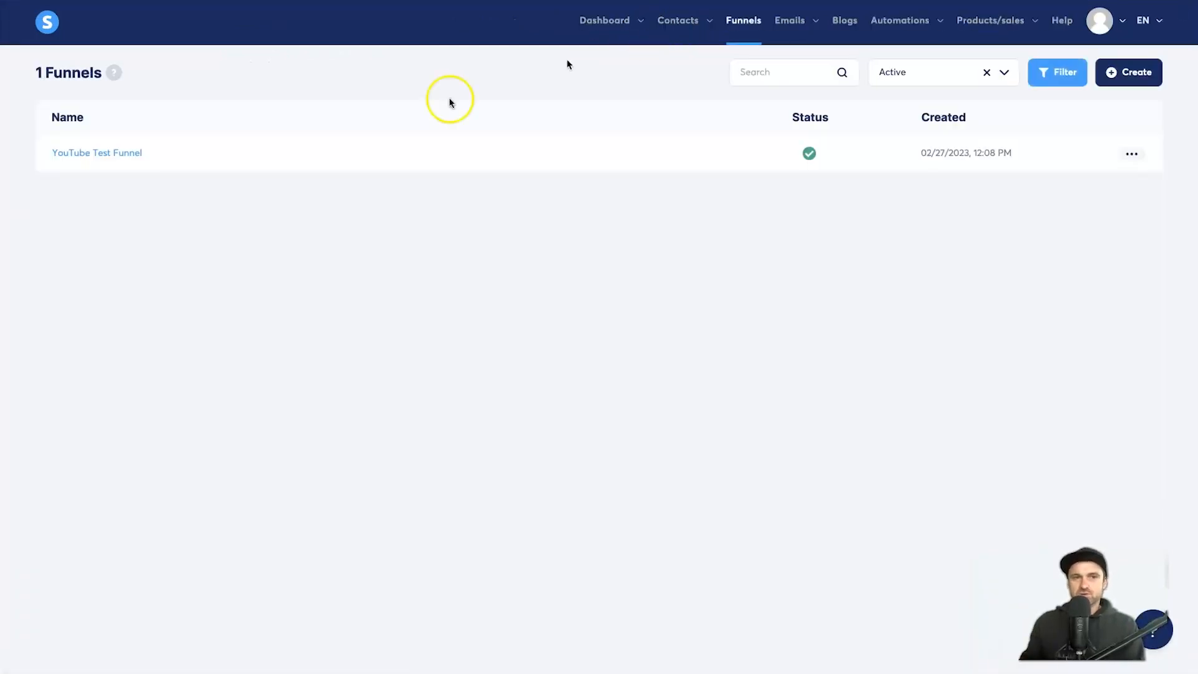
# Step: Reopen the YouTube Test Funnel and copy the landing page URL at path youtube-test
pyautogui.click(123, 152)
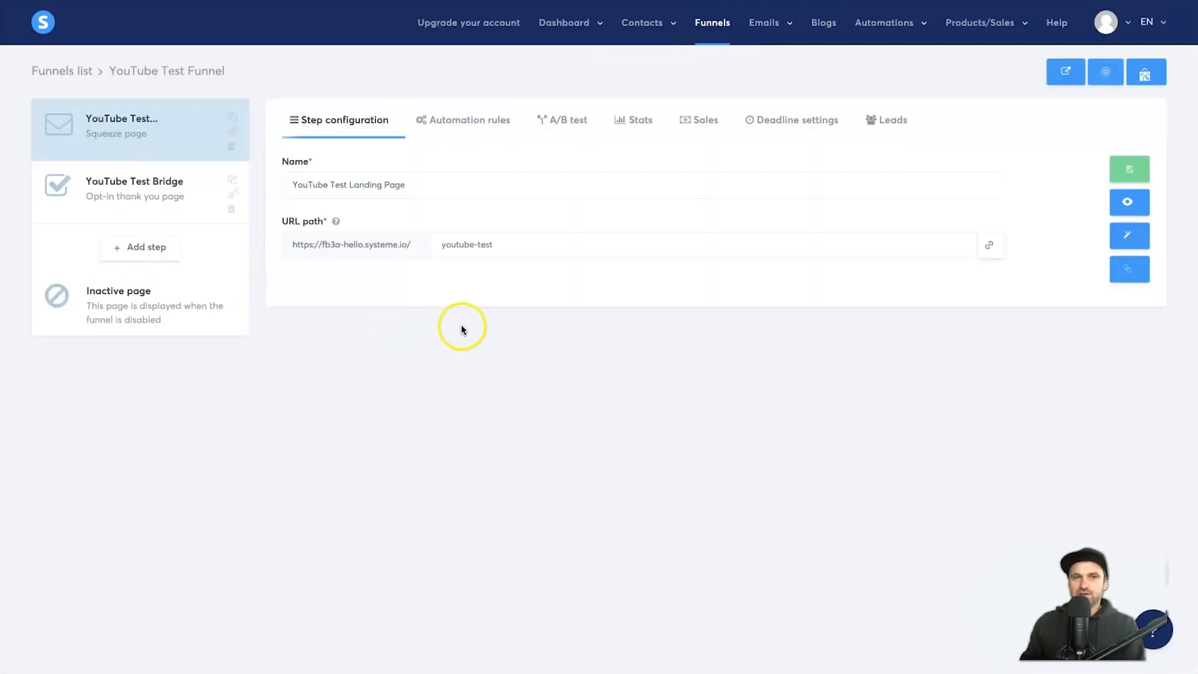
pyautogui.click(990, 248)
pyautogui.click(872, 299)
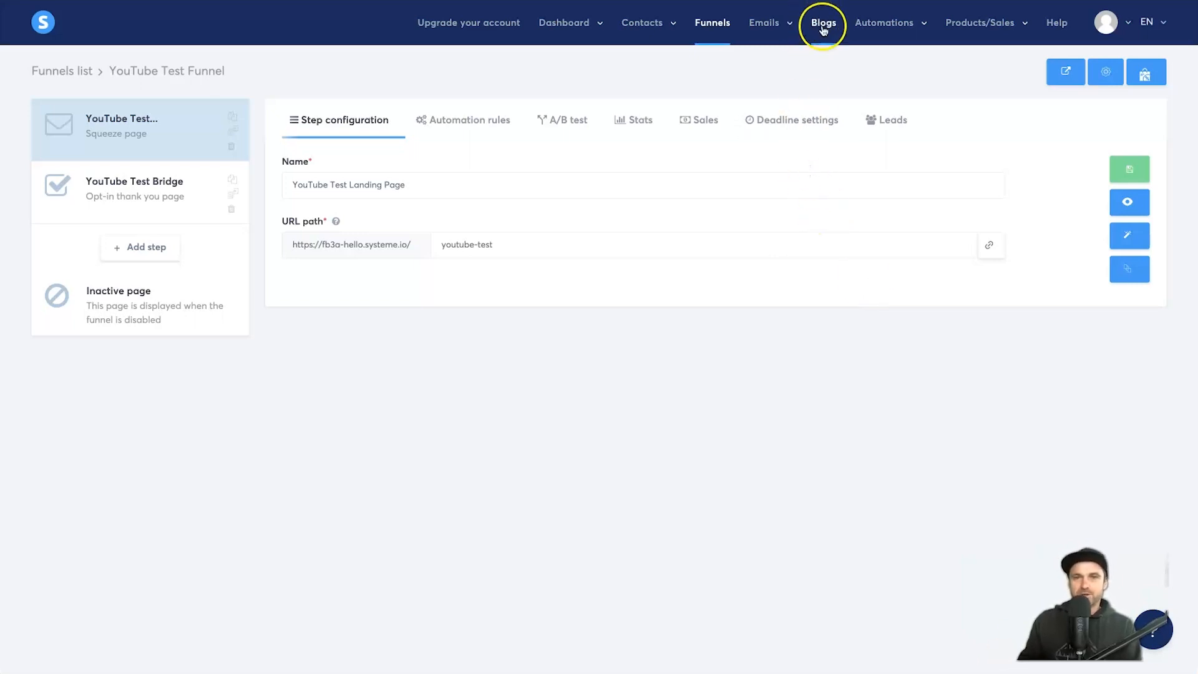
pyautogui.moveTo(979, 25)
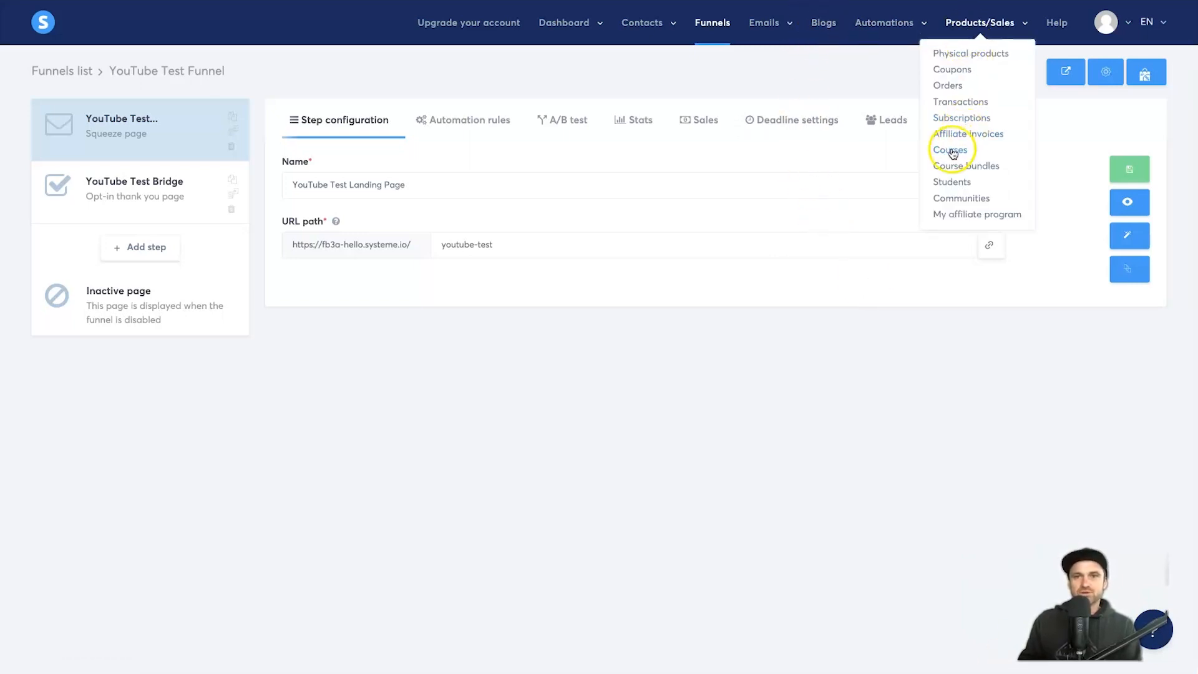